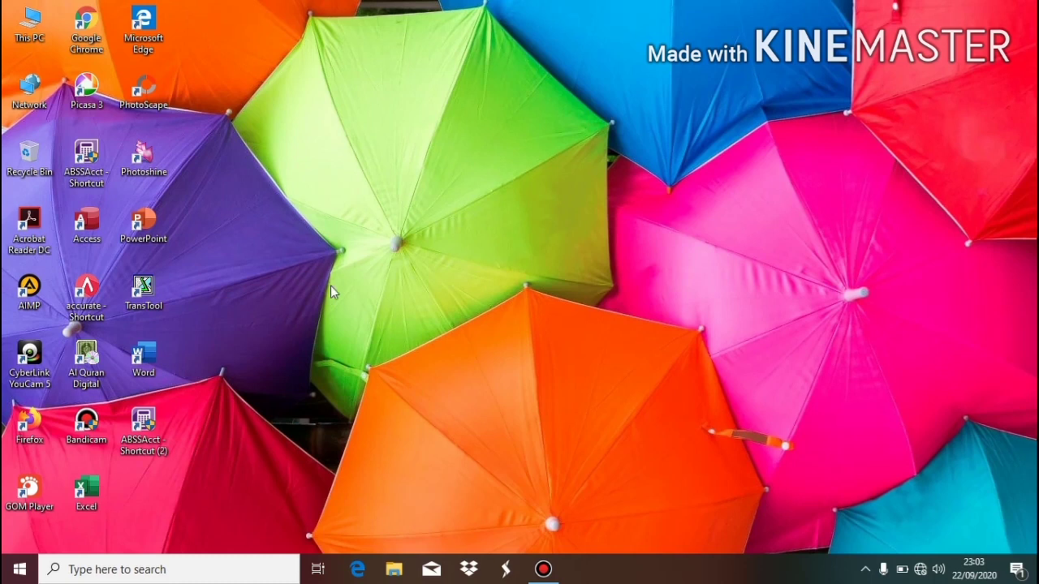
# Launch ABSS Accounting from its desktop shortcut.
pyautogui.doubleClick(129, 437)
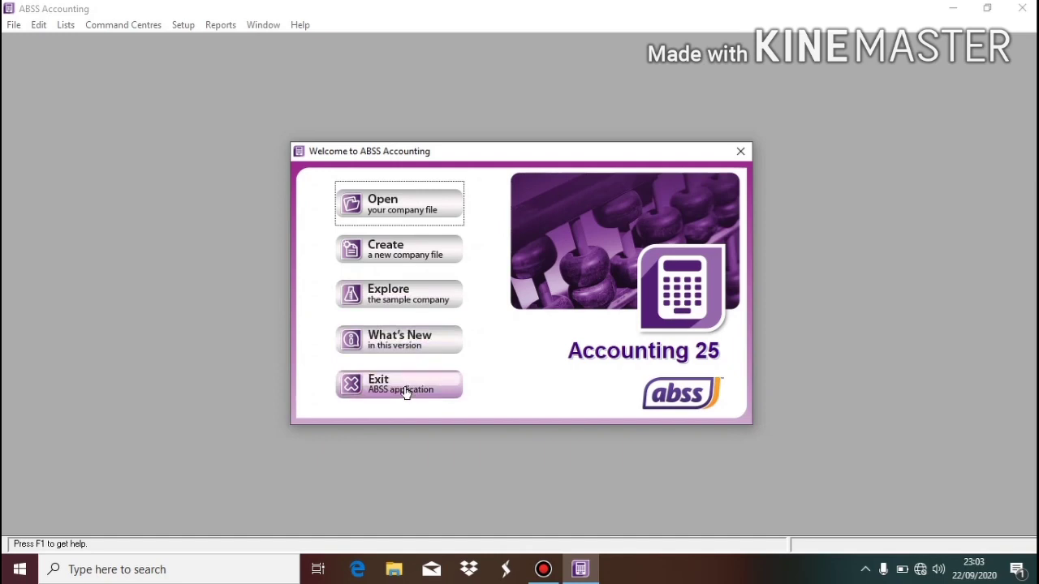
# Start a new company file and enter Bengkel Jaya as the company name.
pyautogui.click(415, 262)
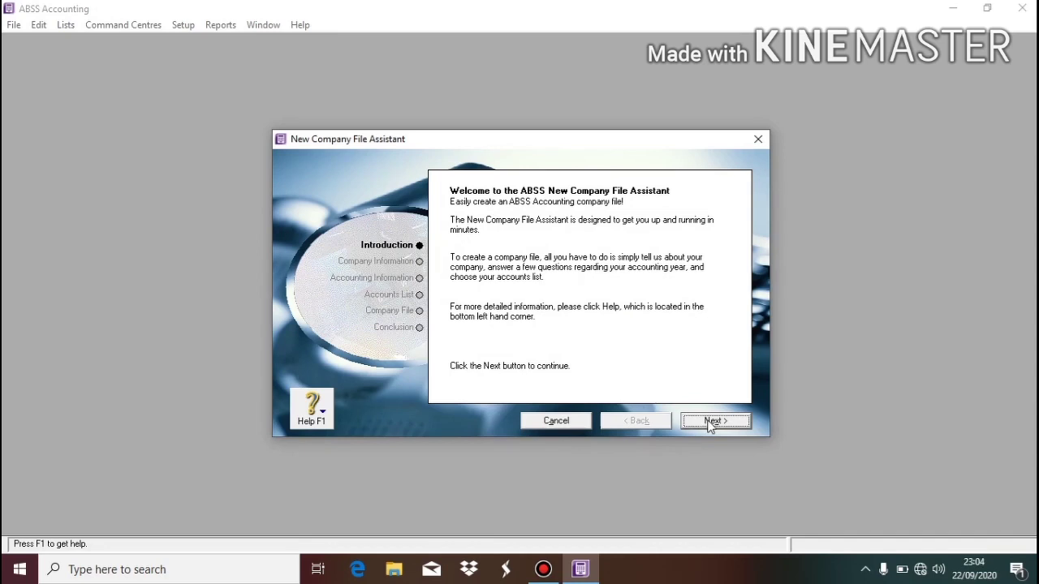
pyautogui.click(714, 421)
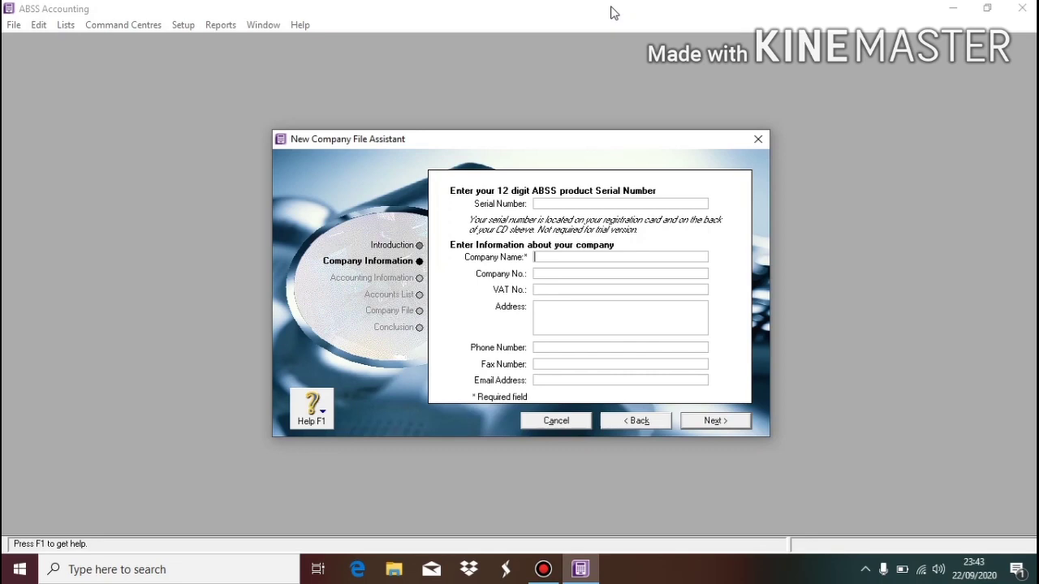
pyautogui.write('SER')
pyautogui.press('BackSpace')
pyautogui.press('BackSpace')
pyautogui.press('BackSpace')
pyautogui.write('Bengkel Jaya')
# Fill in the company's address, phone number, fax number and e-mail address.
pyautogui.click(628, 327)
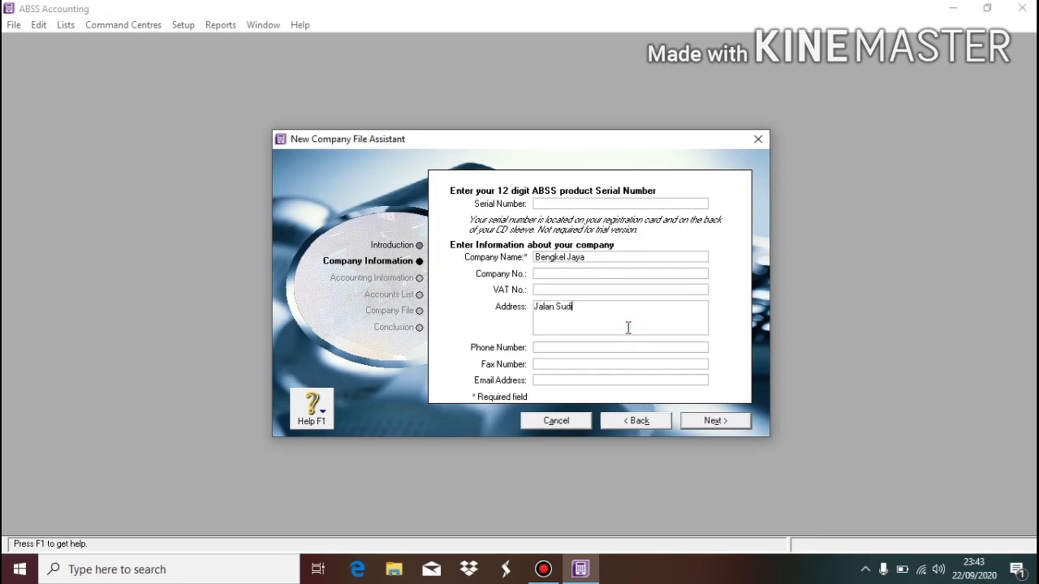
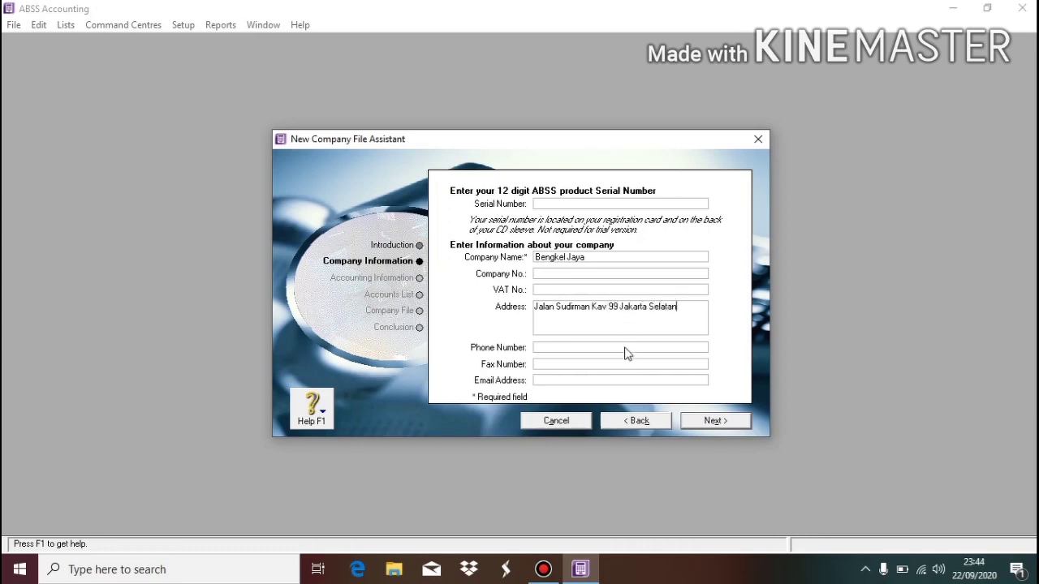
pyautogui.click(626, 347)
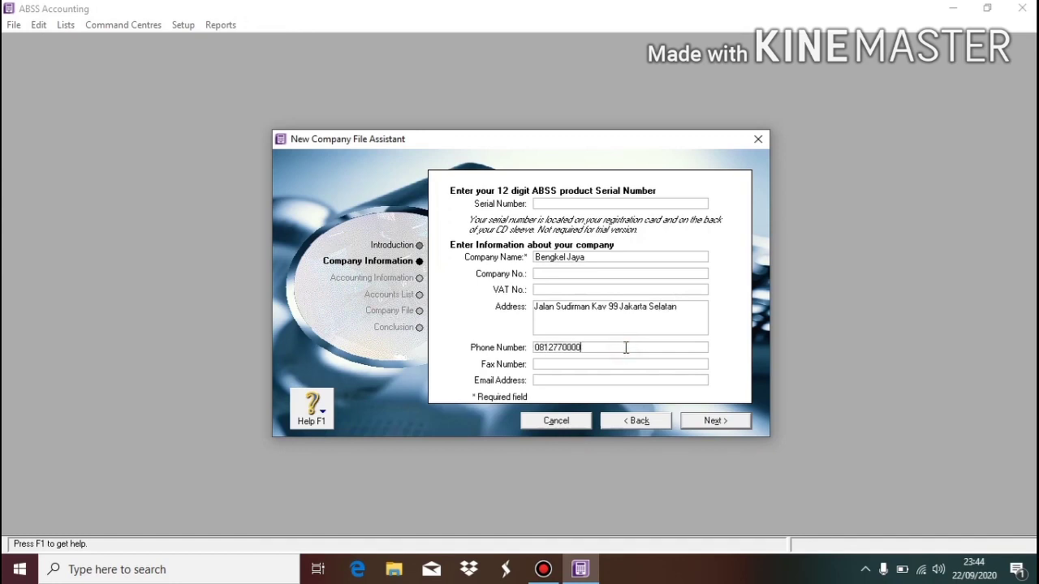
pyautogui.click(630, 364)
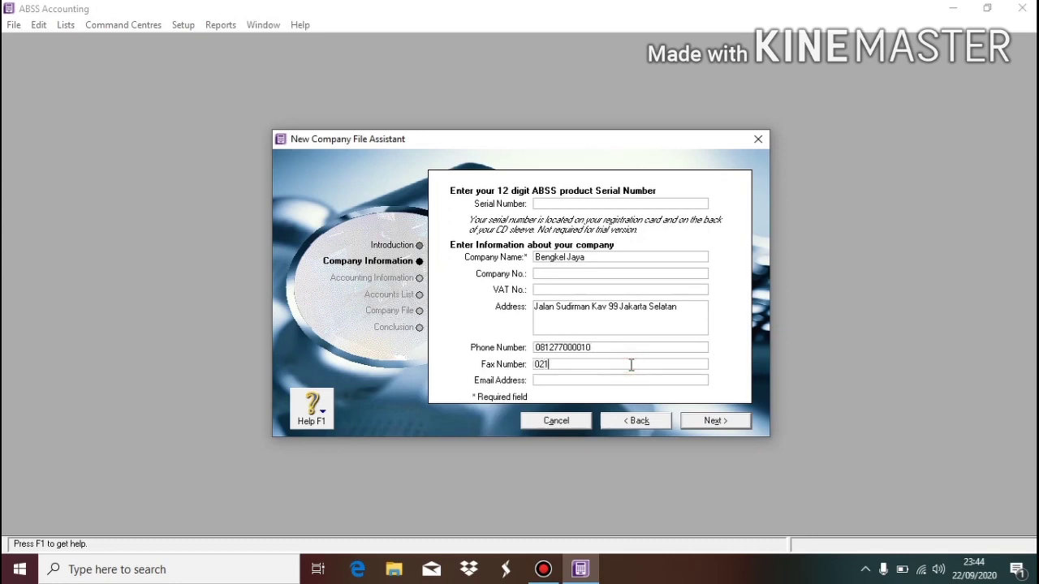
pyautogui.click(636, 381)
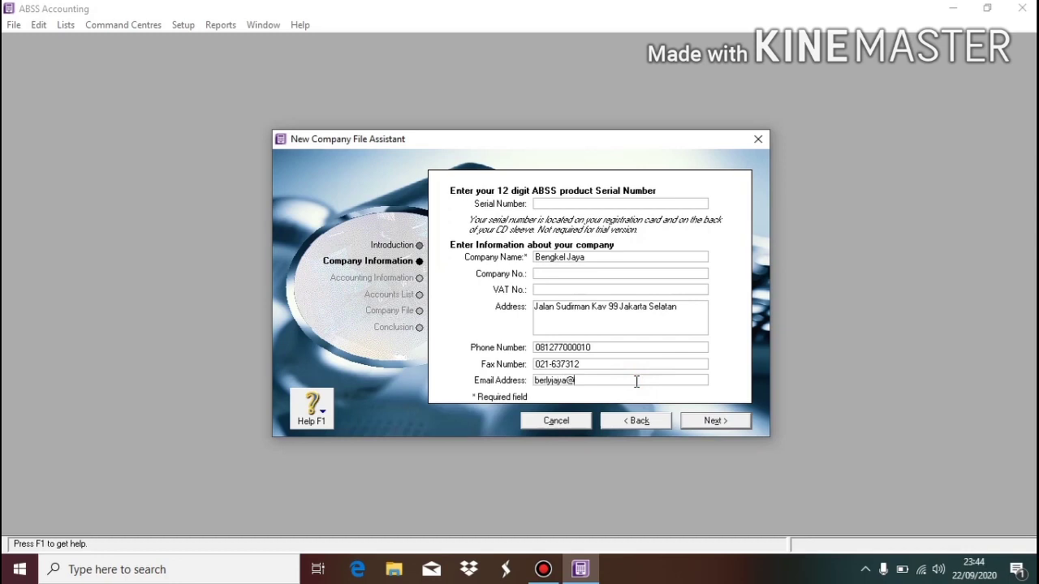
# Set the current financial year to 2019 with November as conversion month, and confirm.
pyautogui.click(714, 421)
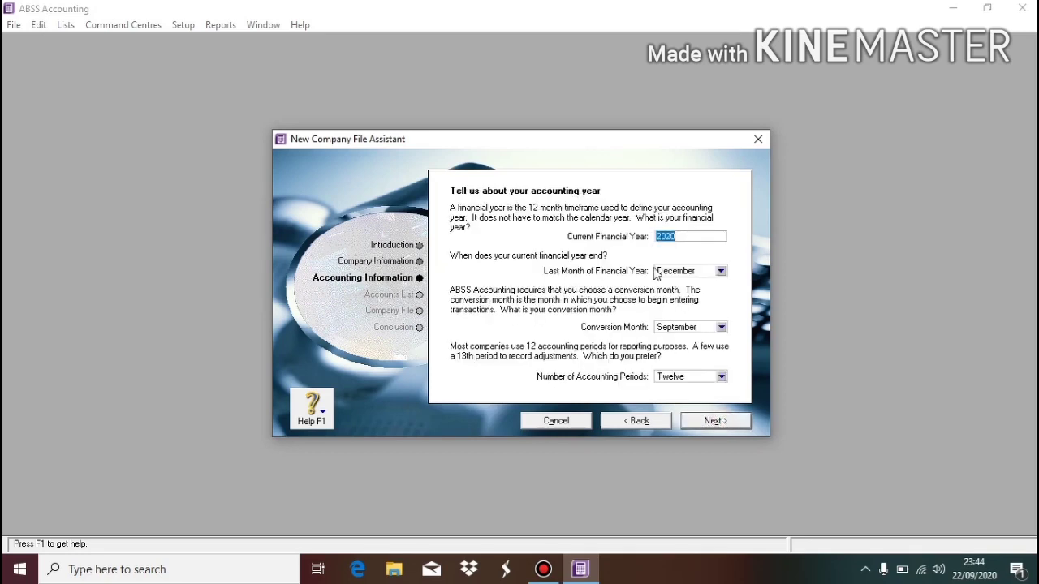
pyautogui.click(684, 235)
pyautogui.press('BackSpace')
pyautogui.press('BackSpace')
pyautogui.press('BackSpace')
pyautogui.press('BackSpace')
pyautogui.write('2019')
pyautogui.click(677, 328)
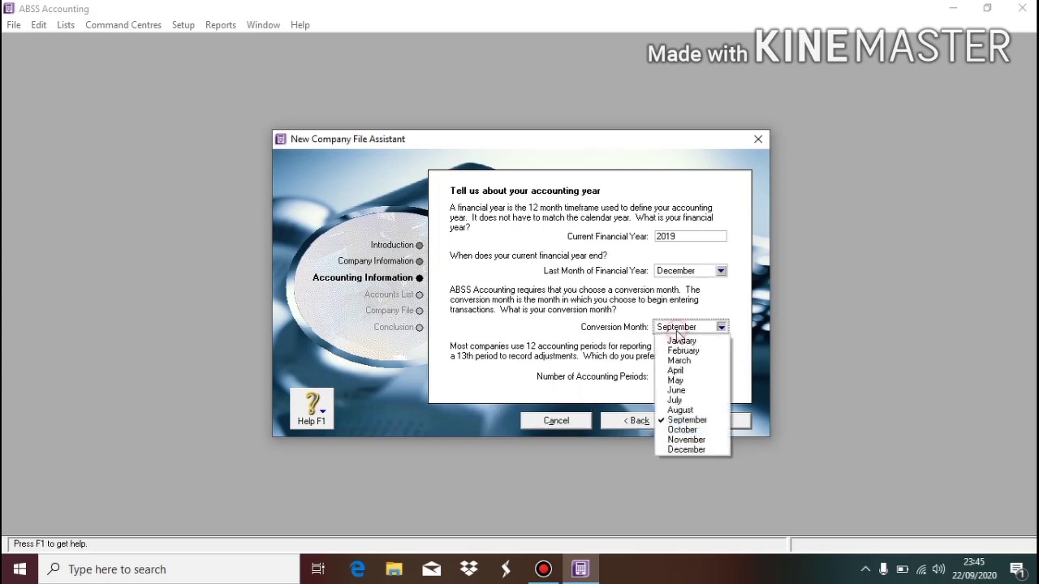
pyautogui.click(684, 439)
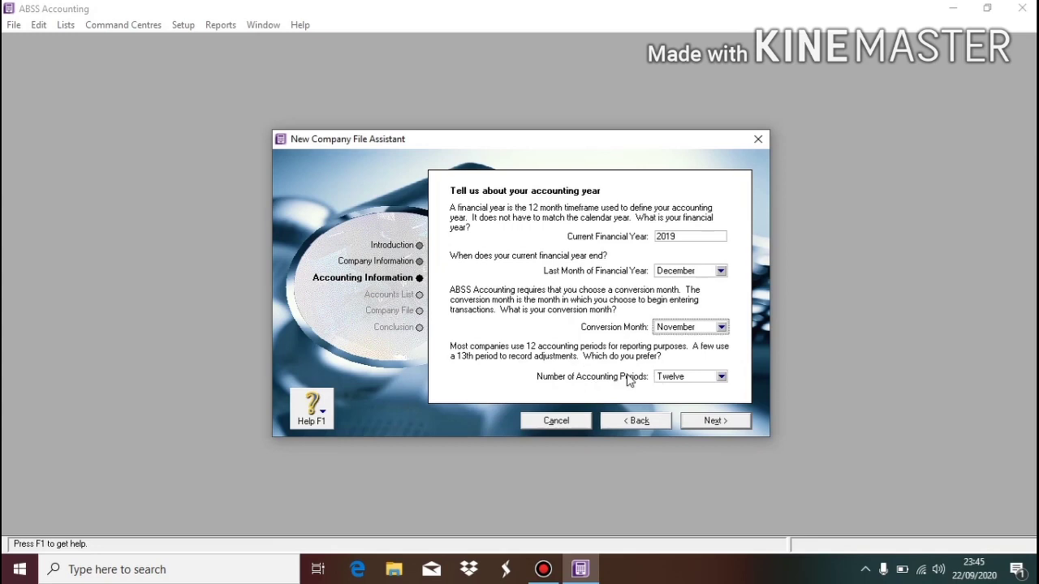
pyautogui.click(714, 420)
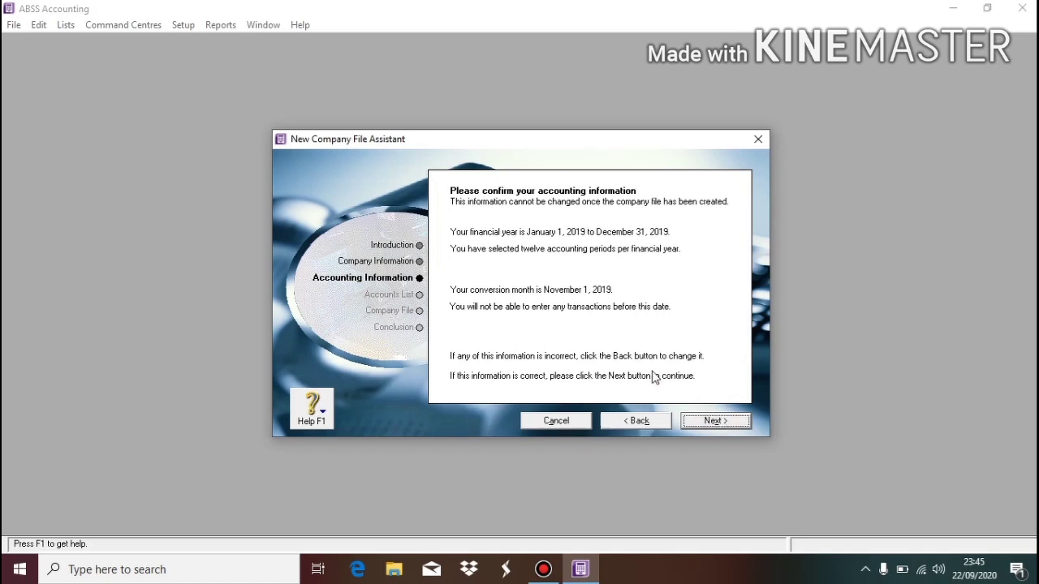
pyautogui.click(702, 421)
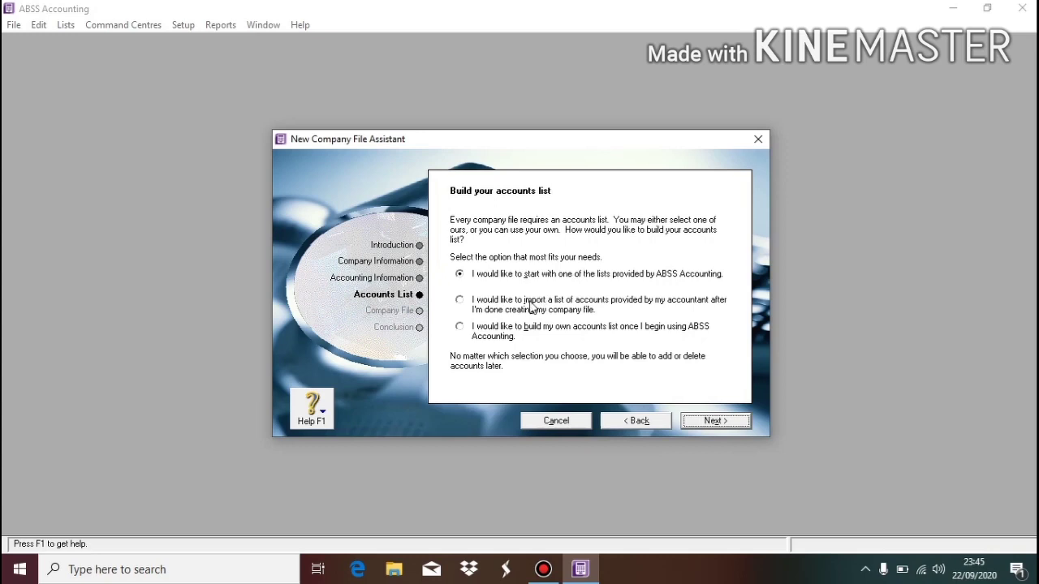
# Choose to build your own accounts list instead of importing one, and continue.
pyautogui.click(532, 307)
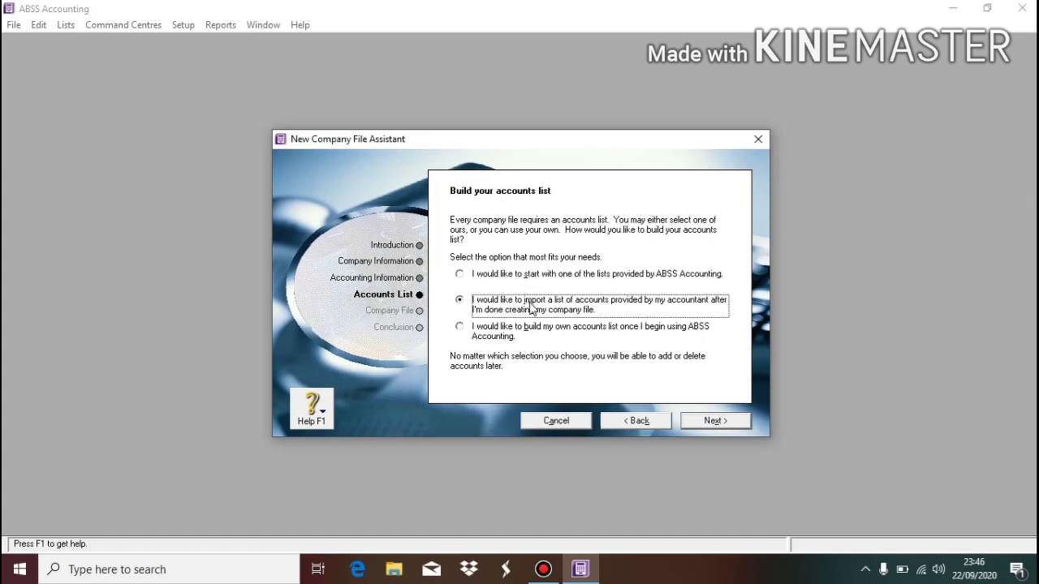
pyautogui.click(509, 343)
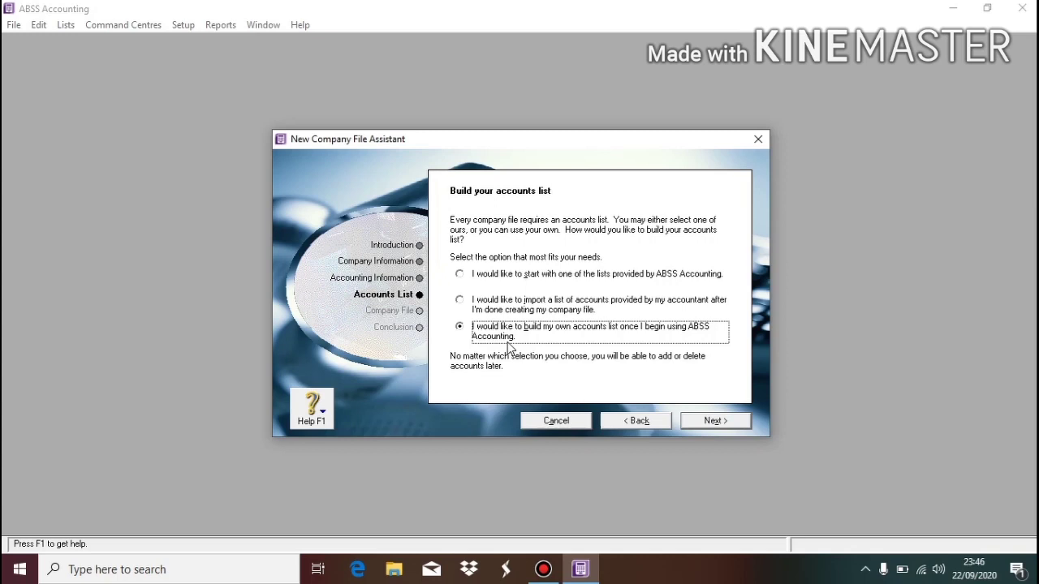
pyautogui.click(713, 423)
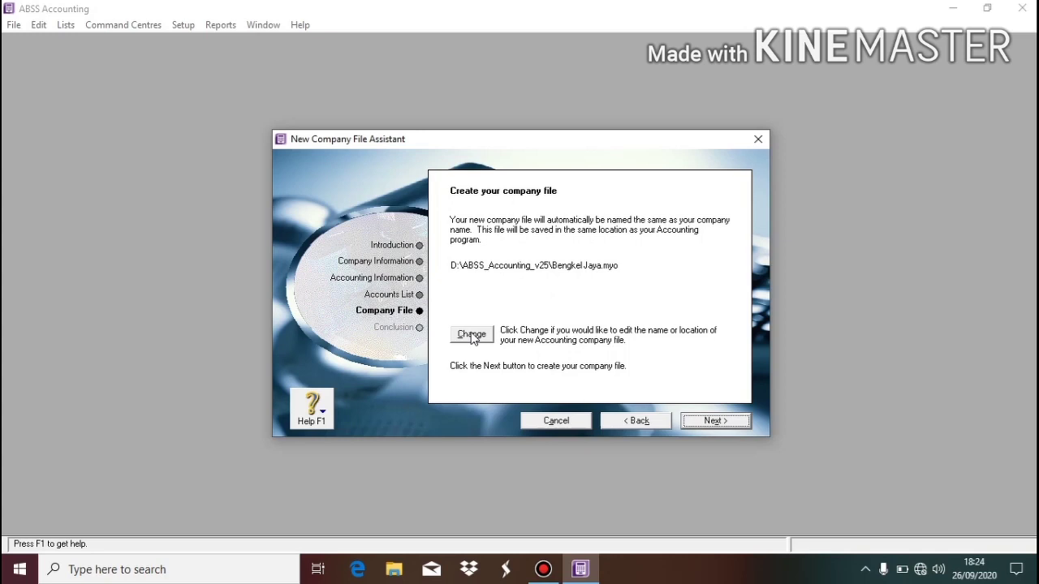
# Create a new Bengkel Jaya folder on drive D: and open it.
pyautogui.click(472, 335)
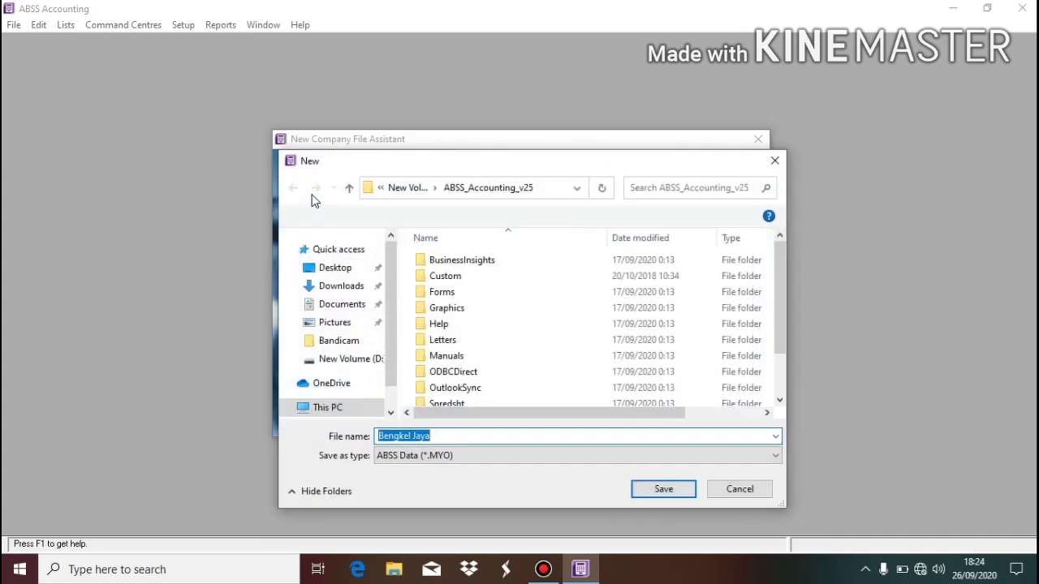
pyautogui.click(357, 358)
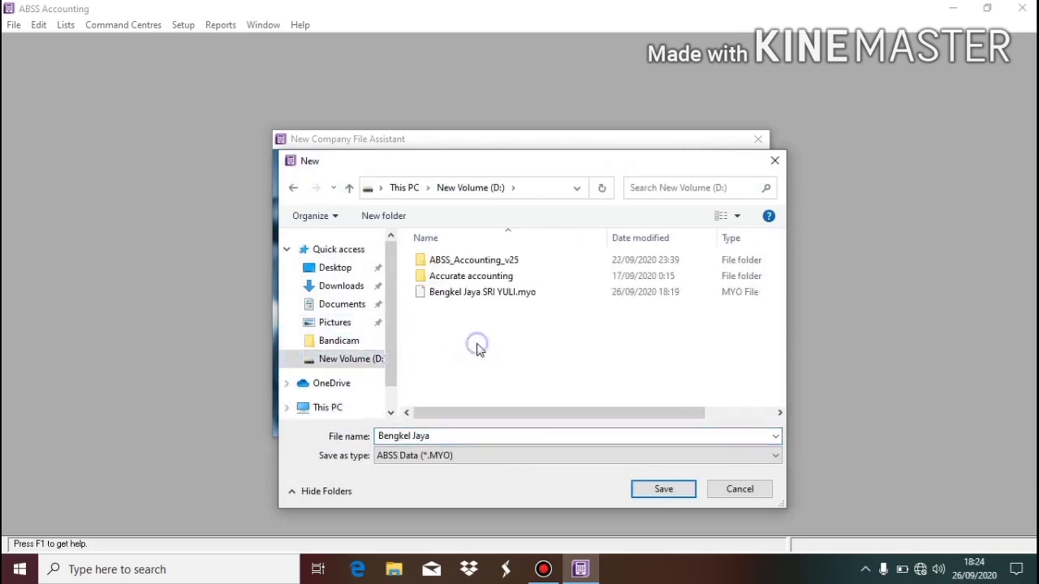
pyautogui.rightClick(478, 344)
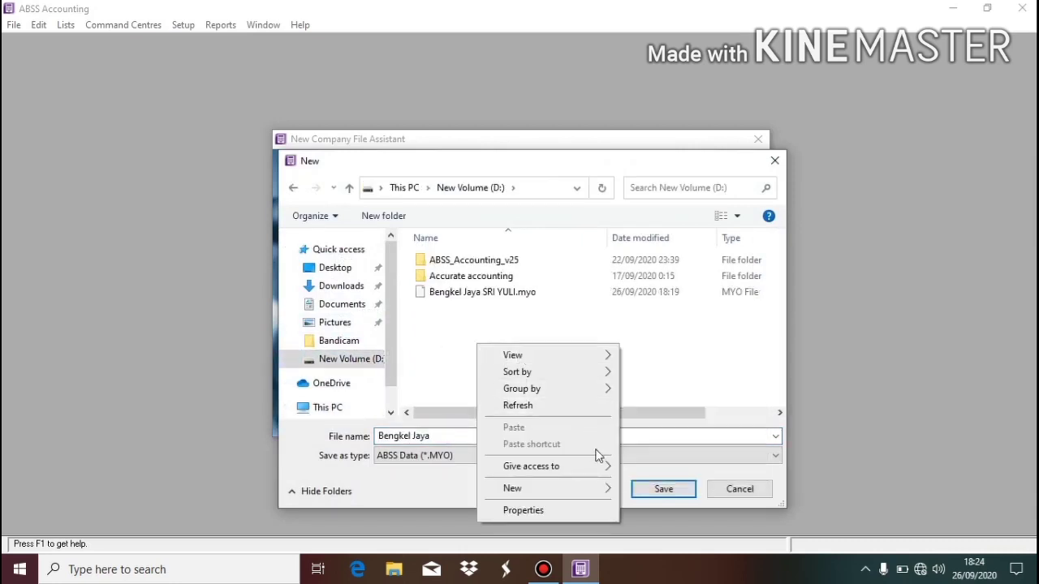
pyautogui.moveTo(604, 493)
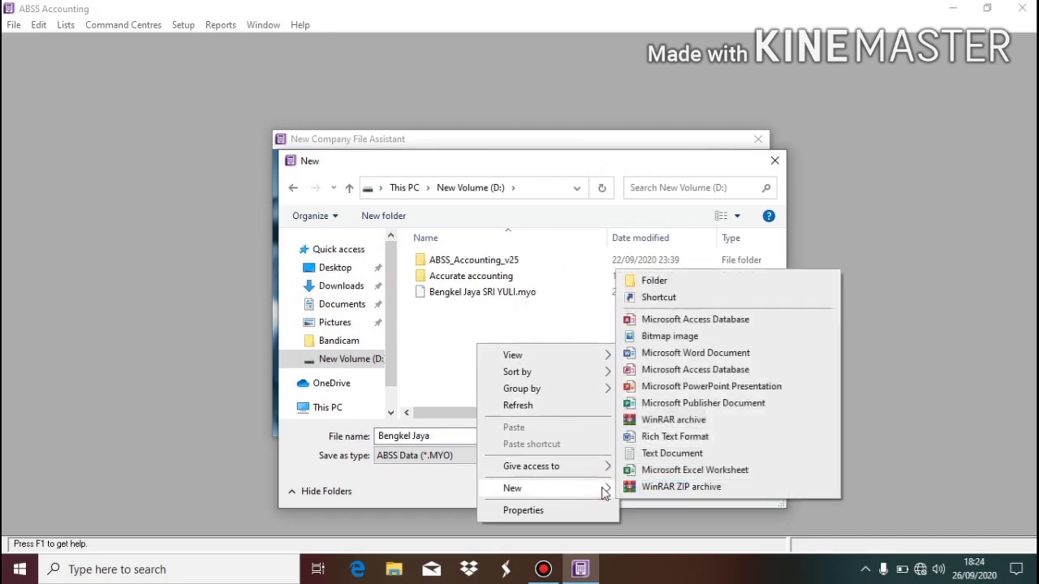
pyautogui.click(702, 283)
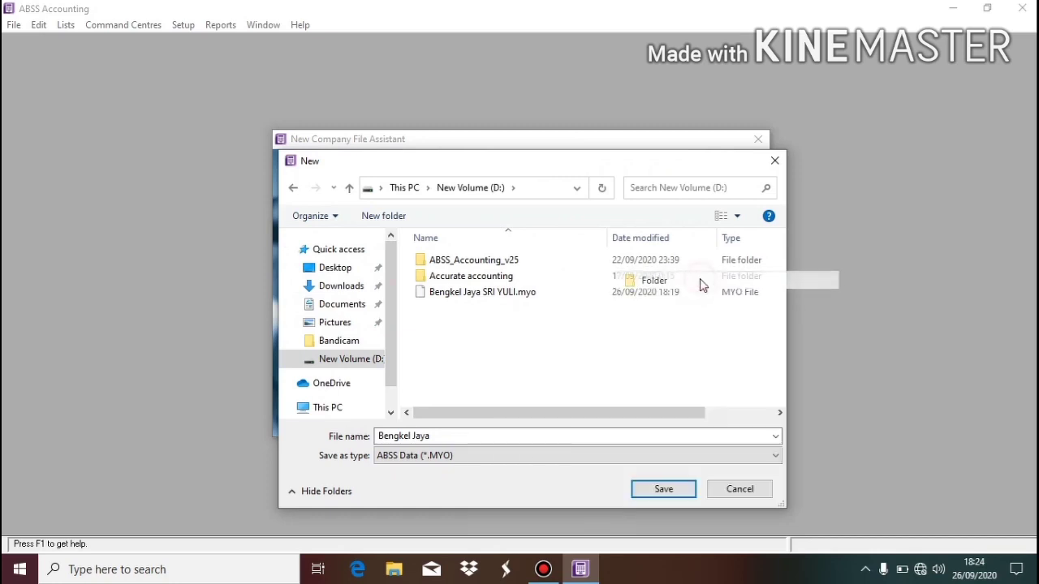
pyautogui.write('L')
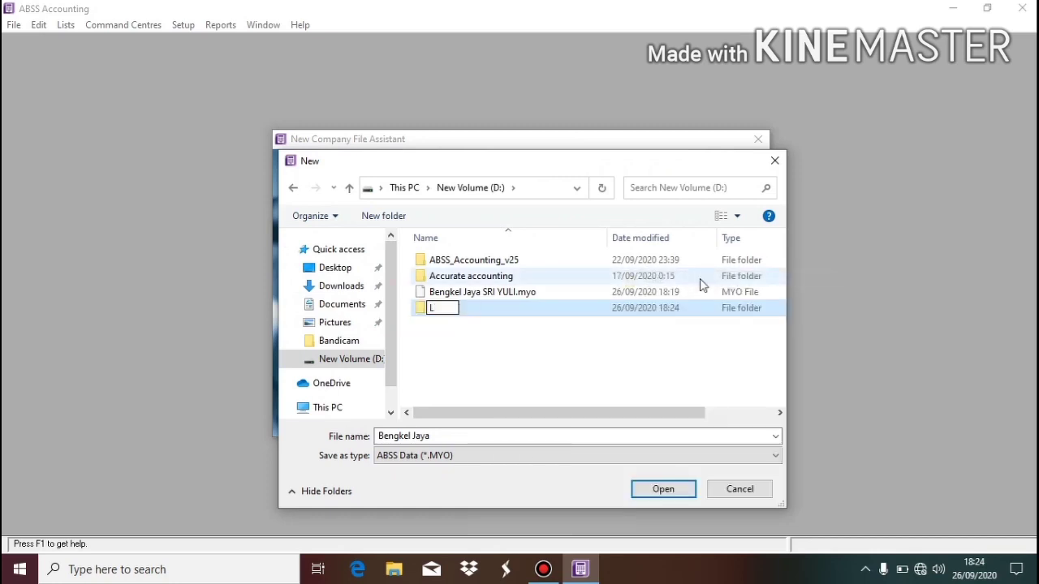
pyautogui.press('BackSpace')
pyautogui.write('Bengkel J')
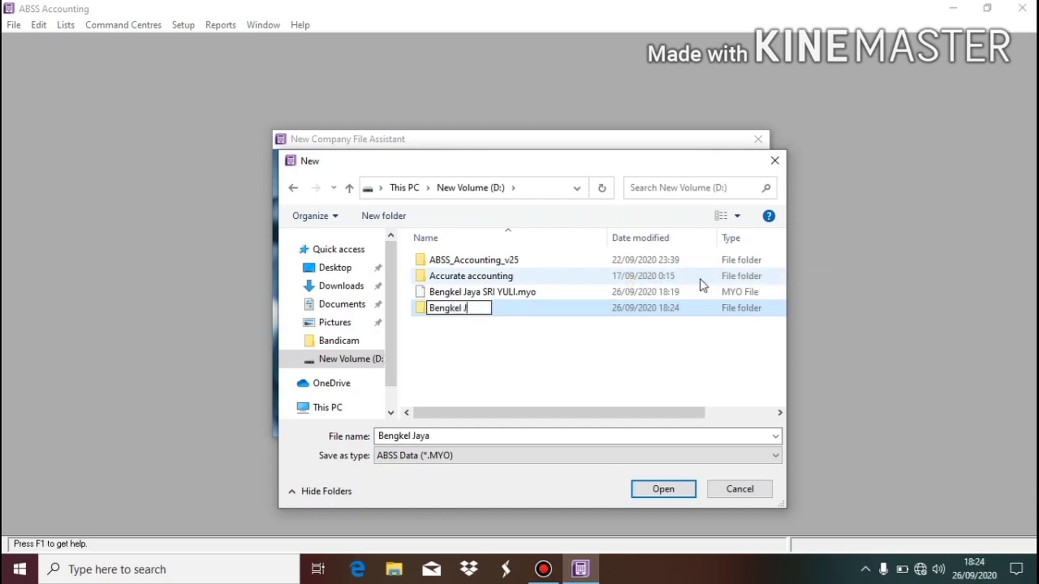
pyautogui.write('aya')
pyautogui.click(615, 317)
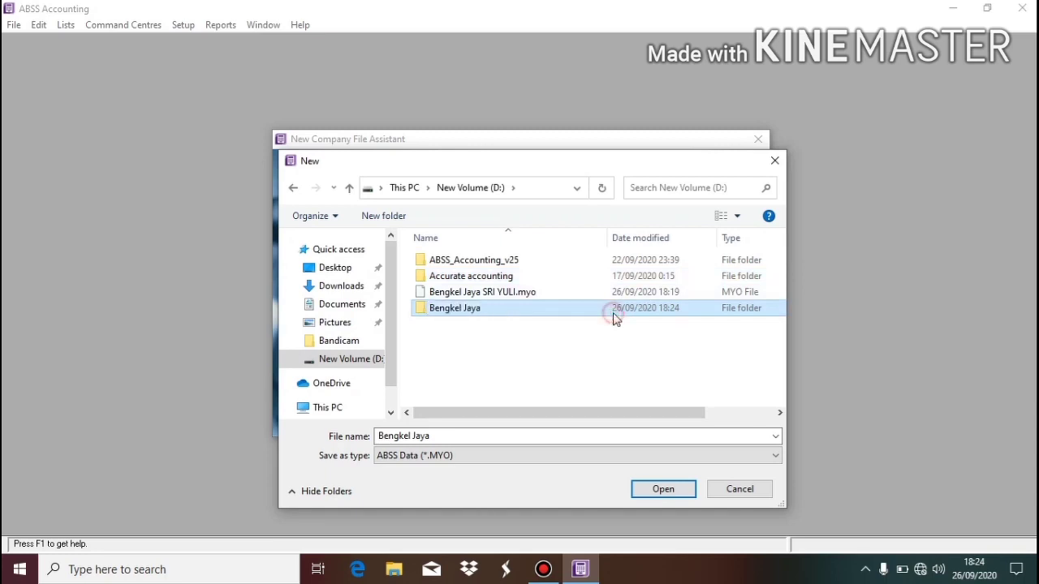
pyautogui.doubleClick(614, 316)
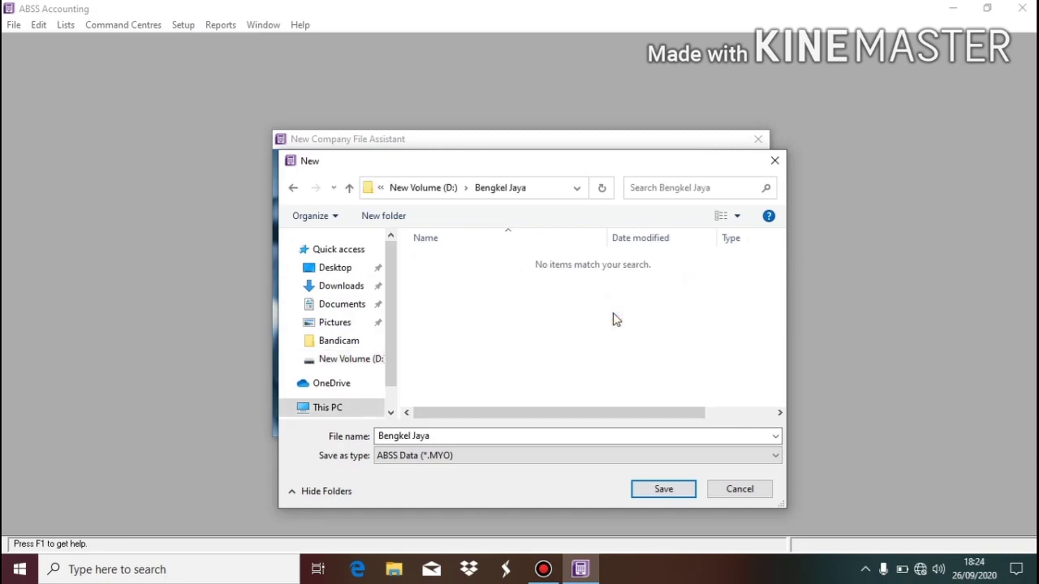
# Name the company file after the owner's full name, save it there and create it.
pyautogui.click(488, 433)
pyautogui.click(489, 434)
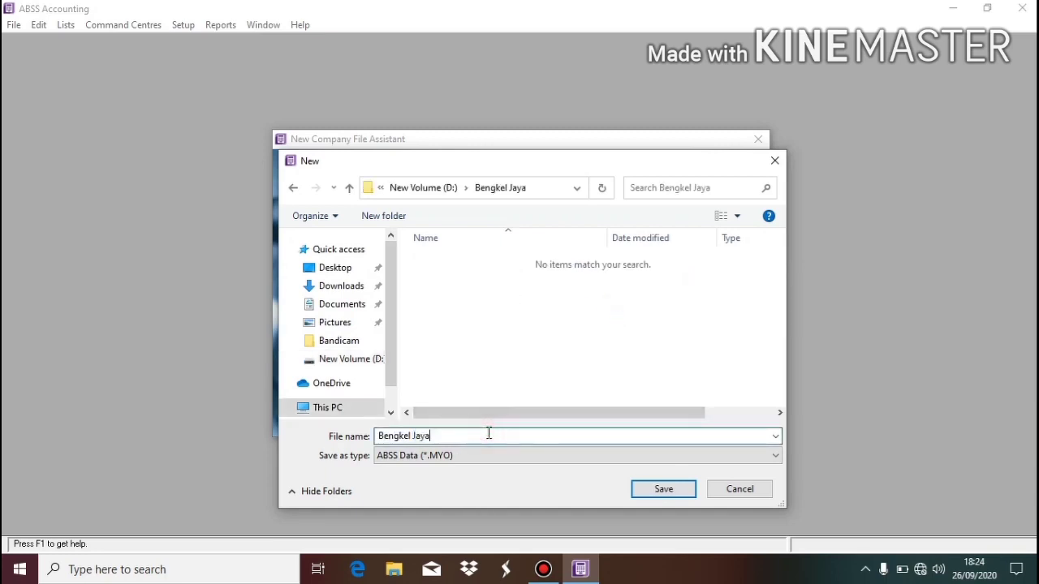
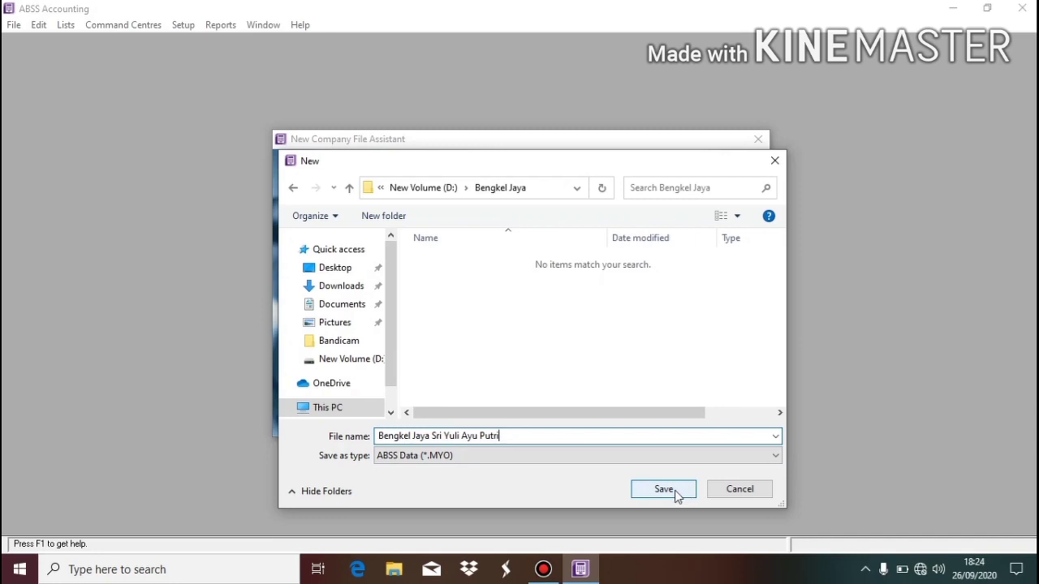
pyautogui.click(676, 492)
pyautogui.click(708, 421)
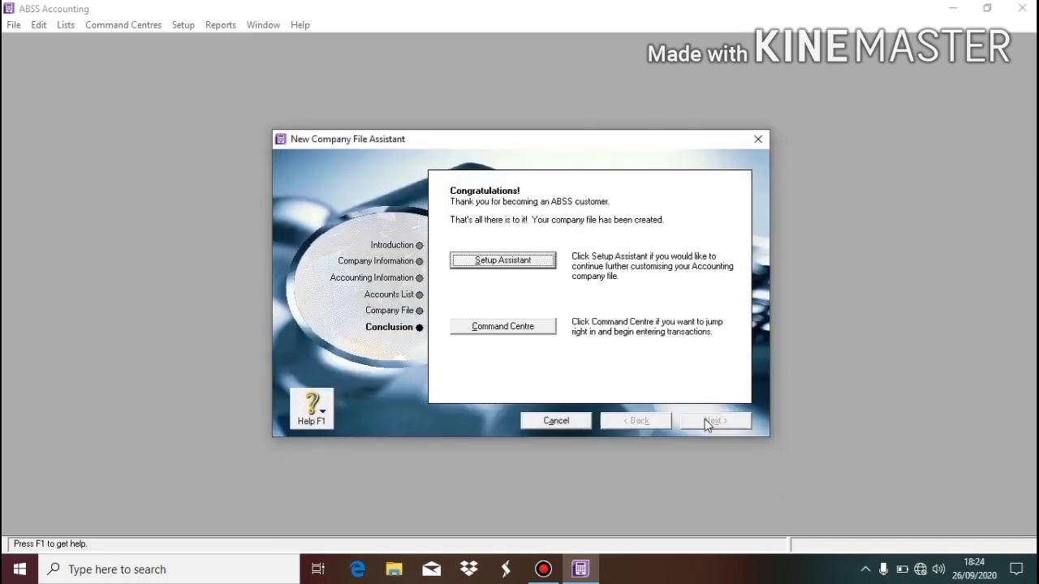
# Go to the Command Centre, then open the Bengkel Jaya .myo file from D:\Bengkel Jaya.
pyautogui.click(549, 328)
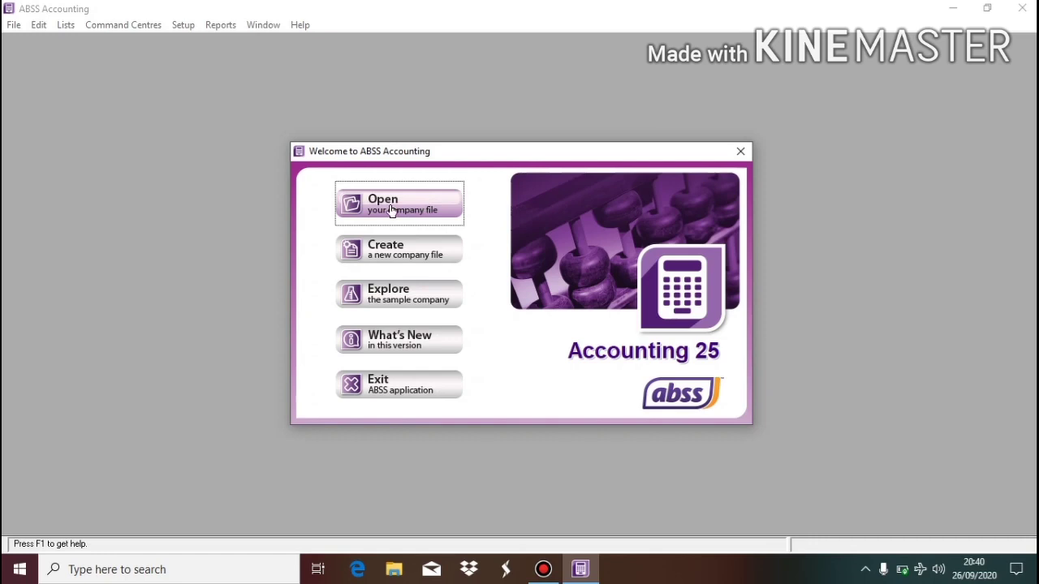
pyautogui.click(392, 209)
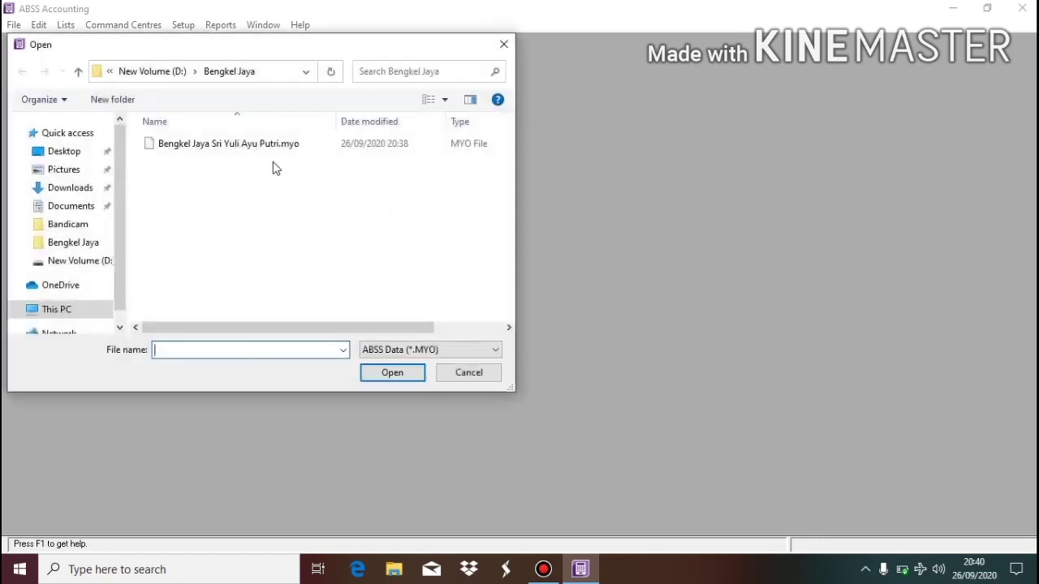
pyautogui.doubleClick(208, 144)
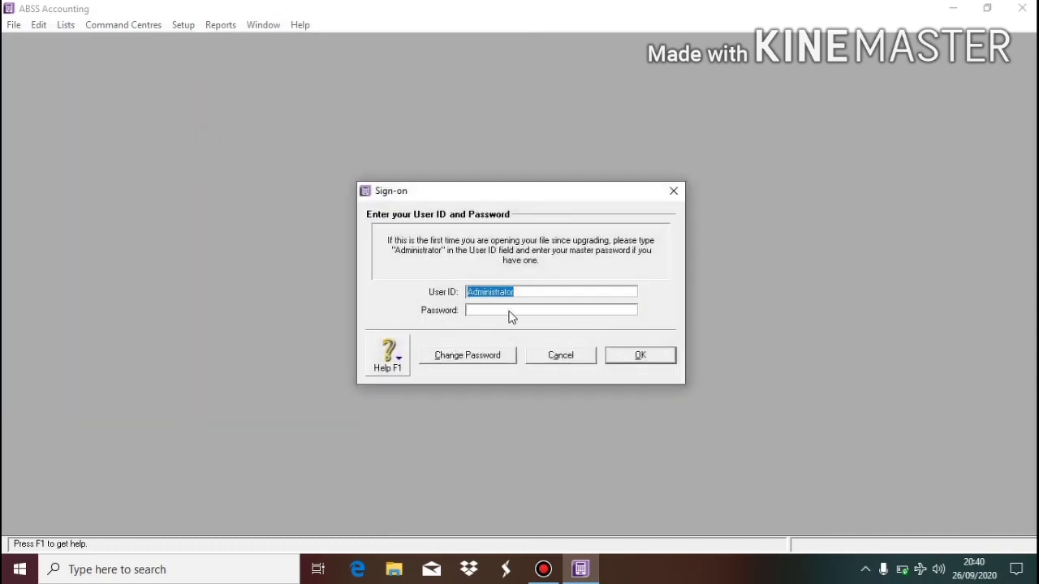
# Sign on to the company file as Administrator.
pyautogui.click(641, 357)
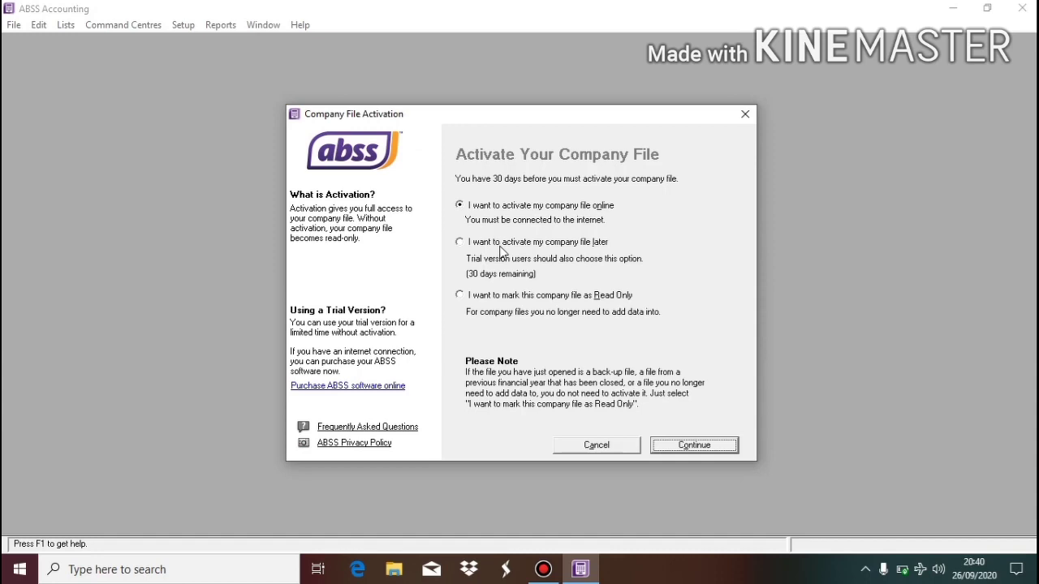
# Postpone file activation, acknowledge the 30-day notice, and decline data verification.
pyautogui.click(501, 243)
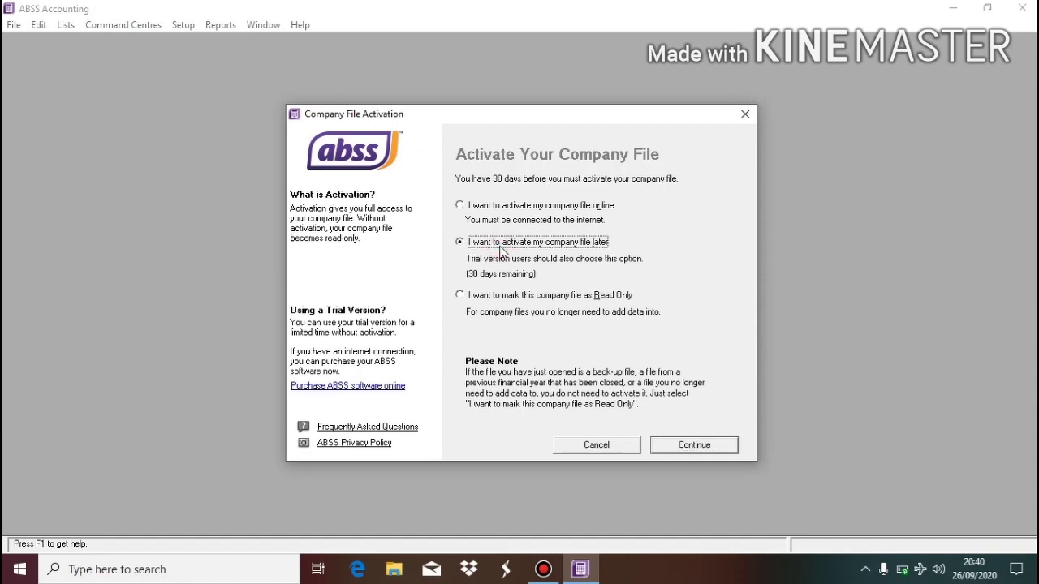
pyautogui.click(472, 297)
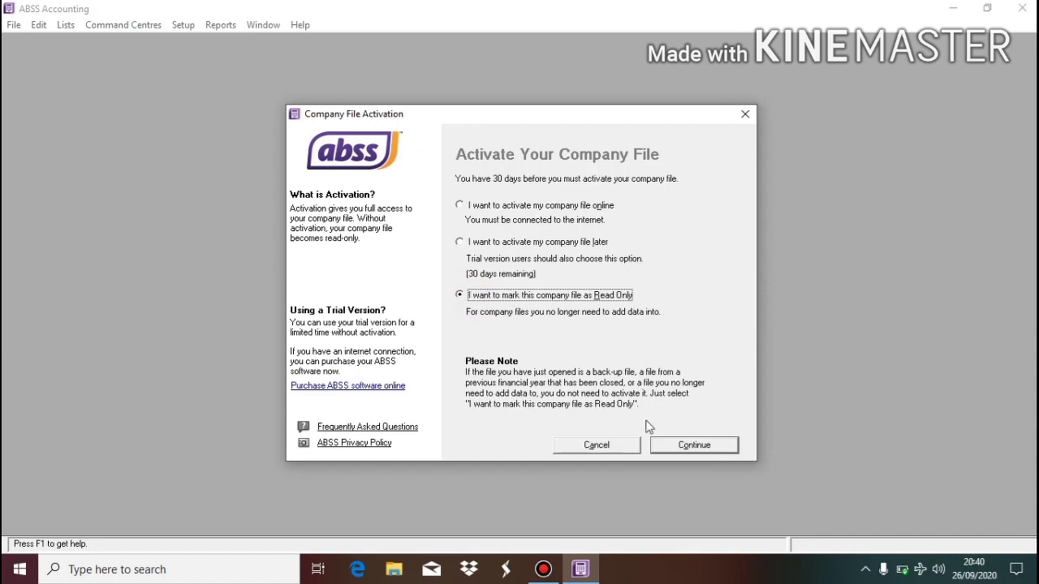
pyautogui.click(464, 243)
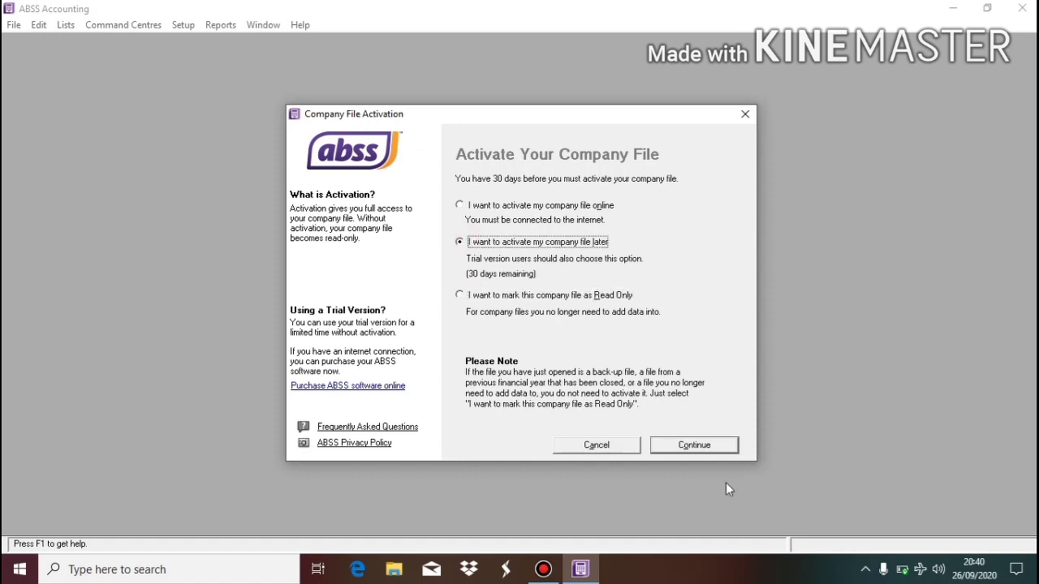
pyautogui.click(698, 454)
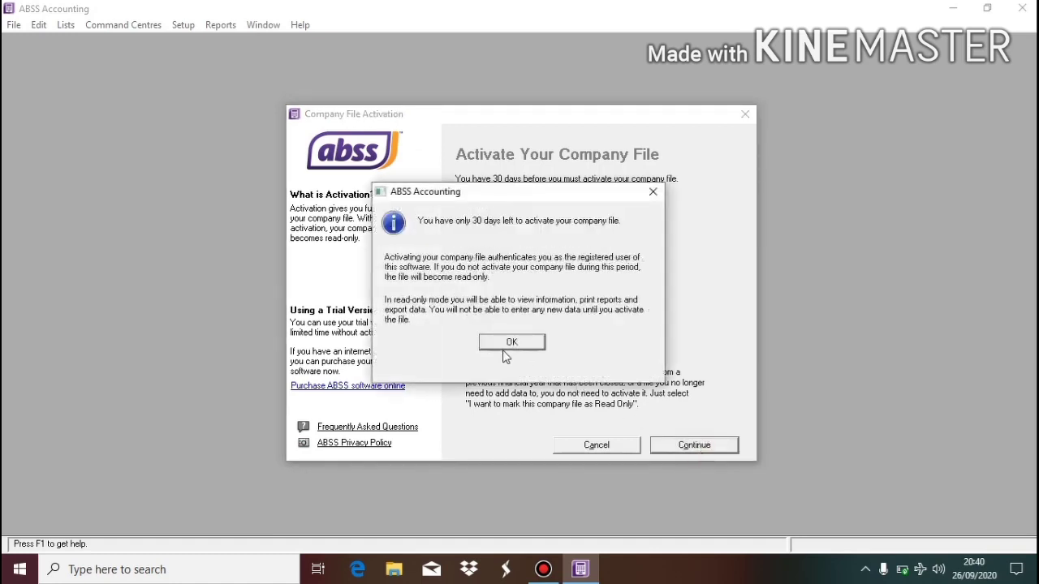
pyautogui.click(504, 350)
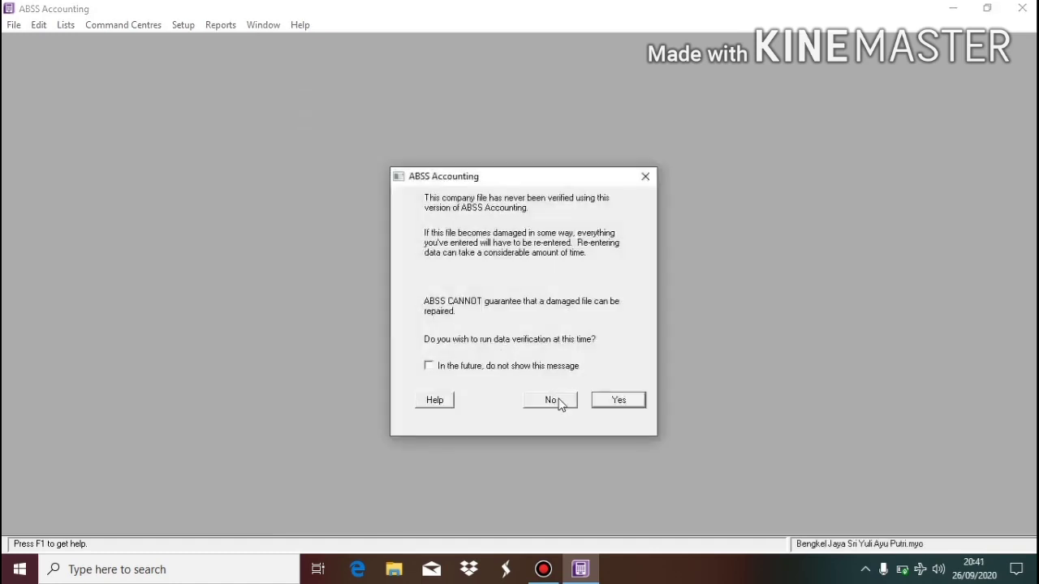
pyautogui.click(558, 400)
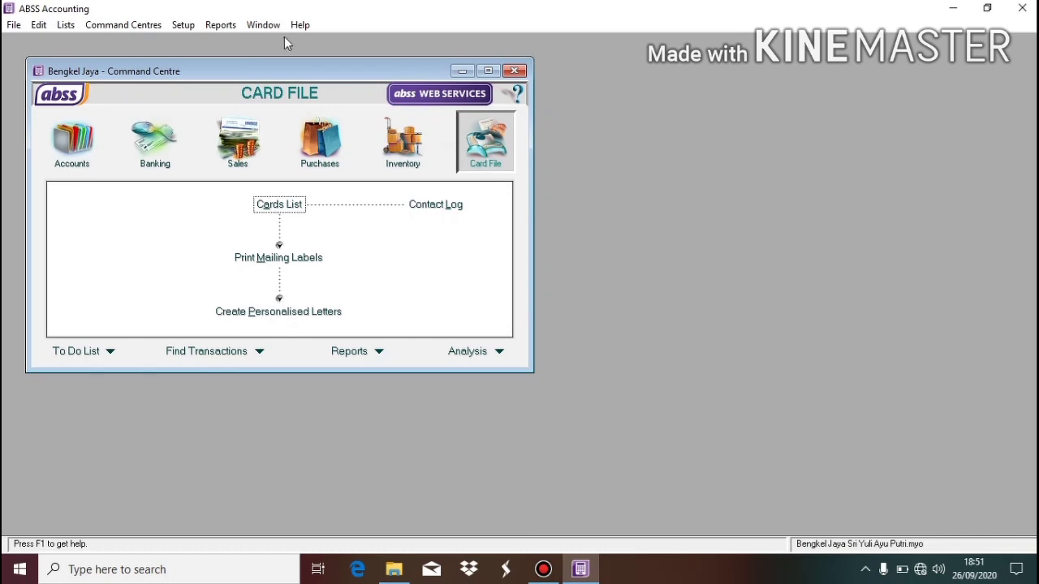
# Launch the Accounts Easy Setup Assistant, advance to its Accounts List, and maximize the window.
pyautogui.click(183, 26)
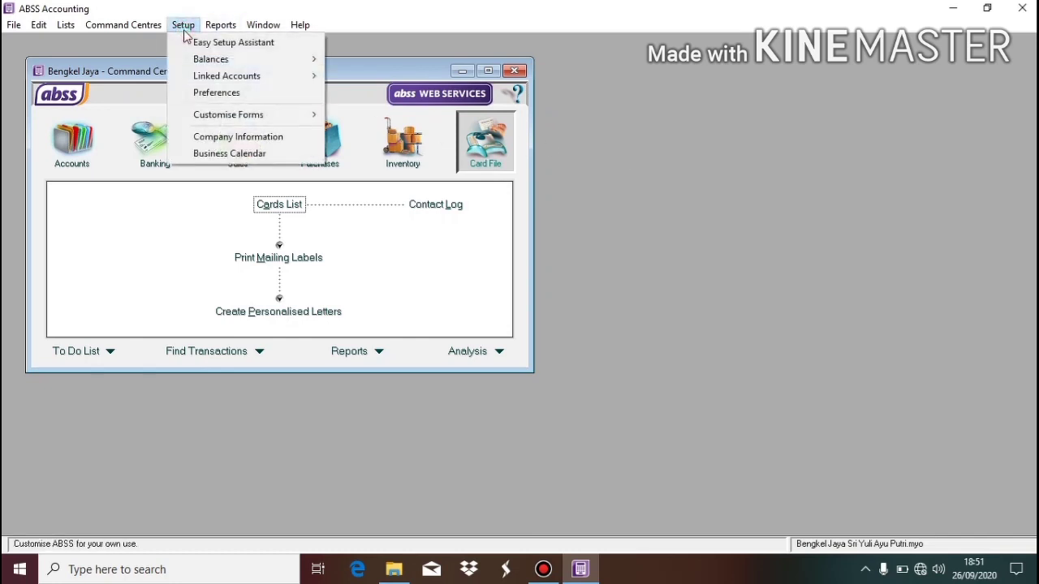
pyautogui.click(217, 46)
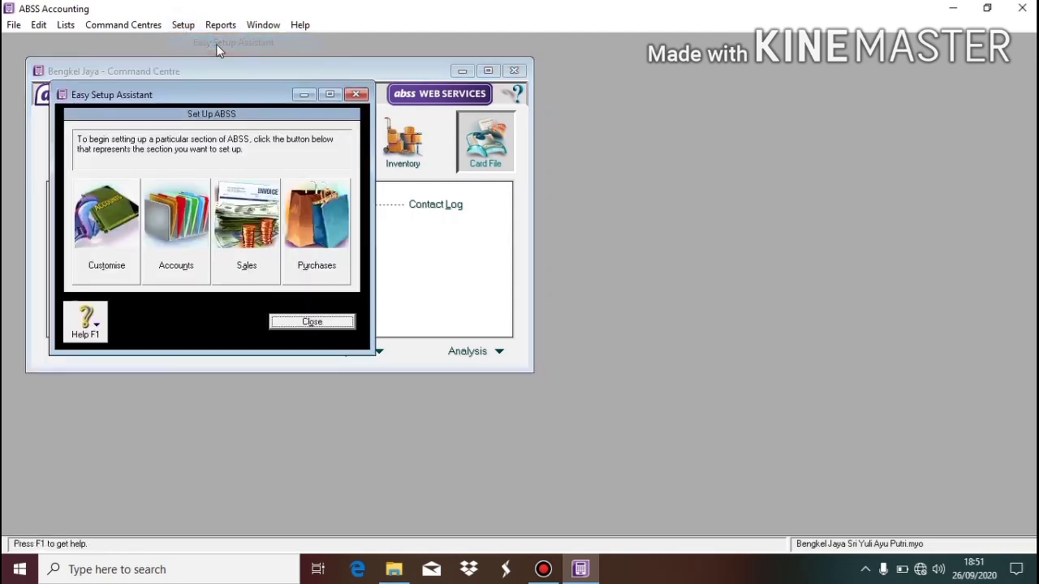
pyautogui.click(191, 230)
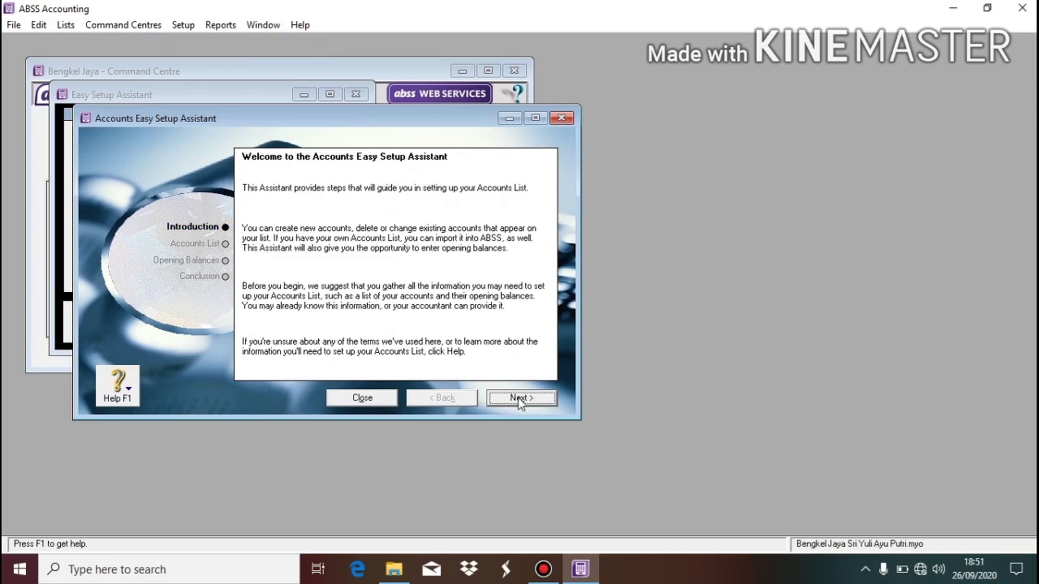
pyautogui.click(519, 397)
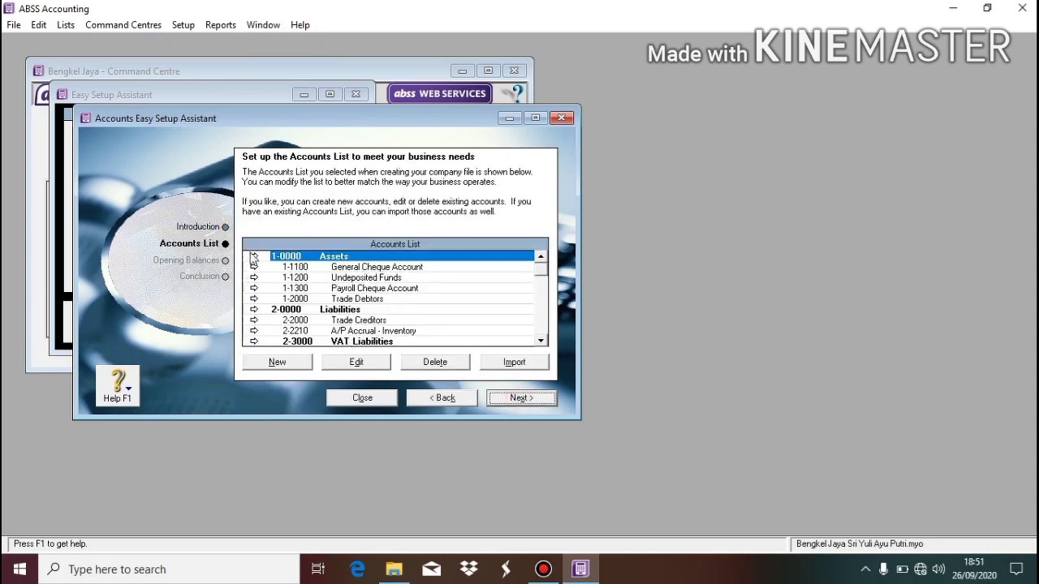
pyautogui.click(537, 118)
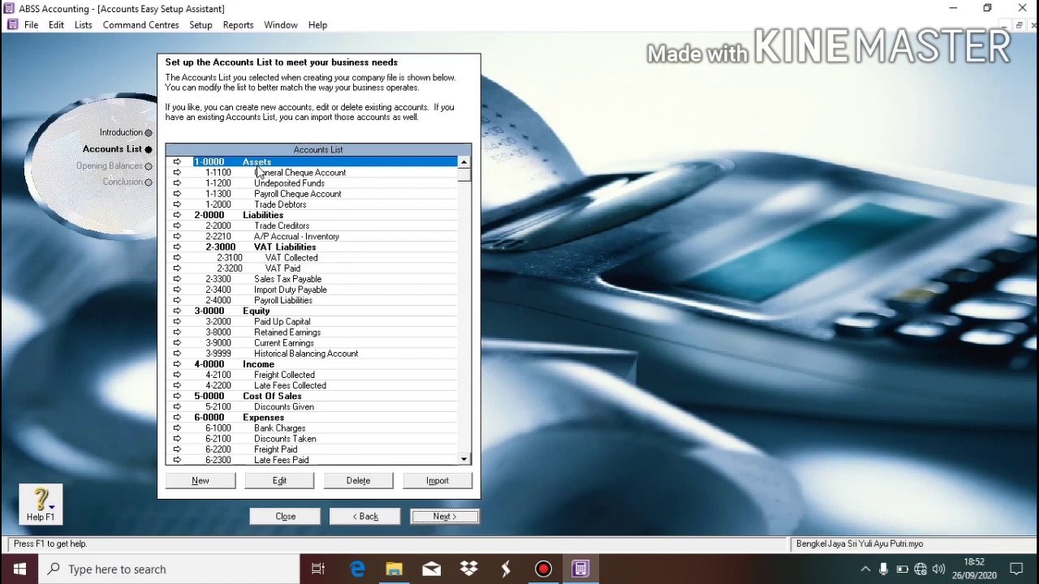
# Rename General Cheque Account to 1-1102 Cash In Bank.
pyautogui.click(275, 177)
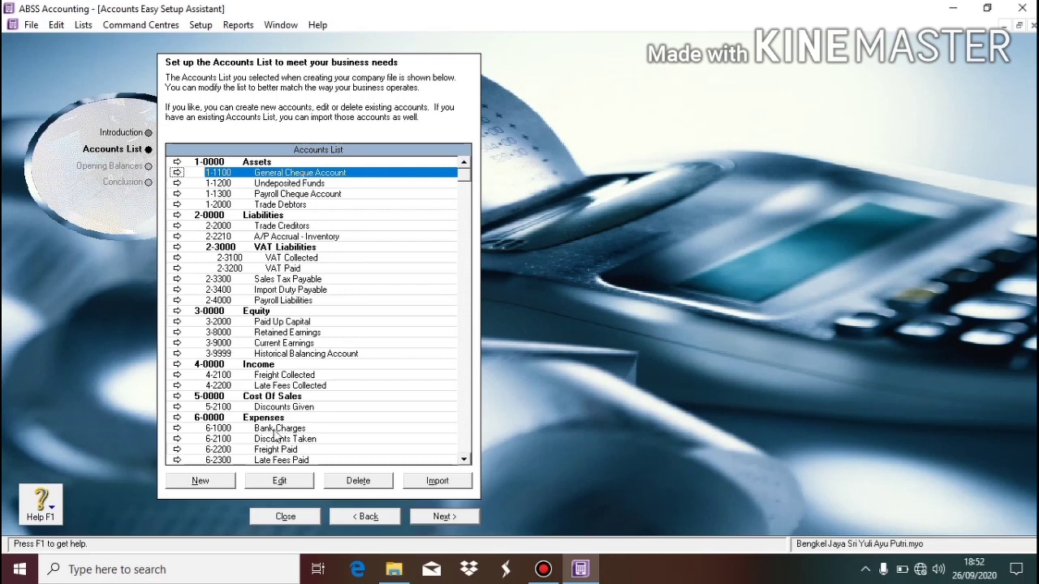
pyautogui.click(279, 482)
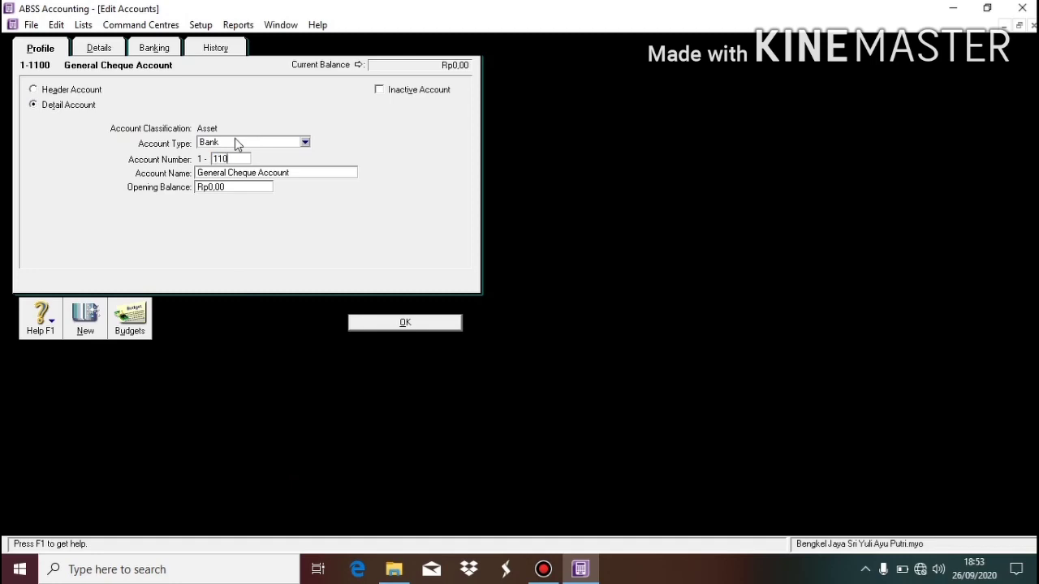
pyautogui.click(261, 173)
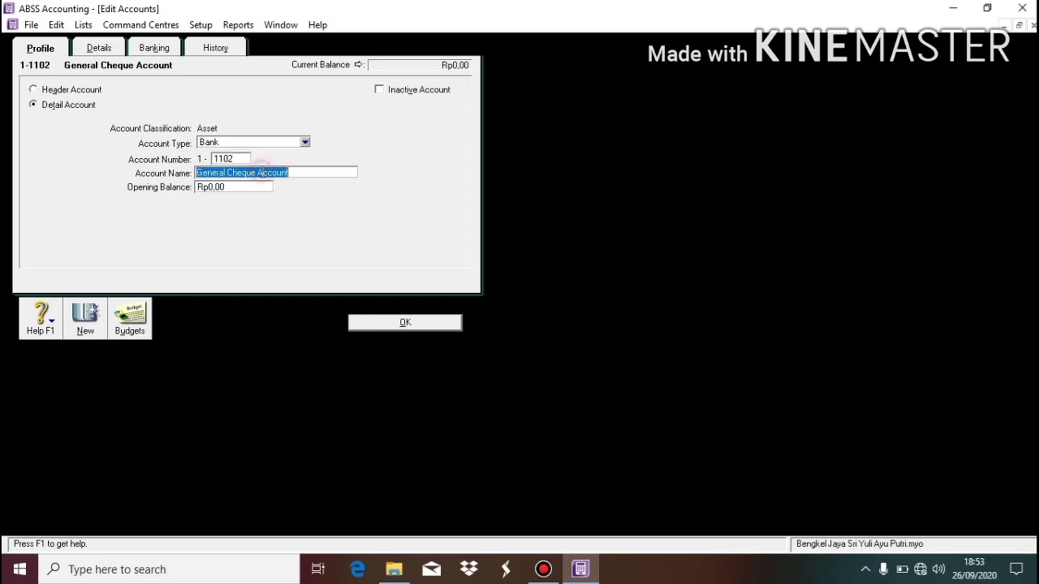
pyautogui.write('Cash')
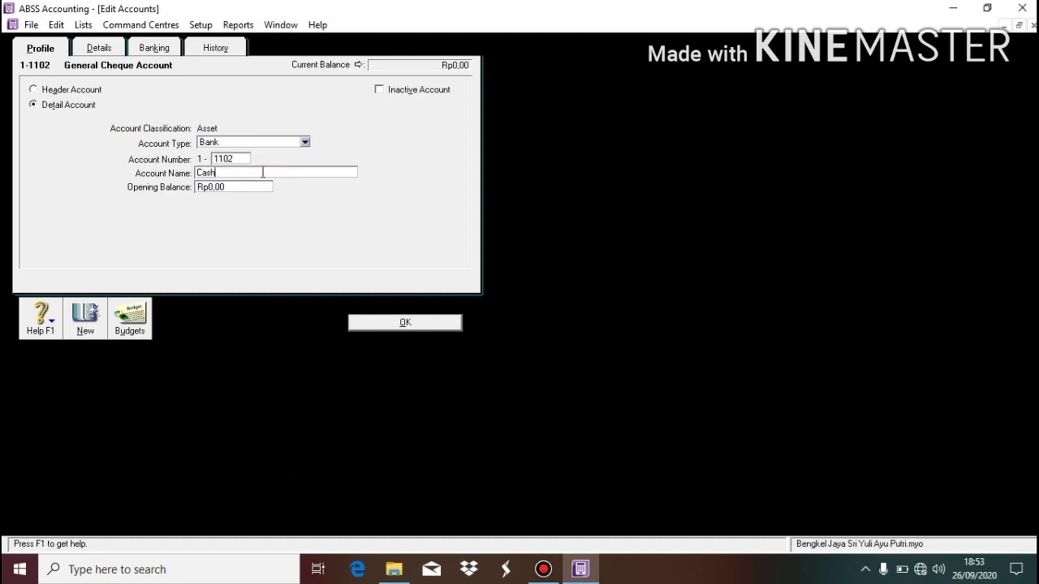
pyautogui.write(' In Bank')
pyautogui.click(427, 328)
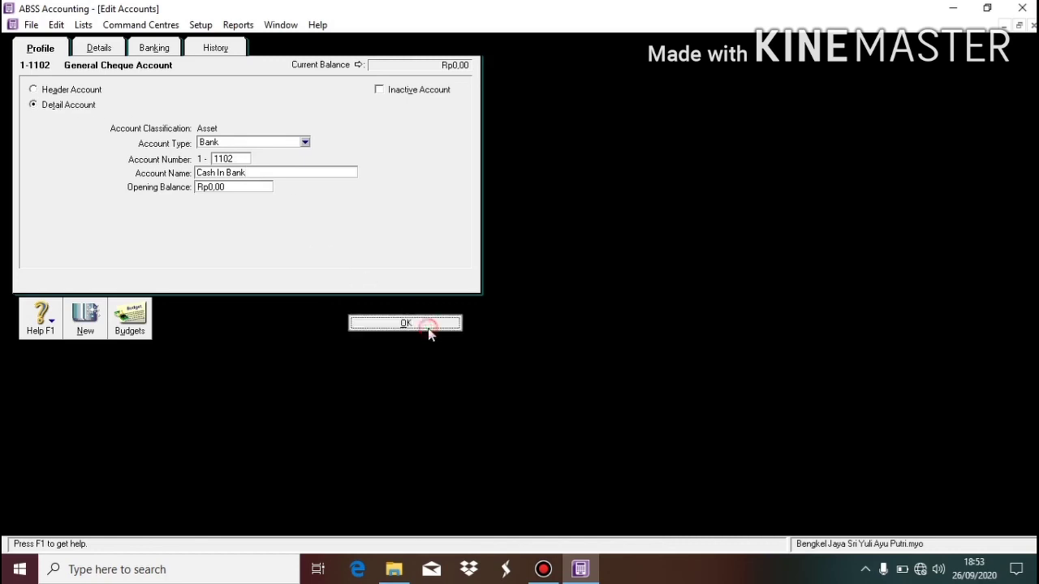
# Change Undeposited Funds into account 1-1101 Cash.
pyautogui.click(282, 183)
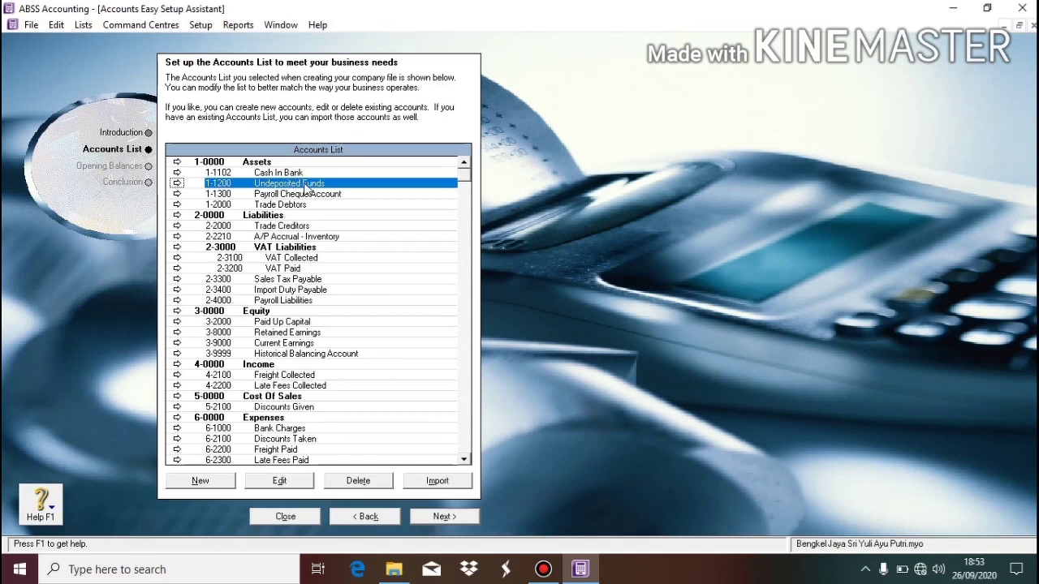
pyautogui.click(280, 482)
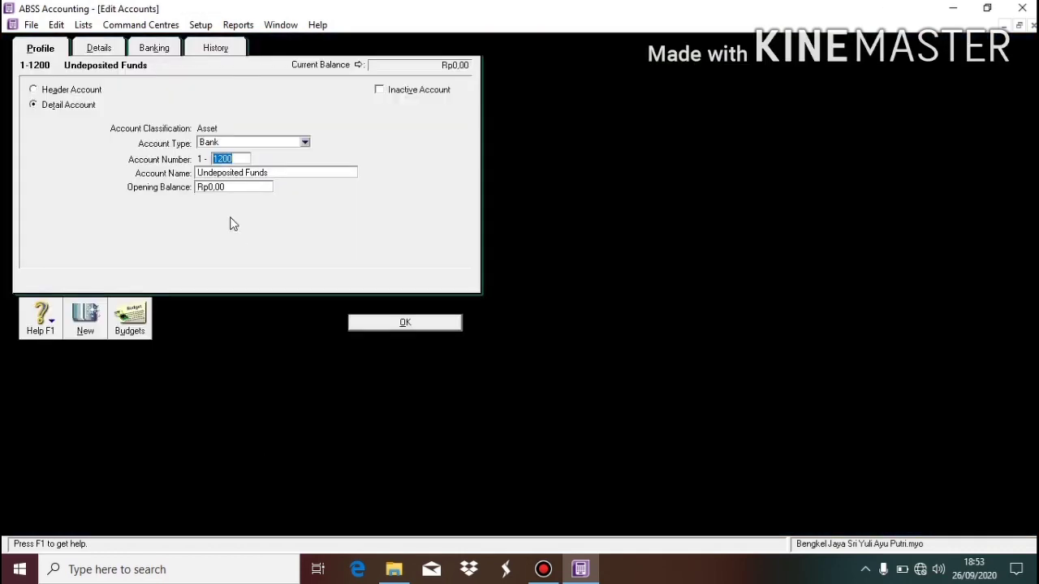
pyautogui.write('10101')
pyautogui.press('Tab')
pyautogui.write('Cash')
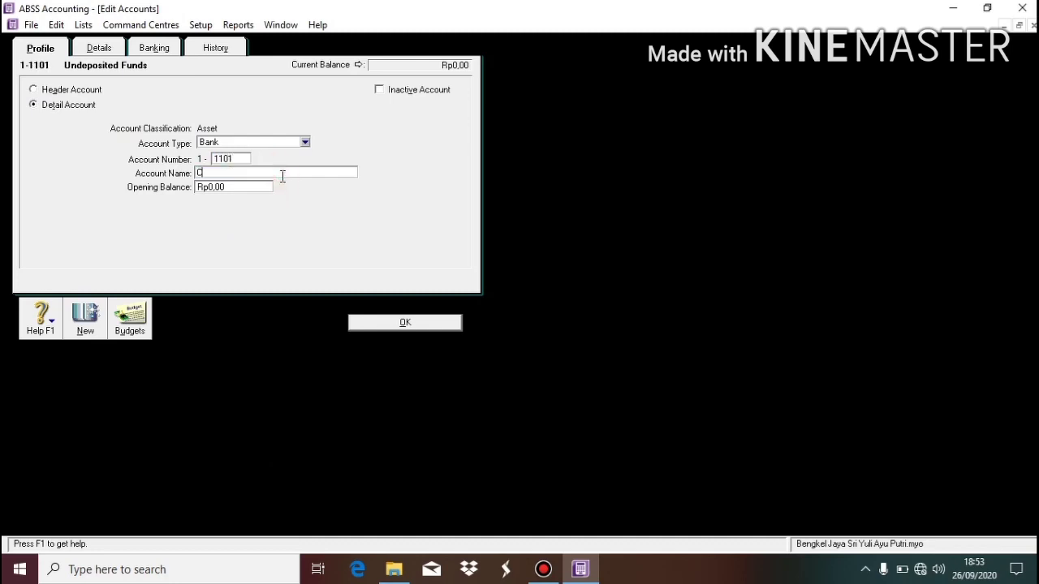
pyautogui.click(419, 323)
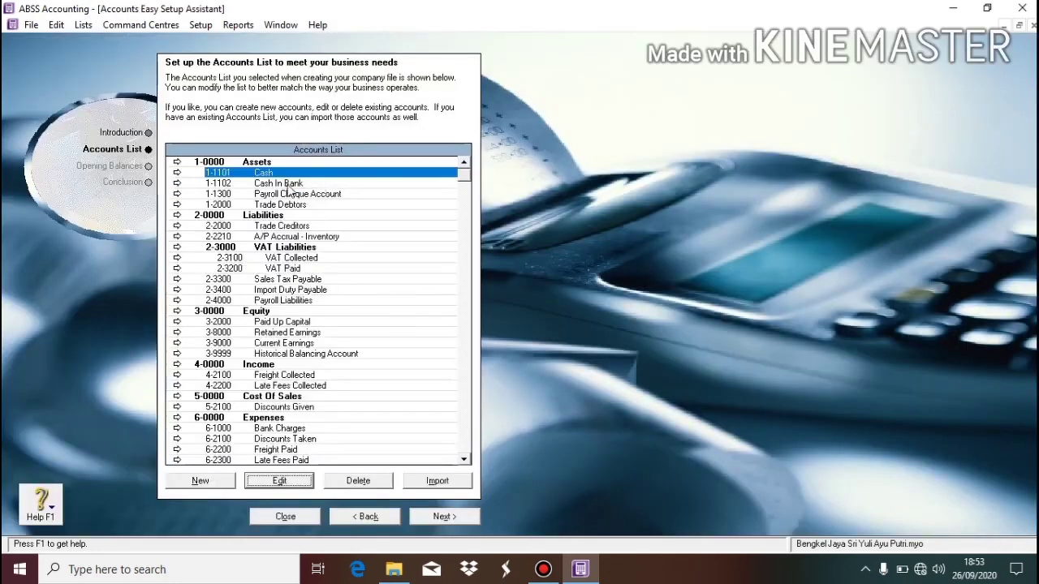
# Change Payroll Cheque Account into 1-1103 Cash not been Paid.
pyautogui.click(281, 194)
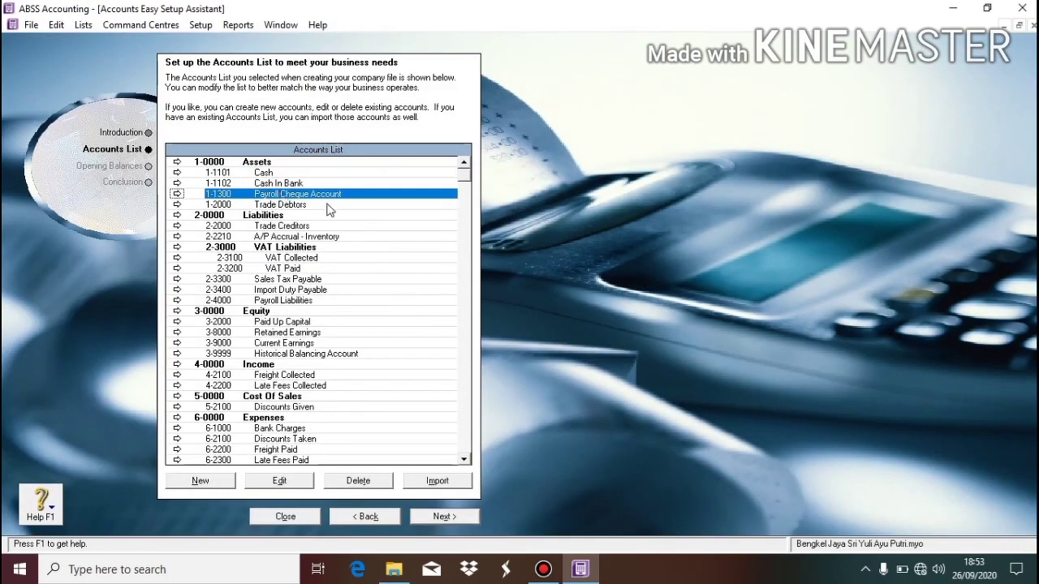
pyautogui.click(298, 480)
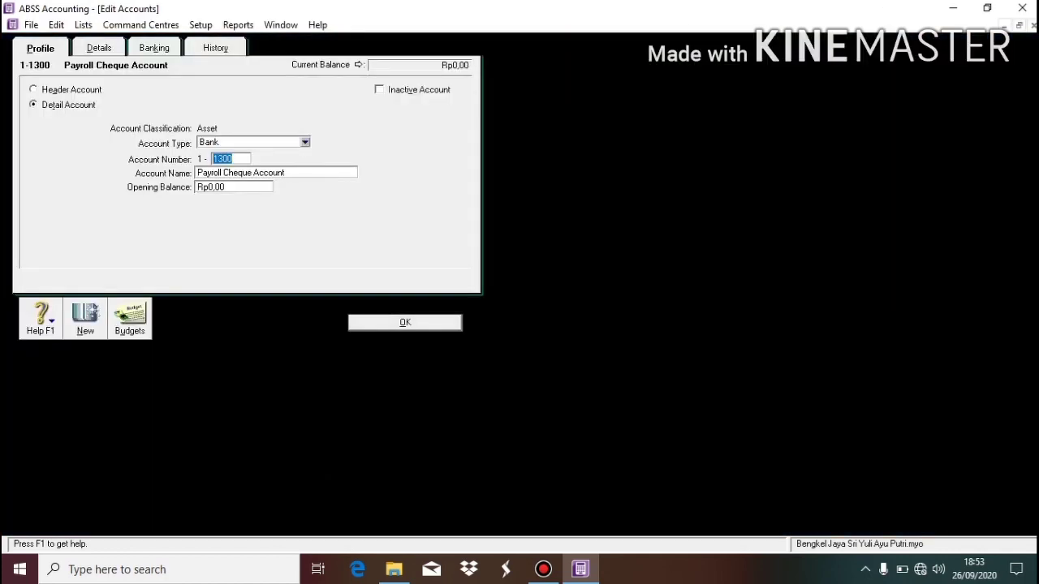
pyautogui.write('1103')
pyautogui.click(315, 176)
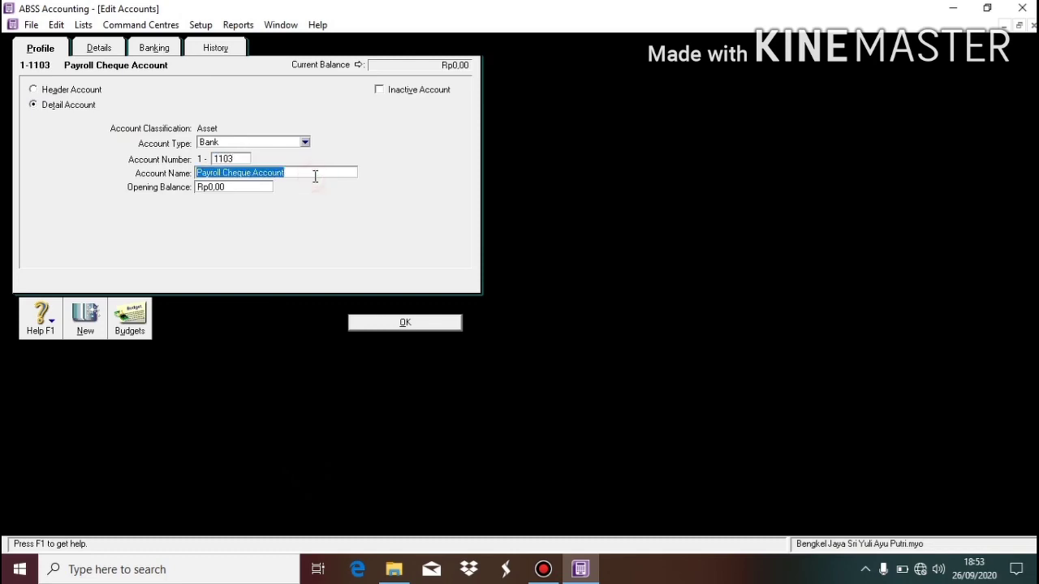
pyautogui.write('Cash ')
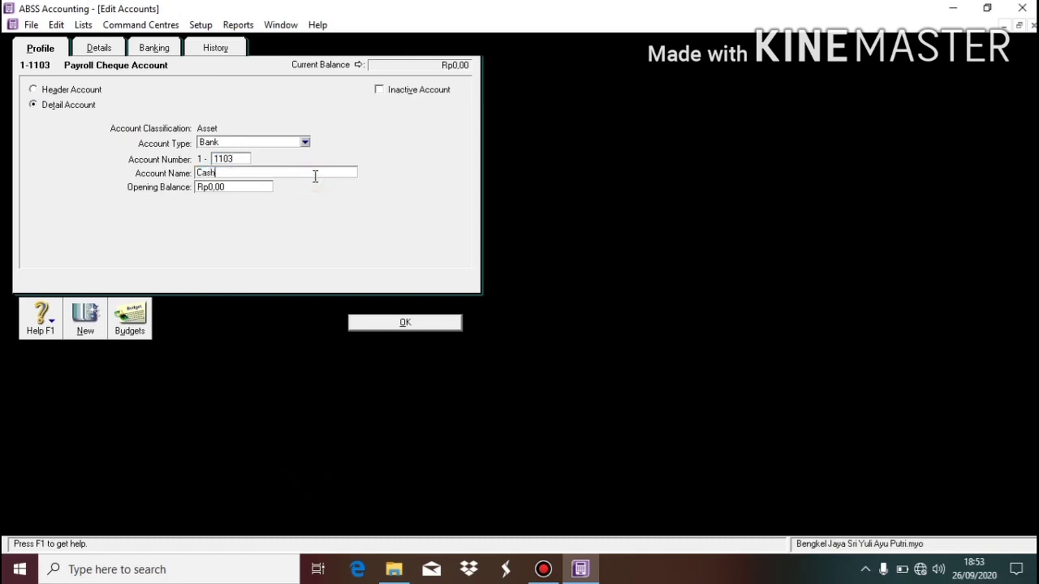
pyautogui.write('not been Paid')
pyautogui.click(410, 322)
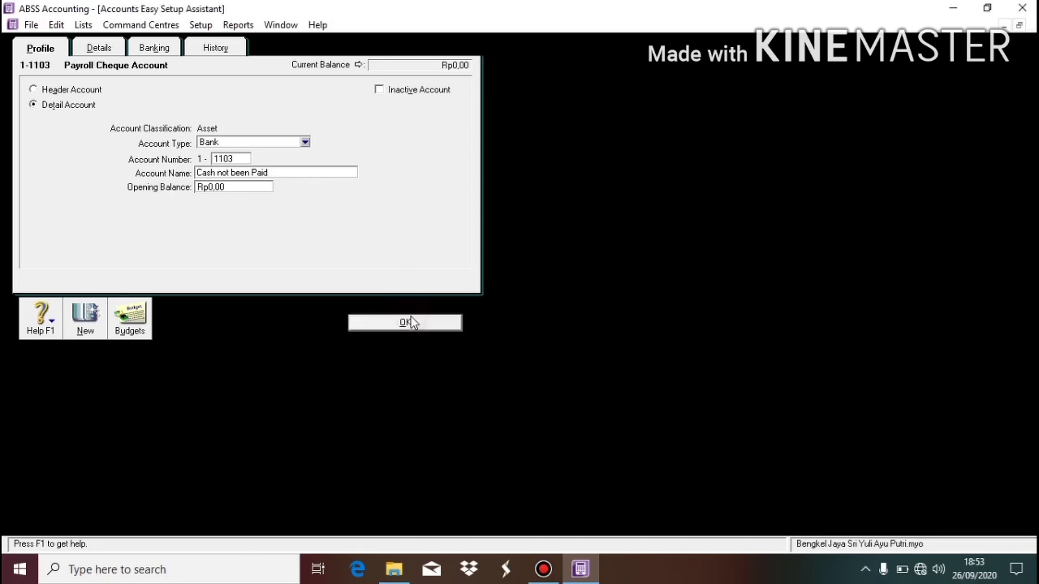
pyautogui.click(277, 205)
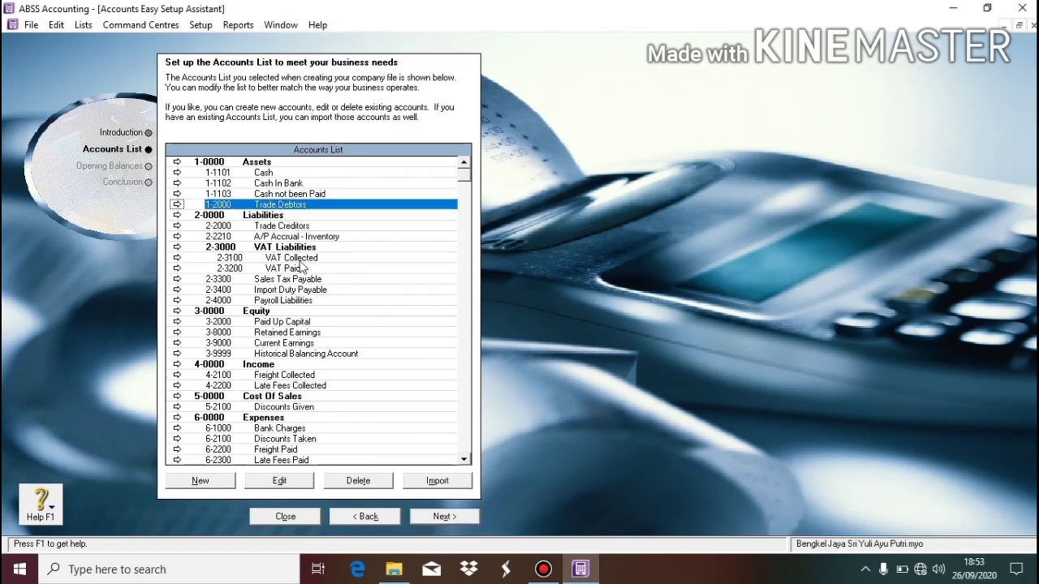
# Renumber Trade Debtors to 1-1201 and rename it Account Receivable.
pyautogui.click(308, 484)
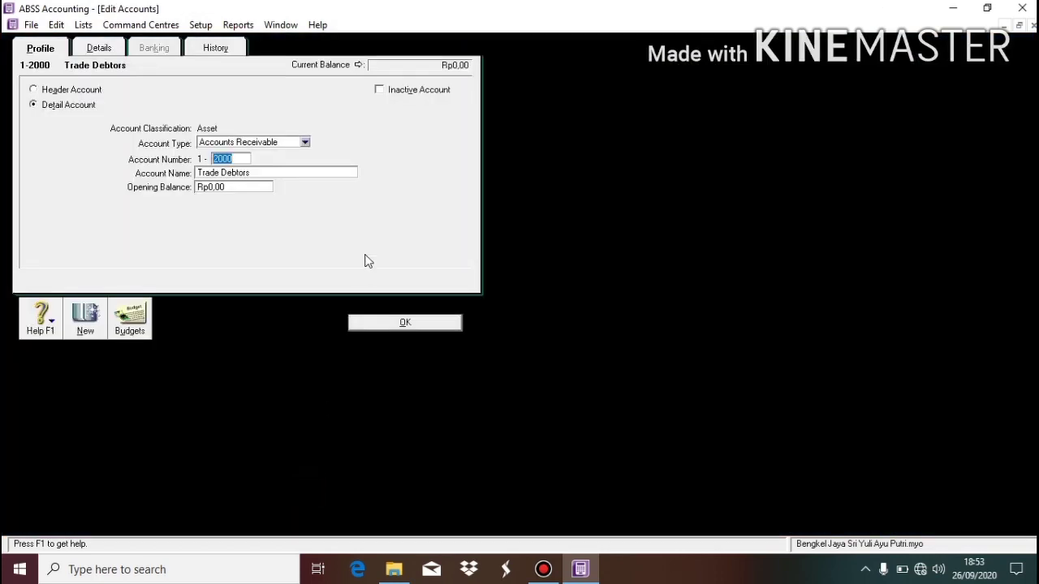
pyautogui.write('1201')
pyautogui.click(290, 172)
pyautogui.write('T')
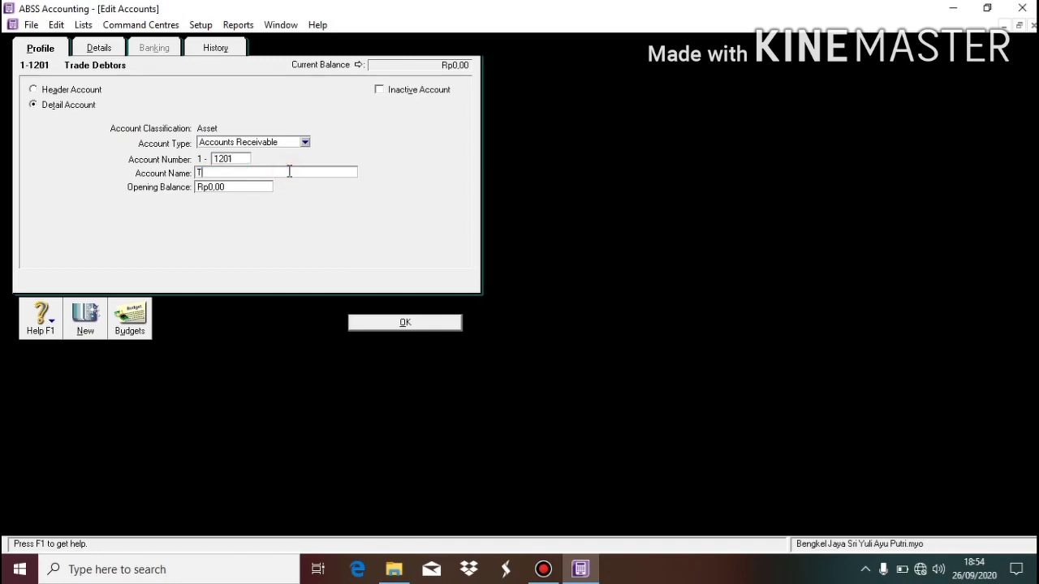
pyautogui.write('r')
pyautogui.press('BackSpace')
pyautogui.press('BackSpace')
pyautogui.write('A')
pyautogui.write('ccop')
pyautogui.press('BackSpace')
pyautogui.write('unt Receivable')
pyautogui.click(391, 324)
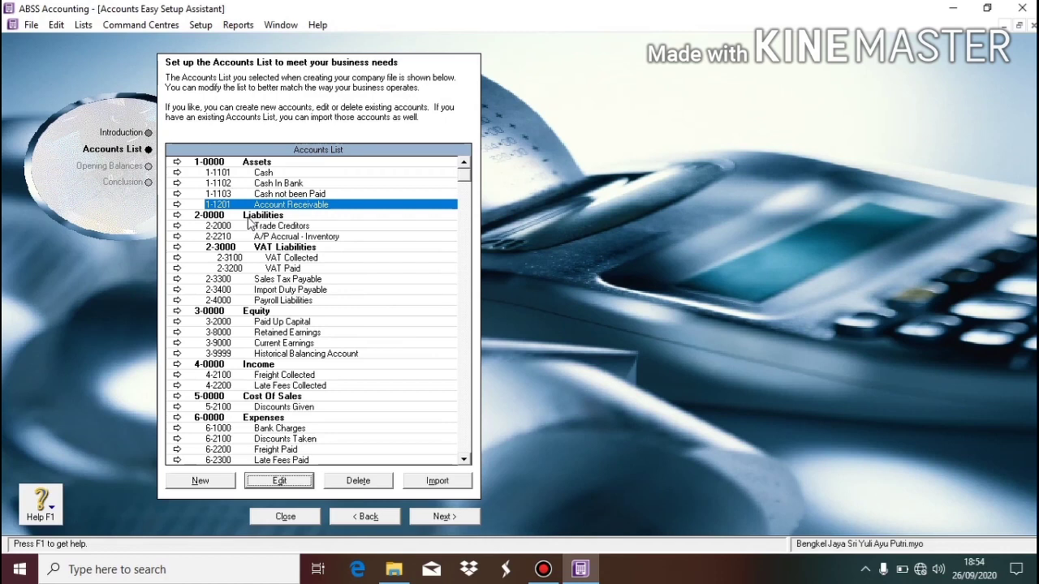
# Renumber Trade Creditors to 2-1100 and rename it Account Payable.
pyautogui.doubleClick(272, 227)
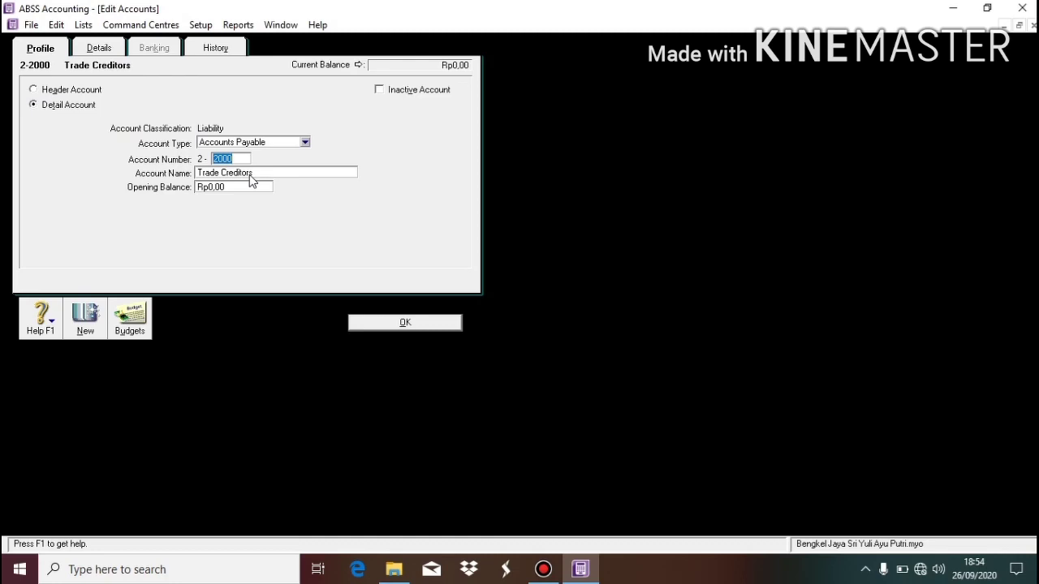
pyautogui.write('11')
pyautogui.press('Tab')
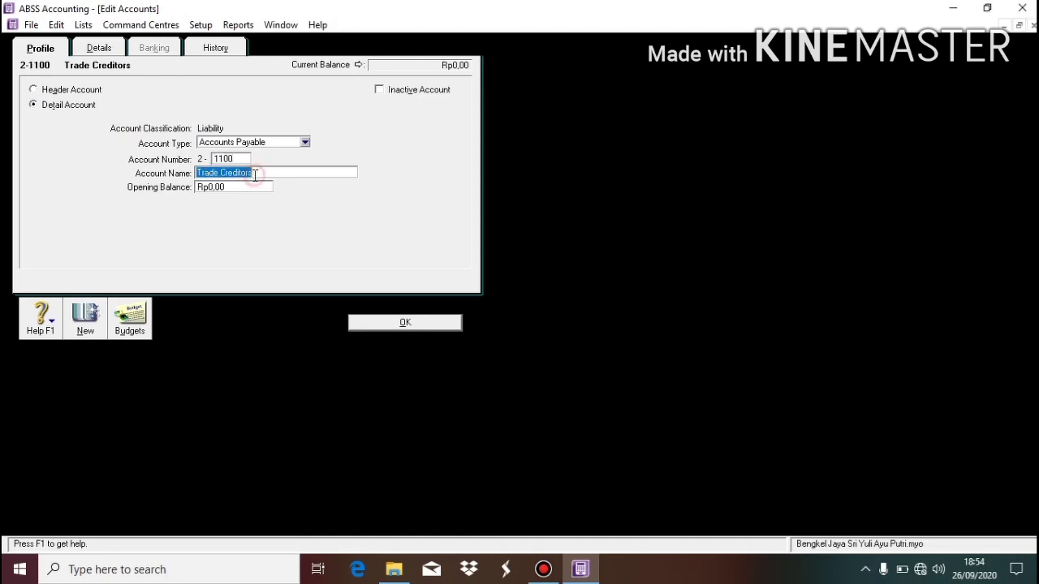
pyautogui.write('Account')
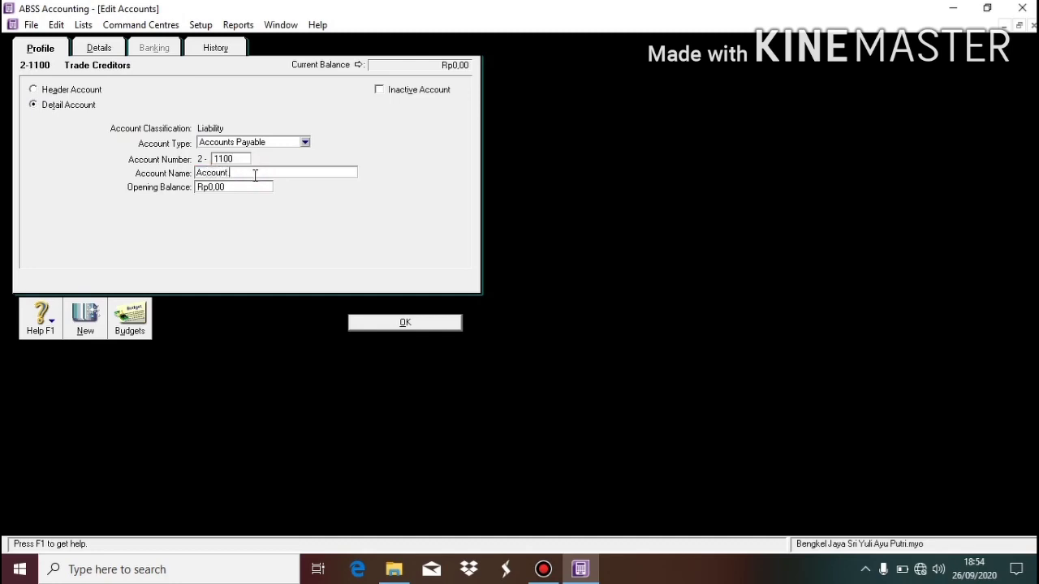
pyautogui.press('Tab')
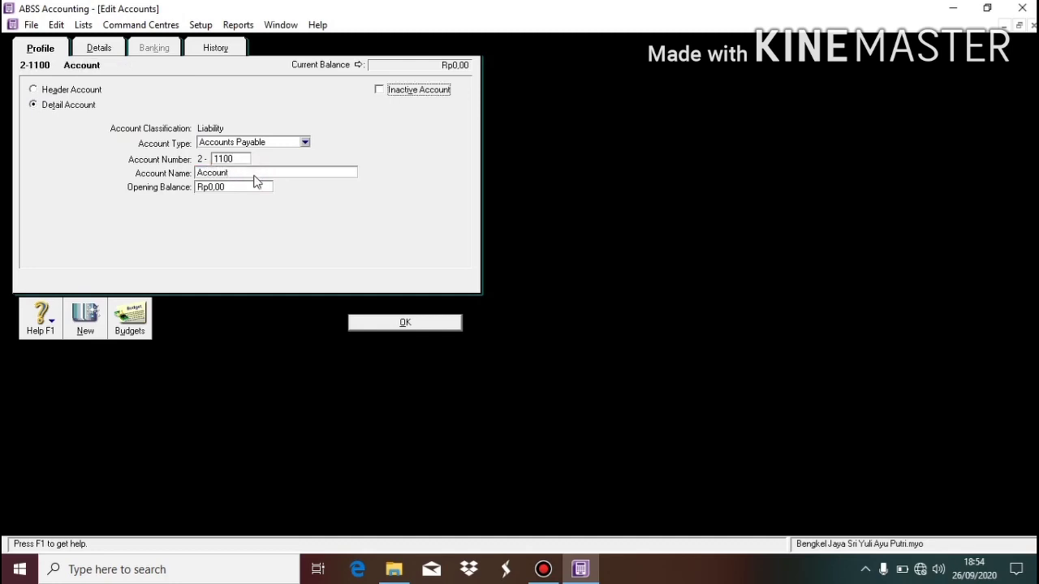
pyautogui.doubleClick(255, 172)
pyautogui.press('BackSpace')
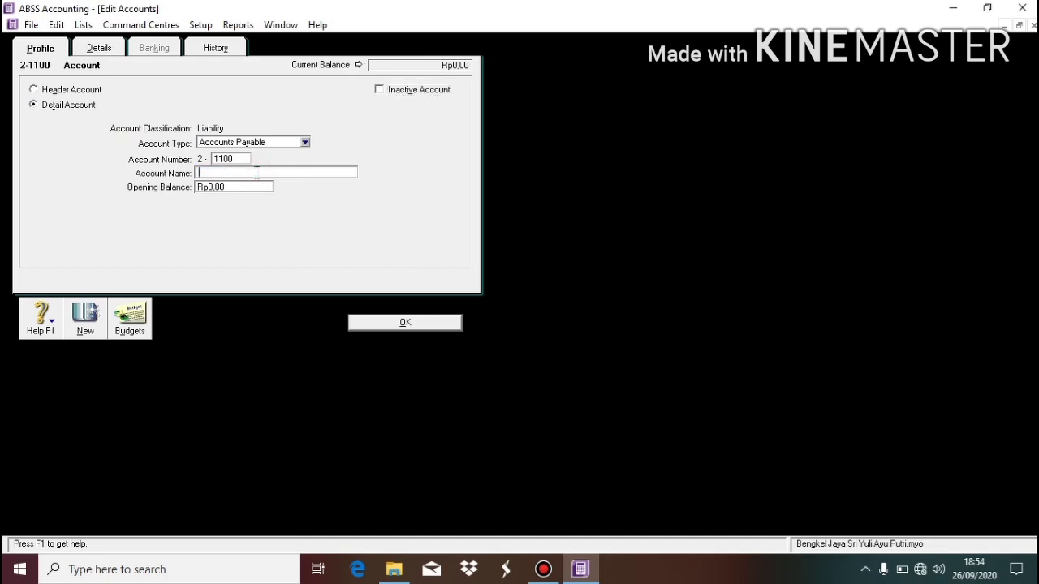
pyautogui.write('Account Payable')
pyautogui.click(404, 325)
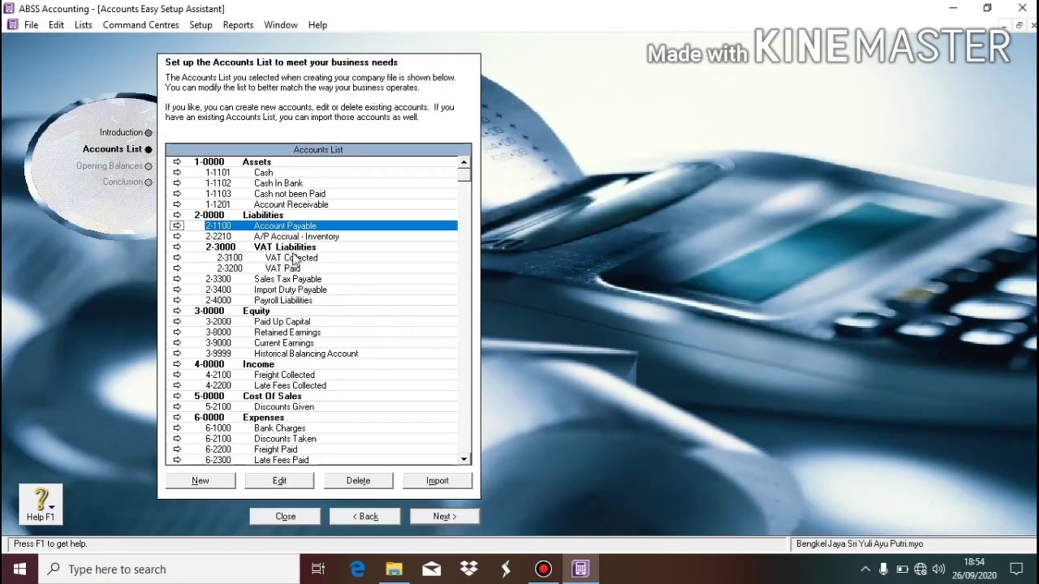
# Change VAT Collected to account number 2-1600 named VAT In.
pyautogui.click(289, 258)
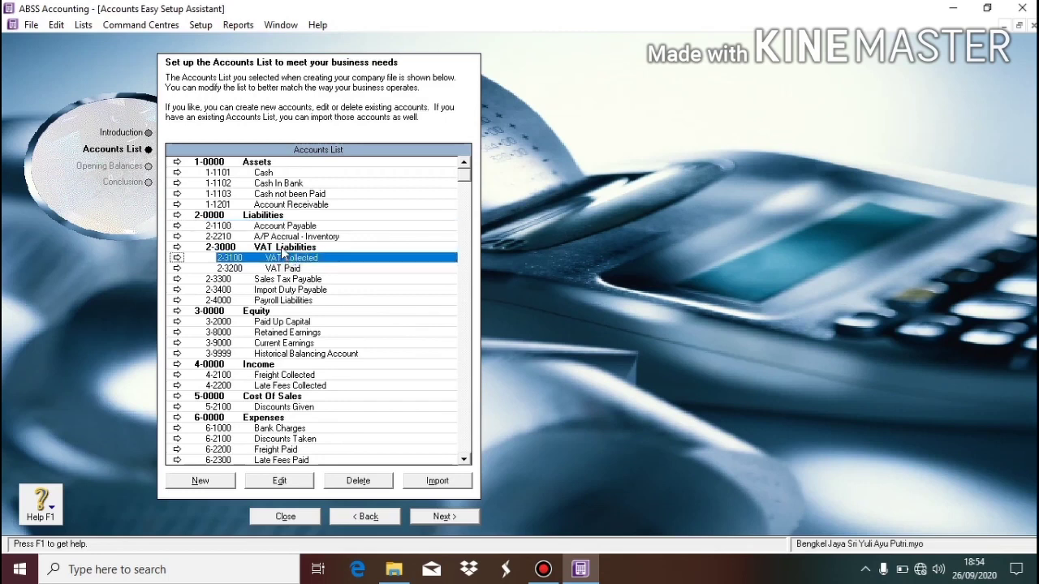
pyautogui.click(281, 248)
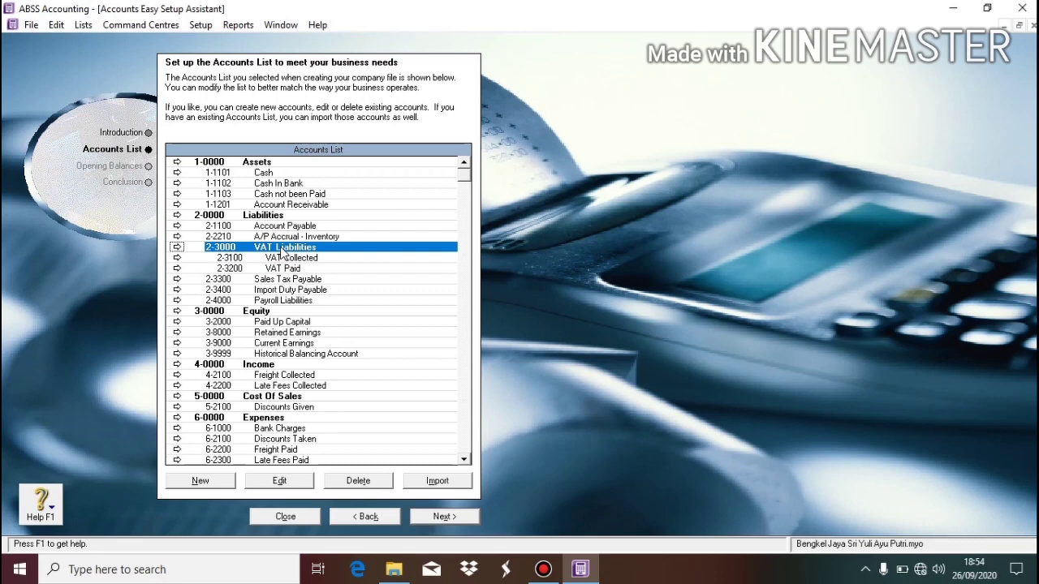
pyautogui.click(289, 259)
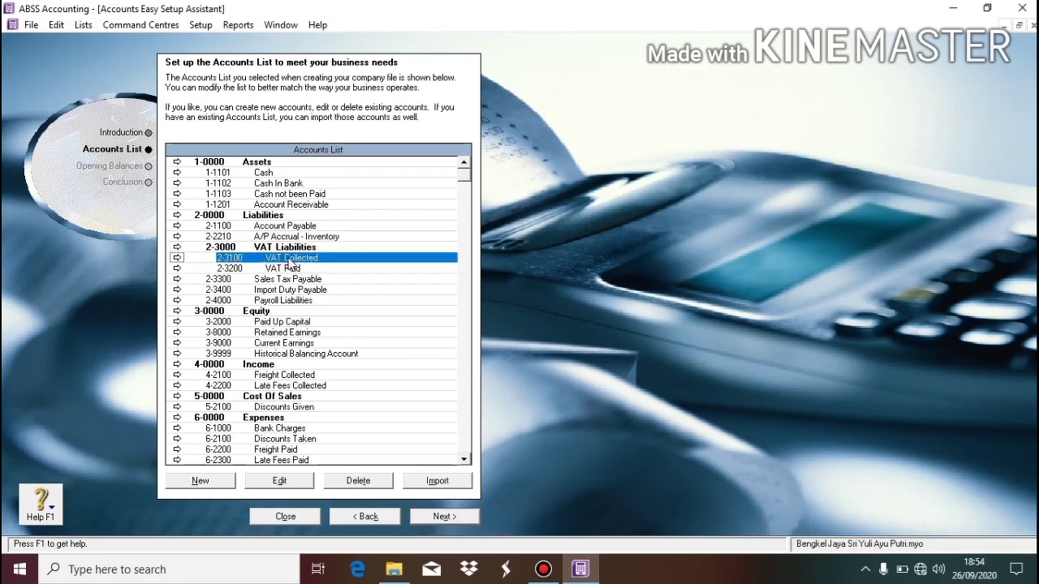
pyautogui.doubleClick(289, 260)
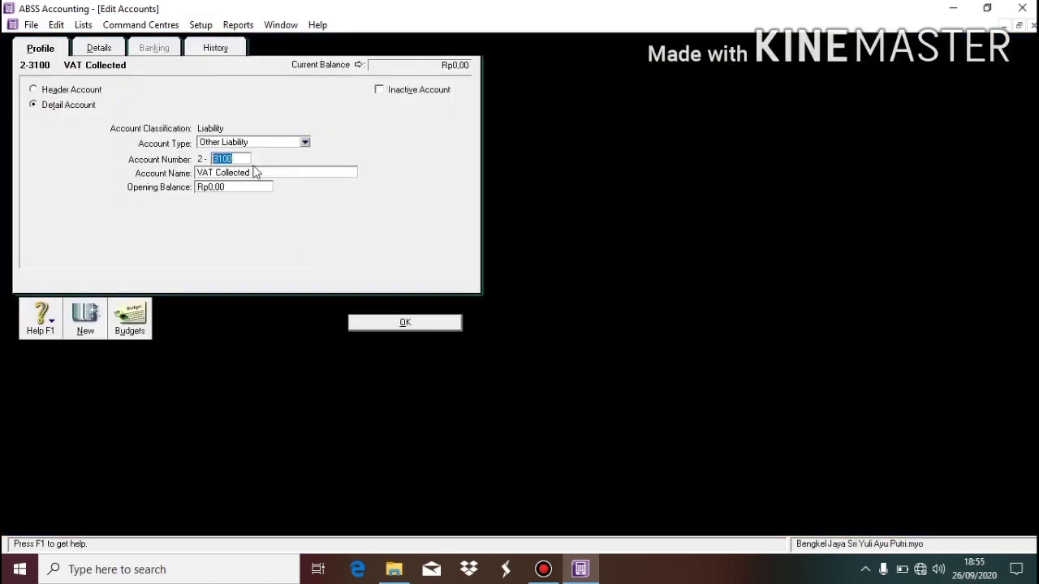
pyautogui.write('1600')
pyautogui.click(260, 173)
pyautogui.write('VAT ')
pyautogui.write('Inc')
pyautogui.press('BackSpace')
pyautogui.press('BackSpace')
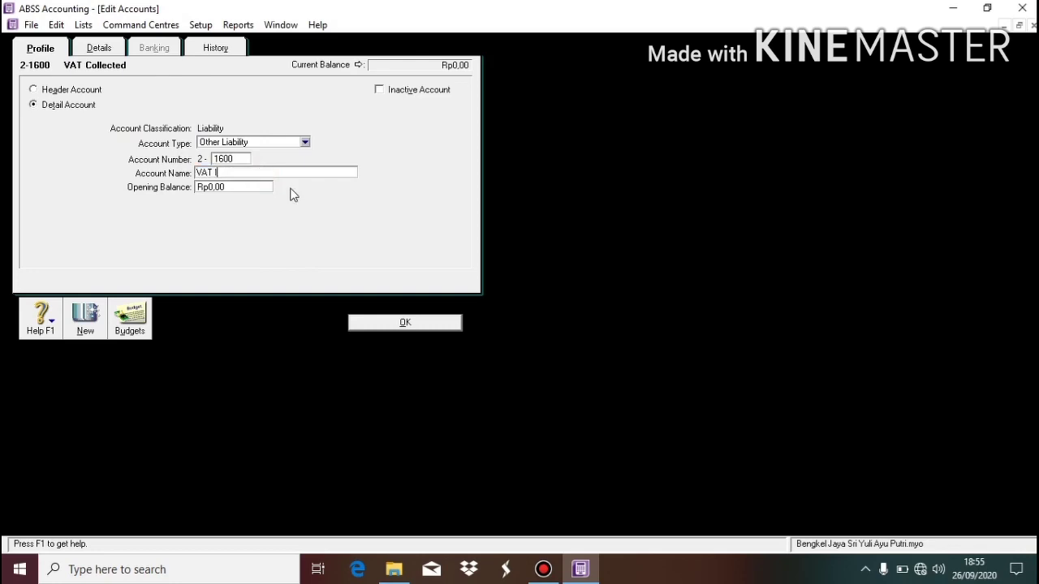
pyautogui.write('n')
pyautogui.click(391, 321)
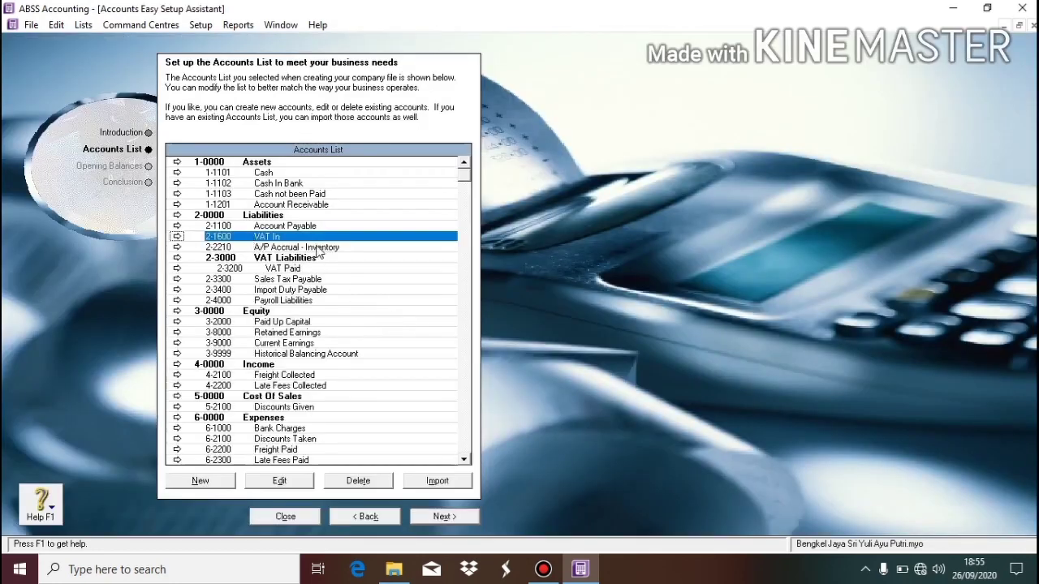
# Change VAT Paid to account number 2-1300 named VAT Out.
pyautogui.doubleClick(326, 270)
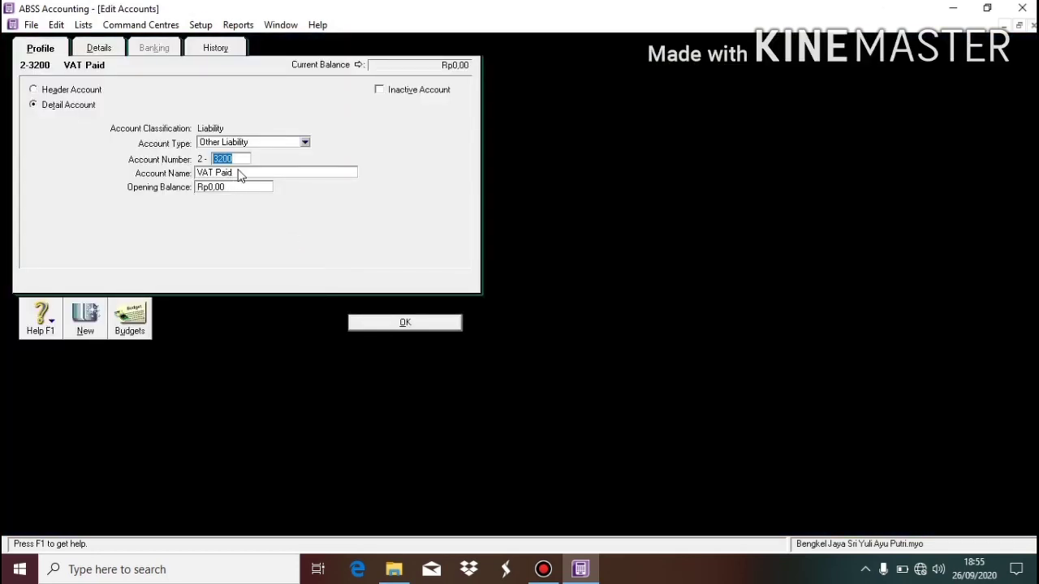
pyautogui.write('1300')
pyautogui.click(247, 173)
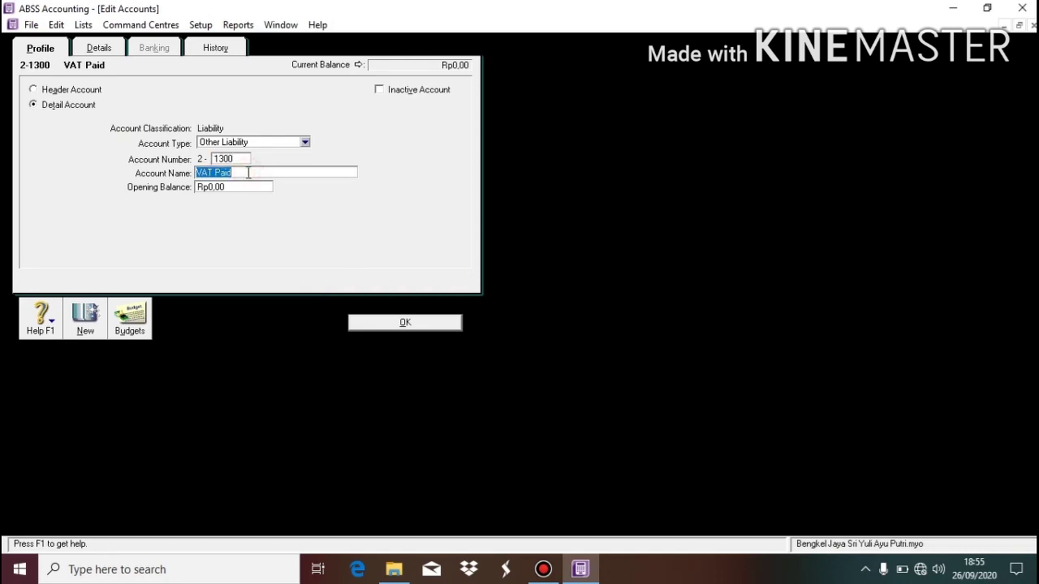
pyautogui.write('VAT Out')
pyautogui.click(419, 326)
# Recheck VAT In and keep its account type as Other Liability.
pyautogui.click(273, 250)
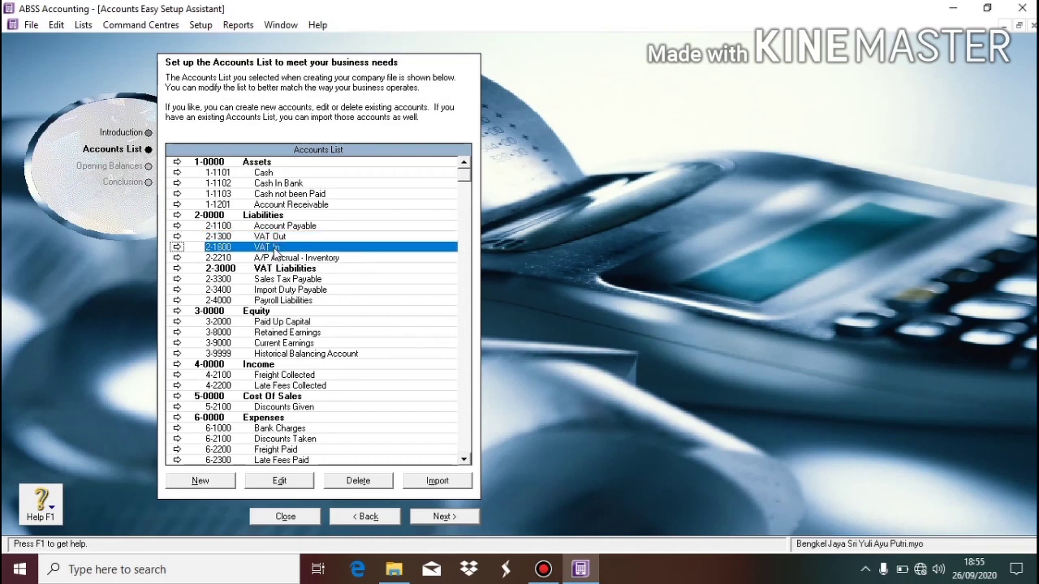
pyautogui.doubleClick(274, 250)
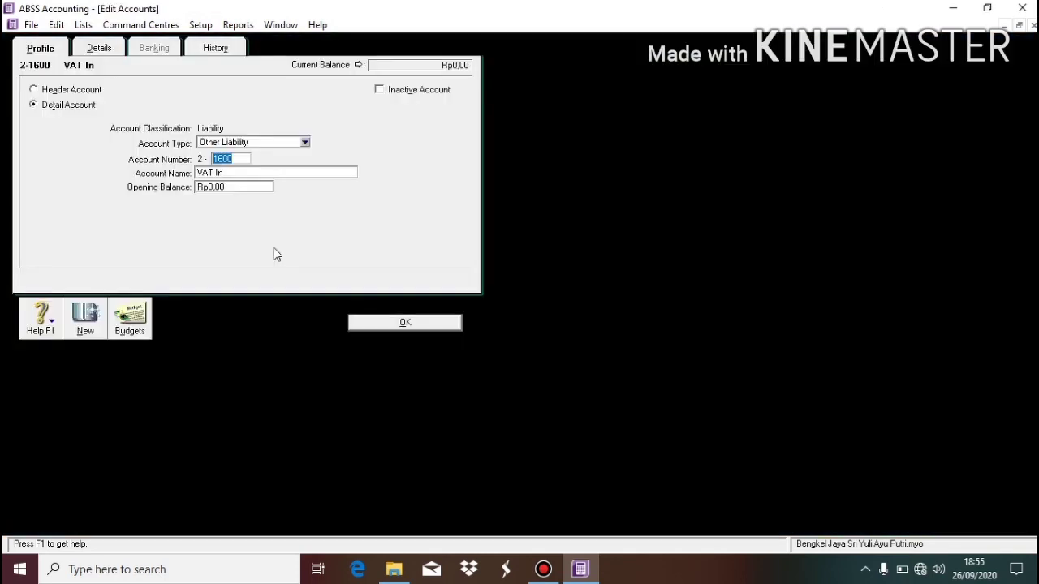
pyautogui.click(251, 141)
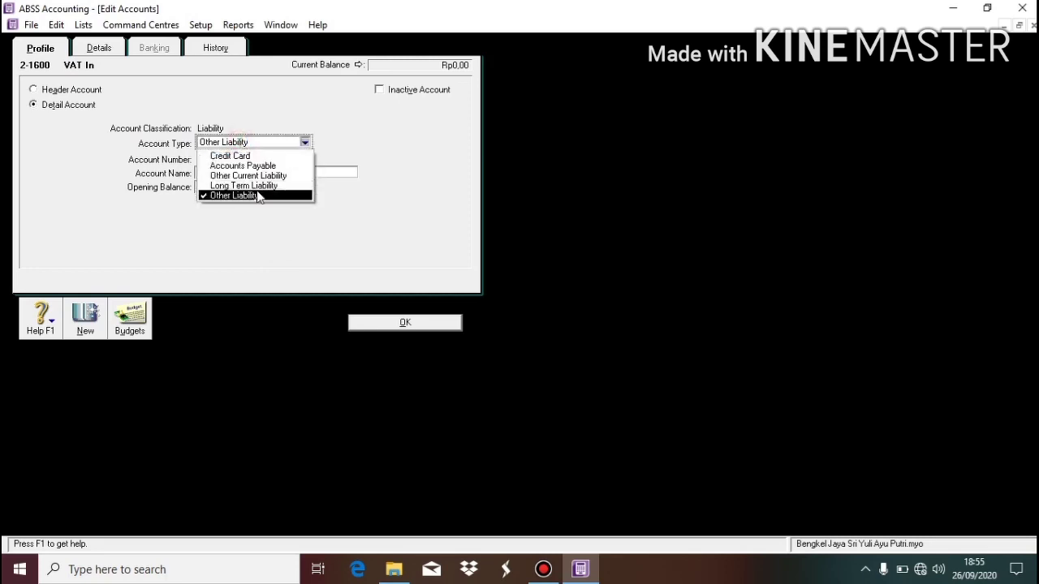
pyautogui.click(324, 212)
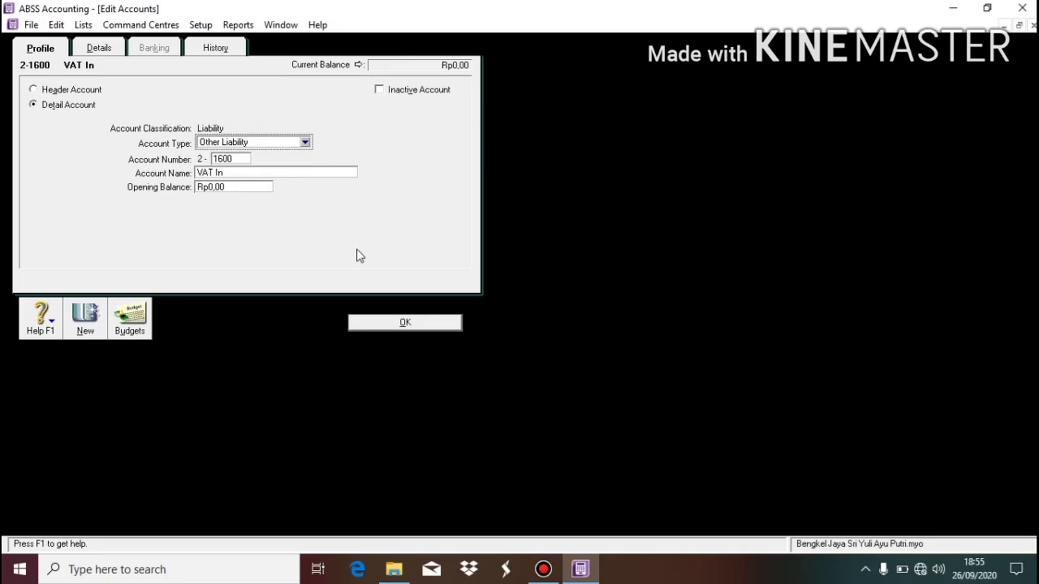
pyautogui.click(404, 324)
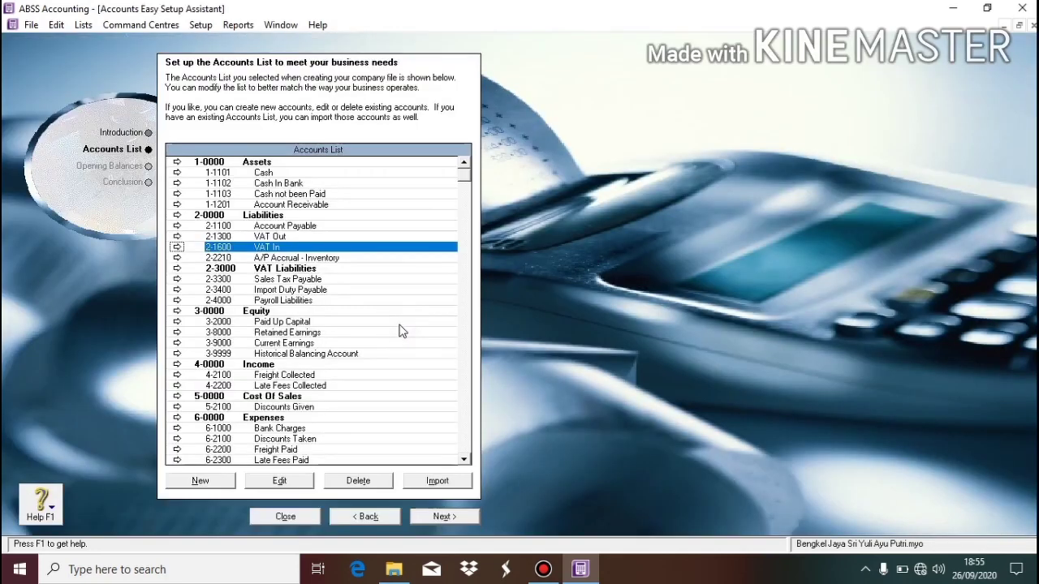
pyautogui.click(279, 237)
# Renumber Paid Up Capital from 3-2000 to 3-1300 and rename it Capital.
pyautogui.click(286, 247)
pyautogui.click(282, 280)
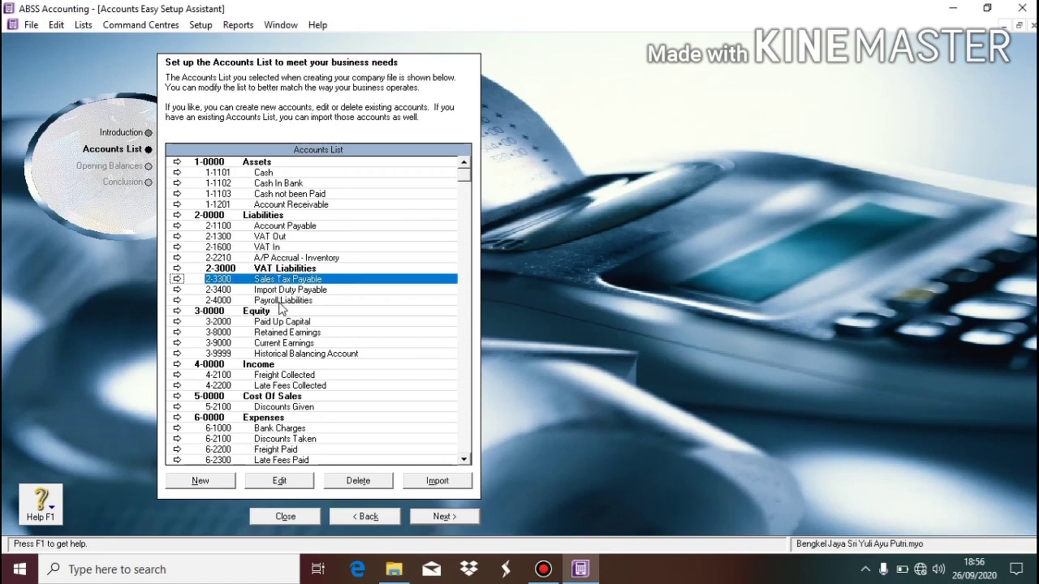
pyautogui.click(282, 323)
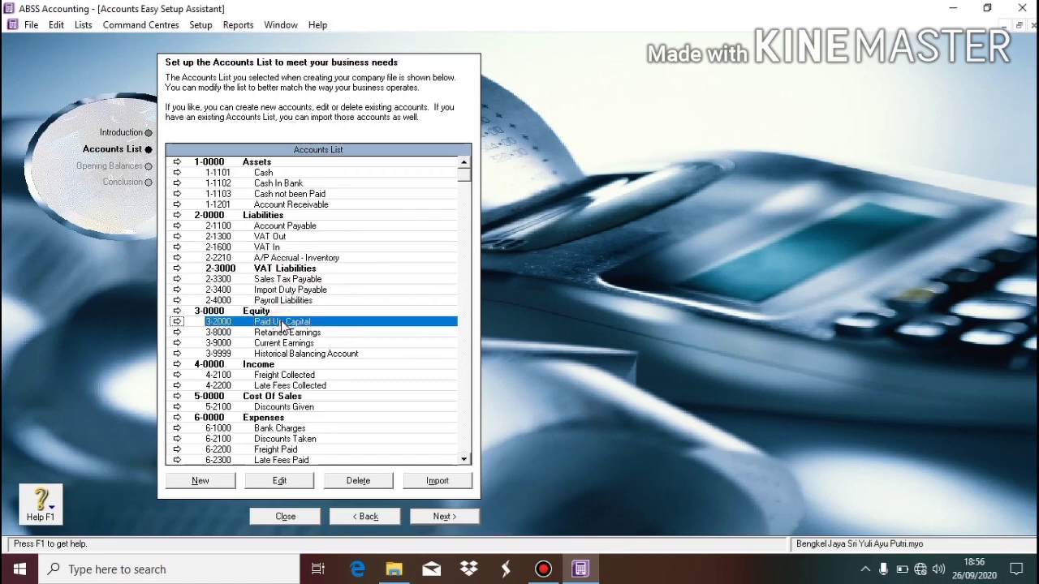
pyautogui.click(276, 482)
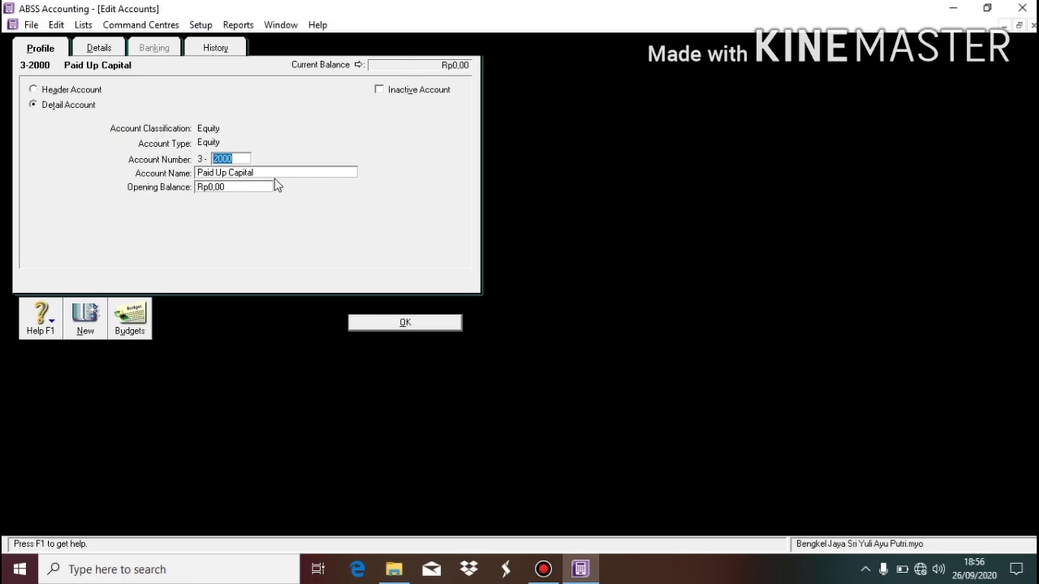
pyautogui.write('1300')
pyautogui.click(256, 175)
pyautogui.write('Capital')
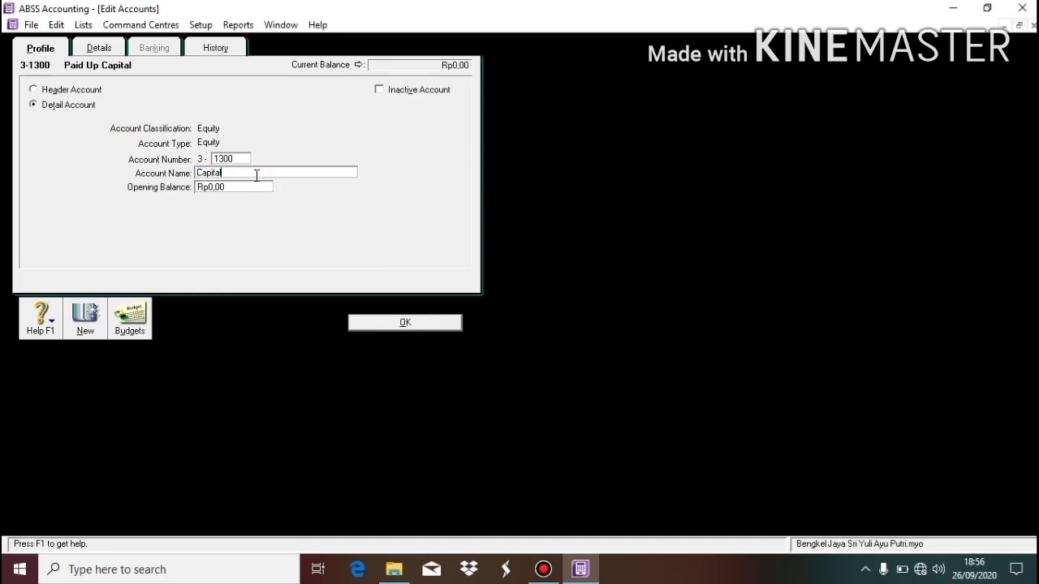
pyautogui.click(391, 322)
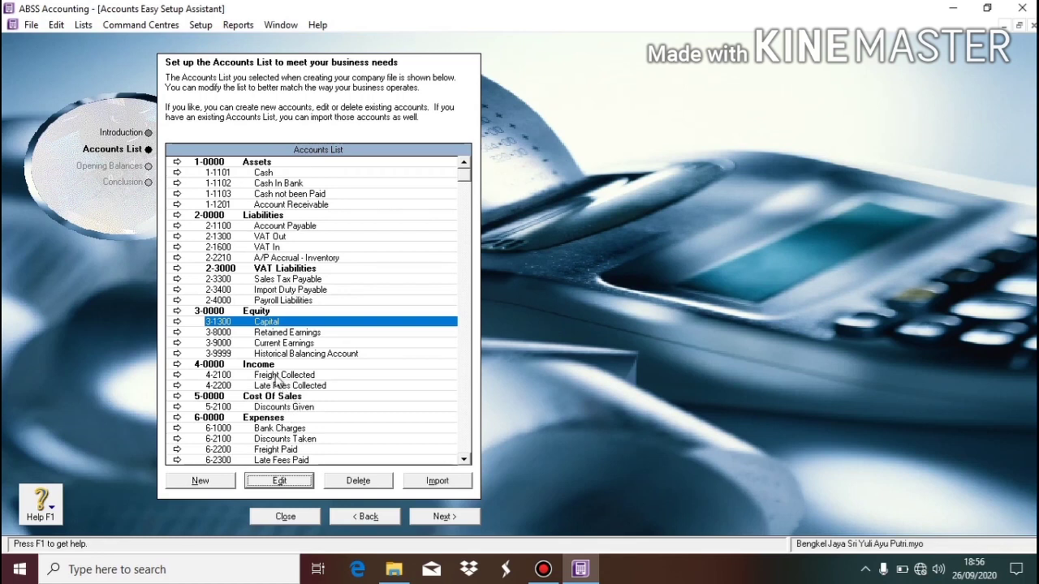
pyautogui.click(275, 375)
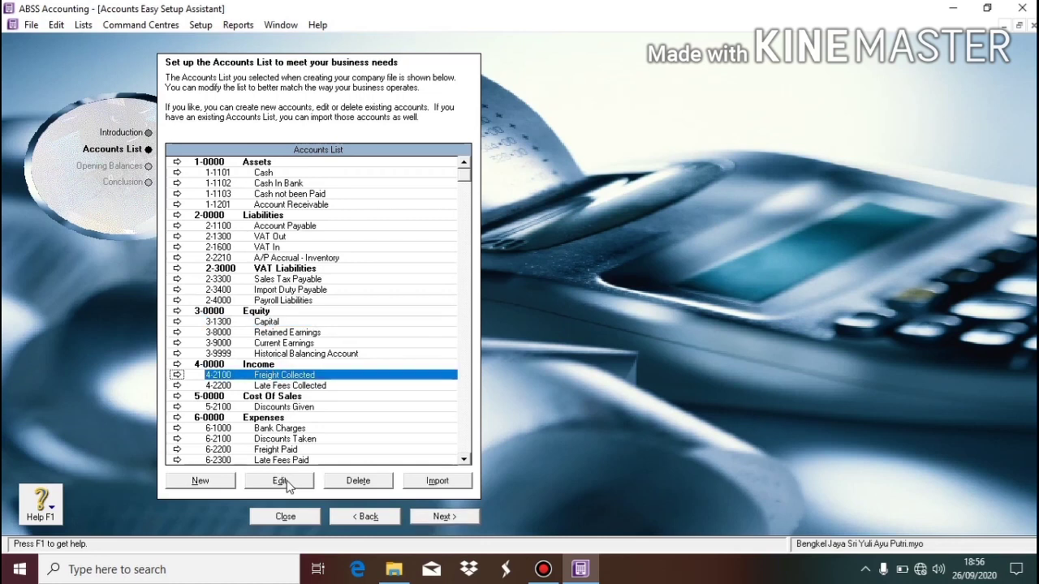
# Change Freight Collected to account number 4-1000 named Service Income.
pyautogui.click(280, 482)
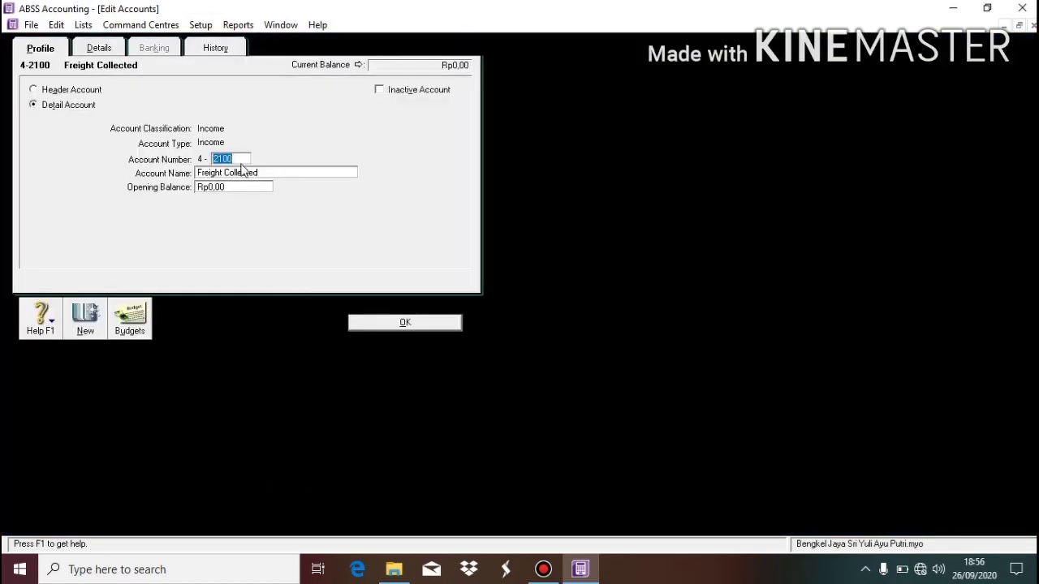
pyautogui.write('11')
pyautogui.press('BackSpace')
pyautogui.write('000')
pyautogui.press('Tab')
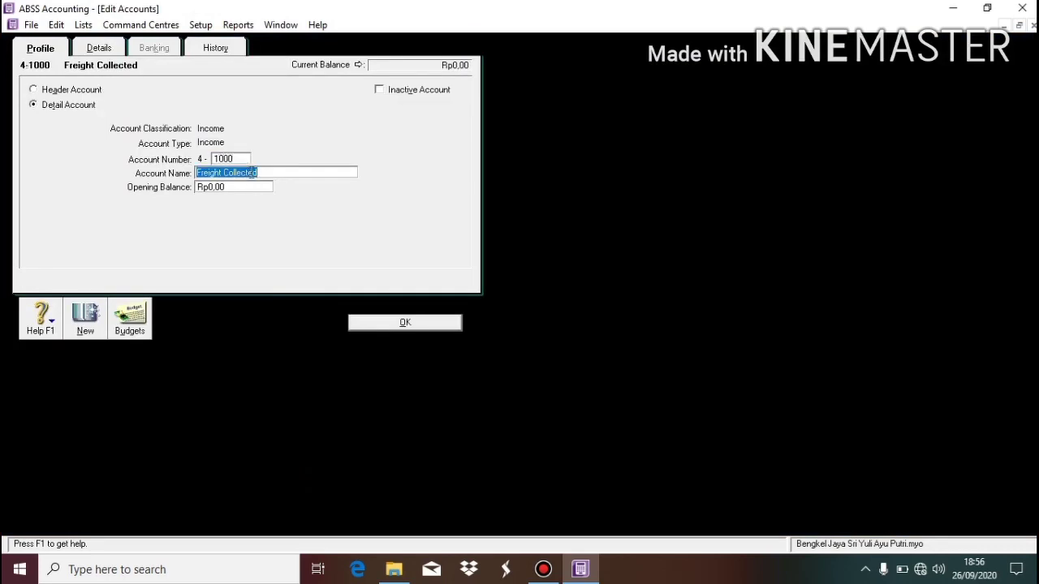
pyautogui.write('Ser')
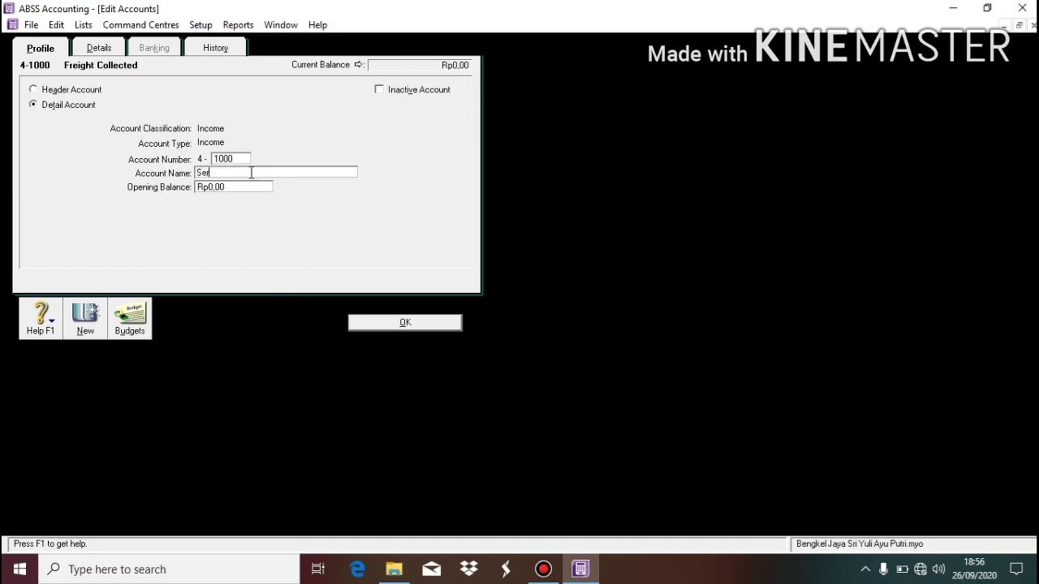
pyautogui.write('vice I')
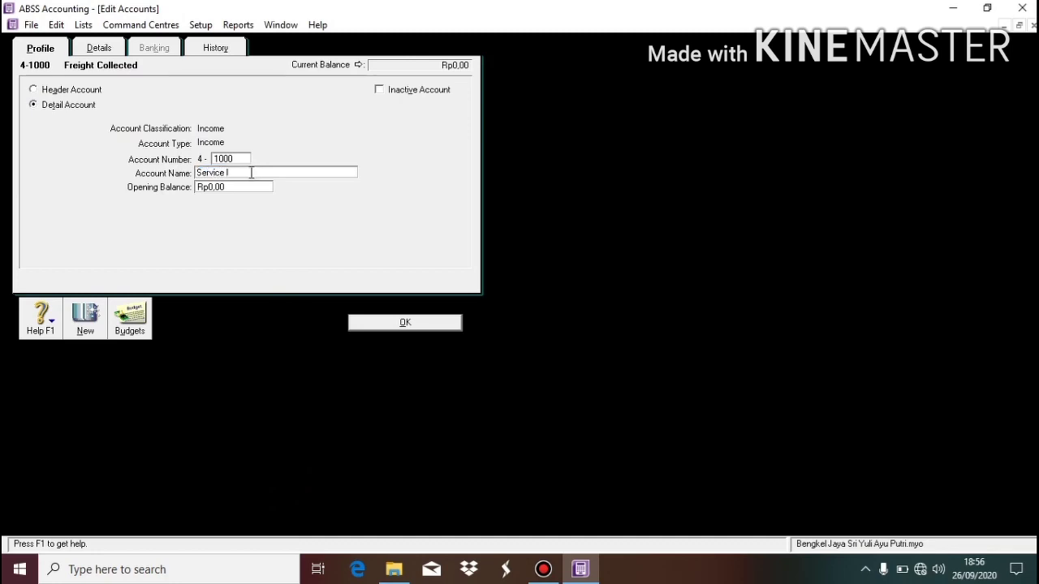
pyautogui.write('ncome')
pyautogui.click(418, 322)
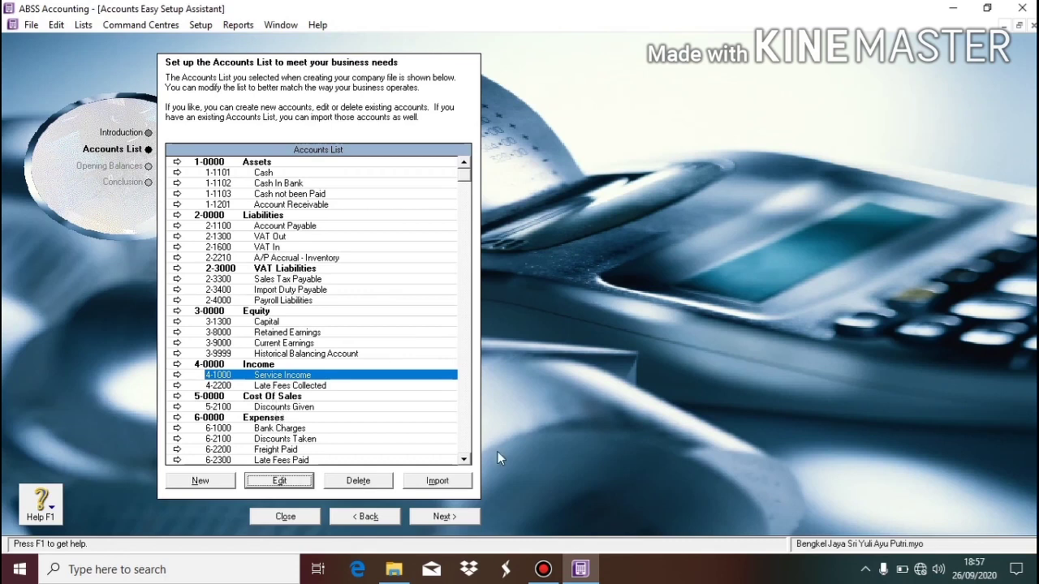
pyautogui.click(463, 460)
pyautogui.click(463, 460)
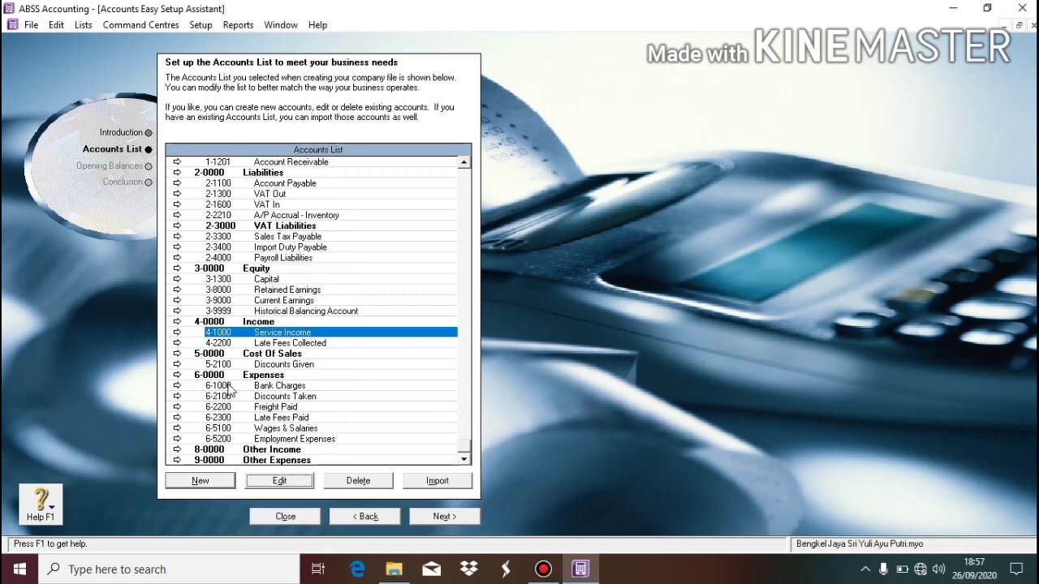
pyautogui.click(294, 388)
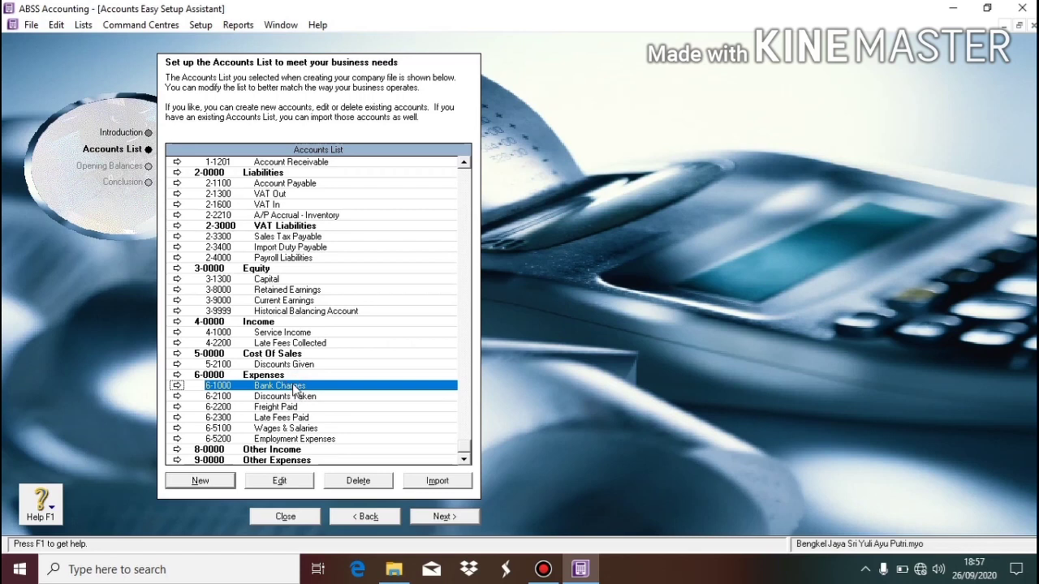
# Renumber Bank Charges to 6-1100 and rename it Elect, Water & Telf Expense.
pyautogui.click(283, 482)
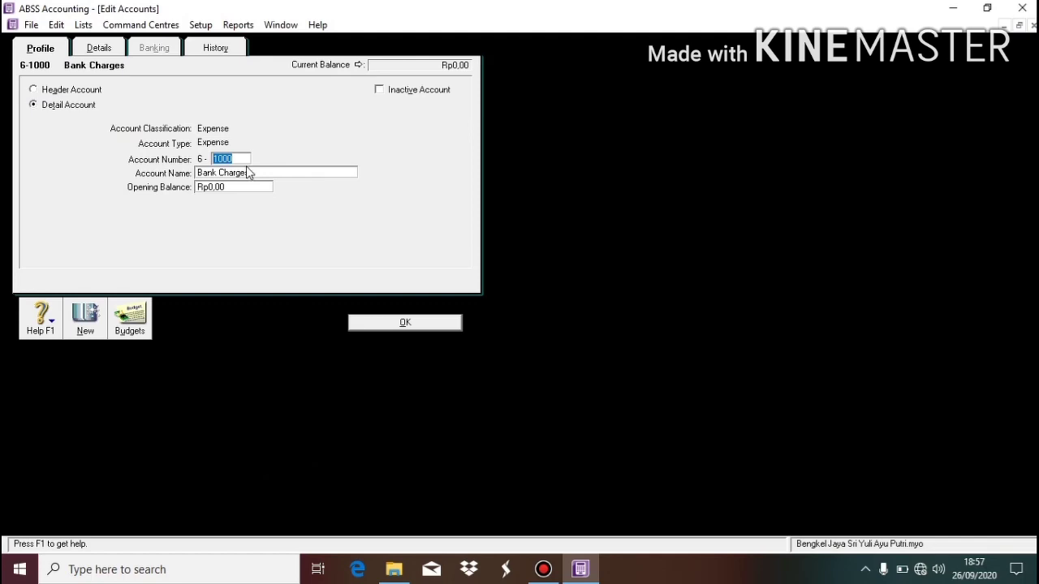
pyautogui.write('1100')
pyautogui.press('Tab')
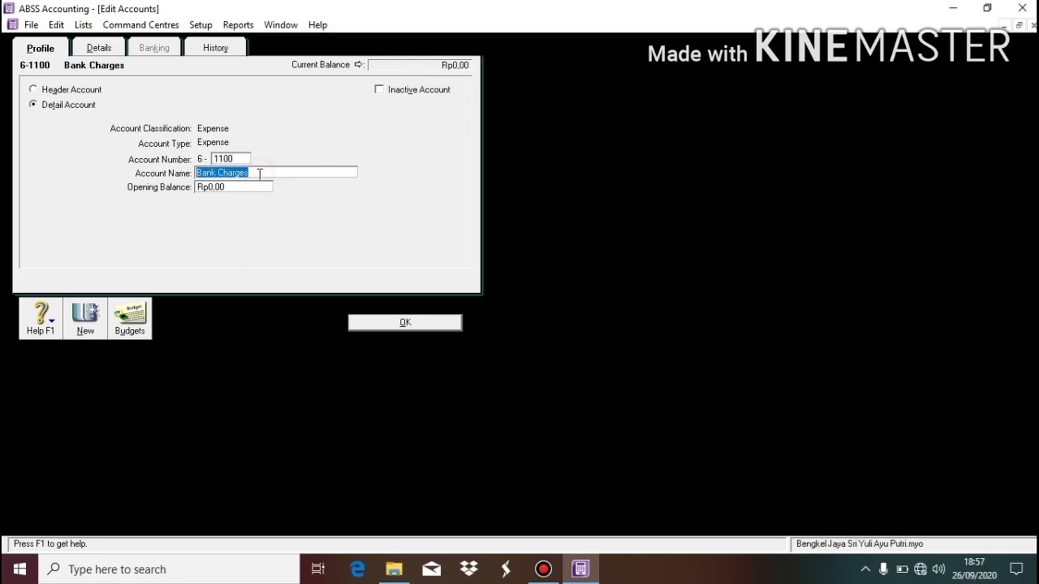
pyautogui.write('Elect, Water & B')
pyautogui.press('BackSpace')
pyautogui.write('Telf Expense')
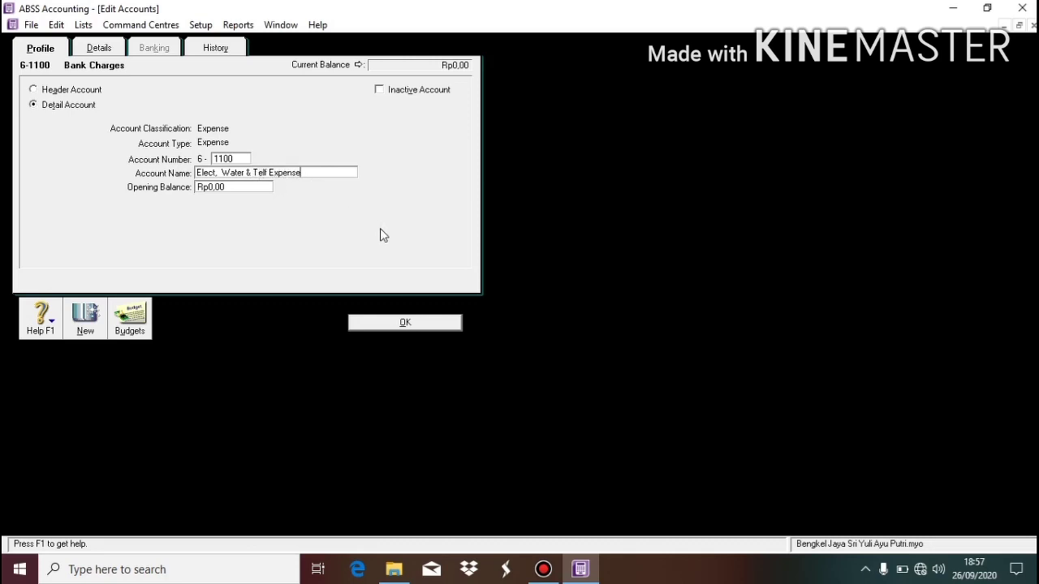
pyautogui.click(405, 320)
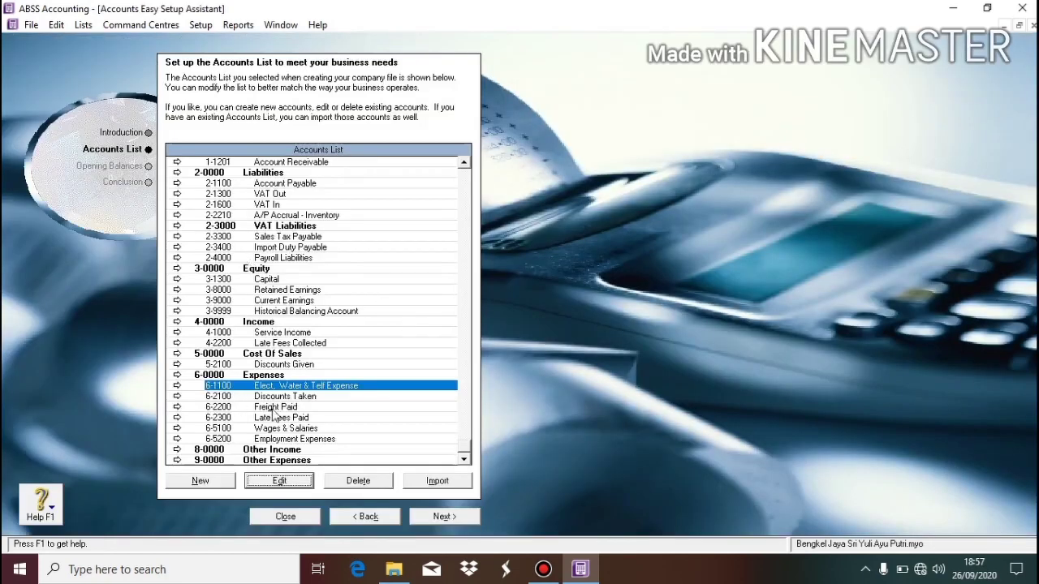
# Change Discounts Taken to account number 6-1200 named Sallary Expense.
pyautogui.doubleClick(280, 395)
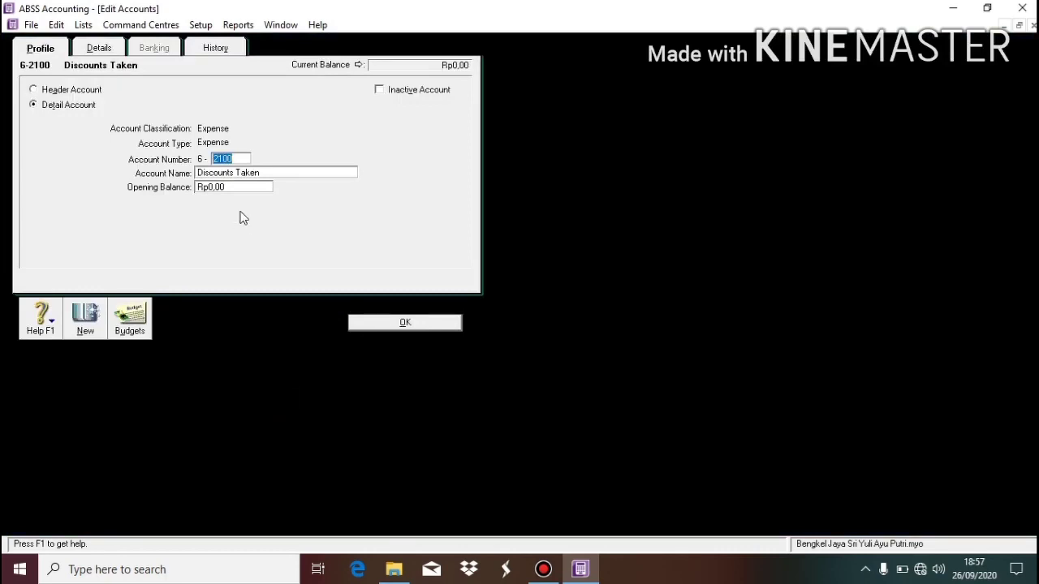
pyautogui.write('1200')
pyautogui.click(276, 173)
pyautogui.write('sA')
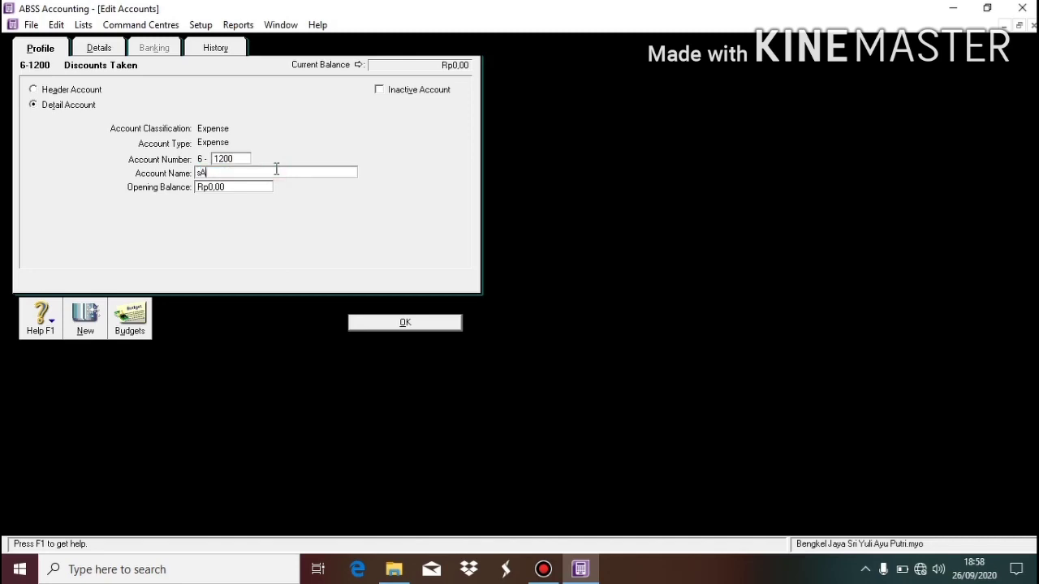
pyautogui.write('LE')
pyautogui.press('BackSpace')
pyautogui.press('BackSpace')
pyautogui.press('BackSpace')
pyautogui.press('BackSpace')
pyautogui.write('Sal')
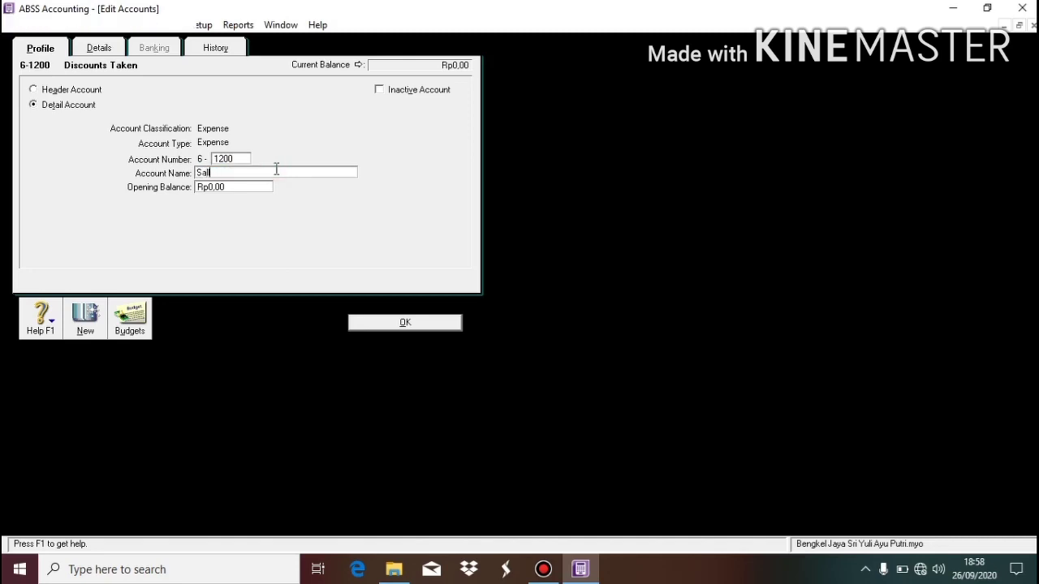
pyautogui.write('lary Expe')
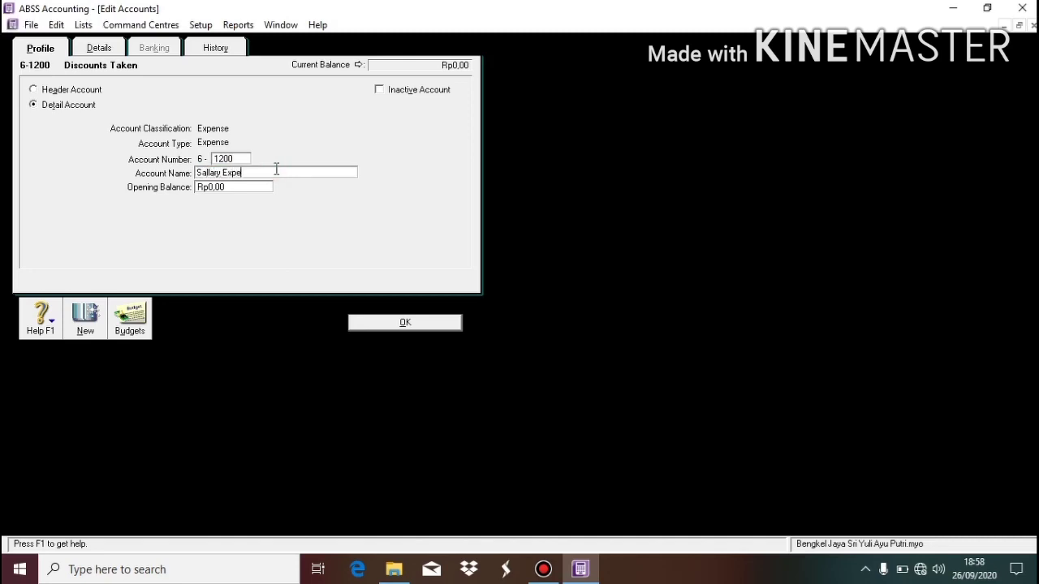
pyautogui.write('nse')
pyautogui.click(408, 322)
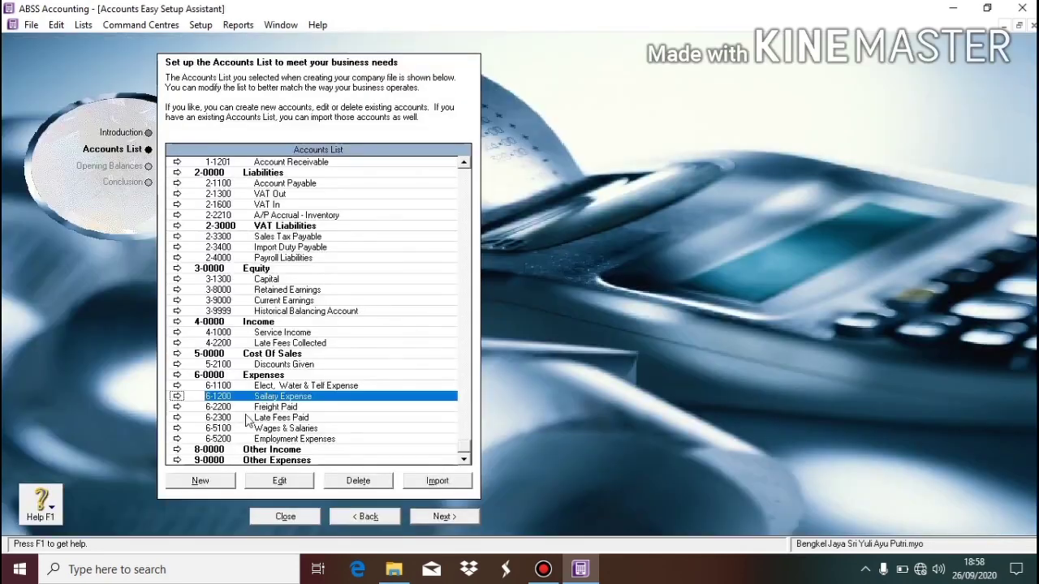
# Change Freight Paid to account number 6-1300 named Supplies Expense.
pyautogui.click(278, 407)
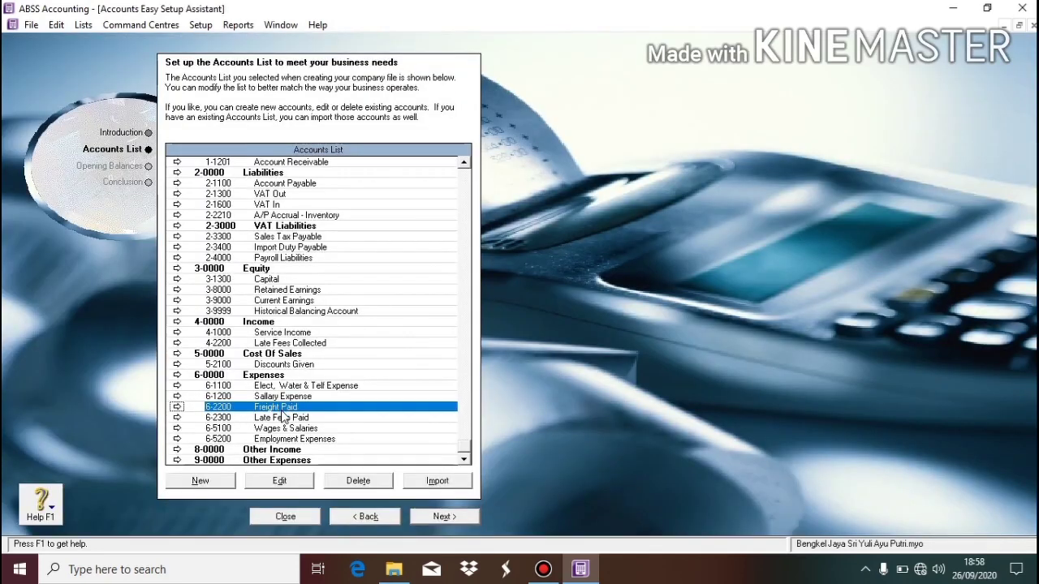
pyautogui.doubleClick(281, 408)
pyautogui.write('13')
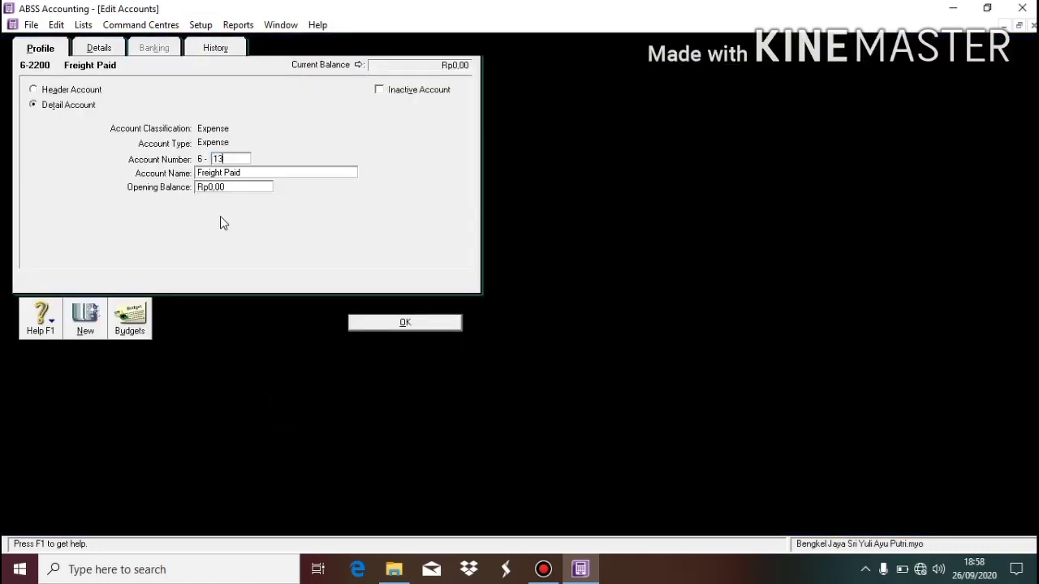
pyautogui.write('00')
pyautogui.press('Tab')
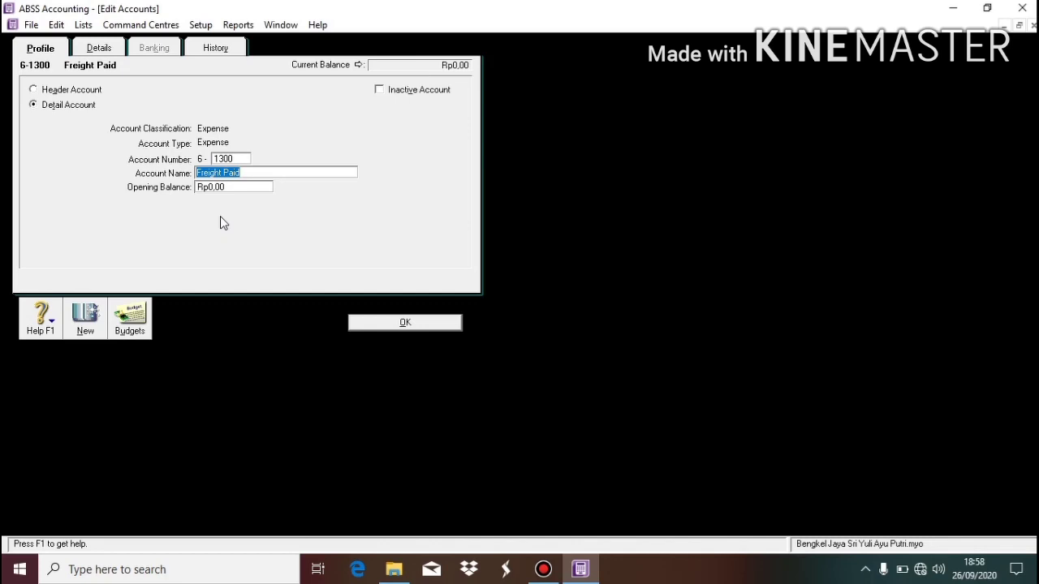
pyautogui.write('Suppli')
pyautogui.write('es Ex')
pyautogui.write('pen')
pyautogui.write('se')
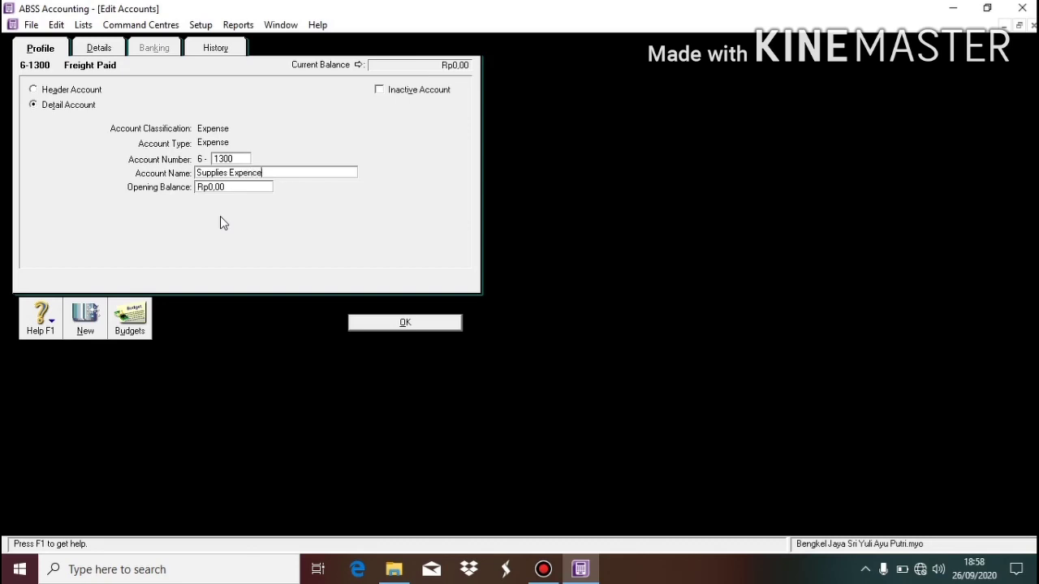
pyautogui.press('BackSpace')
pyautogui.press('BackSpace')
pyautogui.write('se')
pyautogui.click(404, 322)
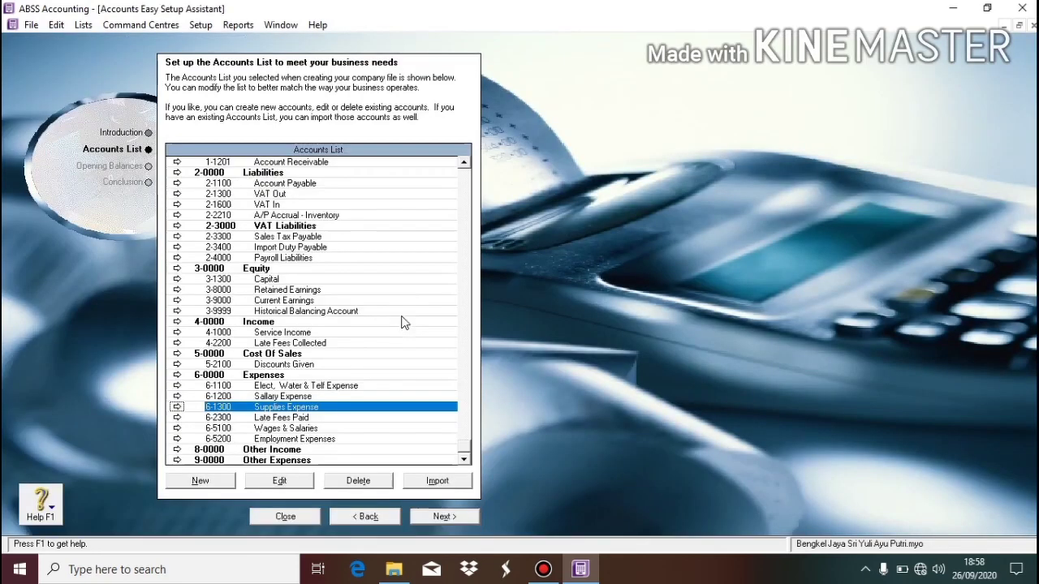
# Change Late Fees Paid to account number 6-1400 named Rent Expense.
pyautogui.doubleClick(284, 417)
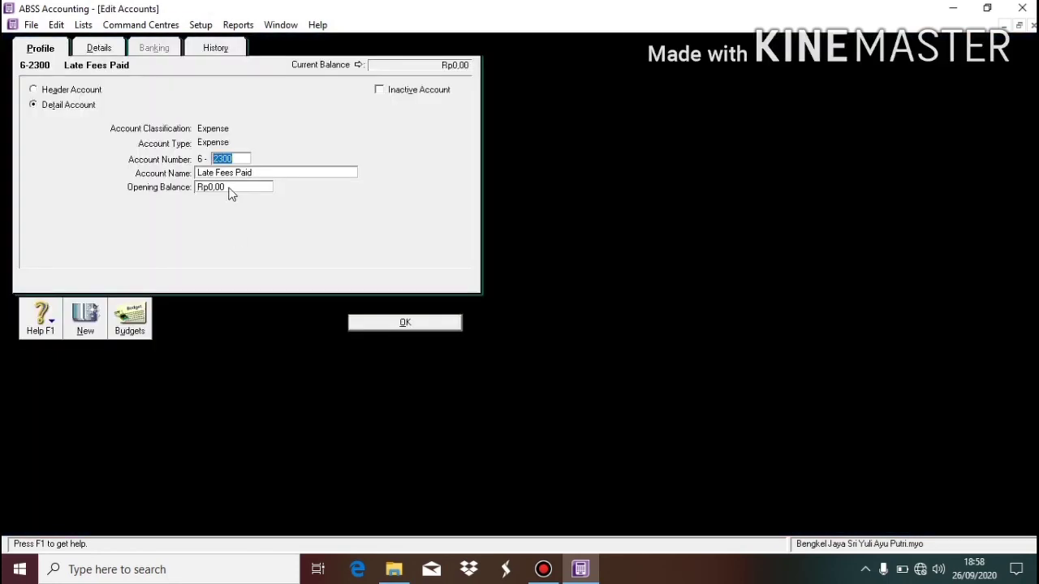
pyautogui.write('1400')
pyautogui.press('Tab')
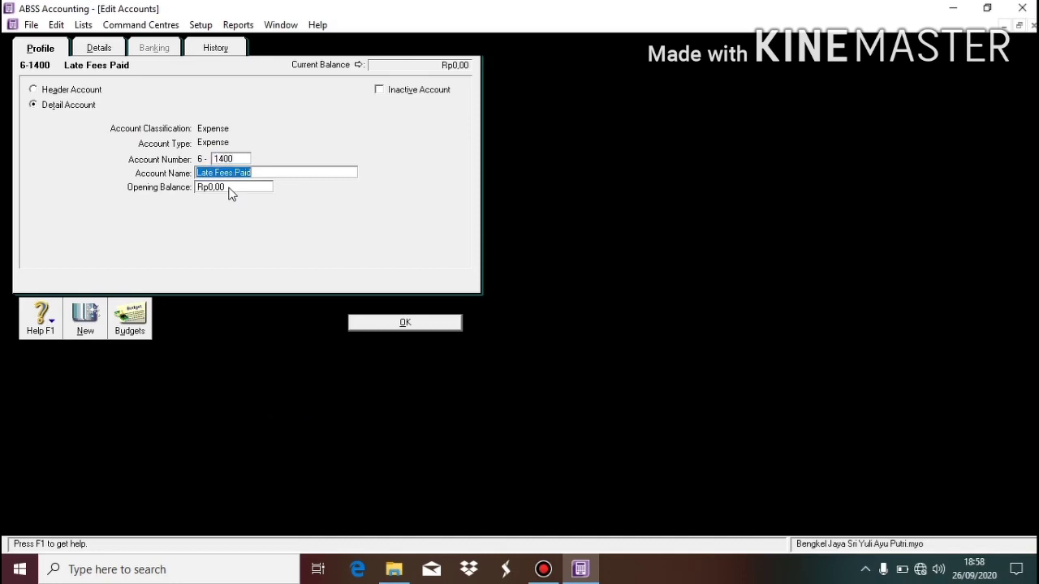
pyautogui.press('BackSpace')
pyautogui.write('R')
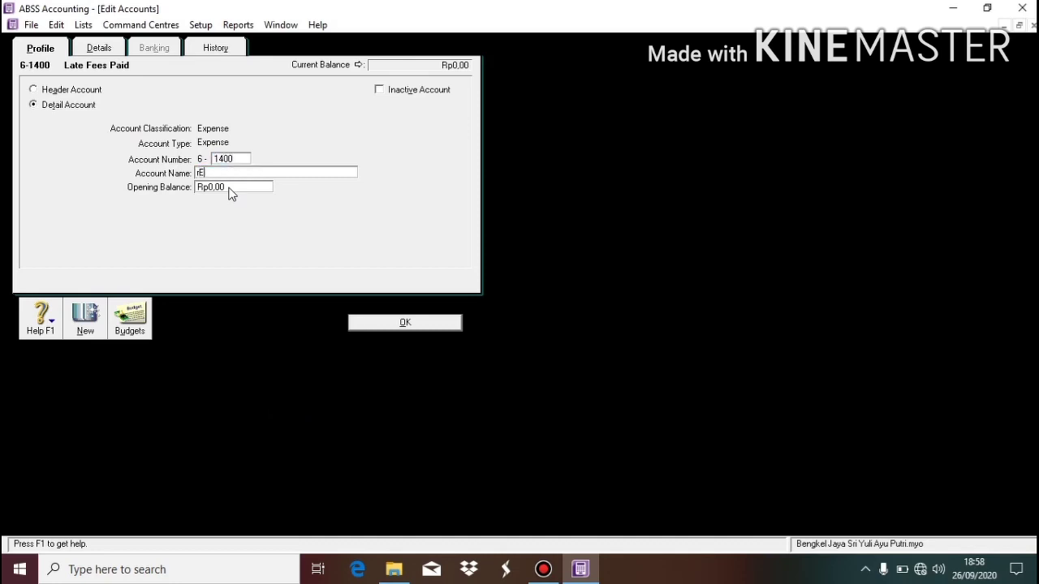
pyautogui.press('BackSpace')
pyautogui.write('Rent Expense')
pyautogui.click(367, 323)
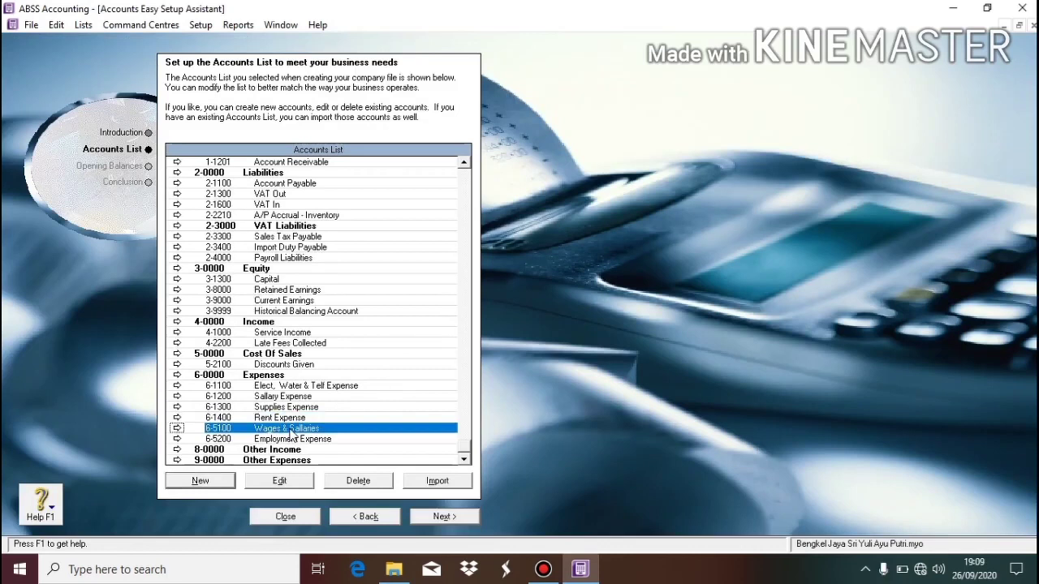
# Renumber Wages & Sallaries to 6-1500 and rename it Dep. of Equipment Expense.
pyautogui.click(286, 479)
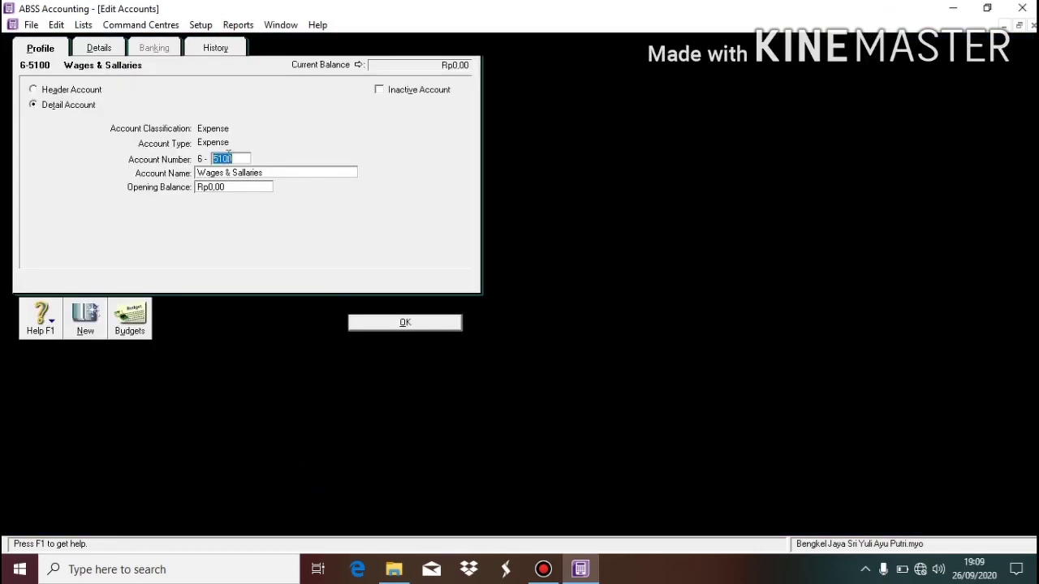
pyautogui.write('1500')
pyautogui.press('Tab')
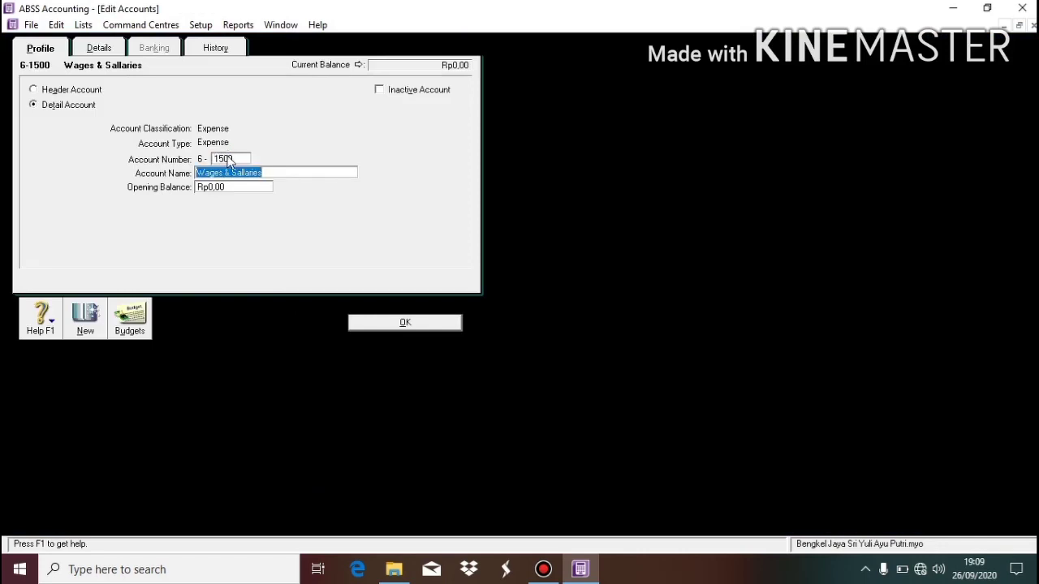
pyautogui.write('De')
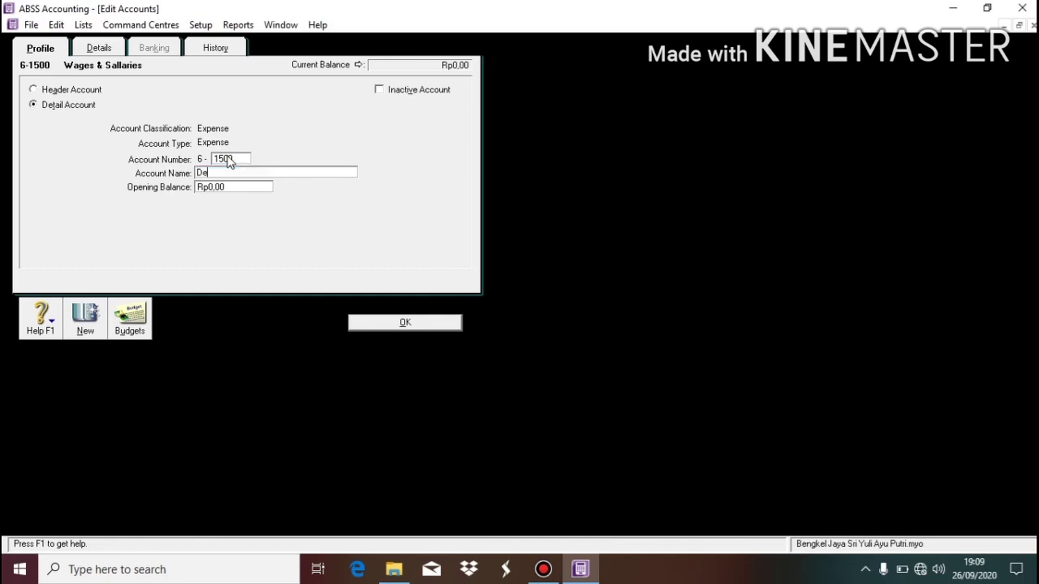
pyautogui.write('p. of Equipment Expense')
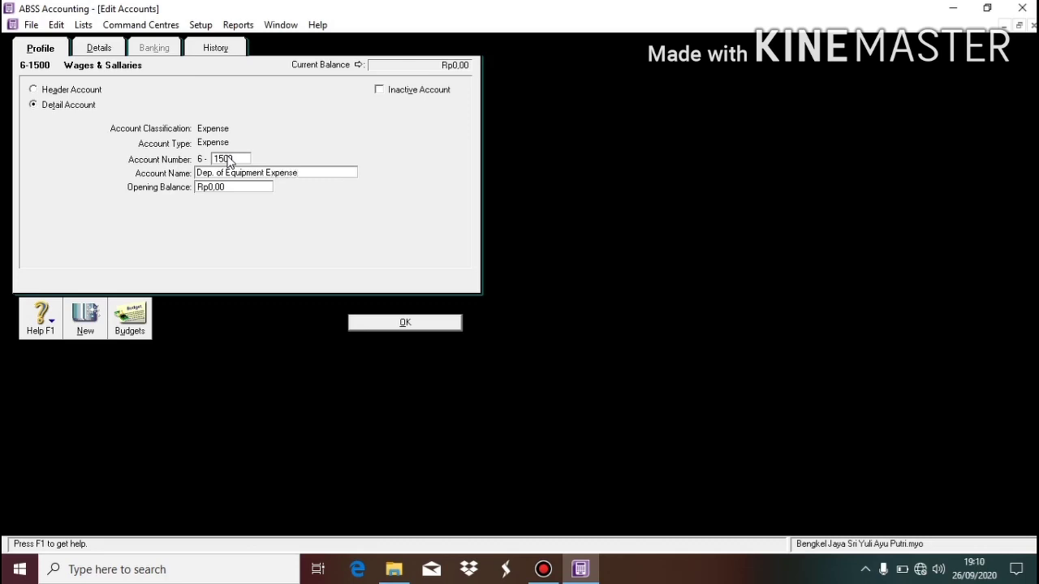
pyautogui.click(408, 323)
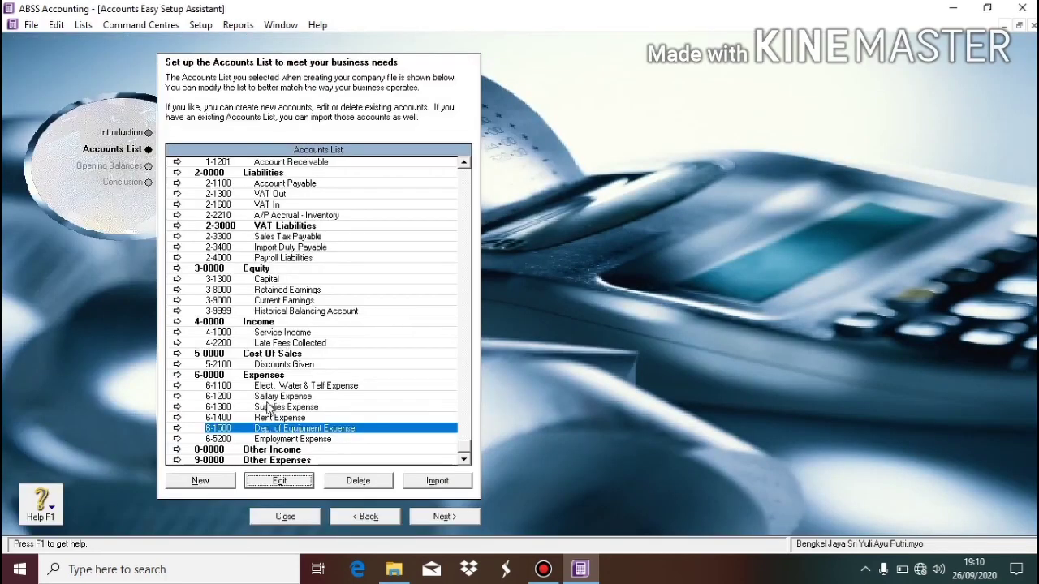
# Delete the 6-5200 Employment Expense account and scroll through the updated list.
pyautogui.click(280, 440)
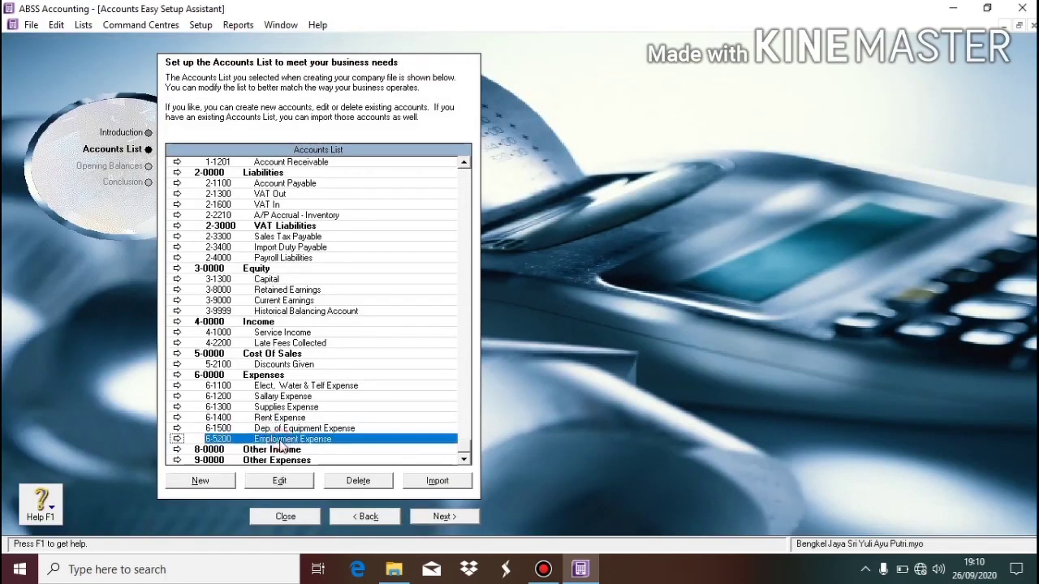
pyautogui.click(370, 484)
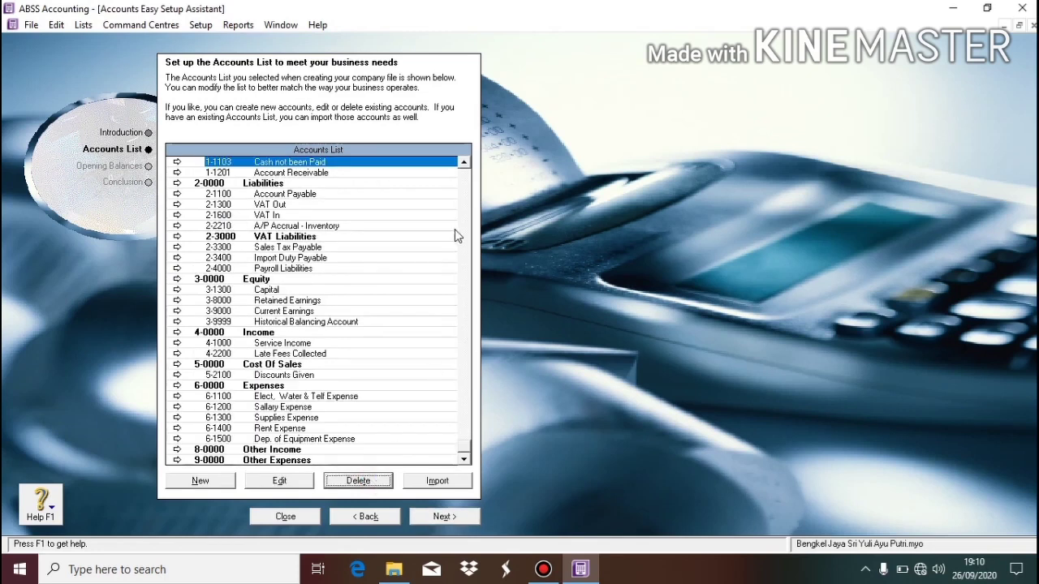
pyautogui.click(467, 192)
pyautogui.click(467, 192)
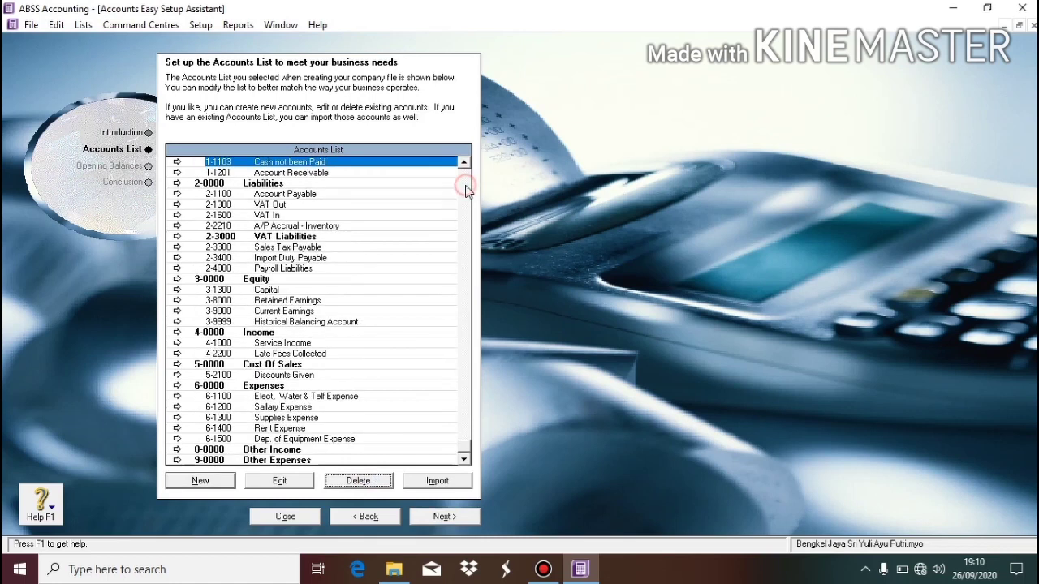
pyautogui.click(467, 189)
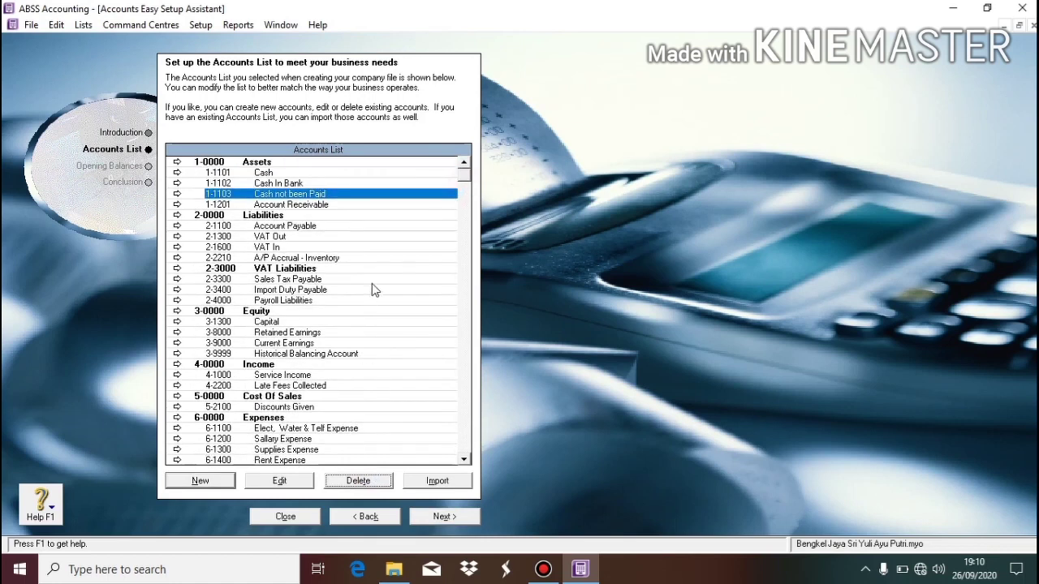
pyautogui.click(465, 456)
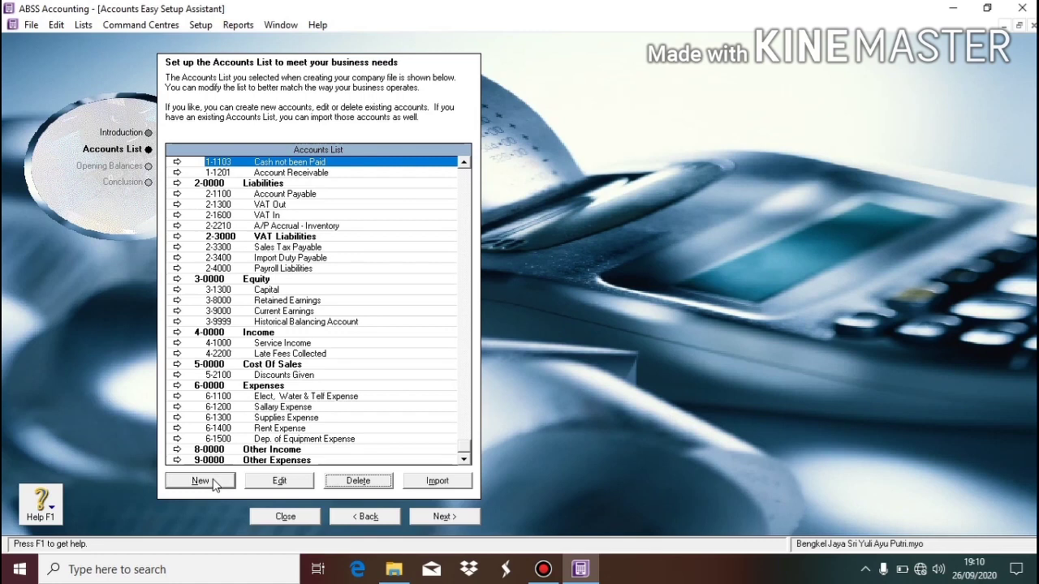
# Create a new Asset header account numbered 1-1100 named Cash / Bank.
pyautogui.click(200, 482)
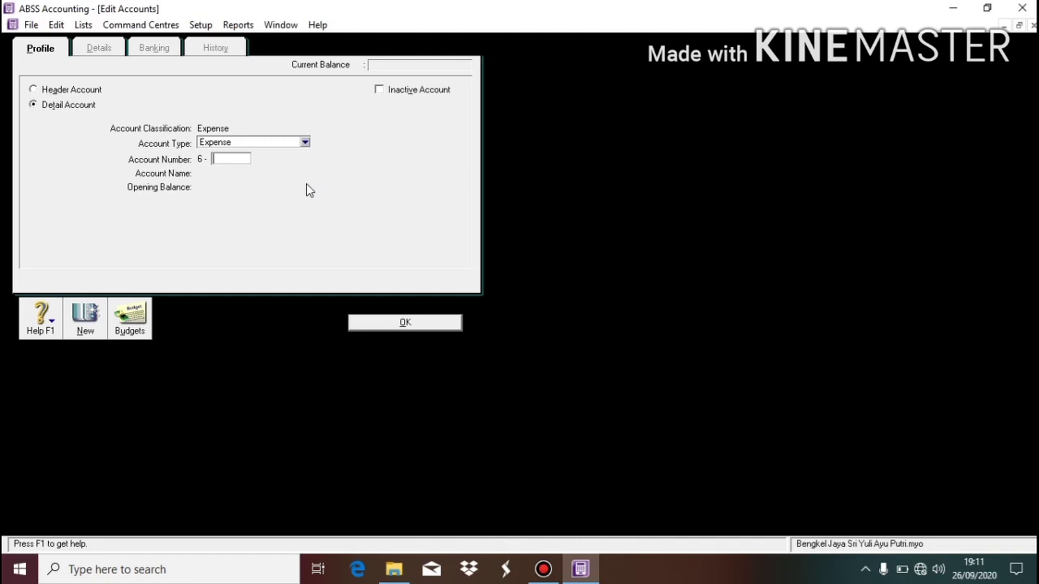
pyautogui.click(70, 91)
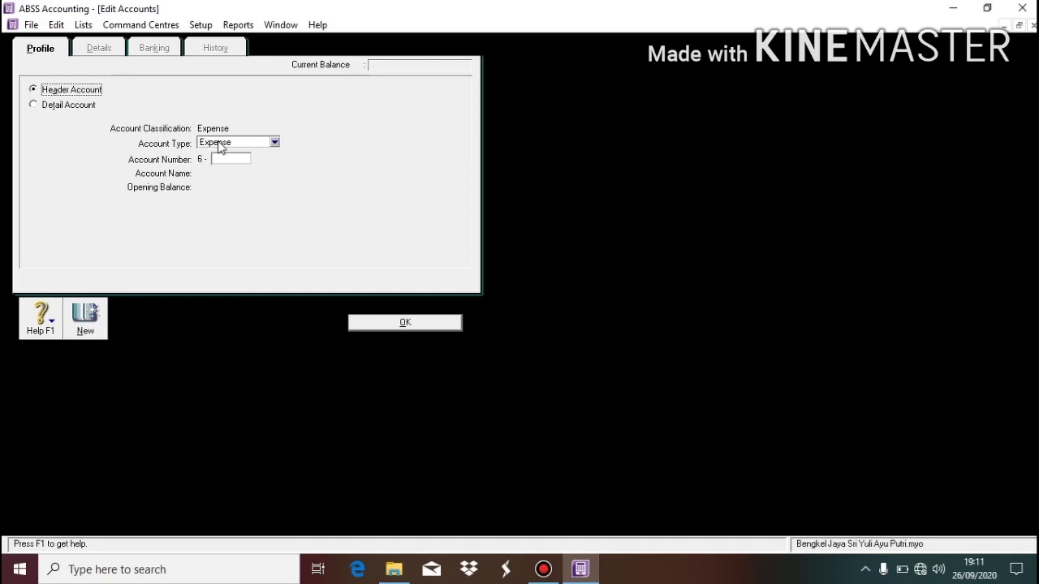
pyautogui.click(218, 145)
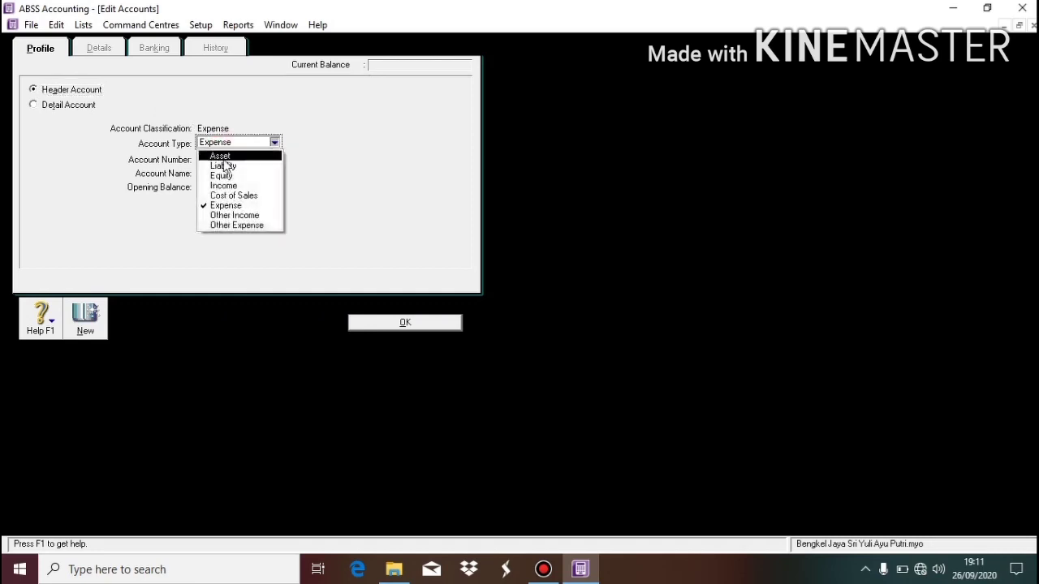
pyautogui.click(224, 153)
pyautogui.click(226, 159)
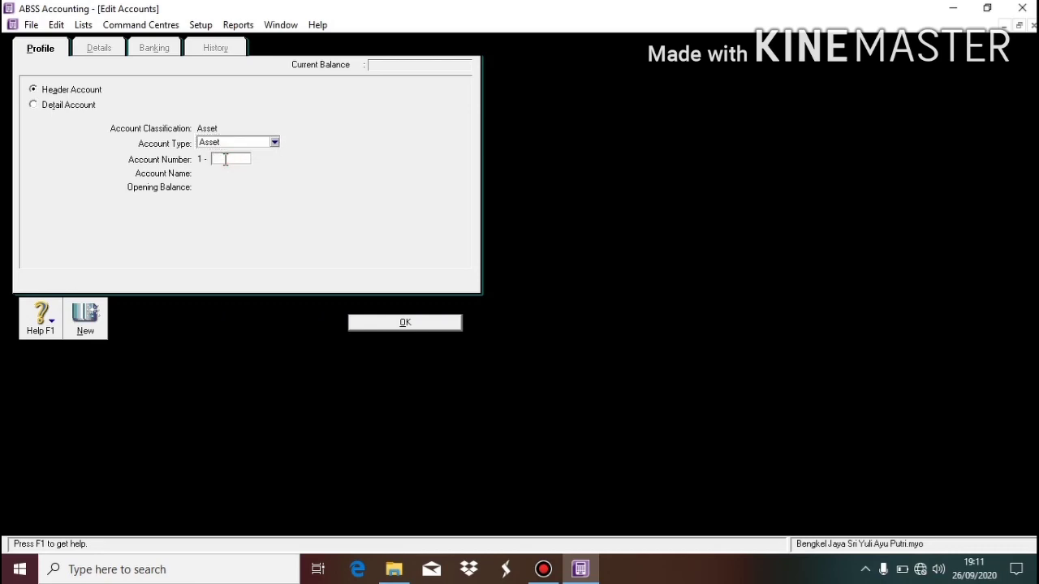
pyautogui.write('1100')
pyautogui.press('Tab')
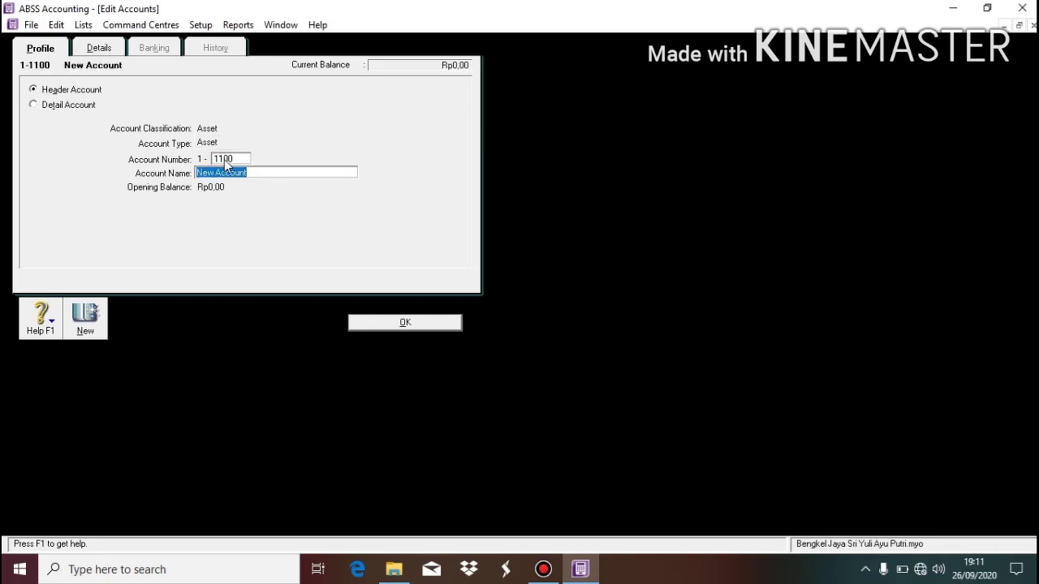
pyautogui.write('Cash / Bank')
pyautogui.click(401, 322)
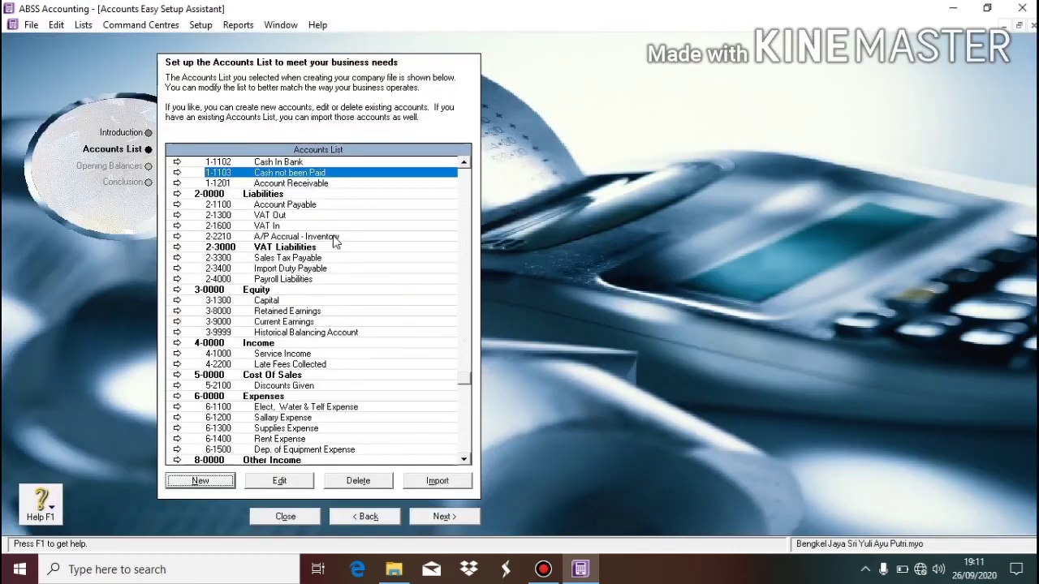
pyautogui.click(467, 209)
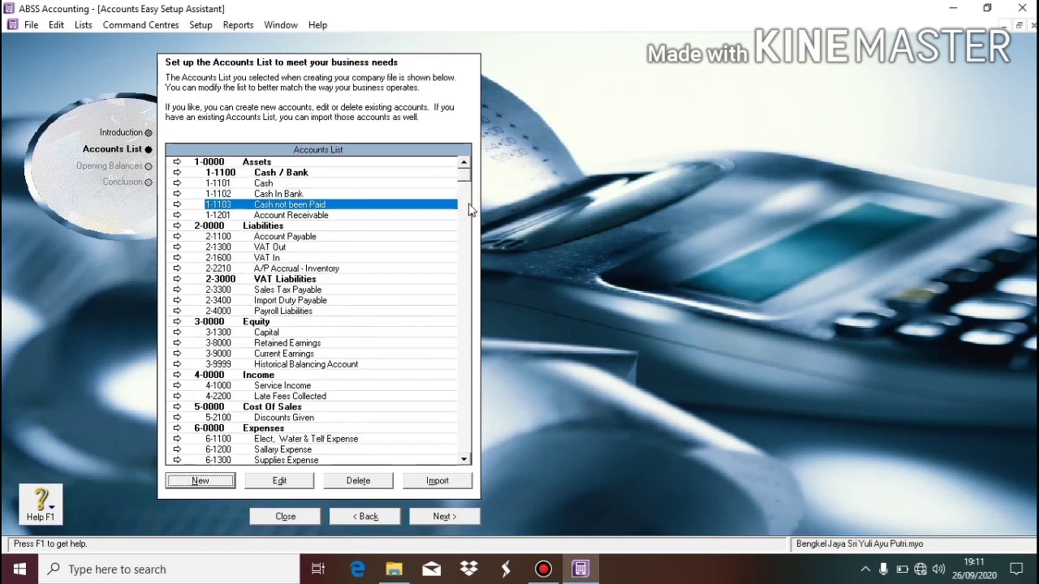
pyautogui.click(331, 216)
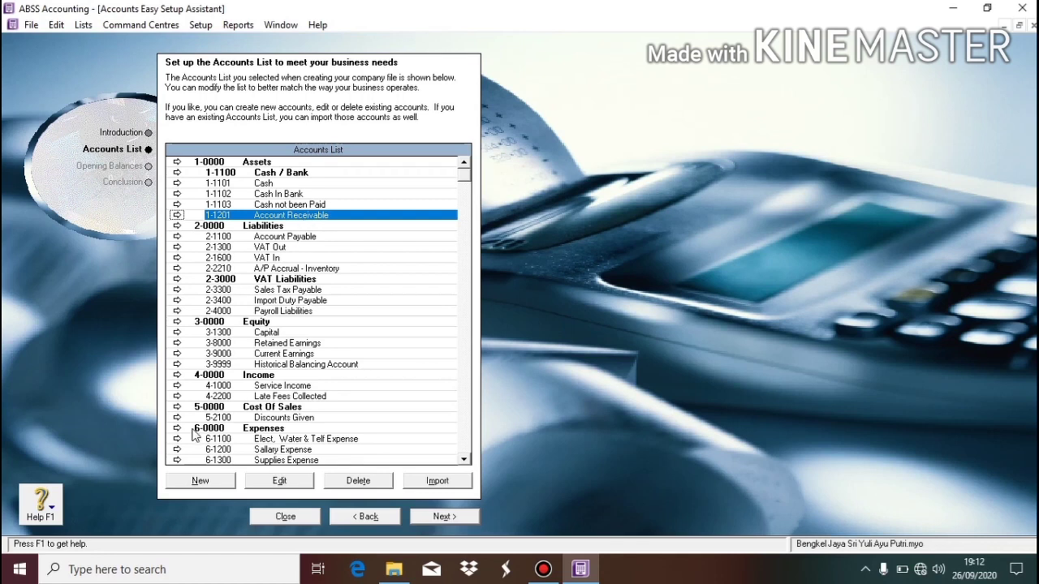
# Start another new header account with account type Asset.
pyautogui.click(203, 481)
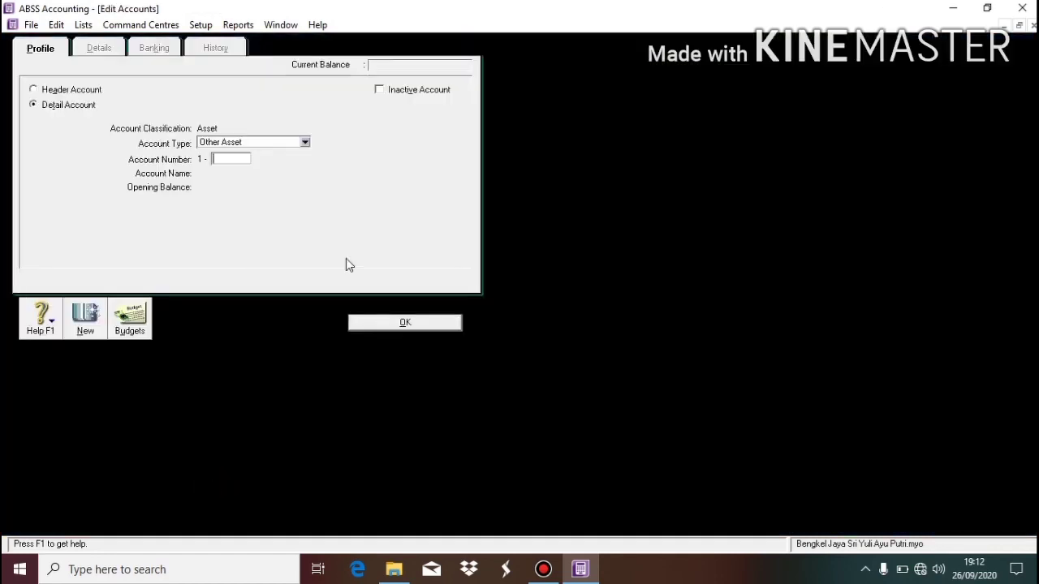
pyautogui.click(47, 90)
pyautogui.click(258, 143)
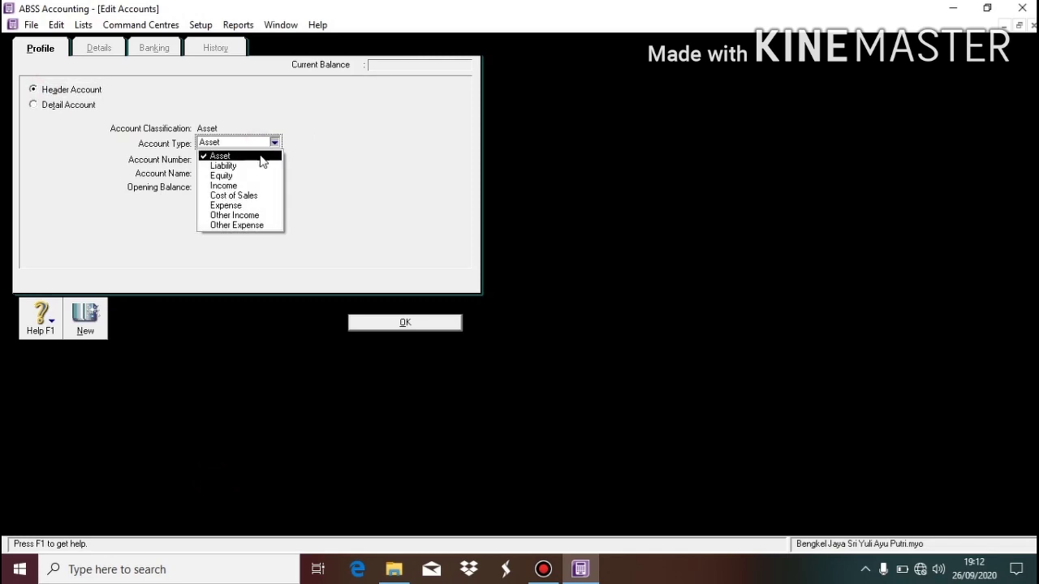
pyautogui.click(261, 157)
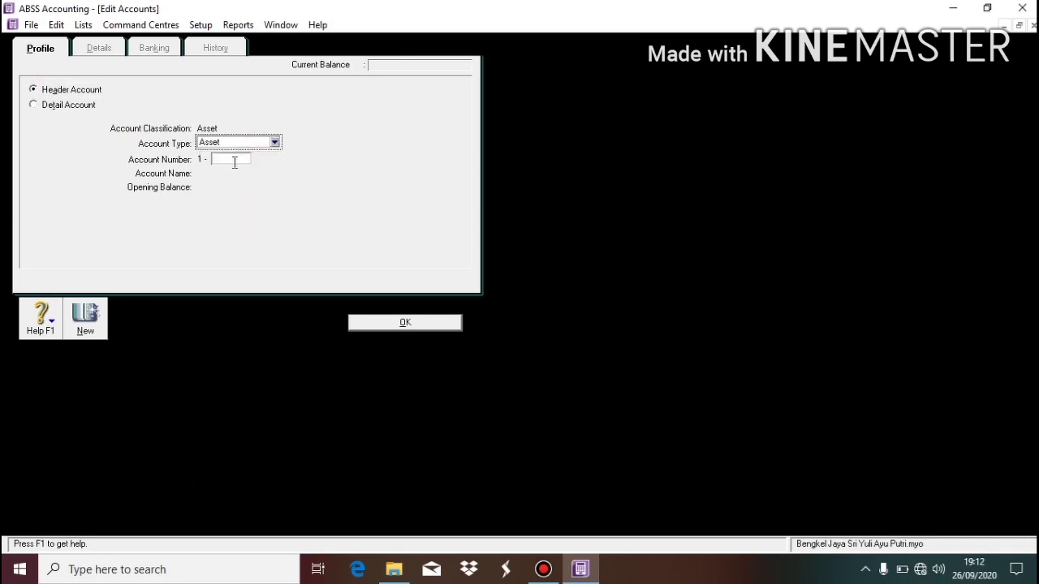
pyautogui.click(234, 160)
# Number the header 1-1200, name it Account Receivable, and save it.
pyautogui.write('1200')
pyautogui.press('Tab')
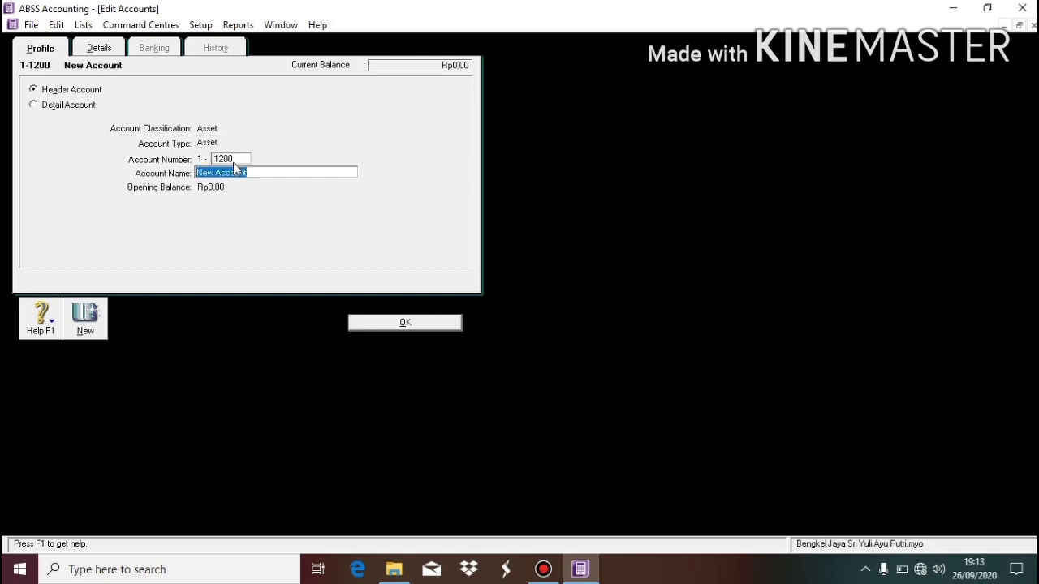
pyautogui.write('Account')
pyautogui.press('Tab')
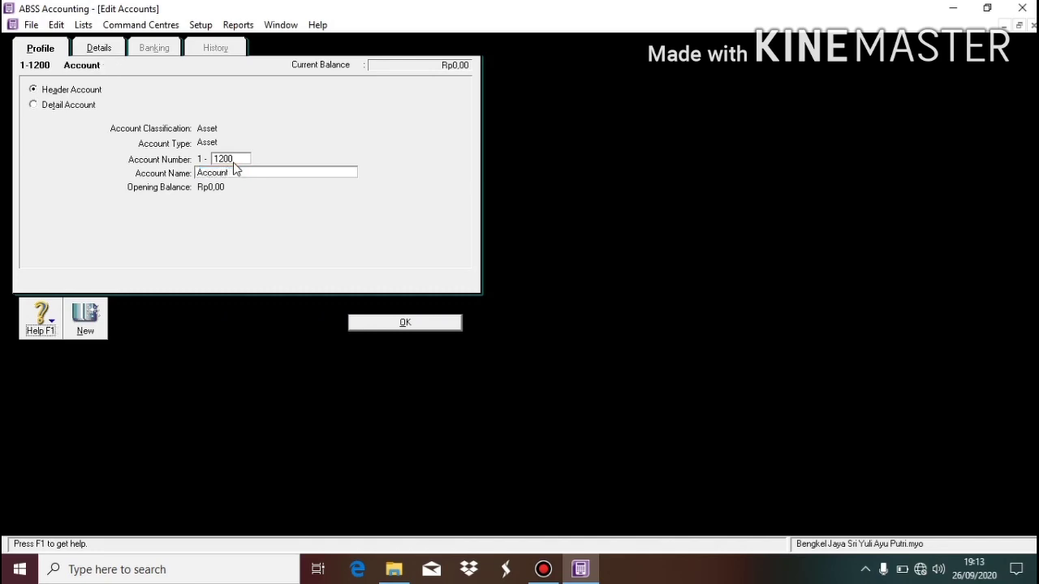
pyautogui.click(248, 172)
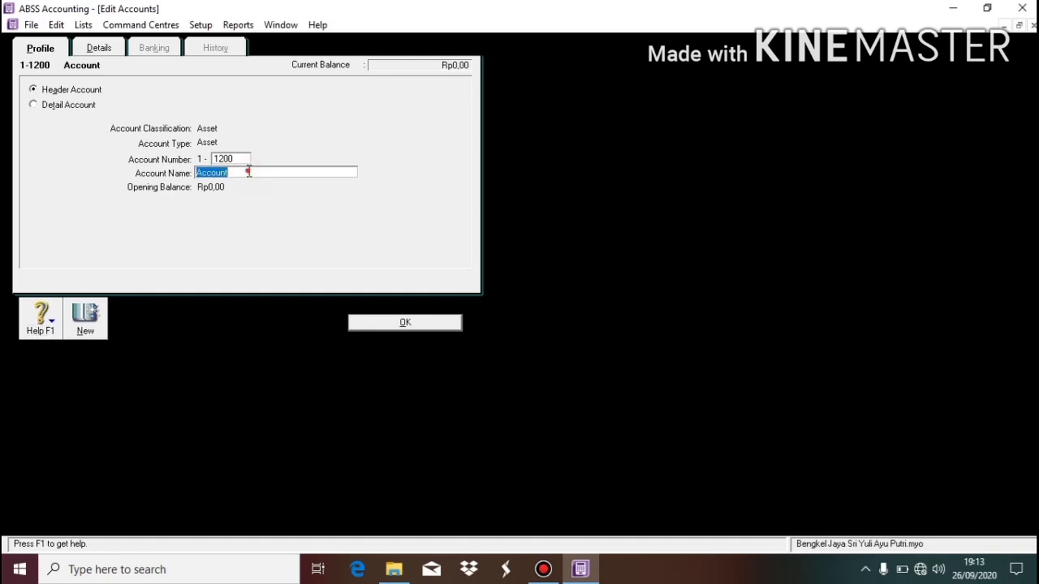
pyautogui.click(248, 172)
pyautogui.write('Receivable')
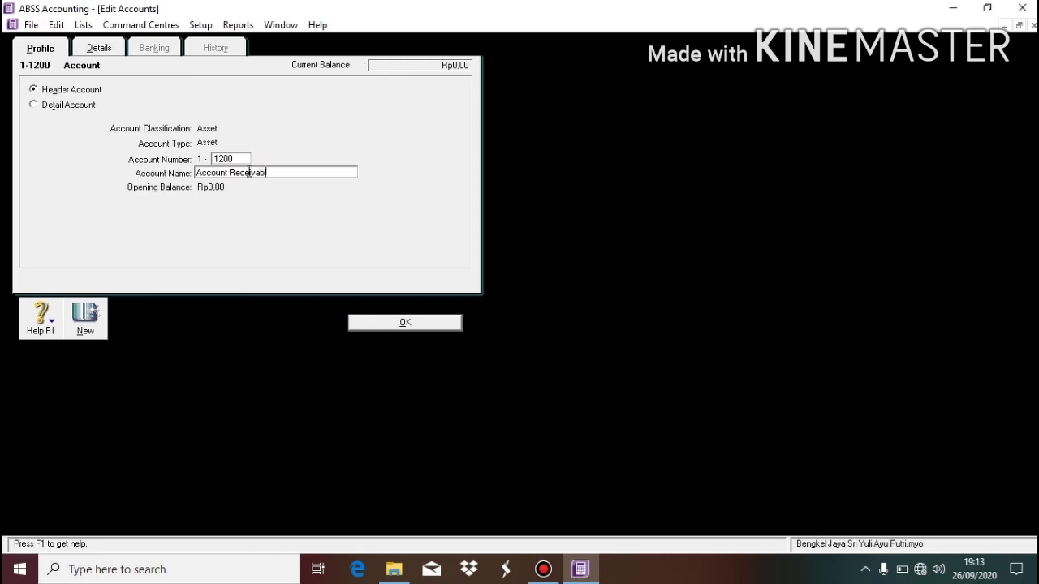
pyautogui.click(415, 327)
pyautogui.click(303, 259)
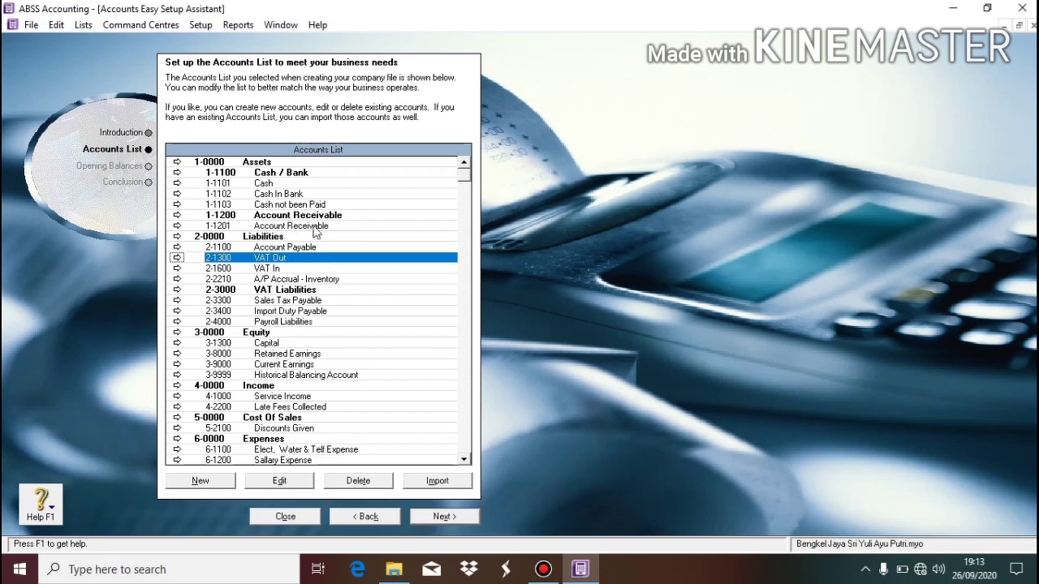
# Create an Asset-type header account numbered 1300 named 'Other Current Asset' and select it in the list.
pyautogui.click(216, 480)
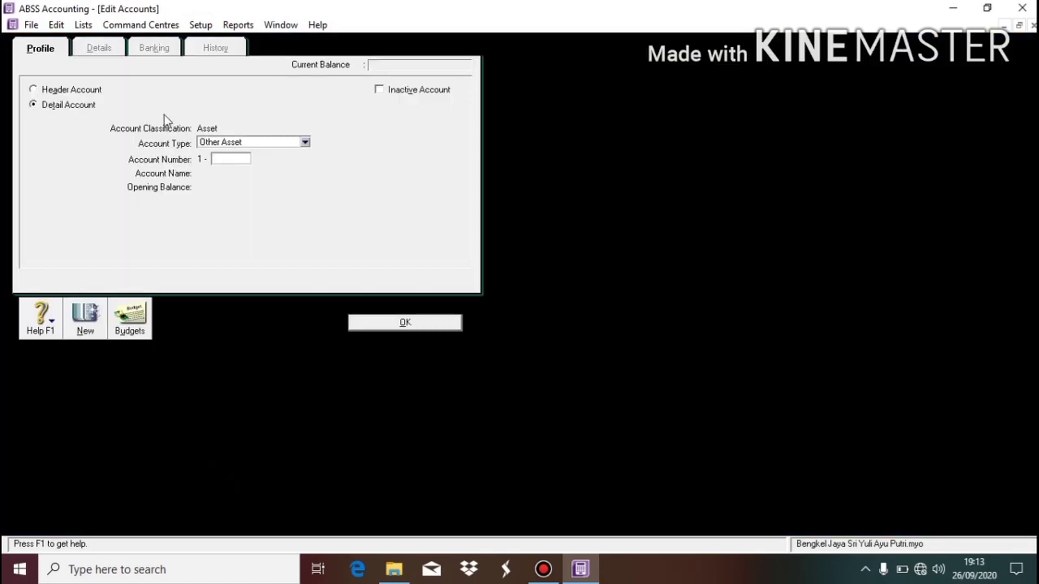
pyautogui.click(76, 90)
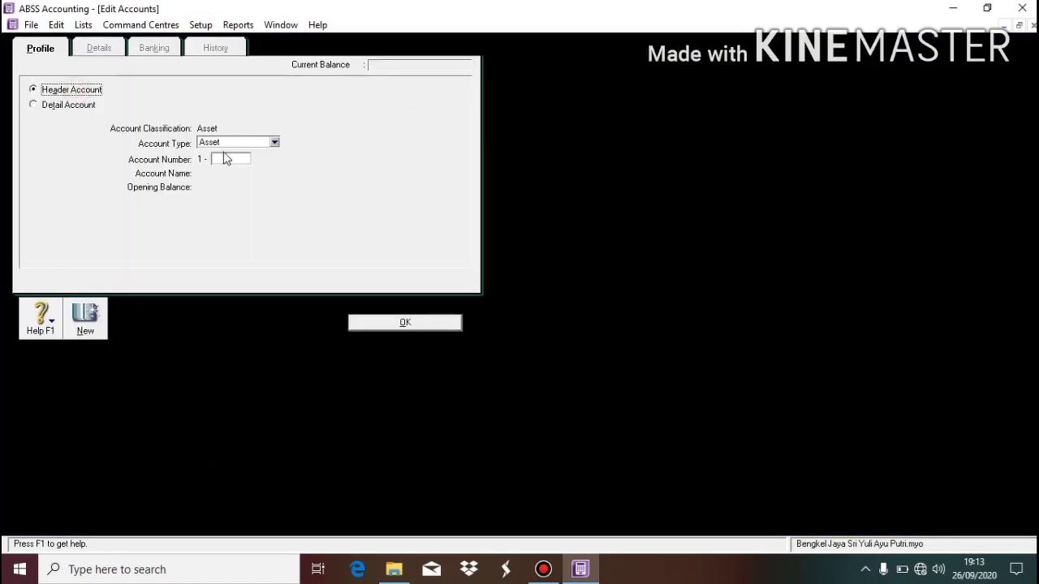
pyautogui.click(247, 143)
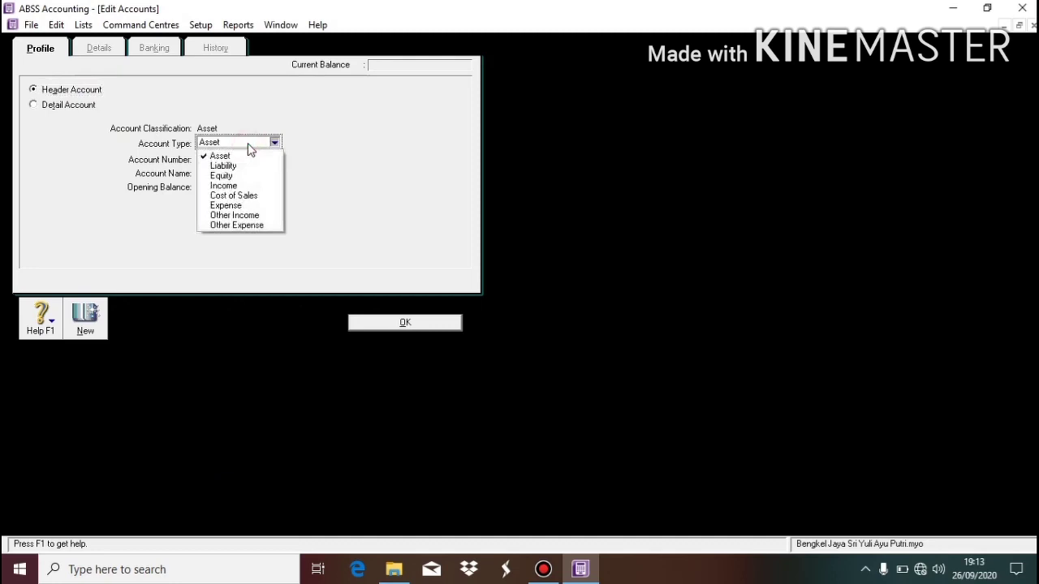
pyautogui.click(318, 145)
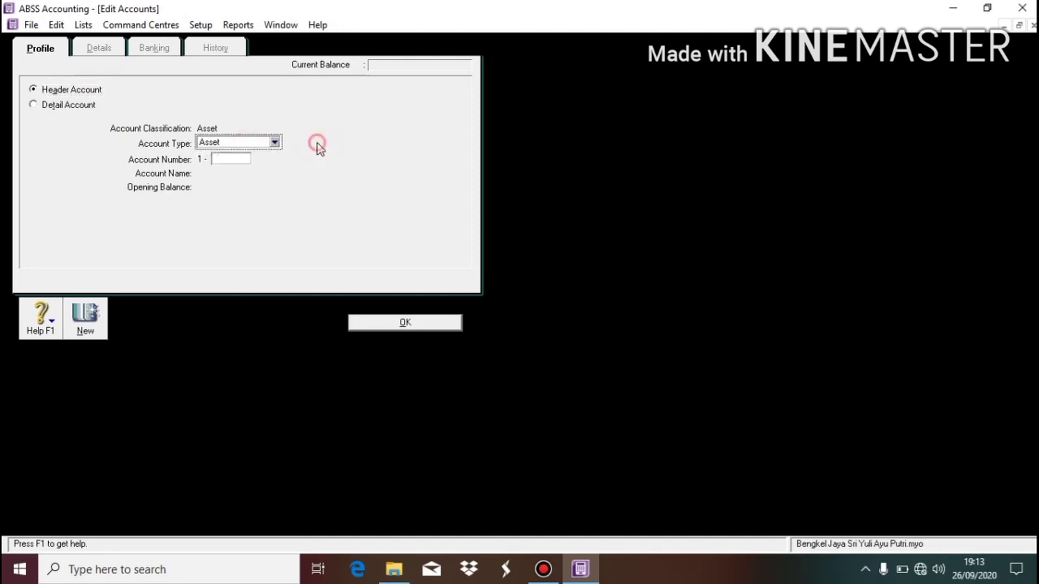
pyautogui.click(226, 159)
pyautogui.write('1300')
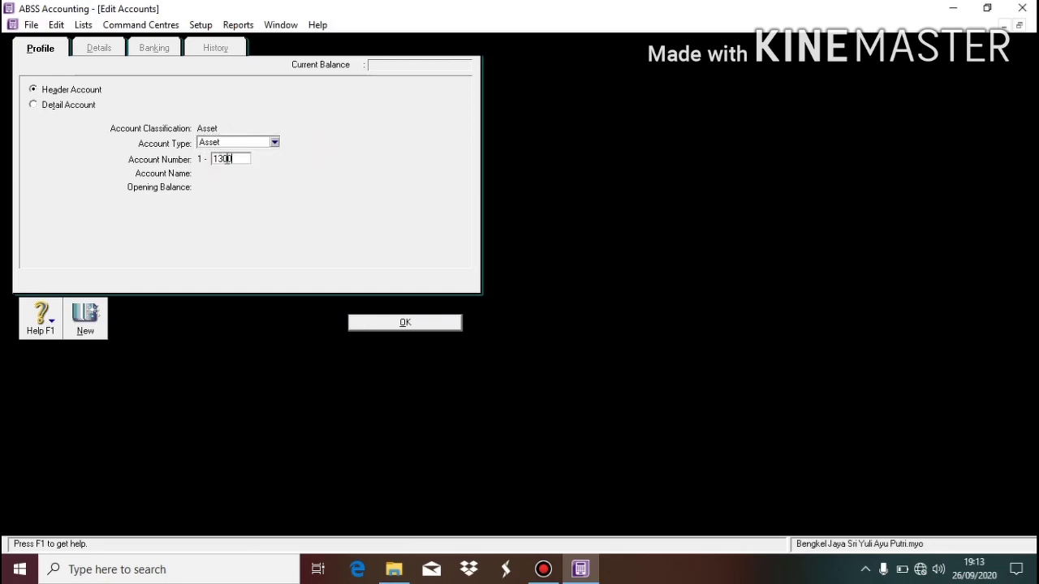
pyautogui.press('Tab')
pyautogui.write('Ot')
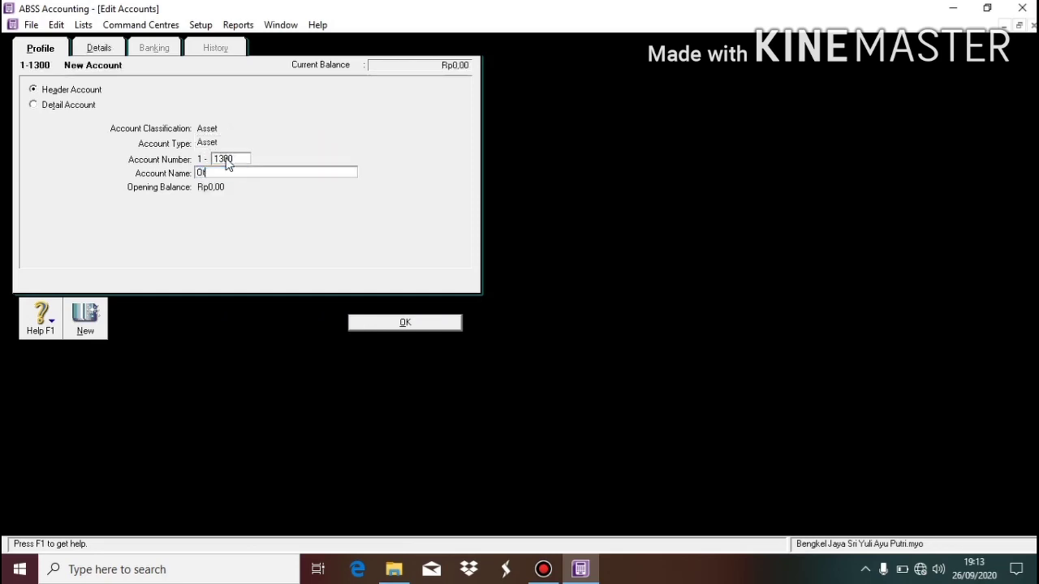
pyautogui.write('her Cu')
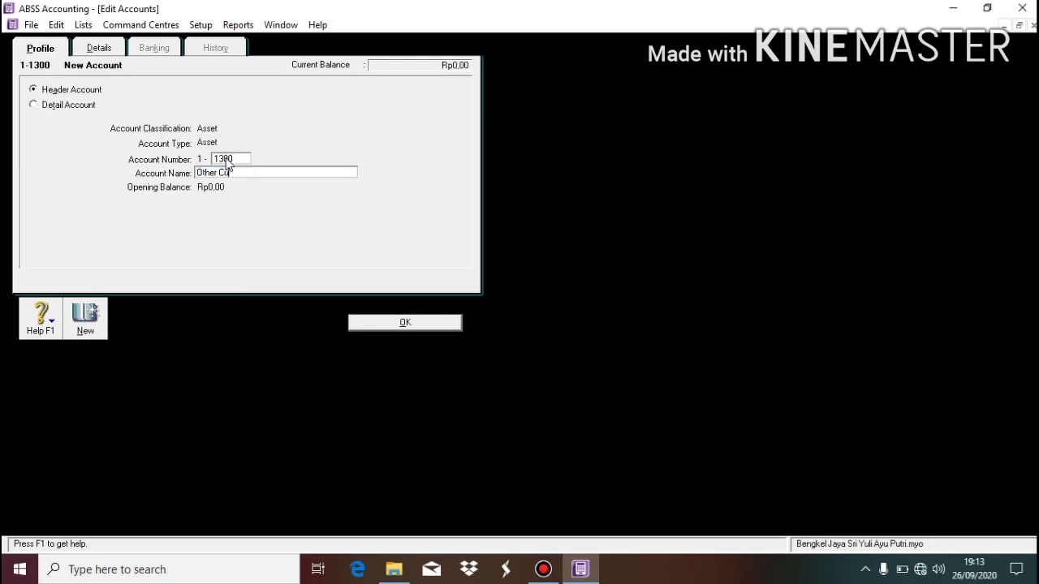
pyautogui.write('rrent Asset')
pyautogui.click(416, 322)
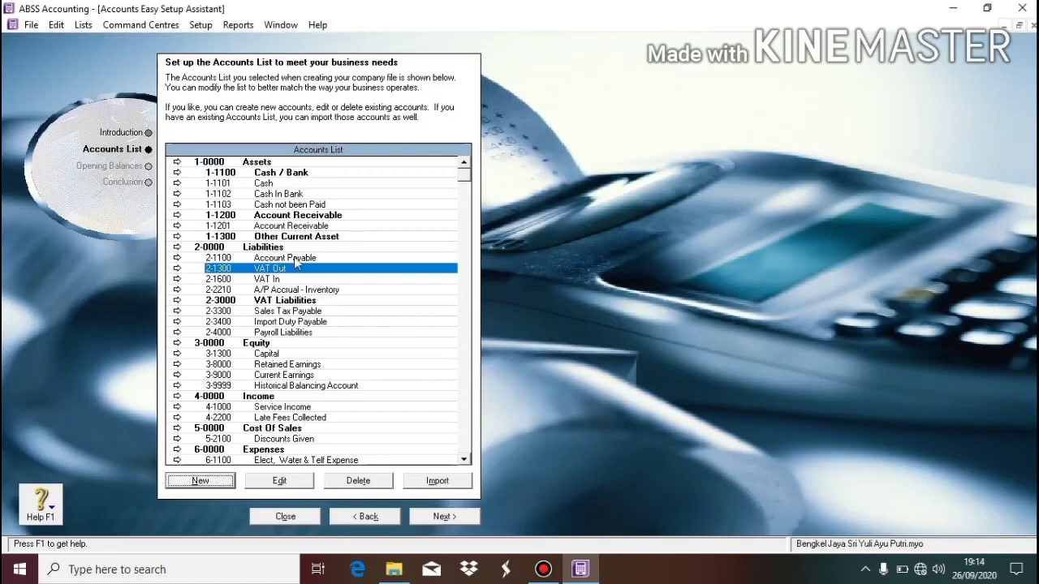
pyautogui.click(316, 240)
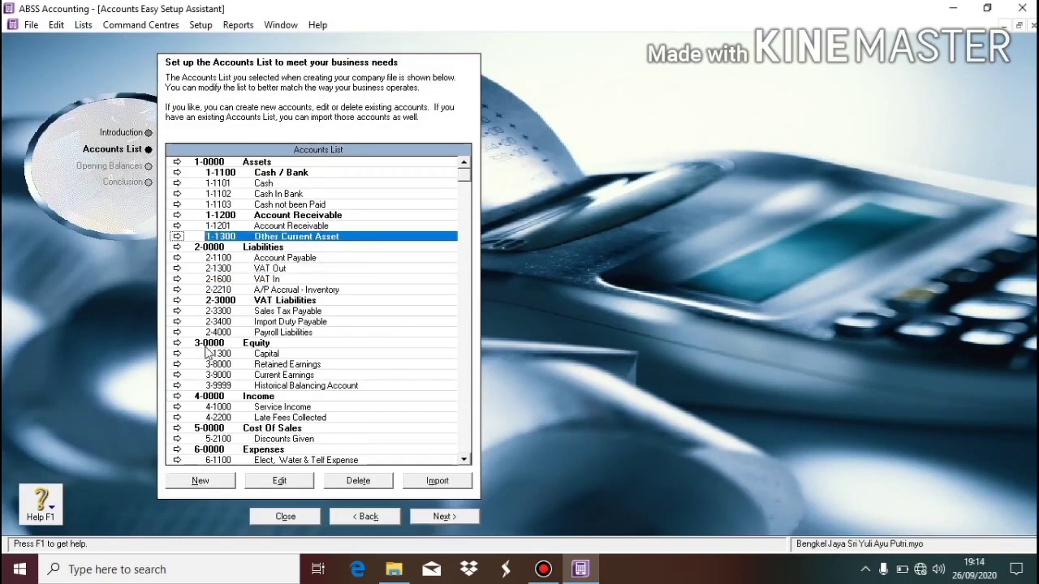
# Add detail account 1-1400 'Supplies' of type Other Current Asset, then begin another new account.
pyautogui.click(221, 485)
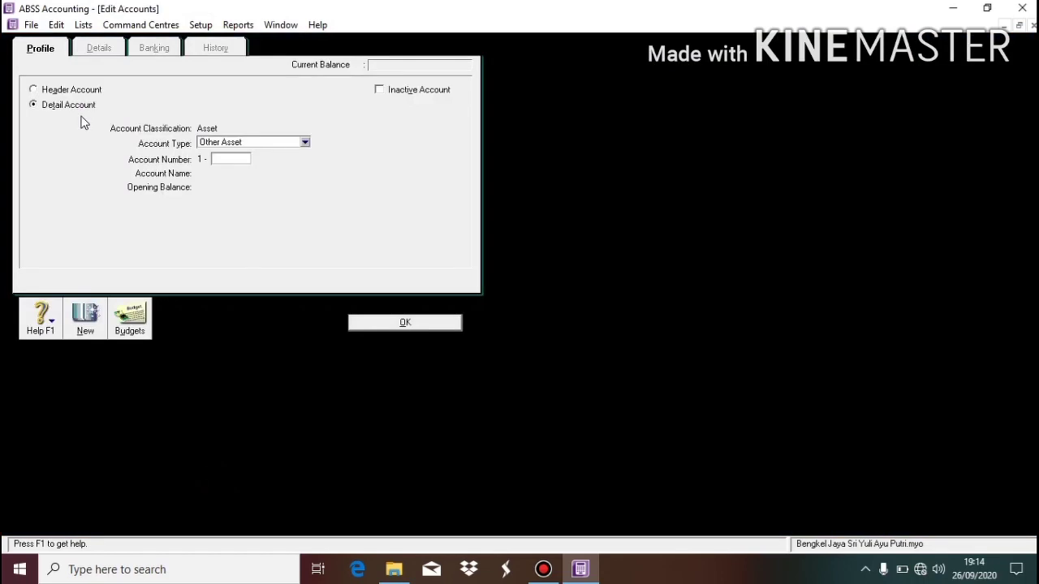
pyautogui.click(69, 107)
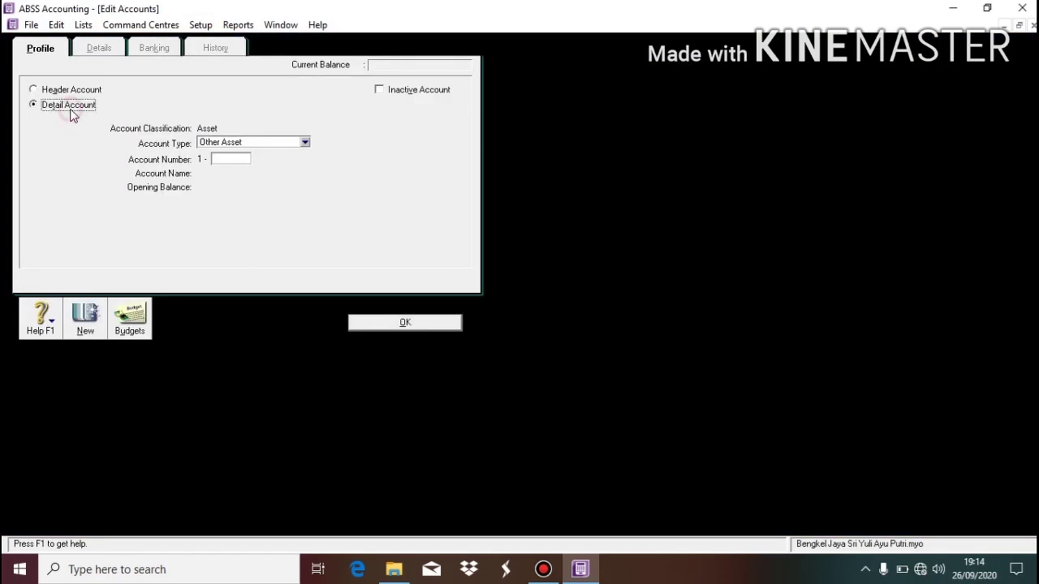
pyautogui.click(236, 142)
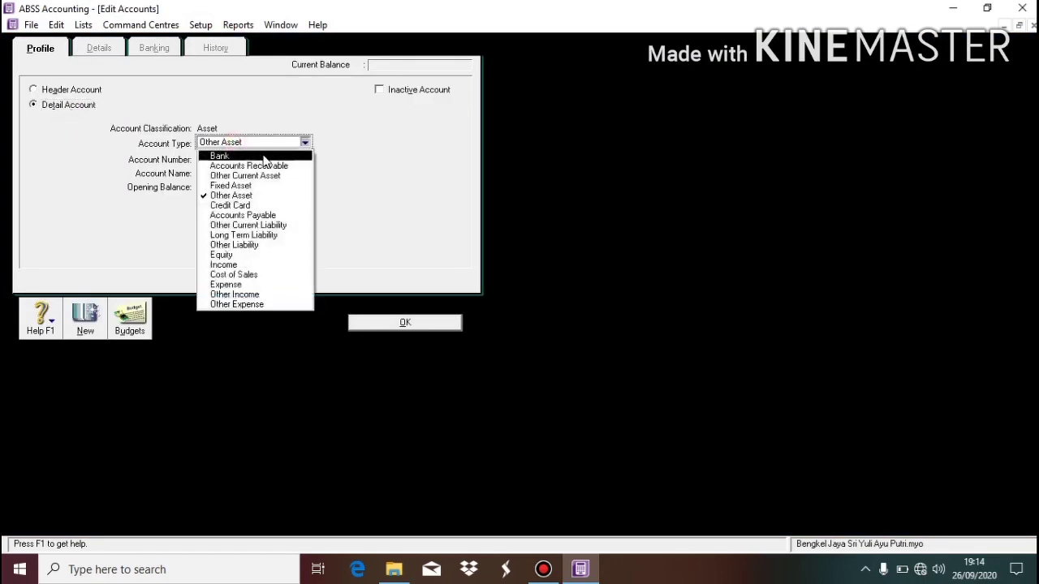
pyautogui.click(283, 177)
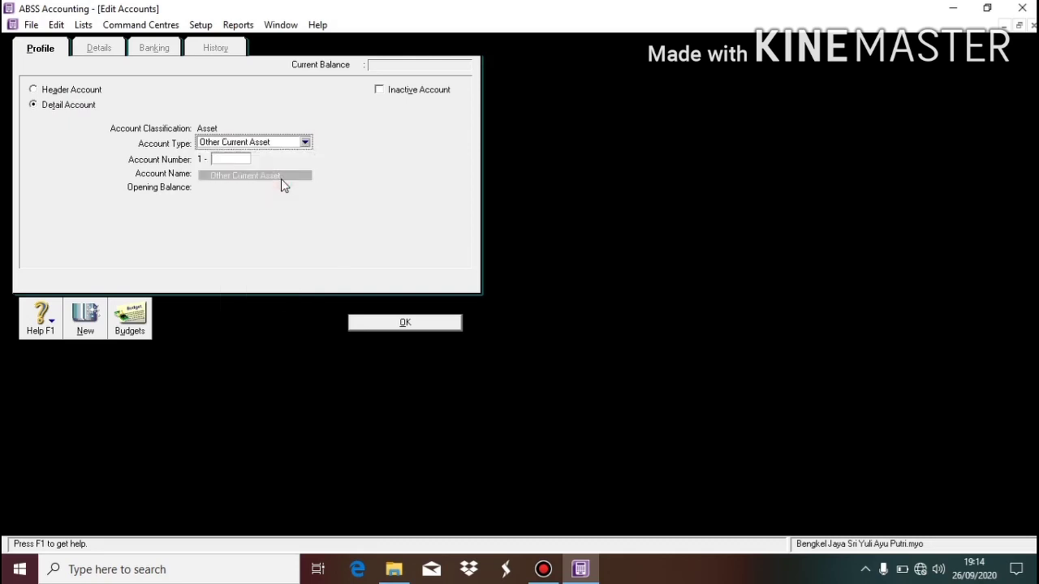
pyautogui.click(234, 162)
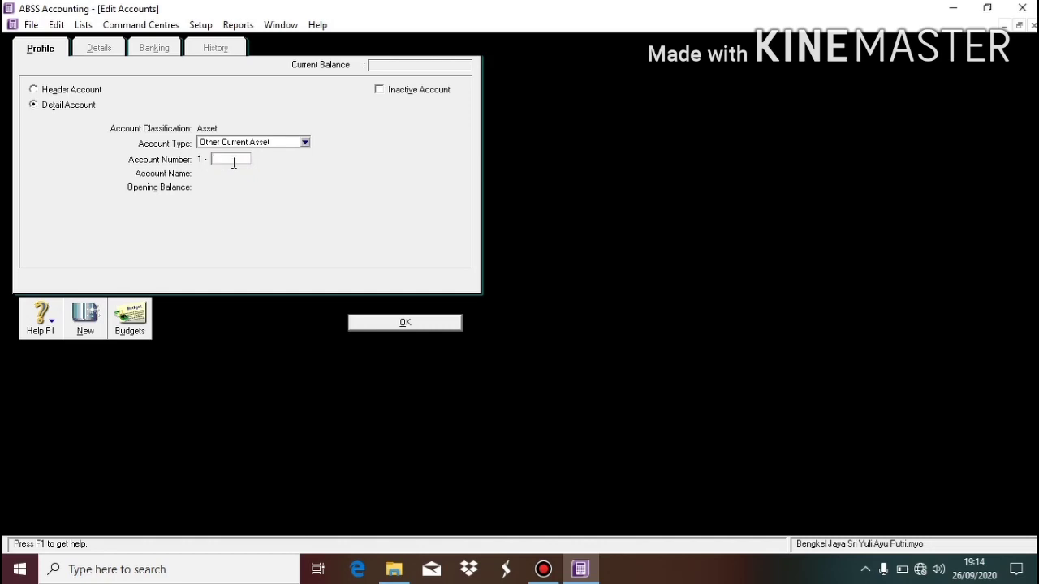
pyautogui.write('1400')
pyautogui.press('Tab')
pyautogui.press('Tab')
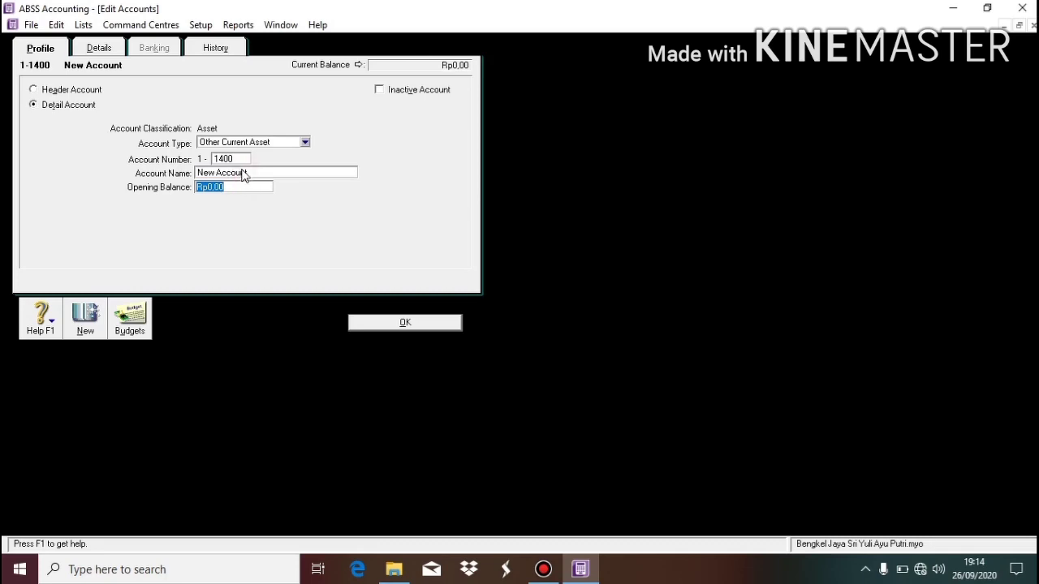
pyautogui.click(244, 174)
pyautogui.write('Supp')
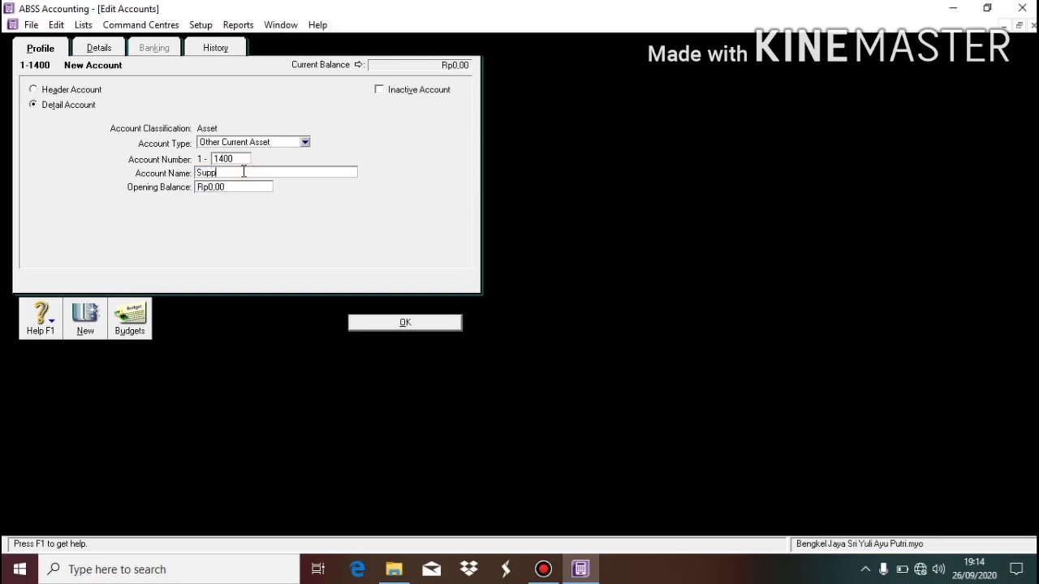
pyautogui.write('lies')
pyautogui.click(406, 322)
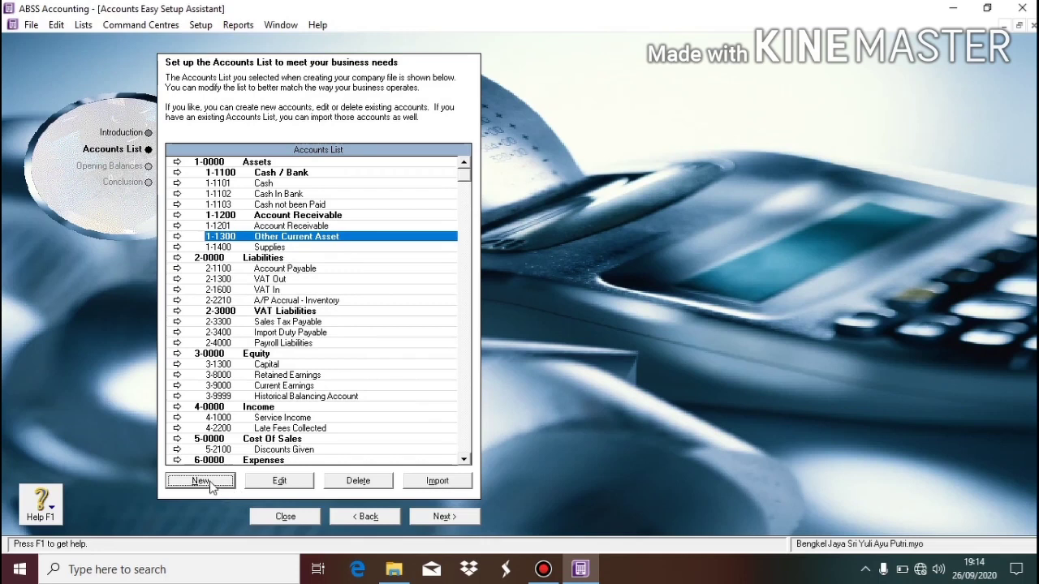
pyautogui.click(208, 482)
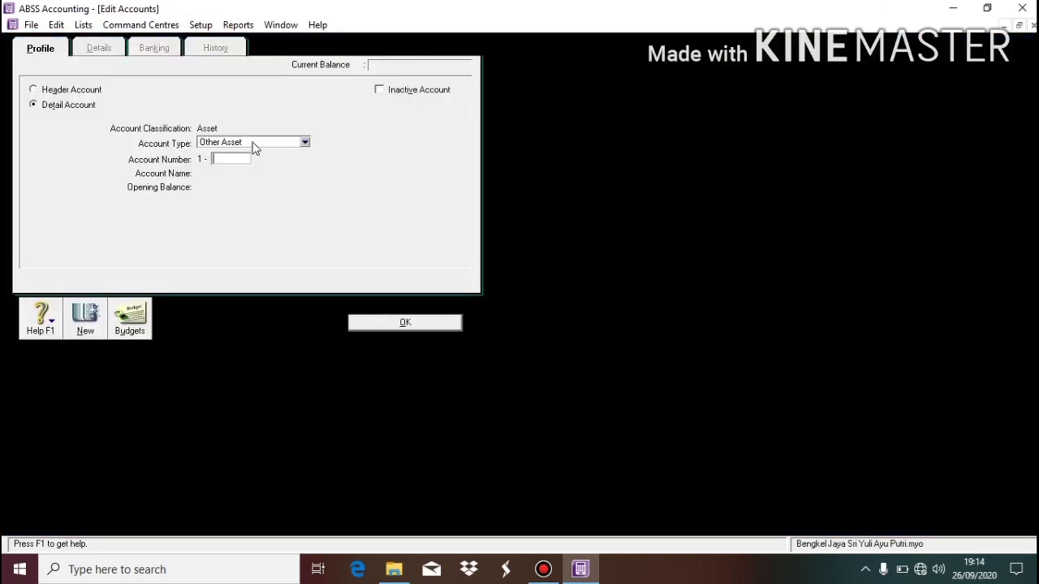
pyautogui.click(253, 145)
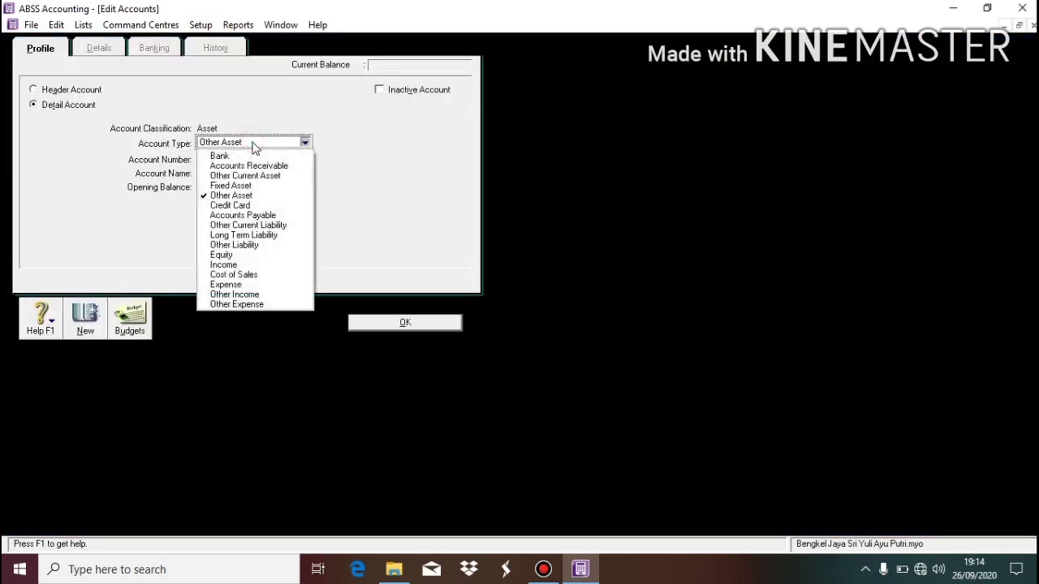
# Save detail account 1-1500 'Prepaid Rent' with account type Other Current Asset.
pyautogui.click(281, 176)
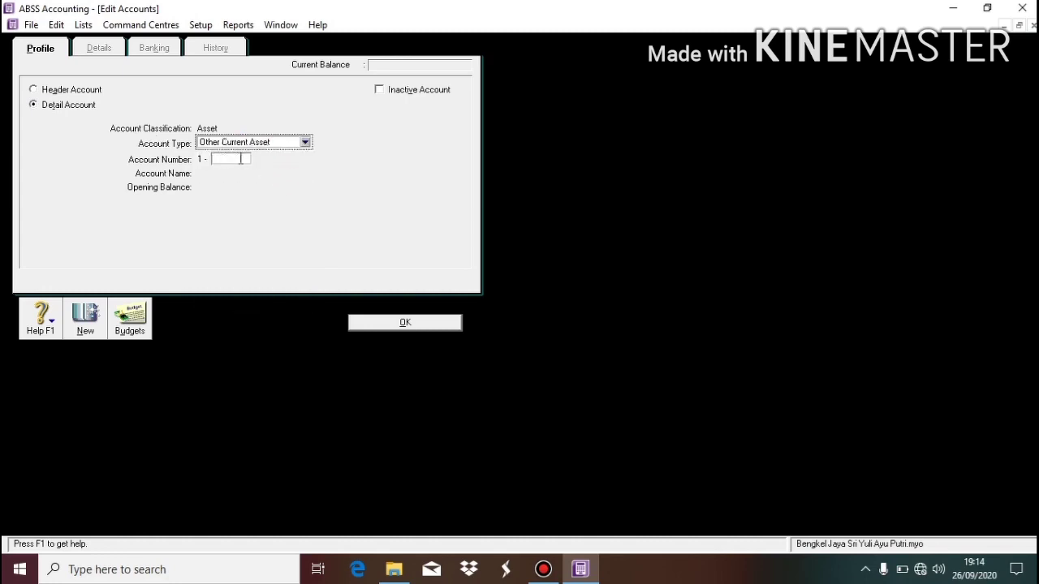
pyautogui.click(240, 159)
pyautogui.write('15')
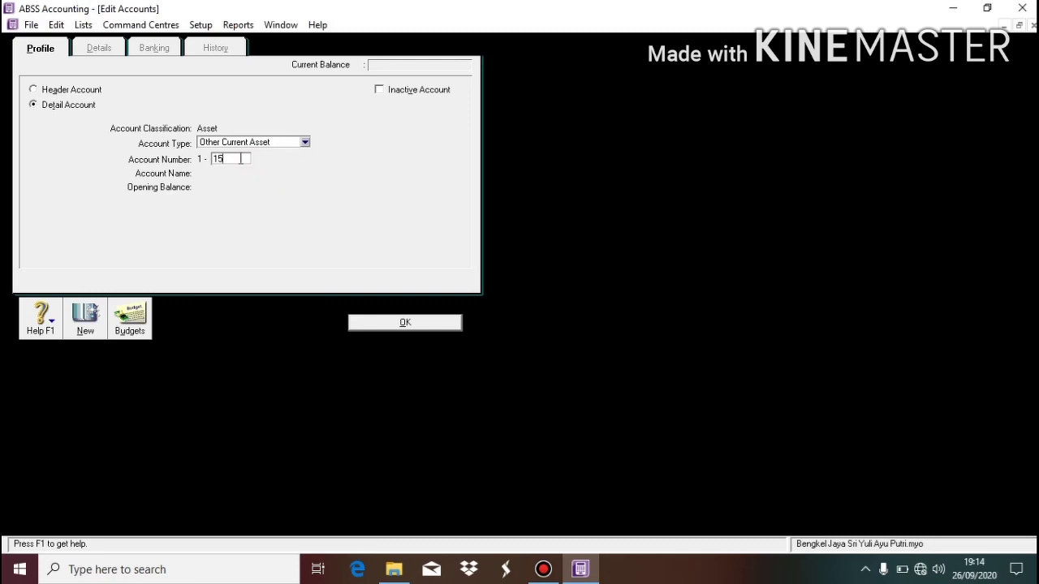
pyautogui.write('00')
pyautogui.press('Tab')
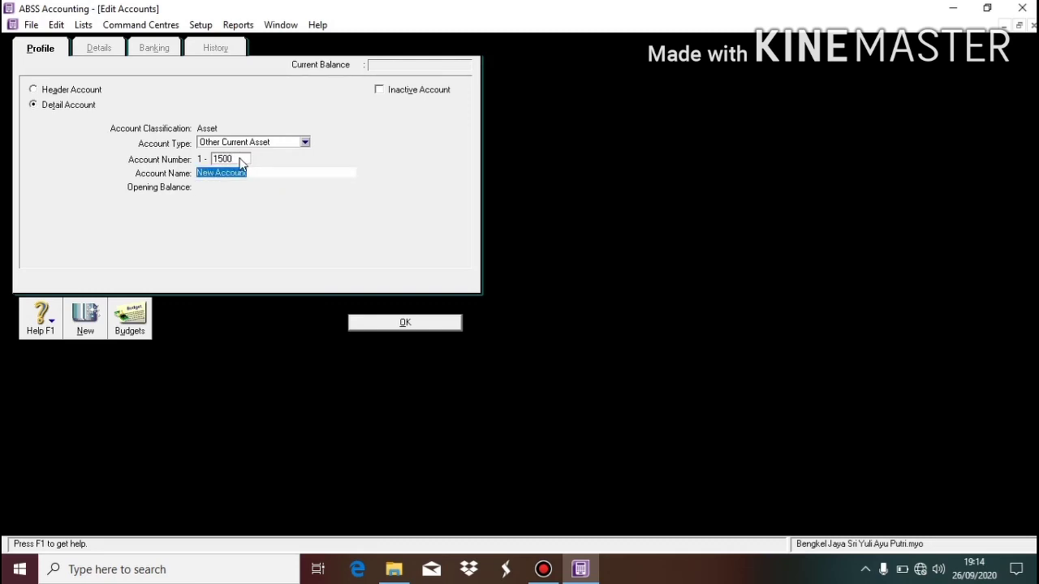
pyautogui.write('Prepai')
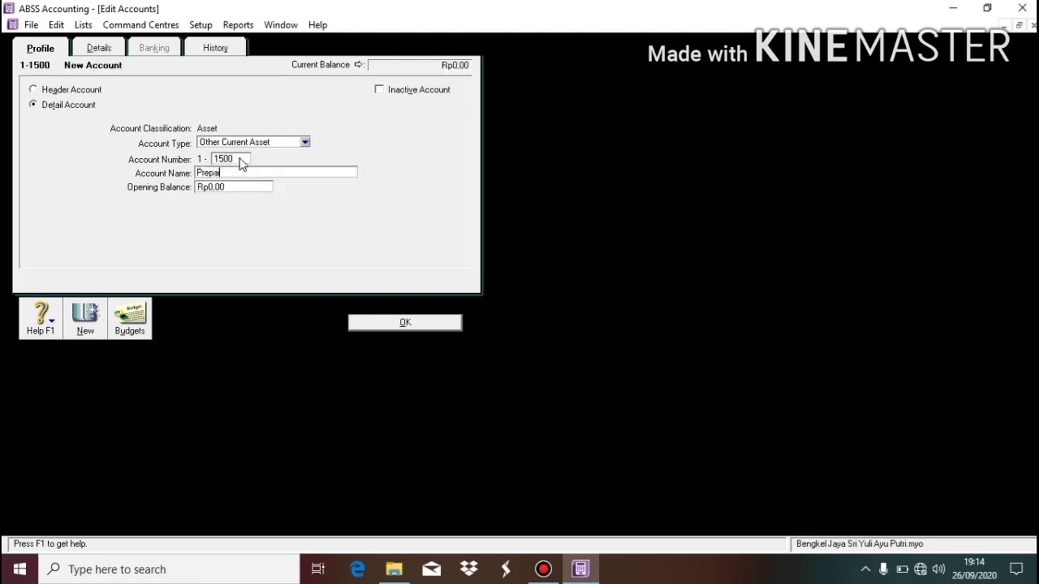
pyautogui.write('d Rent')
pyautogui.click(421, 324)
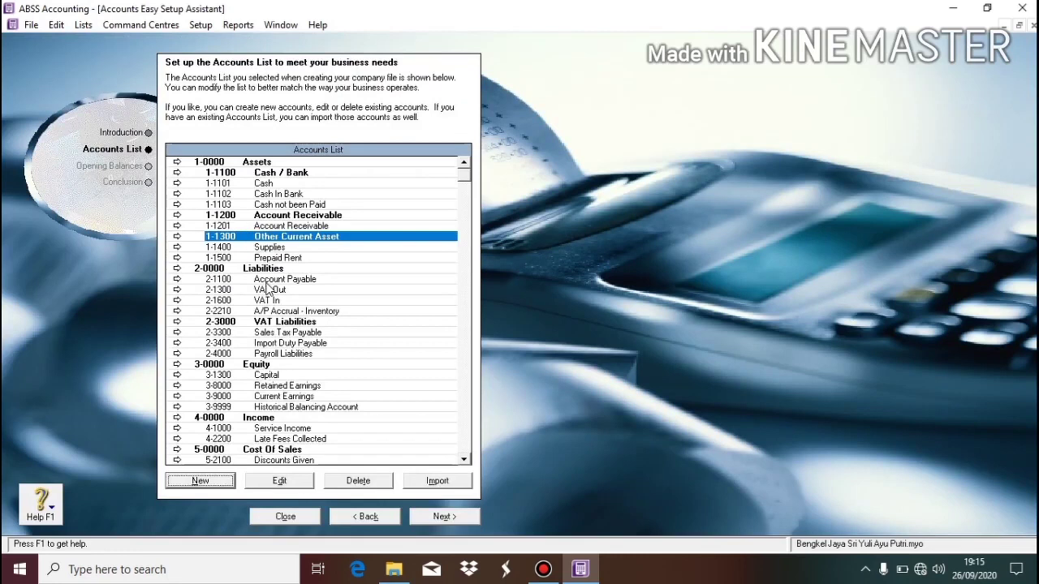
pyautogui.click(284, 302)
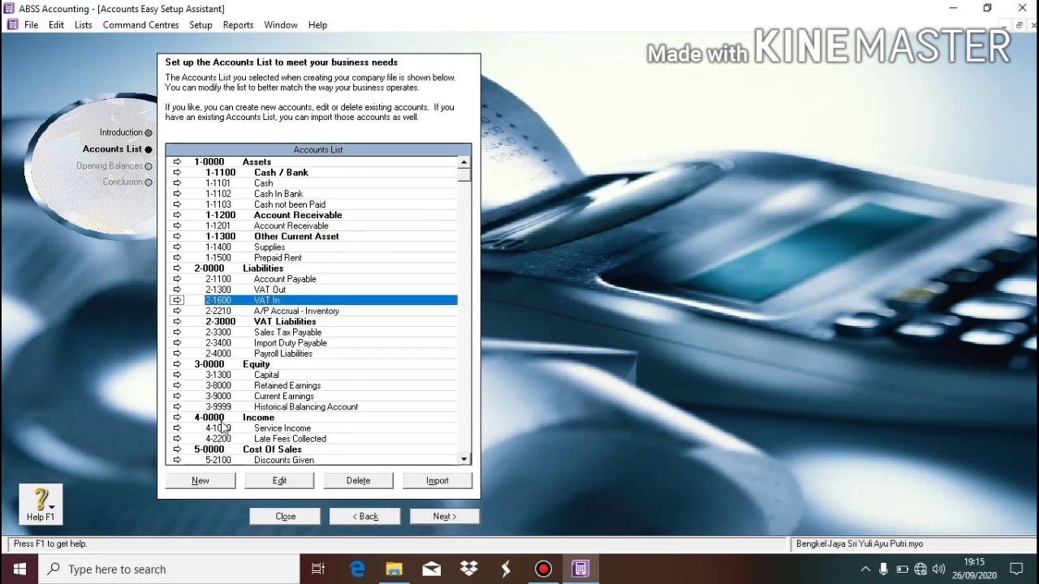
# Create header account number 2000 named 'Fixed Asset'.
pyautogui.click(201, 481)
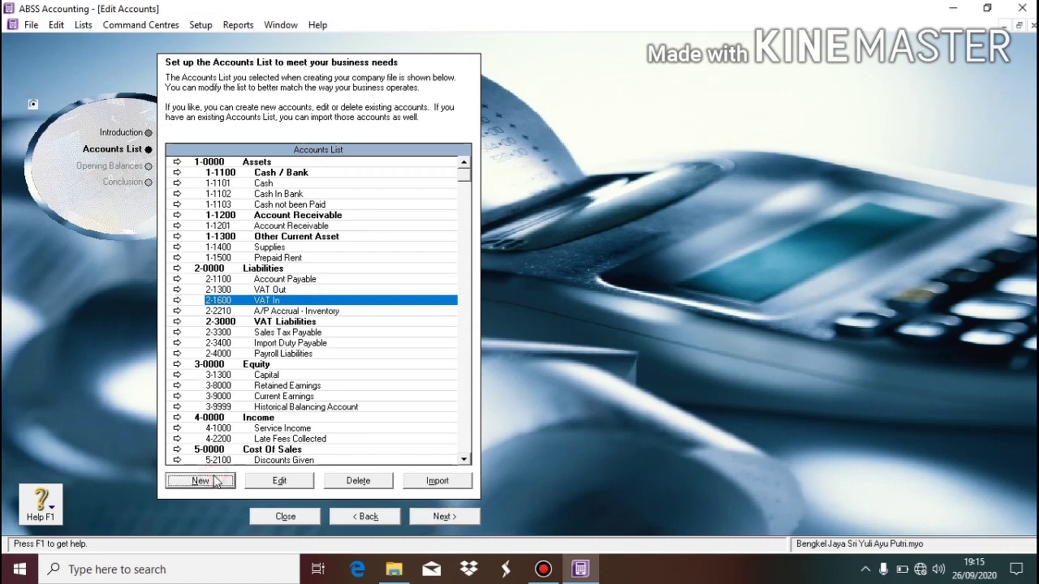
pyautogui.click(83, 92)
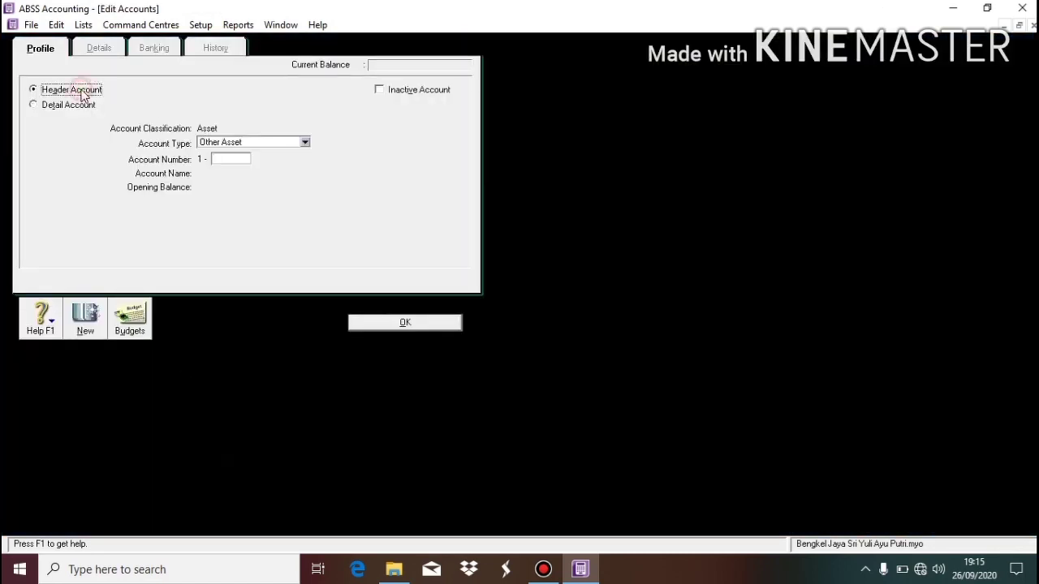
pyautogui.click(246, 159)
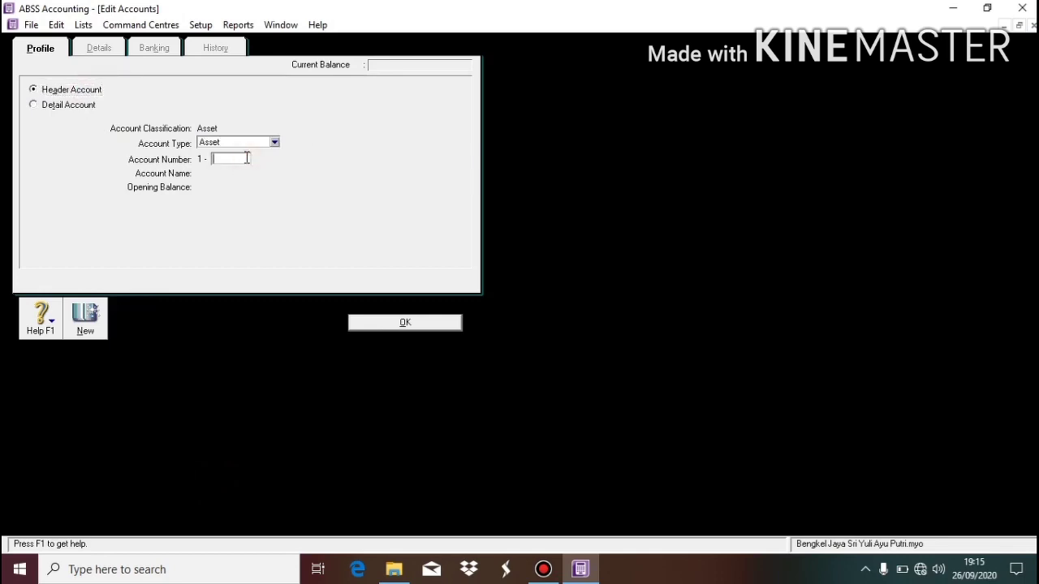
pyautogui.write('2000')
pyautogui.press('Tab')
pyautogui.write('Fi')
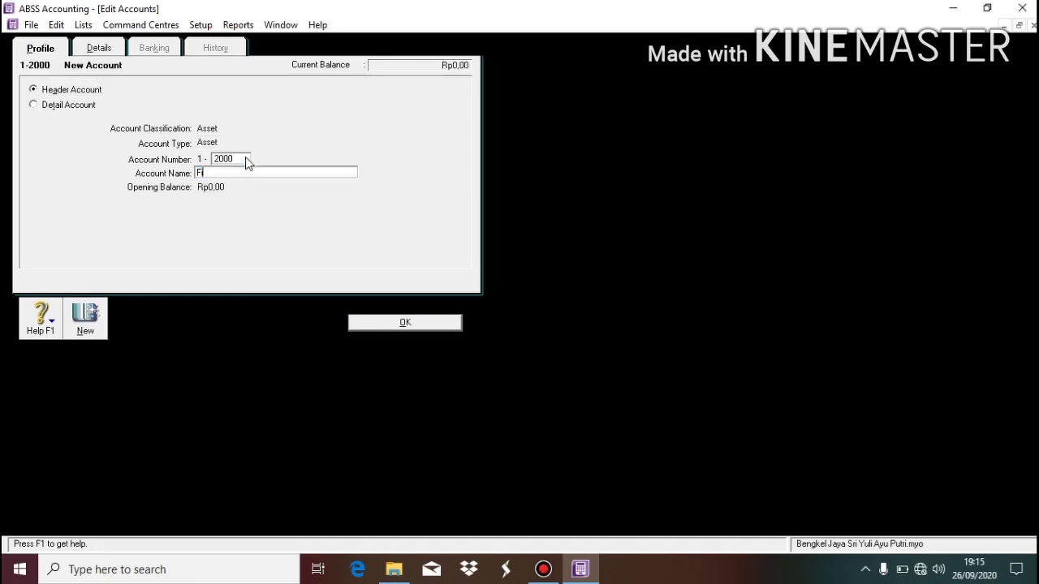
pyautogui.write('xed Asset')
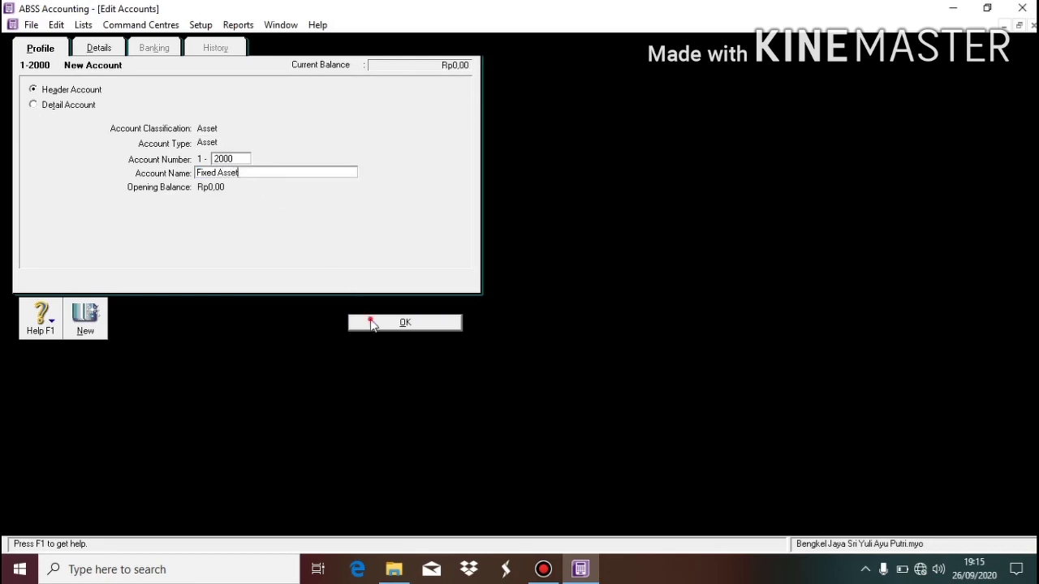
pyautogui.click(371, 320)
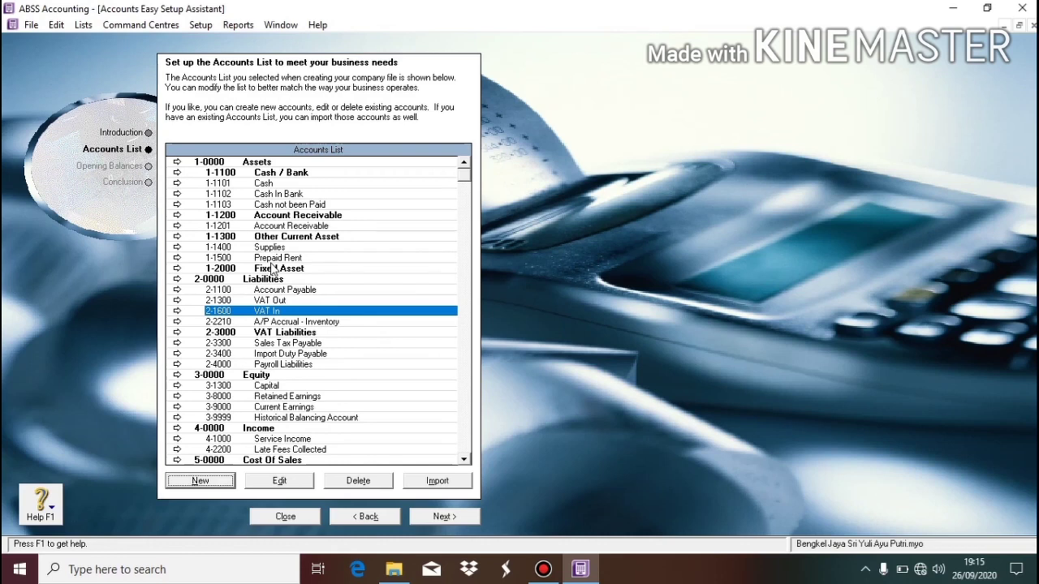
# Add detail account 2100 'Equipment' with account type Fixed Asset.
pyautogui.click(216, 477)
pyautogui.click(217, 479)
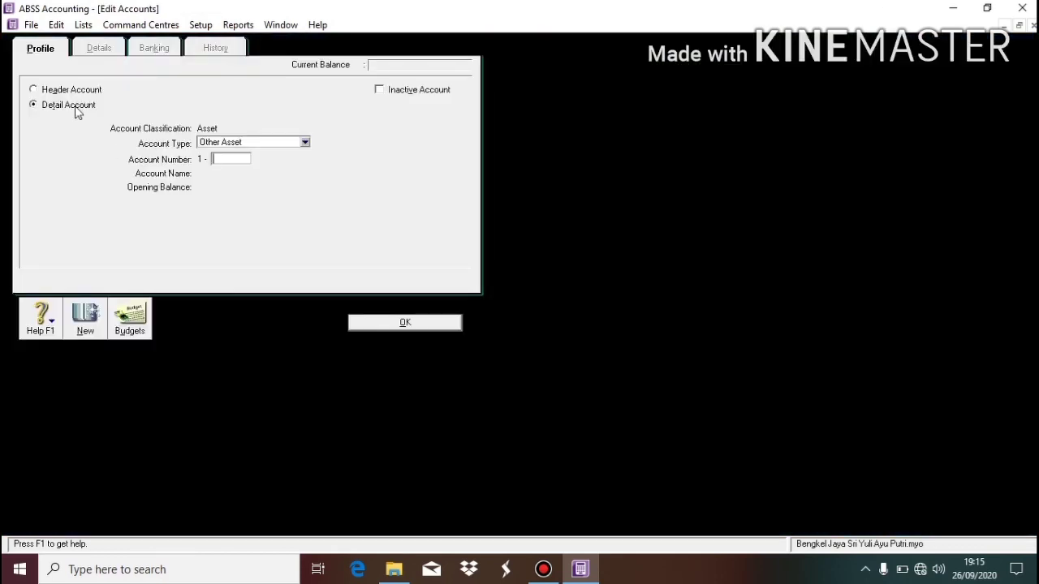
pyautogui.click(224, 142)
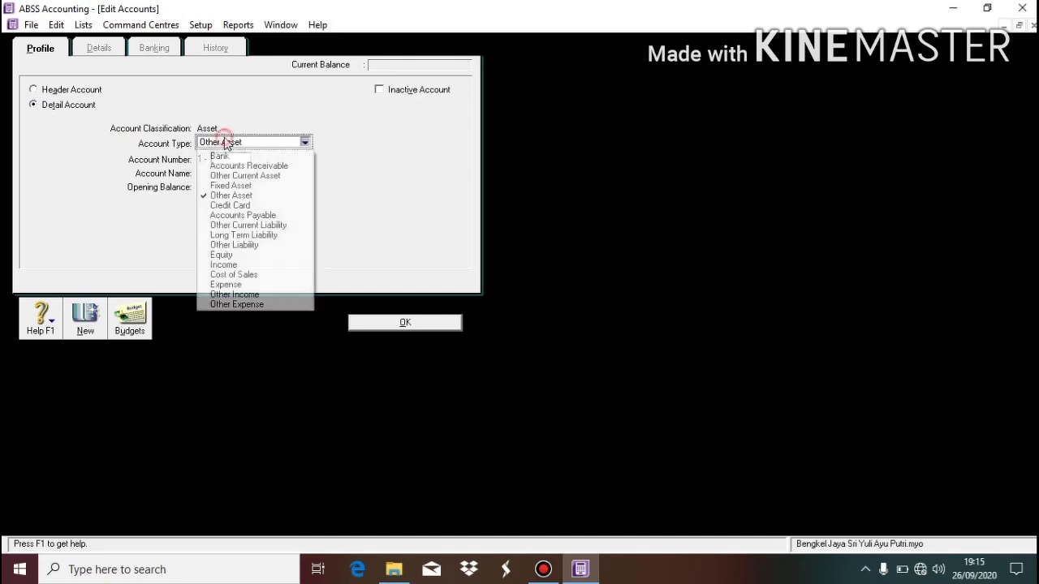
pyautogui.click(247, 185)
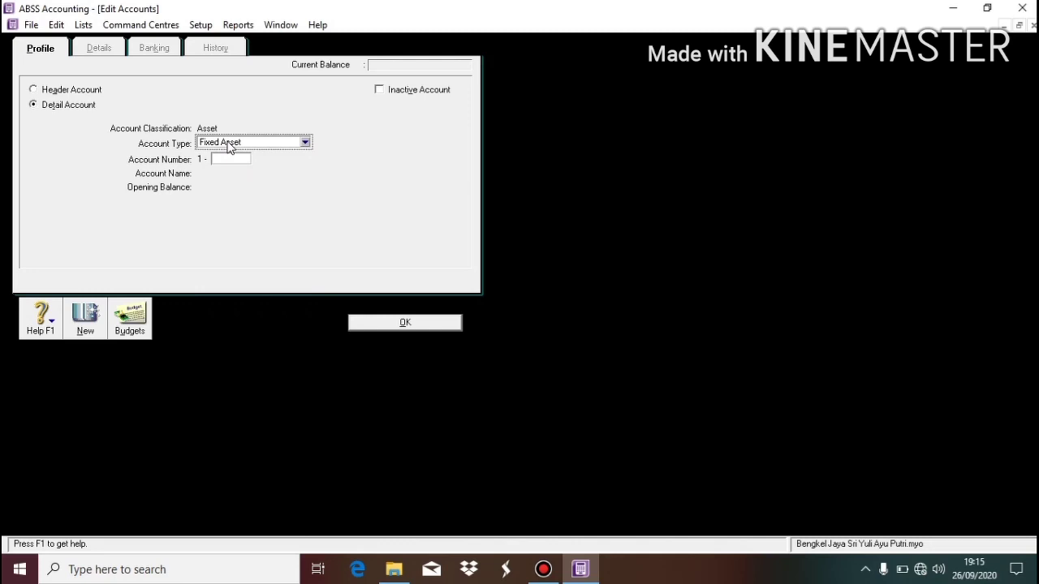
pyautogui.click(236, 158)
pyautogui.write('2100')
pyautogui.press('Tab')
pyautogui.write('E')
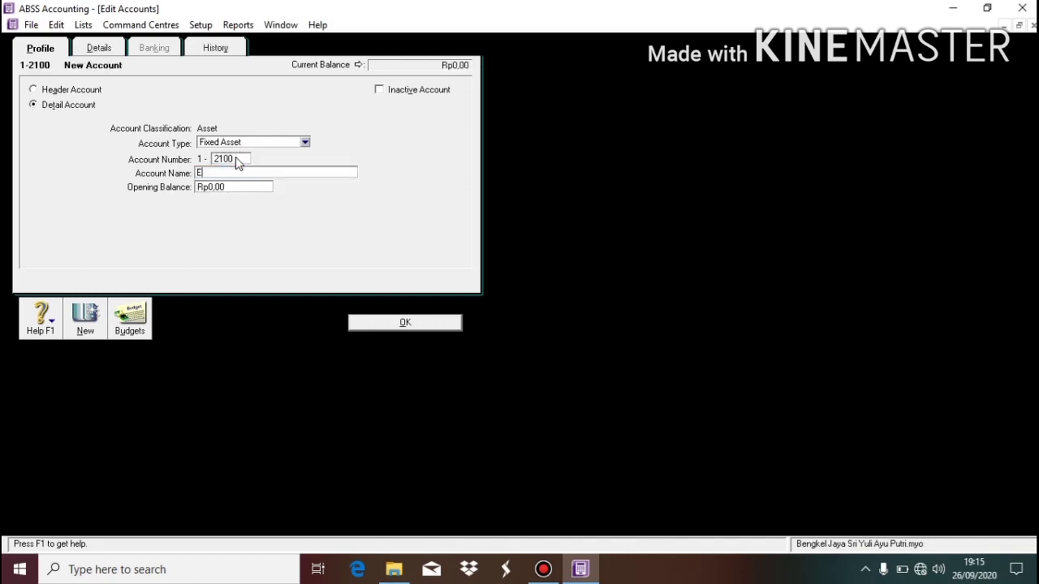
pyautogui.write('quipment')
pyautogui.click(399, 321)
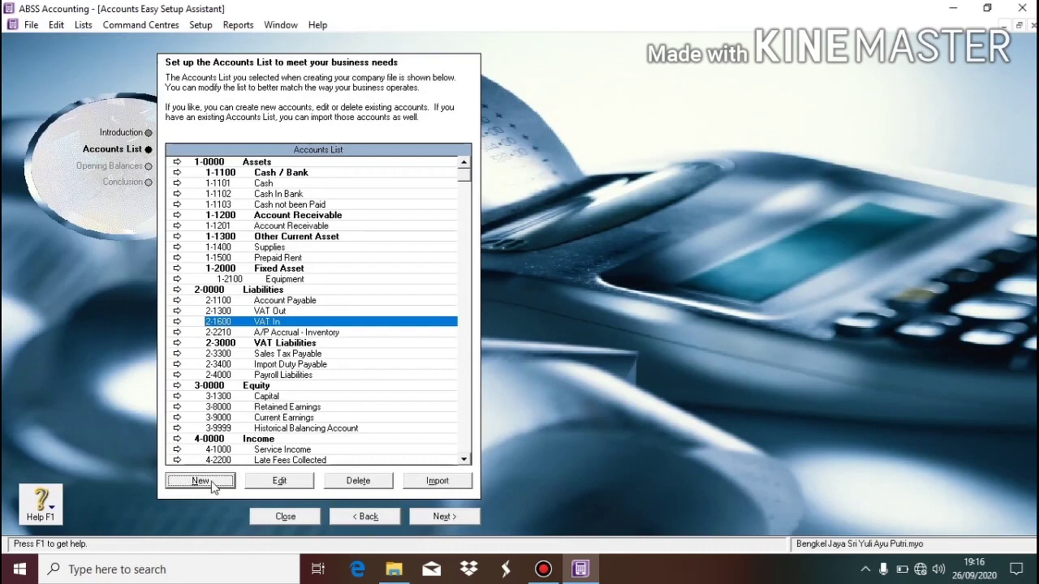
# Add Fixed Asset detail account 2101 'Accum of Dep Equipment', then begin another new account.
pyautogui.click(213, 484)
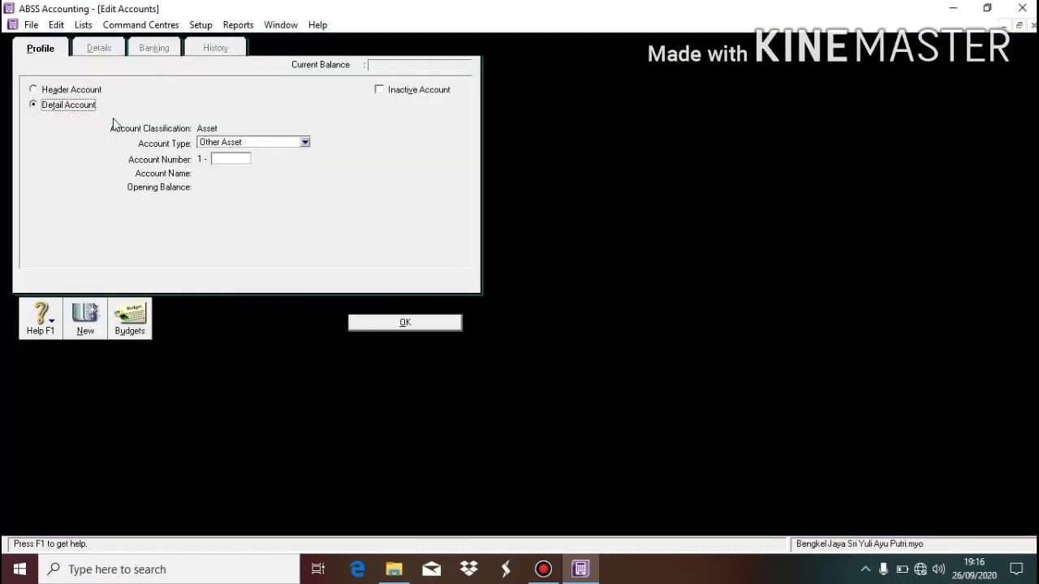
pyautogui.click(221, 143)
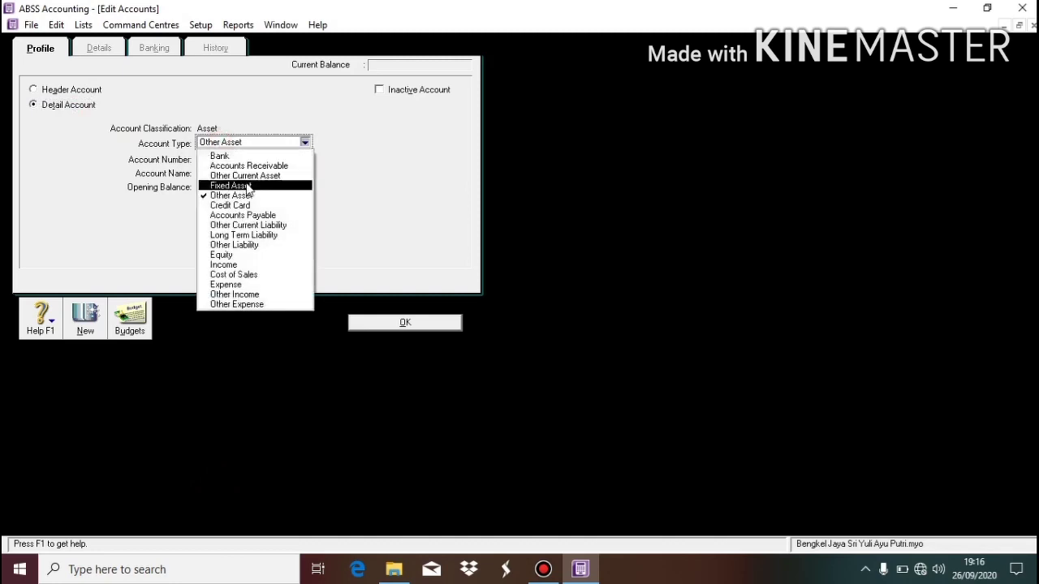
pyautogui.click(248, 188)
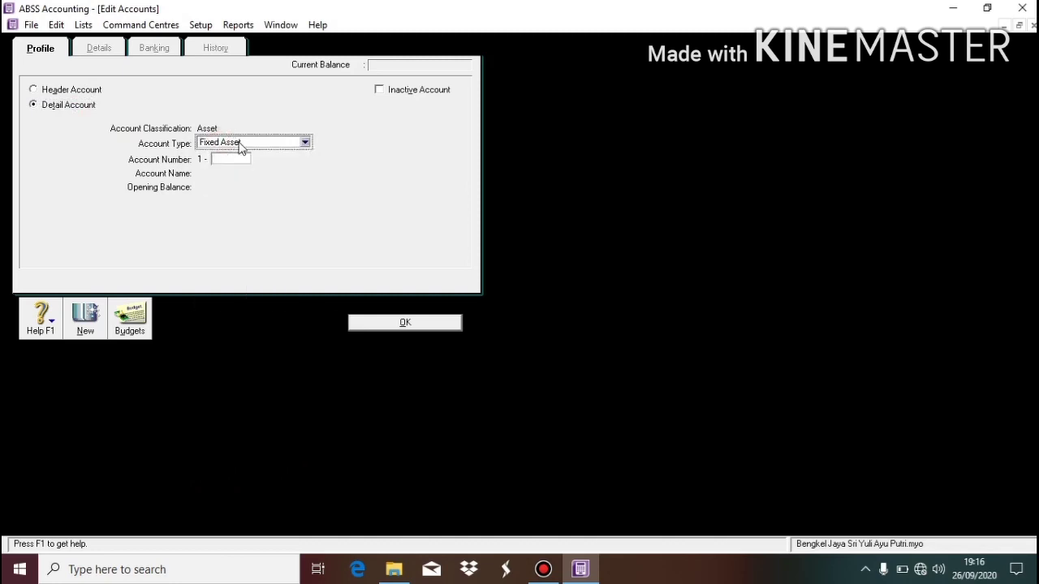
pyautogui.click(248, 160)
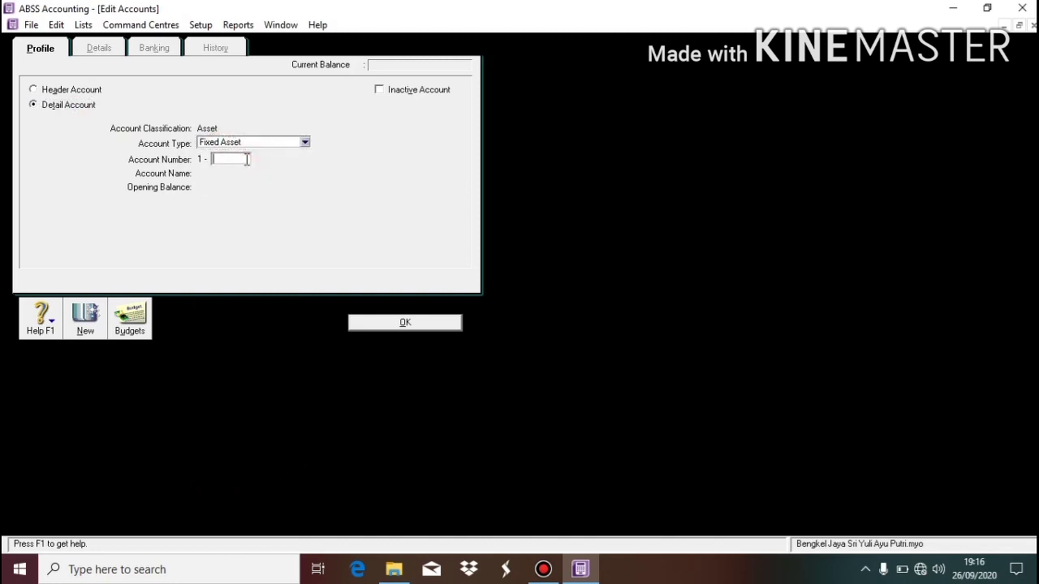
pyautogui.write('1')
pyautogui.press('BackSpace')
pyautogui.write('2101')
pyautogui.press('Tab')
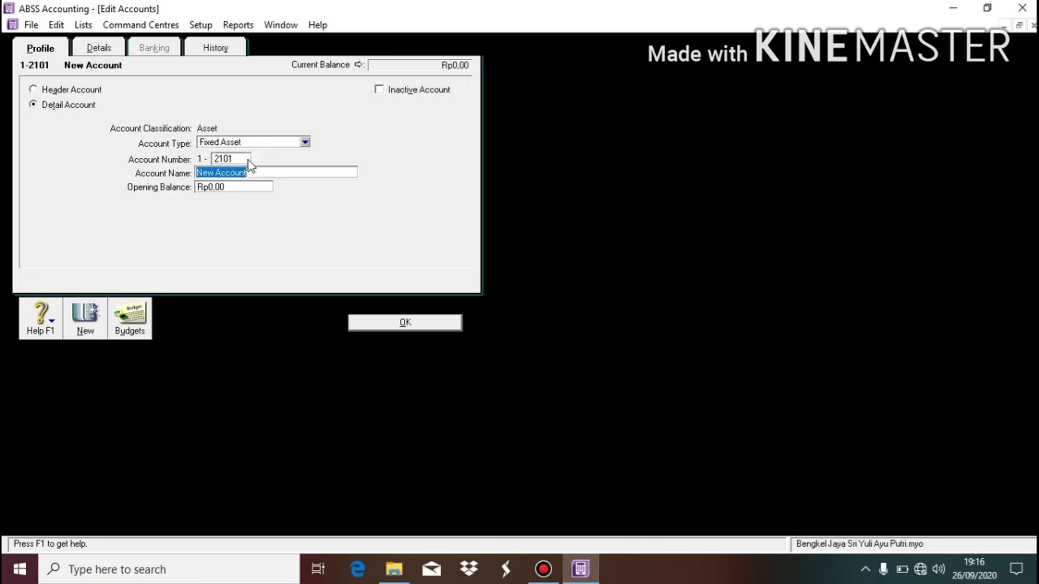
pyautogui.write('Acum')
pyautogui.press('BackSpace')
pyautogui.press('BackSpace')
pyautogui.write('cum')
pyautogui.write('Equipment')
pyautogui.click(376, 324)
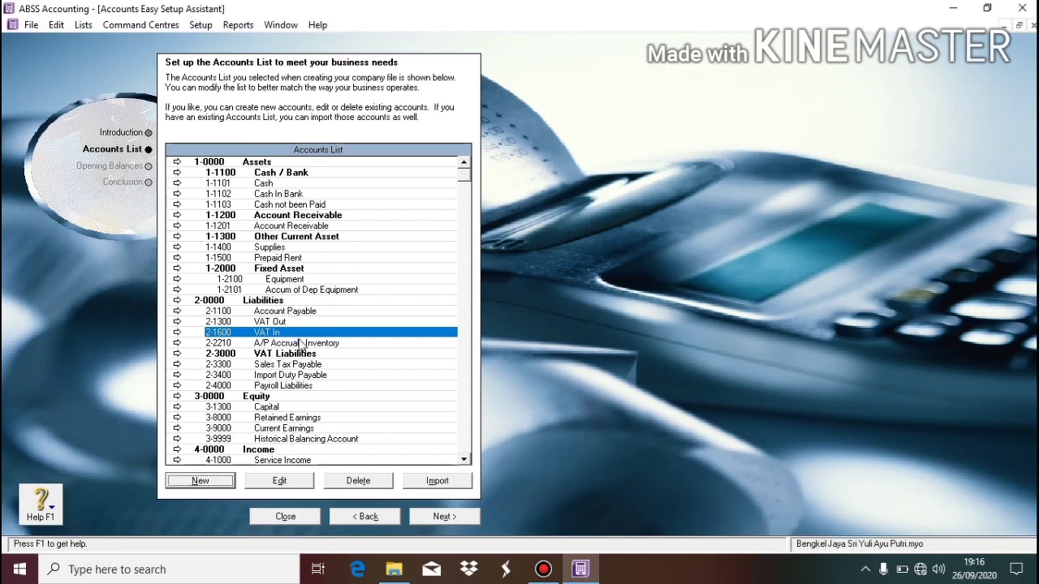
pyautogui.click(219, 479)
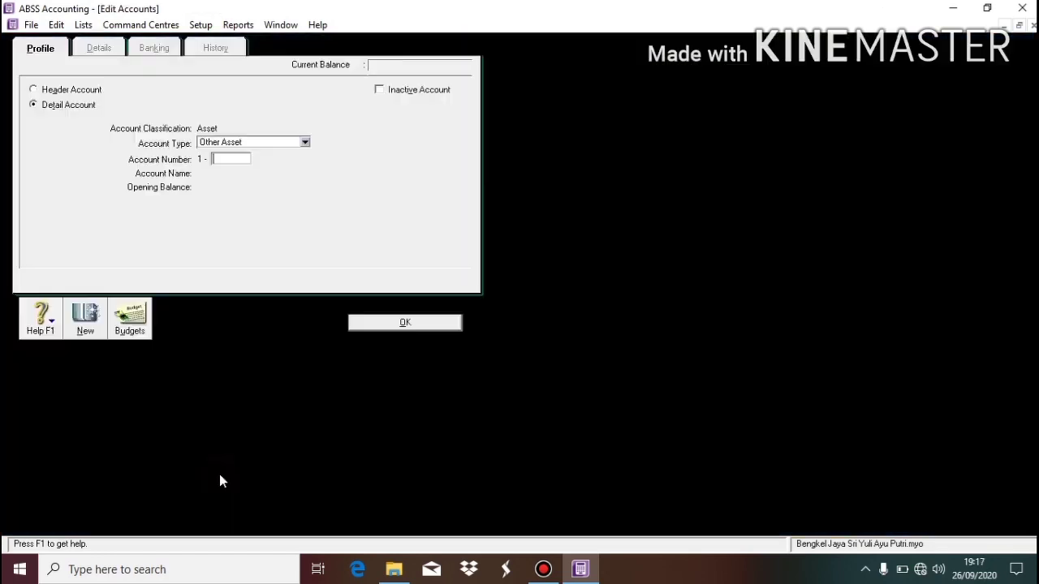
# Create Liability header account 1200 named 'Other Liablity' and select it in the list.
pyautogui.click(71, 91)
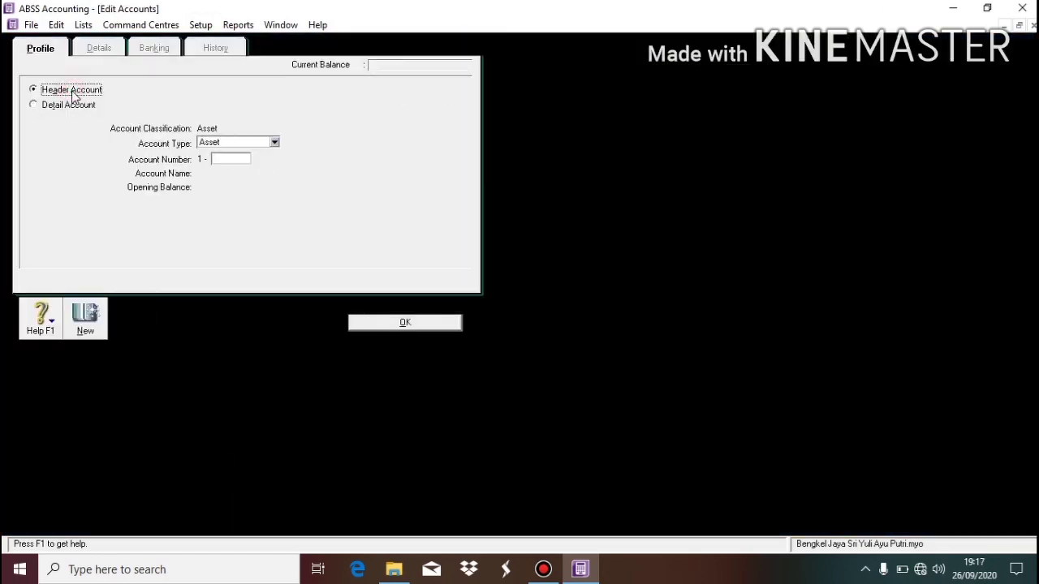
pyautogui.click(225, 145)
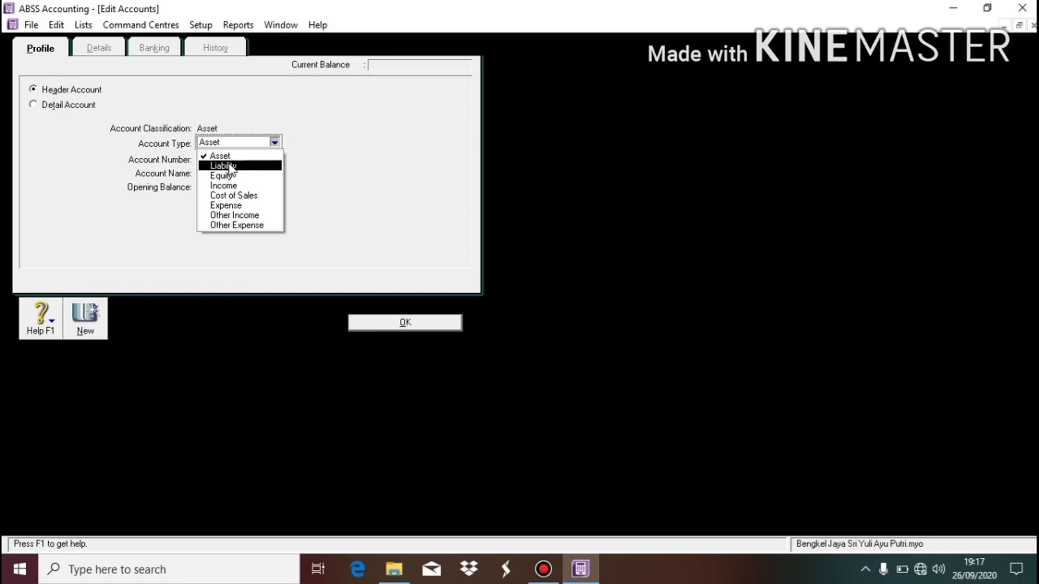
pyautogui.click(226, 165)
pyautogui.click(225, 160)
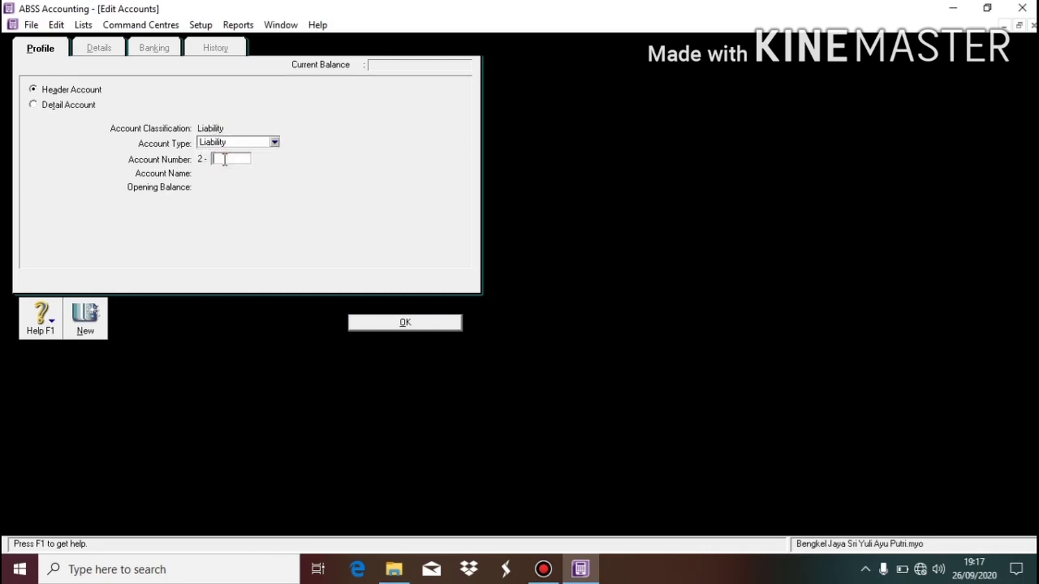
pyautogui.write('1200')
pyautogui.press('Tab')
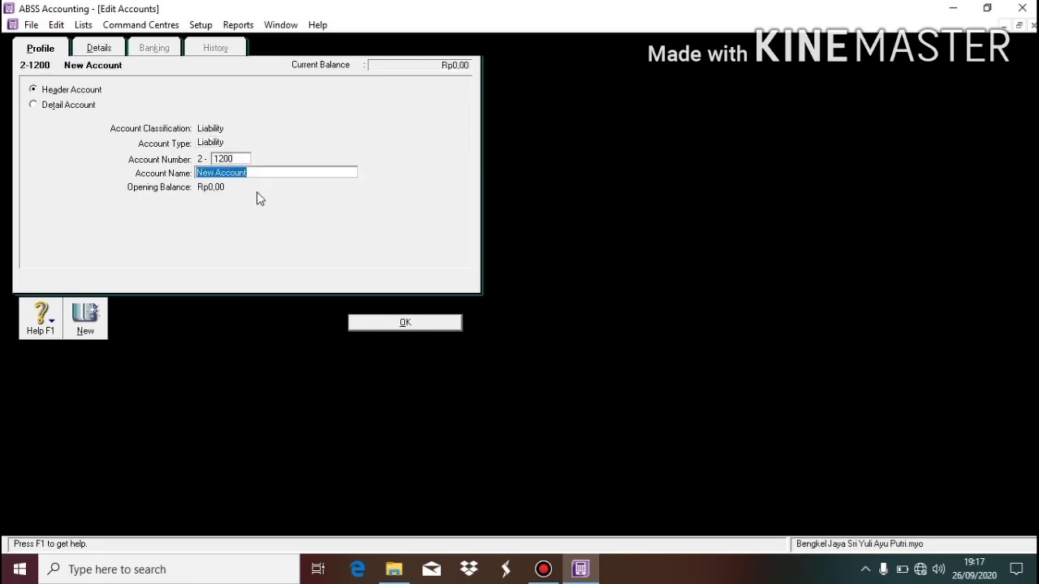
pyautogui.write('Other')
pyautogui.press('Tab')
pyautogui.click(250, 175)
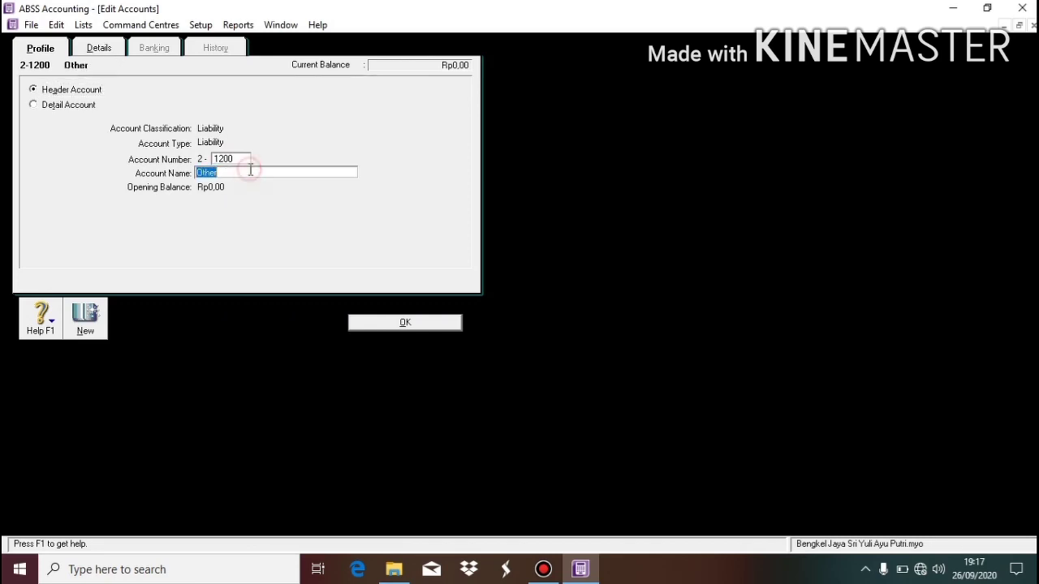
pyautogui.click(249, 174)
pyautogui.write('Liablity')
pyautogui.click(399, 321)
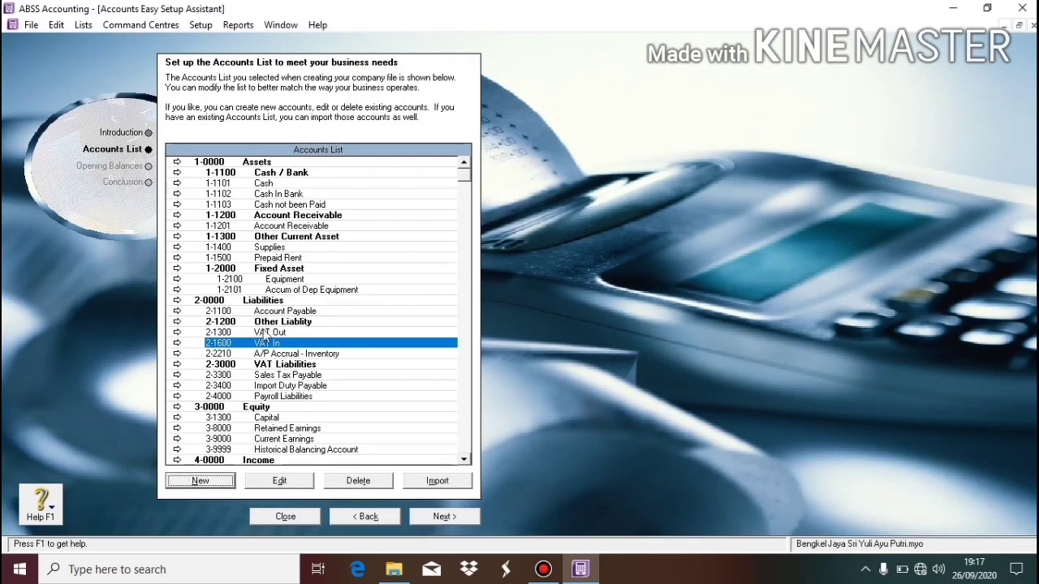
pyautogui.click(279, 323)
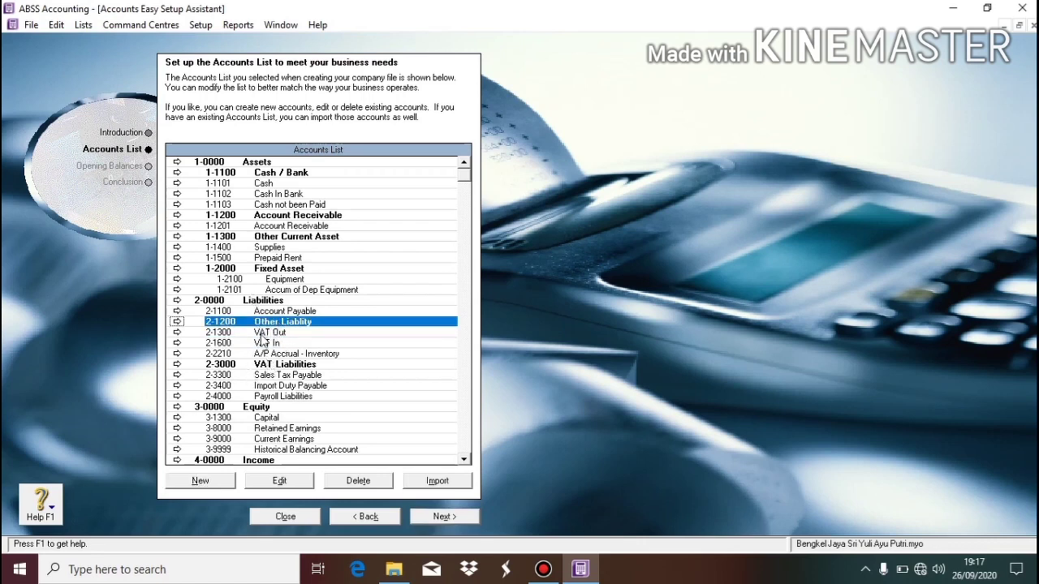
# Select the Capital account and start a new Equity-type detail account, ready for its number.
pyautogui.click(260, 407)
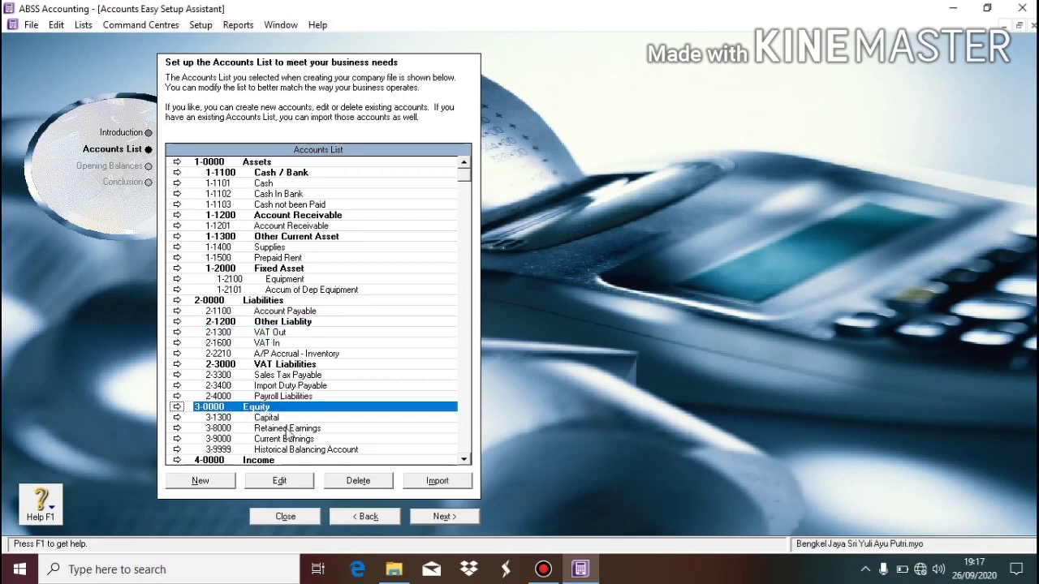
pyautogui.click(281, 419)
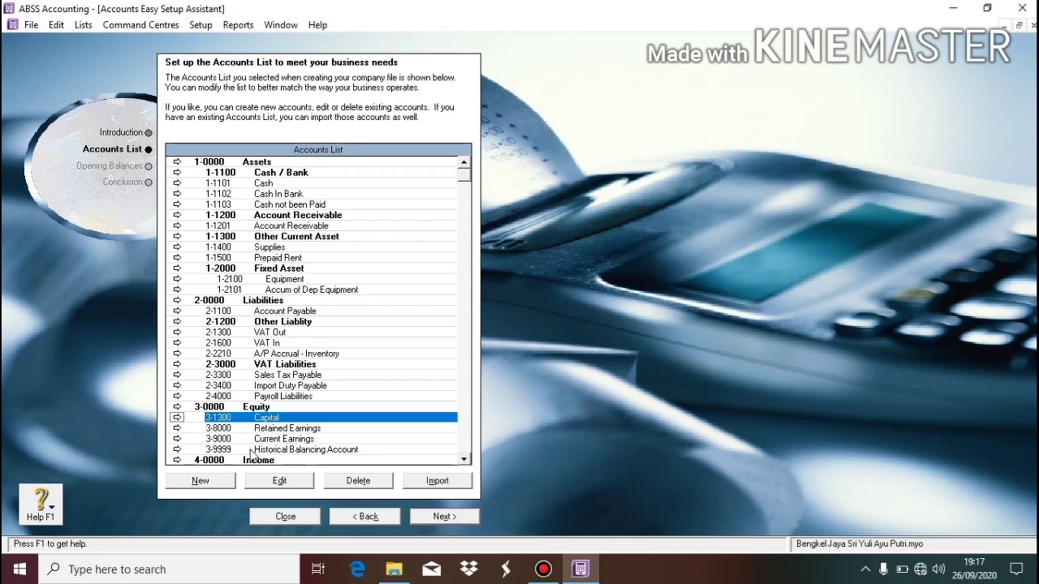
pyautogui.click(208, 480)
pyautogui.click(84, 106)
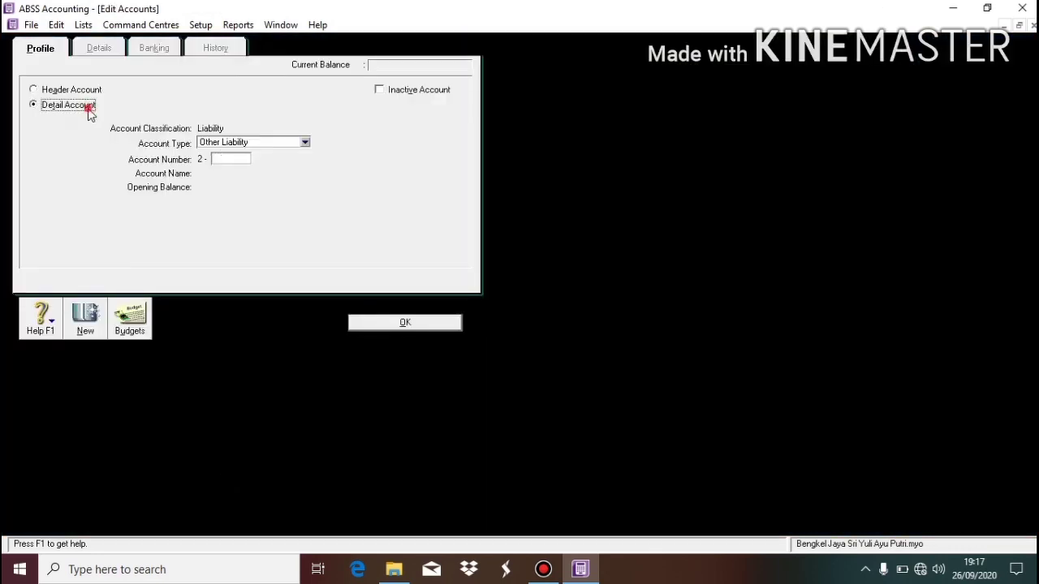
pyautogui.click(221, 142)
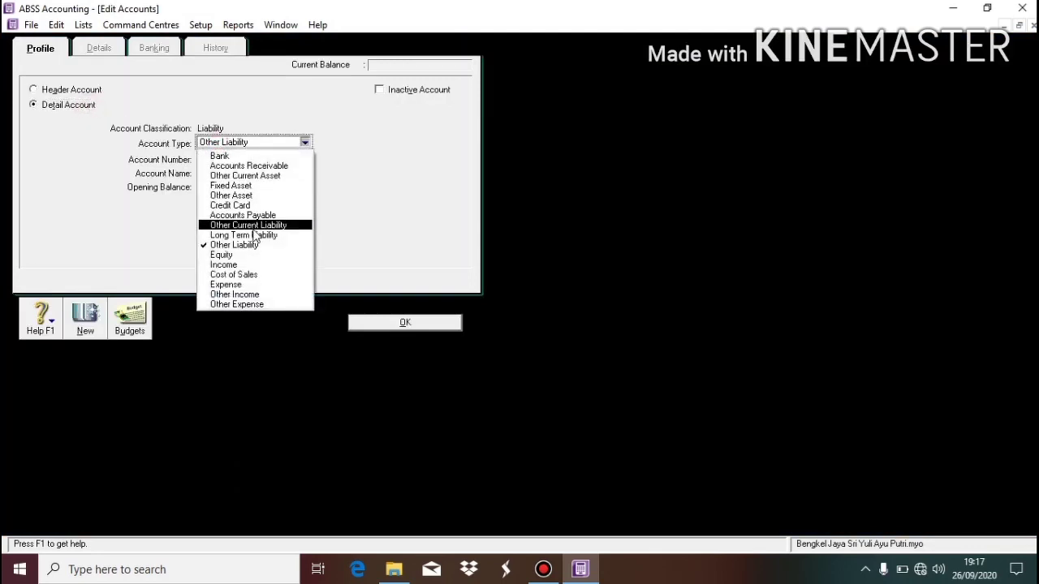
pyautogui.click(261, 256)
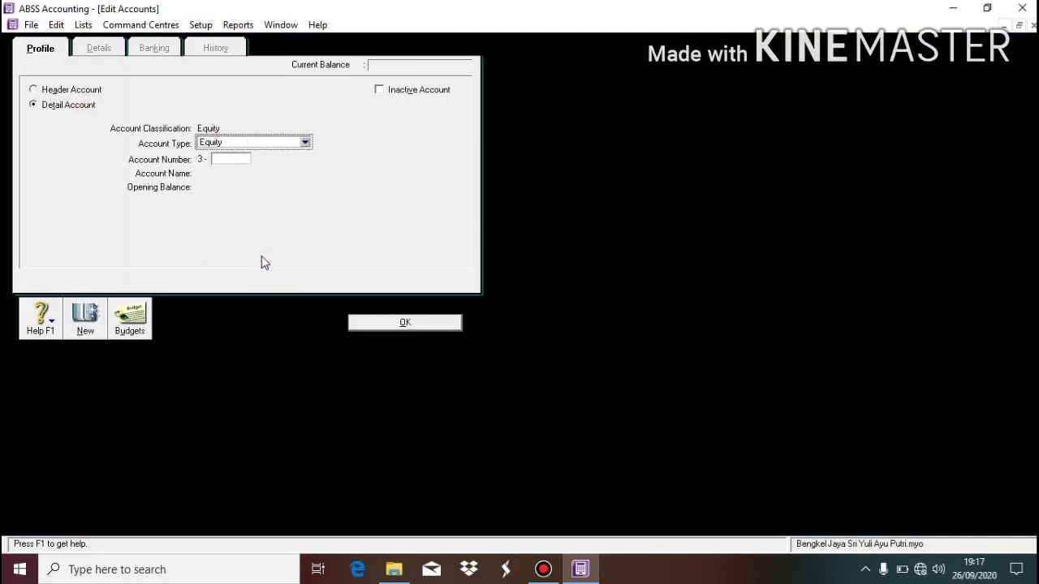
pyautogui.click(217, 157)
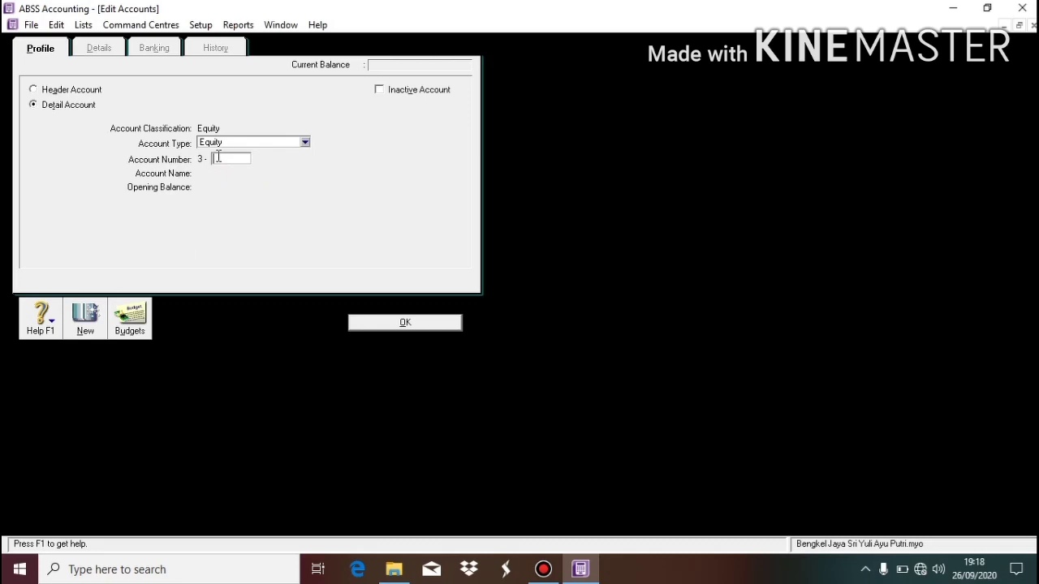
# Save Equity detail account 3-1400 named 'Withdrawal' and scroll down the accounts list.
pyautogui.write('1400')
pyautogui.press('Tab')
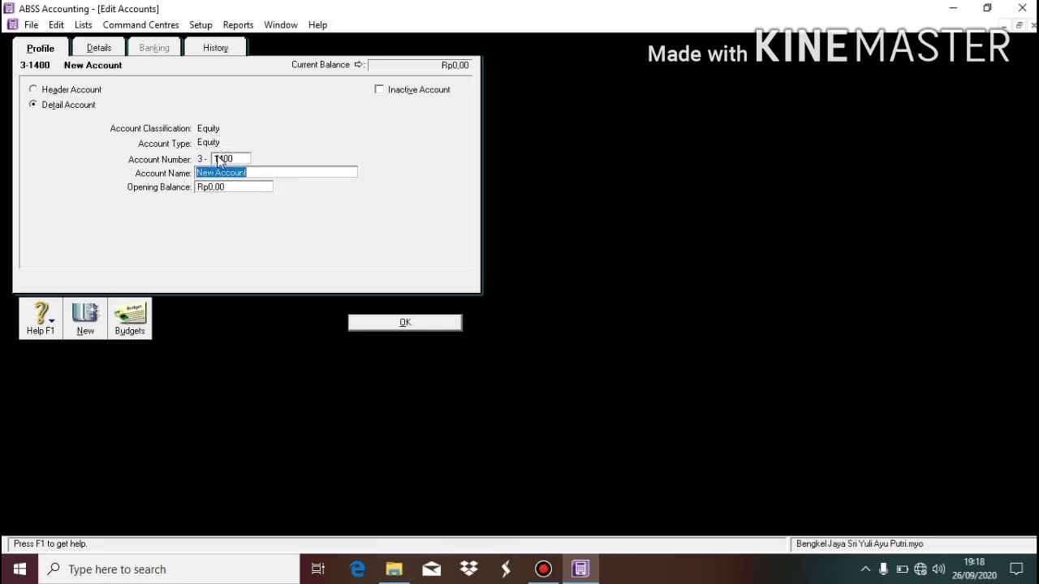
pyautogui.write('Withdrawal')
pyautogui.click(404, 322)
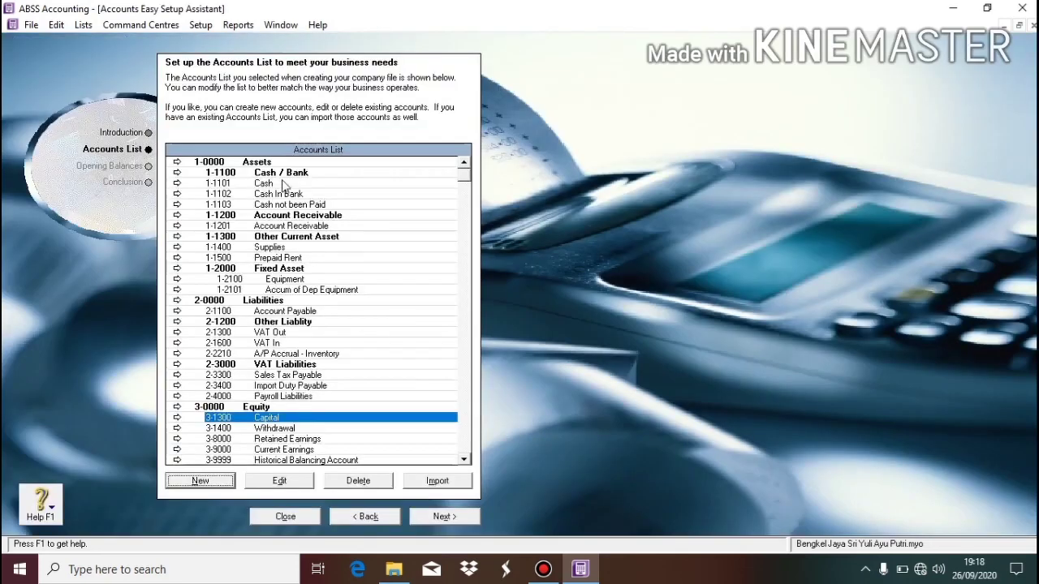
pyautogui.click(468, 448)
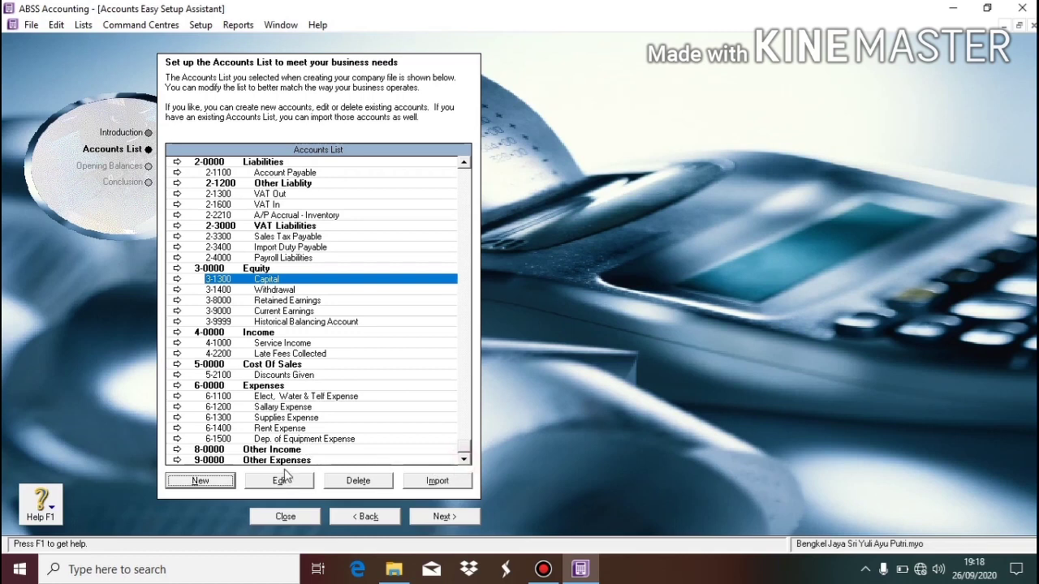
# Under the 8-0000 header, fill in an Other Income-type detail account 8-1100 named 'Other Income'.
pyautogui.click(271, 452)
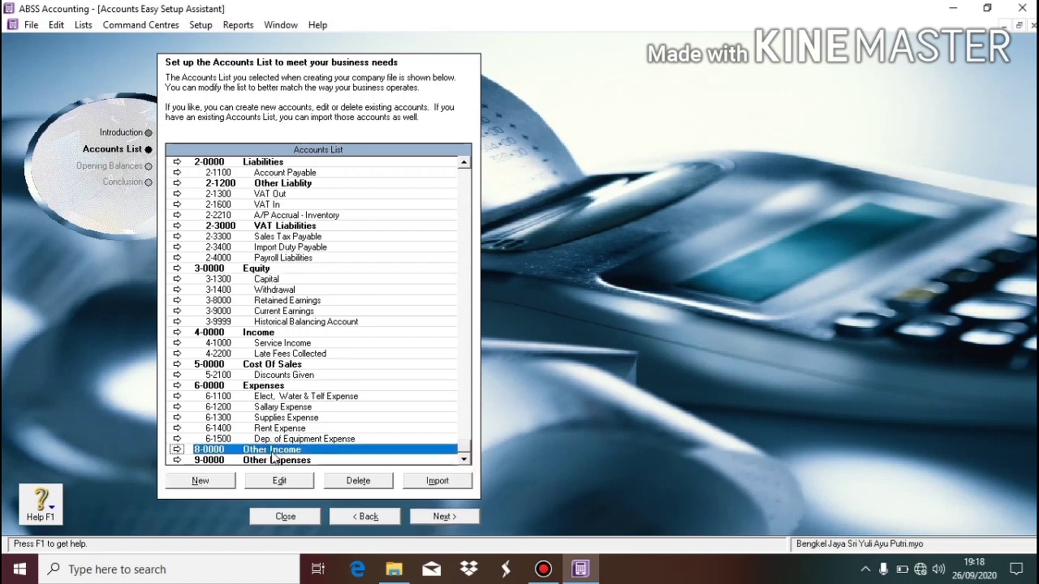
pyautogui.click(201, 481)
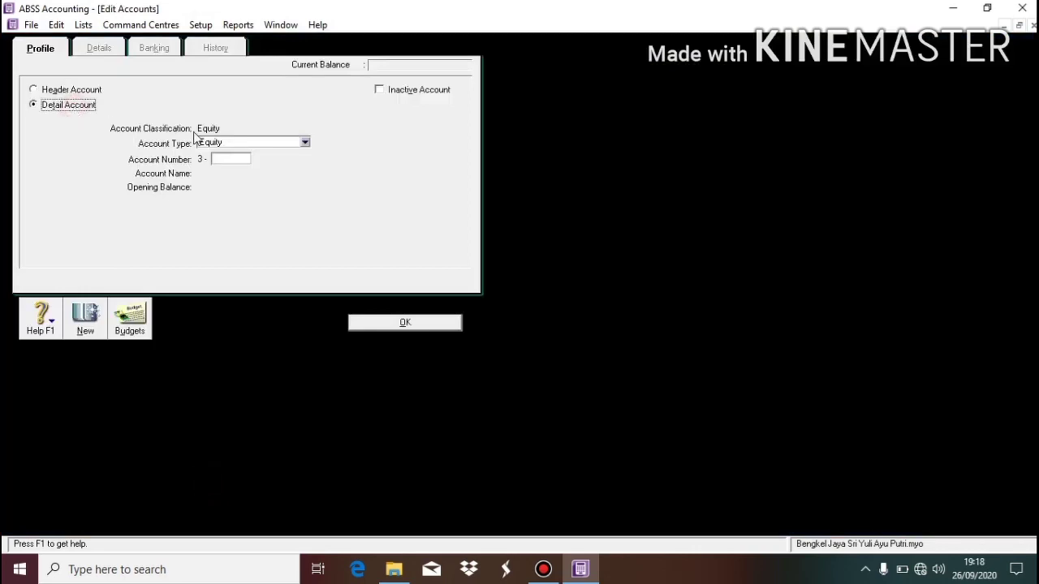
pyautogui.click(224, 143)
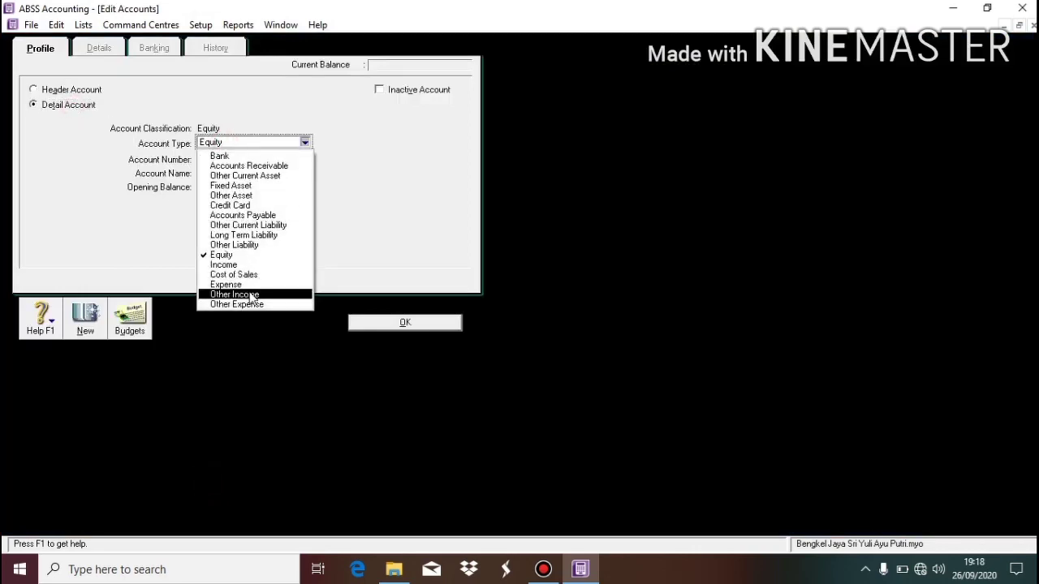
pyautogui.click(235, 293)
pyautogui.click(232, 159)
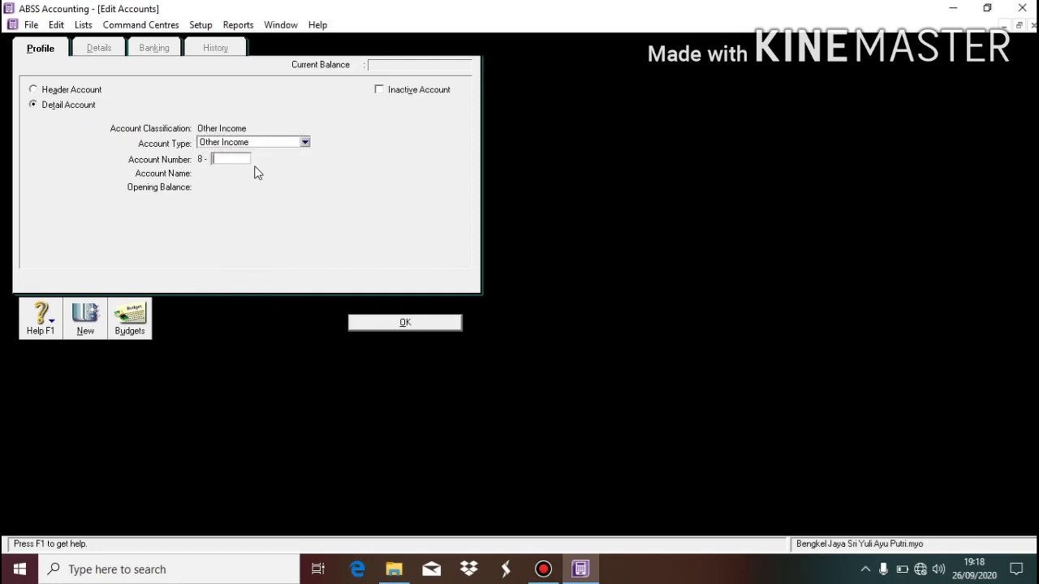
pyautogui.write('1100')
pyautogui.press('Tab')
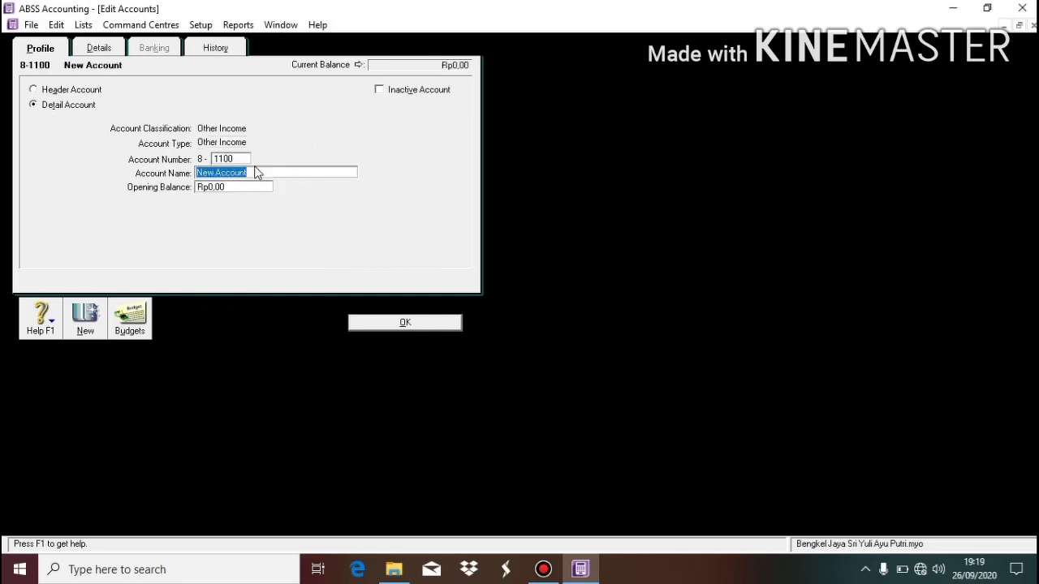
pyautogui.write('Other Income')
# Save 8-1100 Other Income, then add Other Expense-type account 9-1100 'Other Expense' under 9-0000.
pyautogui.click(387, 322)
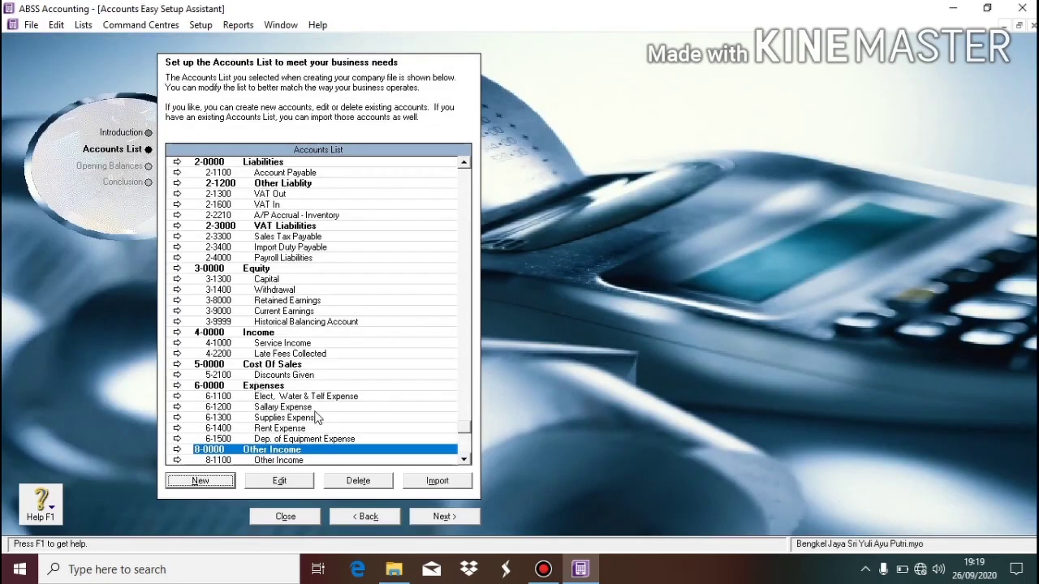
pyautogui.click(464, 459)
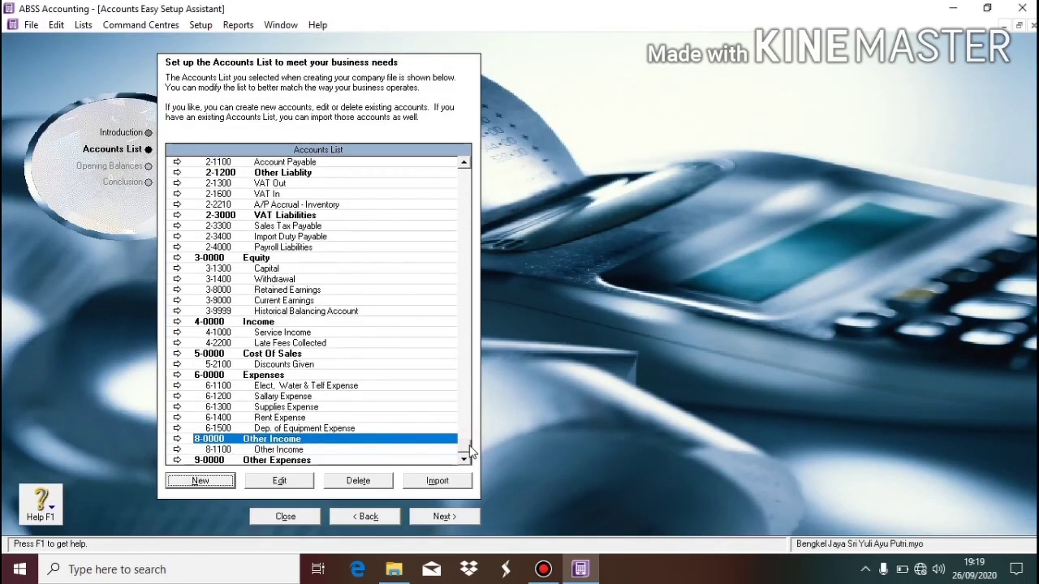
pyautogui.click(294, 460)
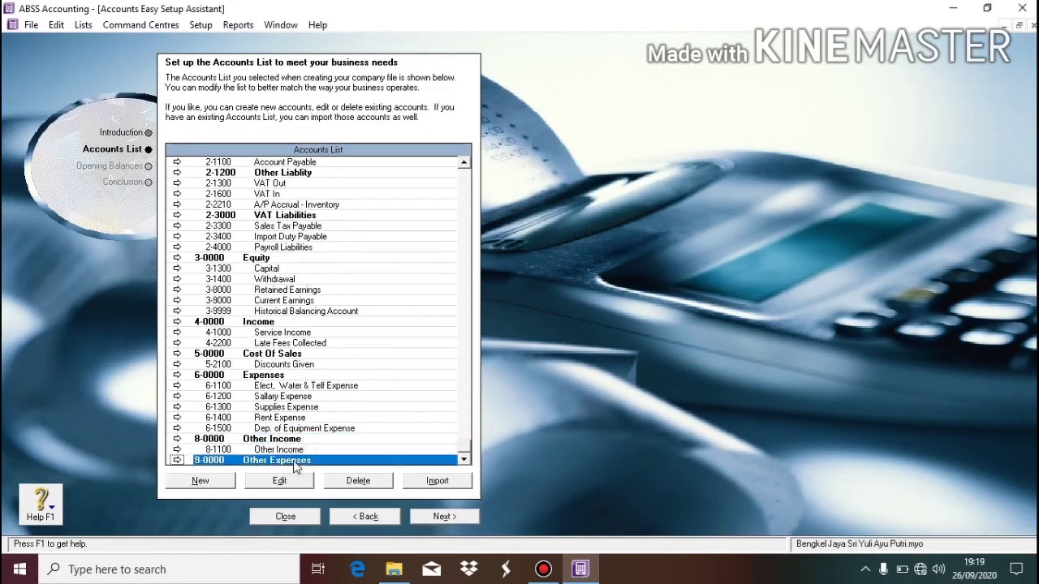
pyautogui.click(200, 482)
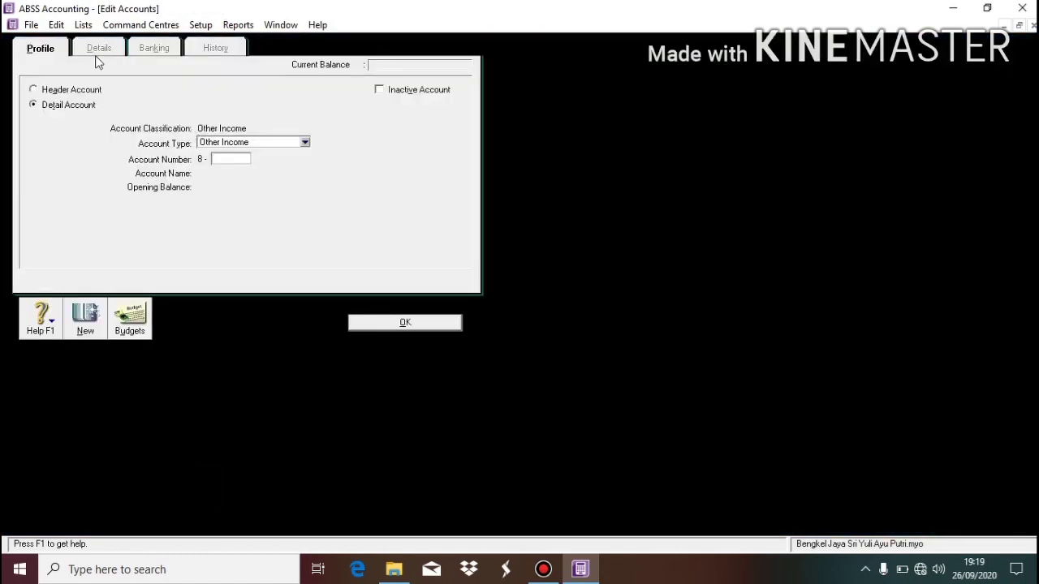
pyautogui.click(229, 143)
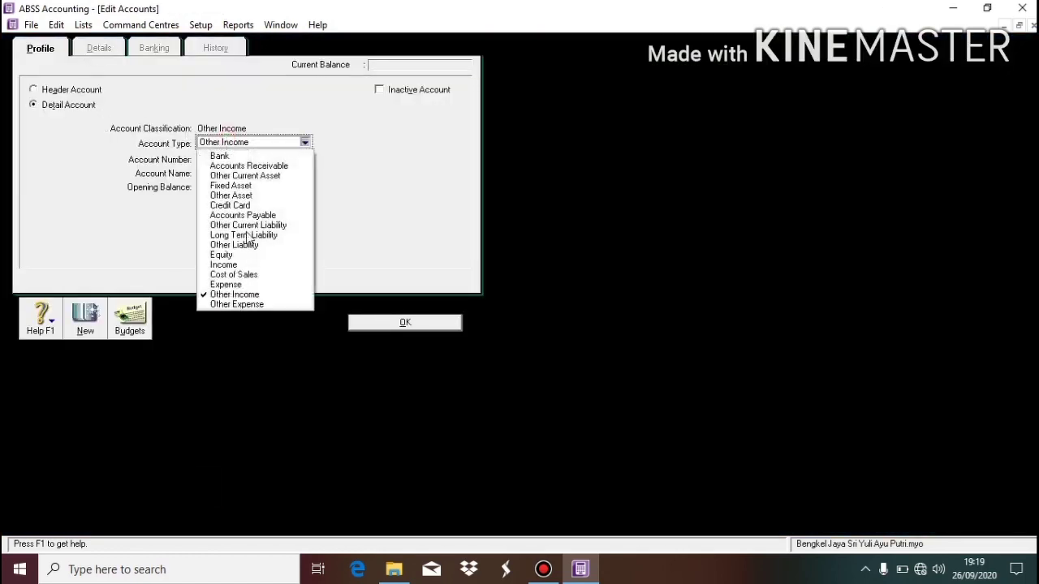
pyautogui.click(262, 304)
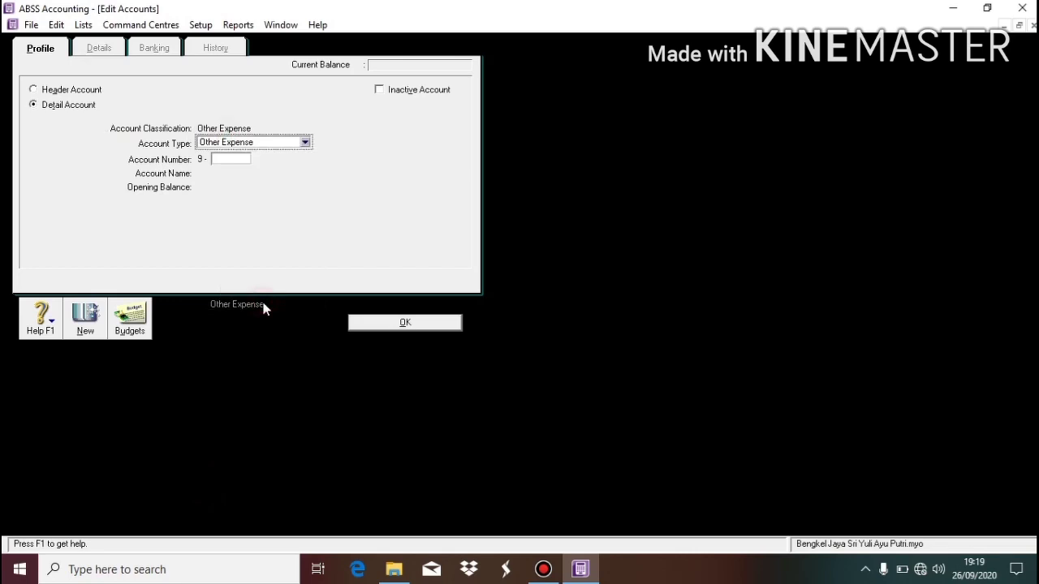
pyautogui.click(235, 163)
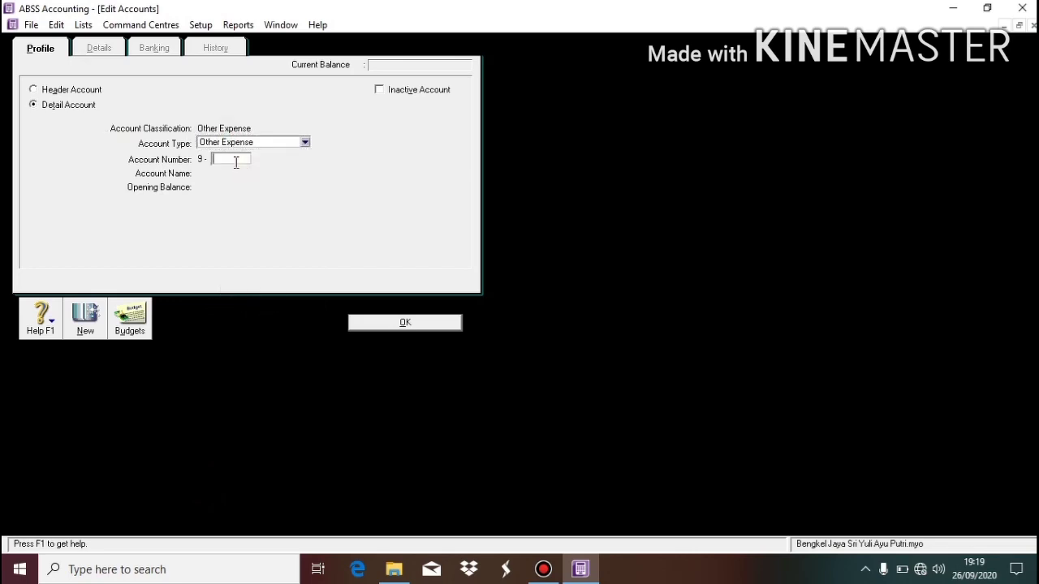
pyautogui.write('1100')
pyautogui.press('Tab')
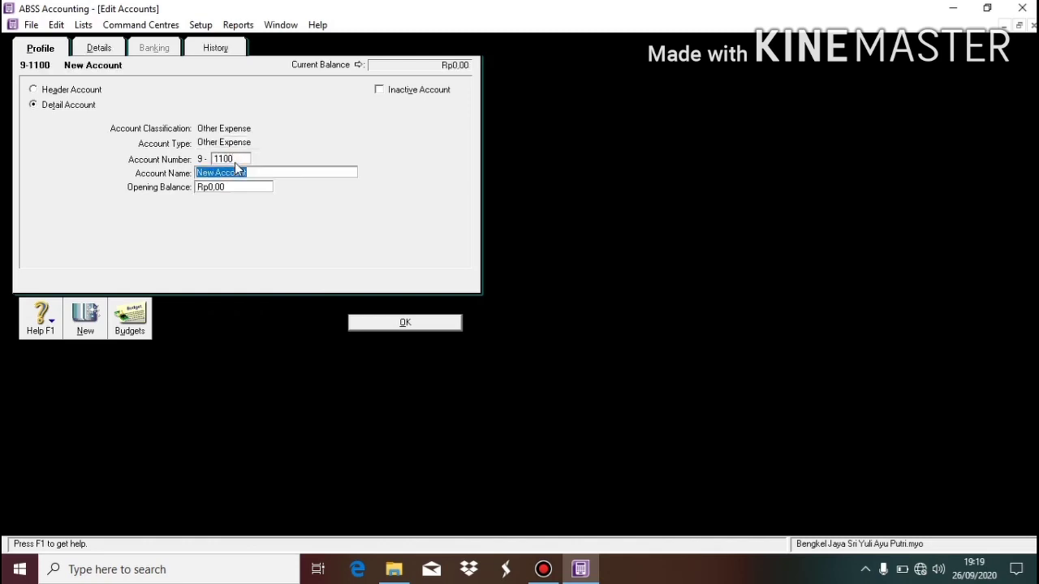
pyautogui.write('Other Expense')
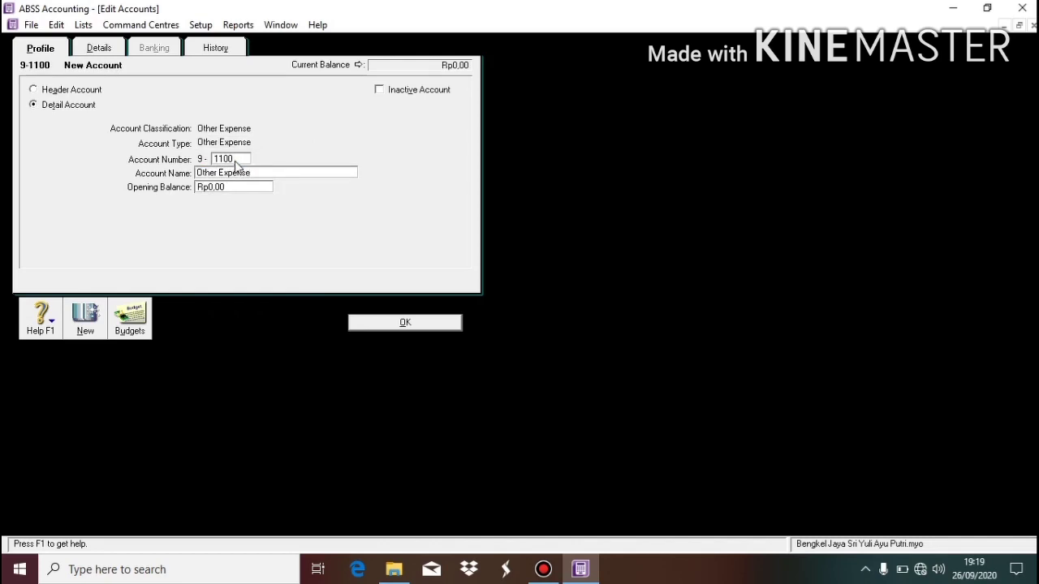
pyautogui.click(410, 325)
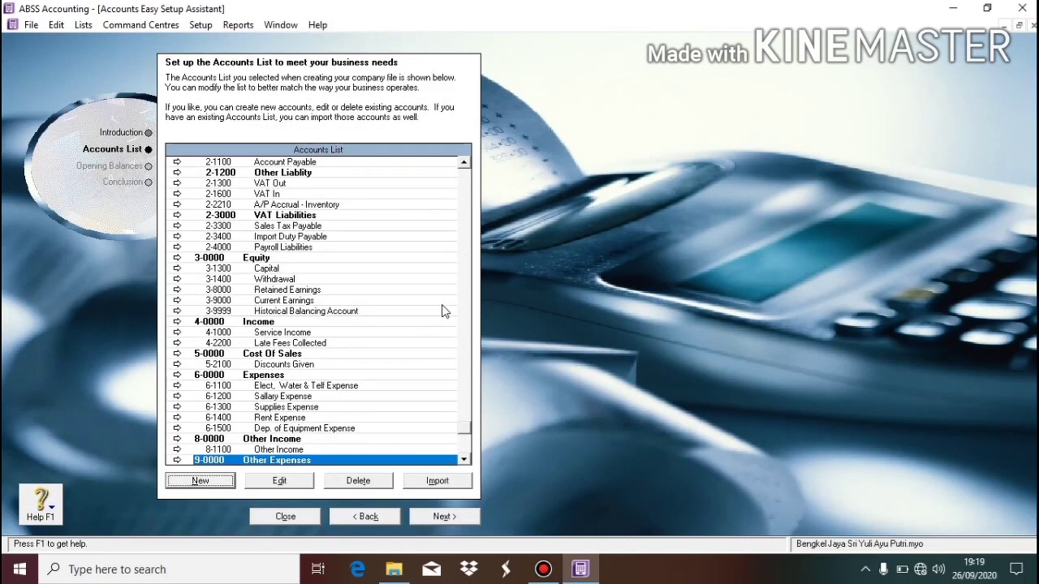
# Renumber 6-5100 Wages & Sallaries to 6-1500 and rename it 'Dep. of Equipment Expense'.
pyautogui.click(468, 195)
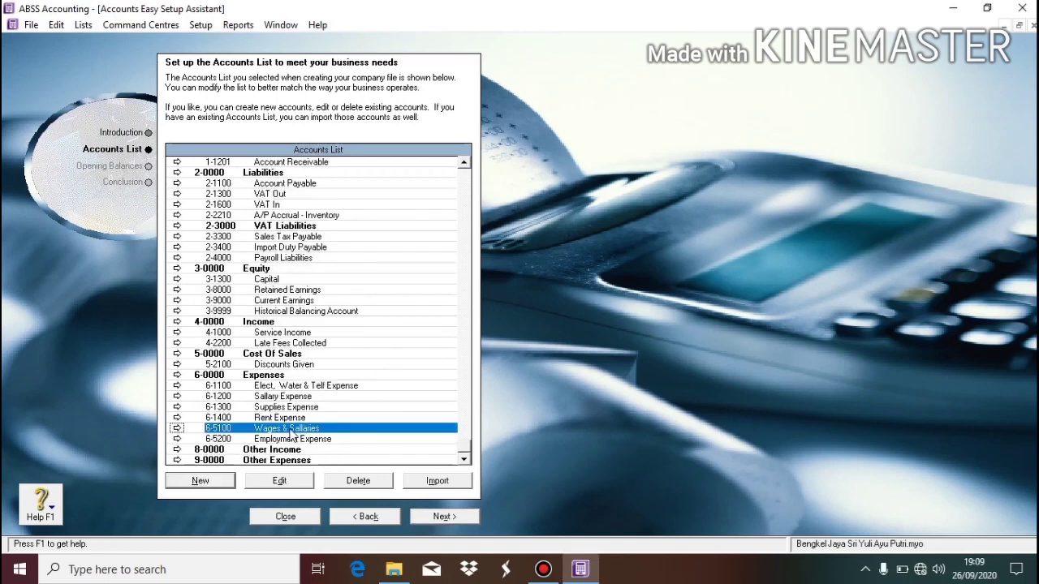
pyautogui.click(281, 480)
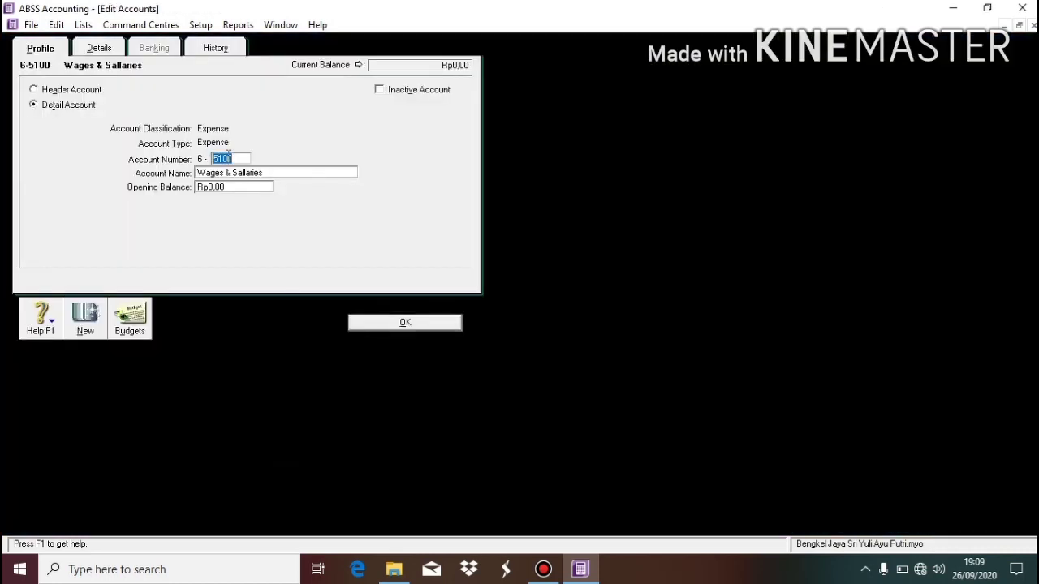
pyautogui.write('1500')
pyautogui.press('Tab')
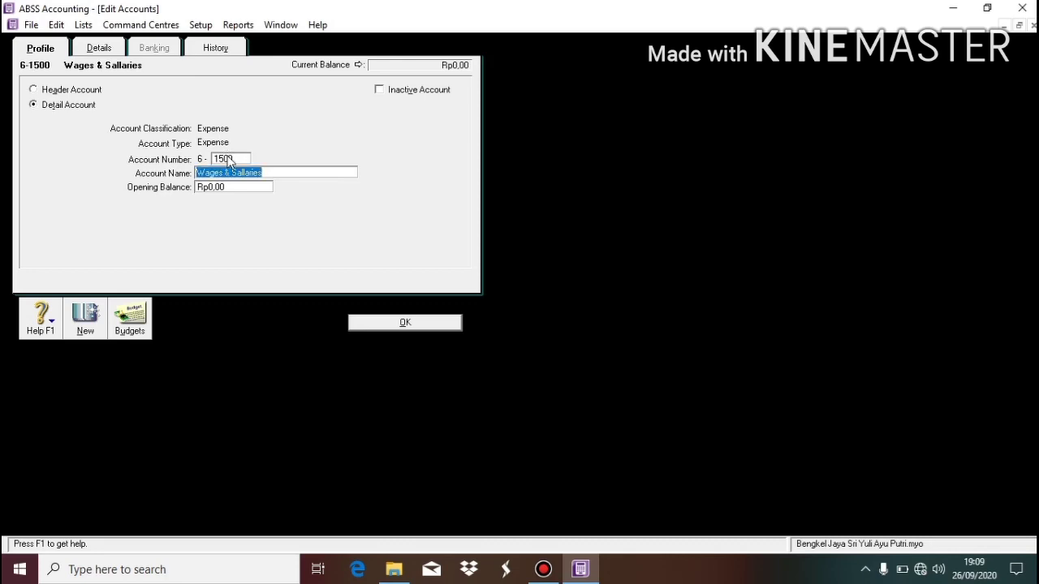
pyautogui.write('De')
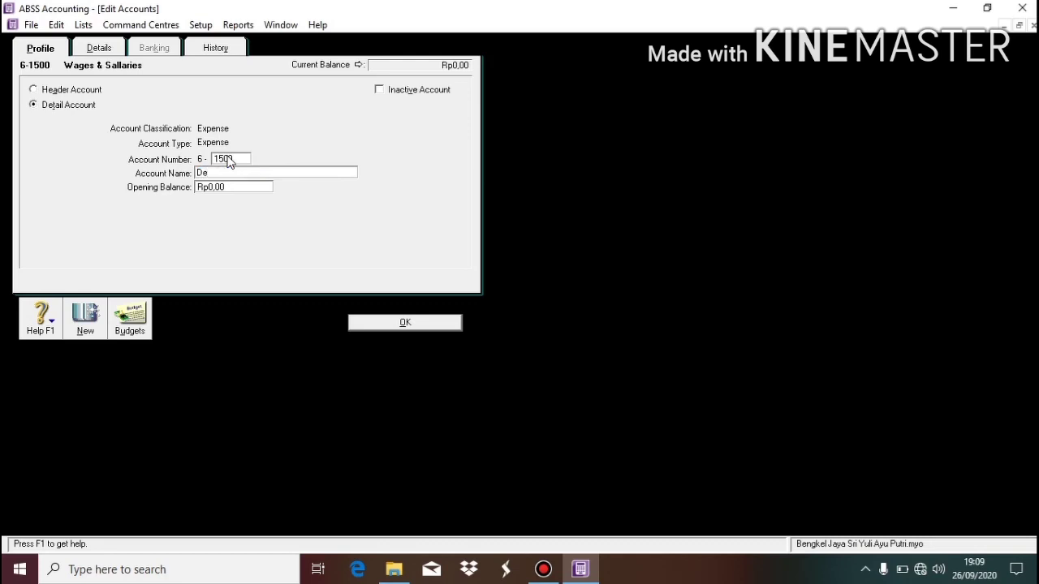
pyautogui.write('p. of Equipment Expense')
pyautogui.click(405, 322)
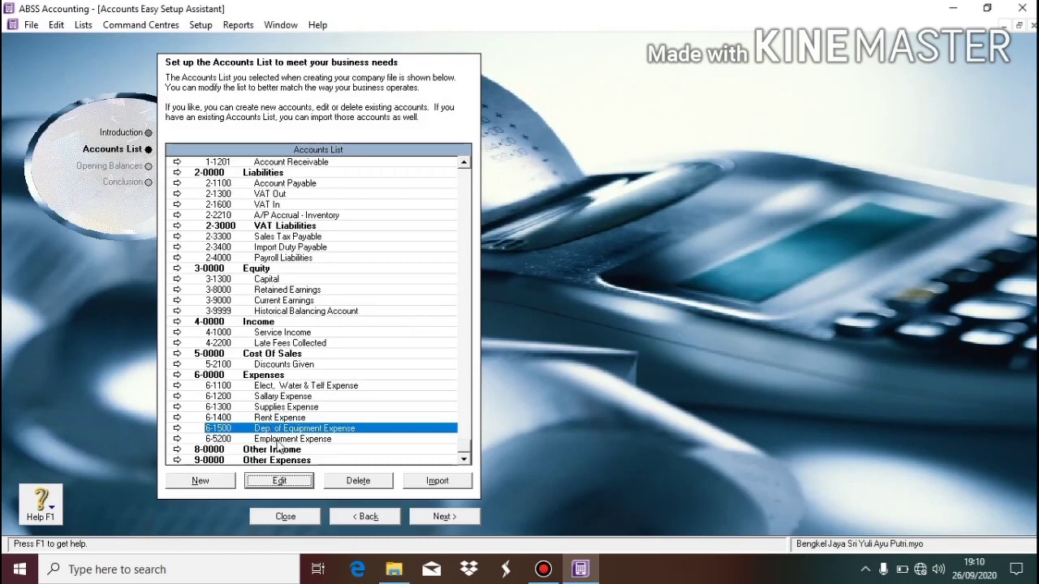
# Delete the 6-5200 Employment Expense account and scroll the list to confirm it is gone.
pyautogui.click(281, 440)
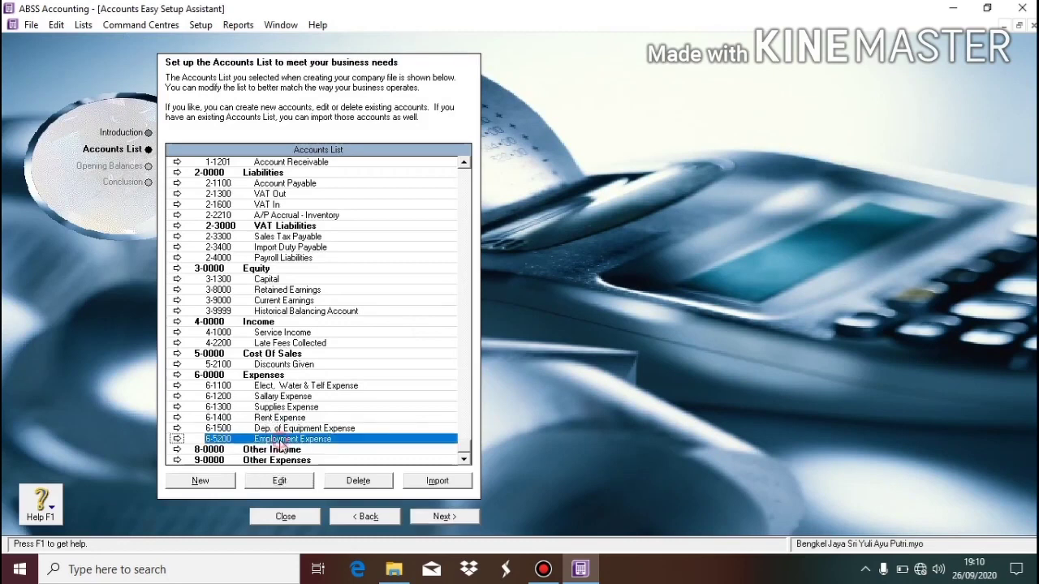
pyautogui.click(369, 482)
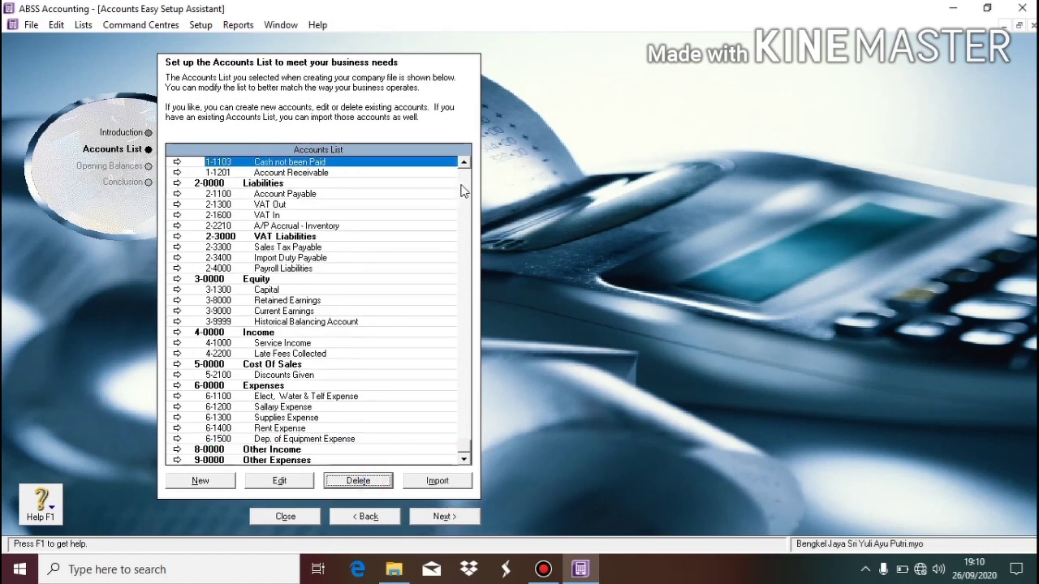
pyautogui.scroll(1, 464, 191)
pyautogui.scroll(-1, 465, 191)
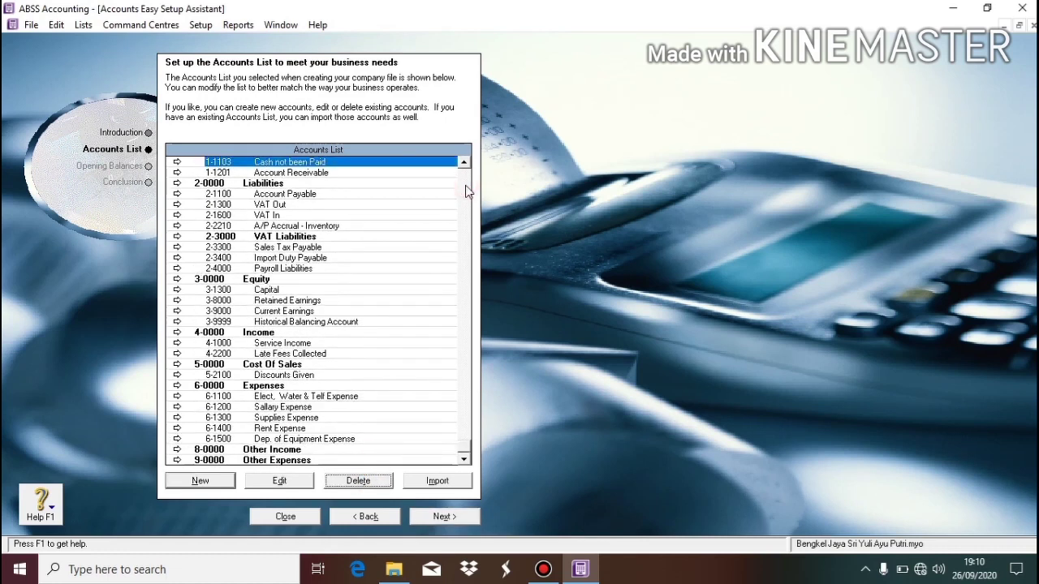
pyautogui.scroll(1, 465, 191)
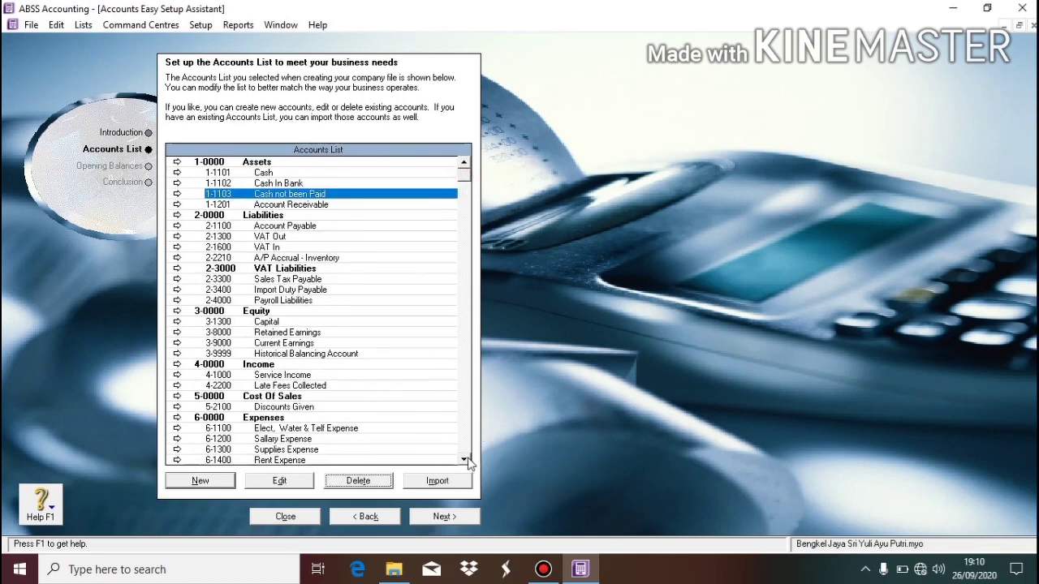
pyautogui.scroll(-1, 466, 454)
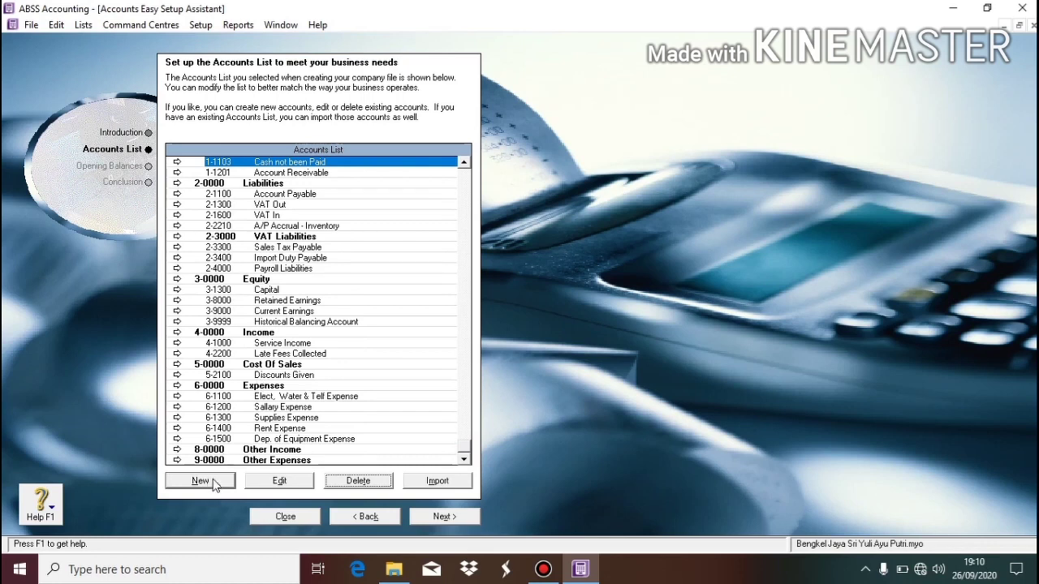
# Create an Asset-type header account numbered 1-1100 and named 'Cash / Bank'.
pyautogui.click(203, 481)
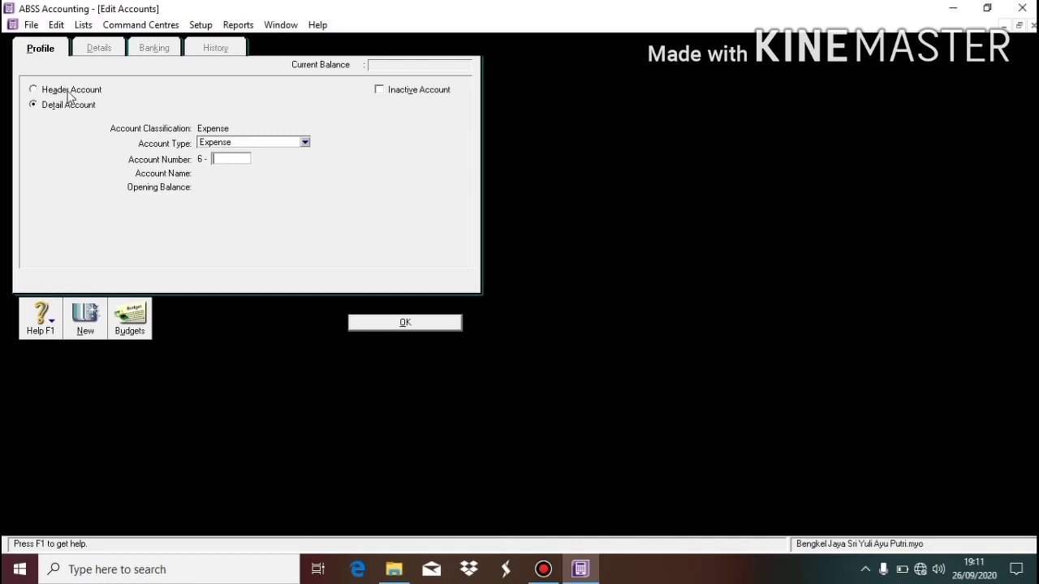
pyautogui.click(69, 91)
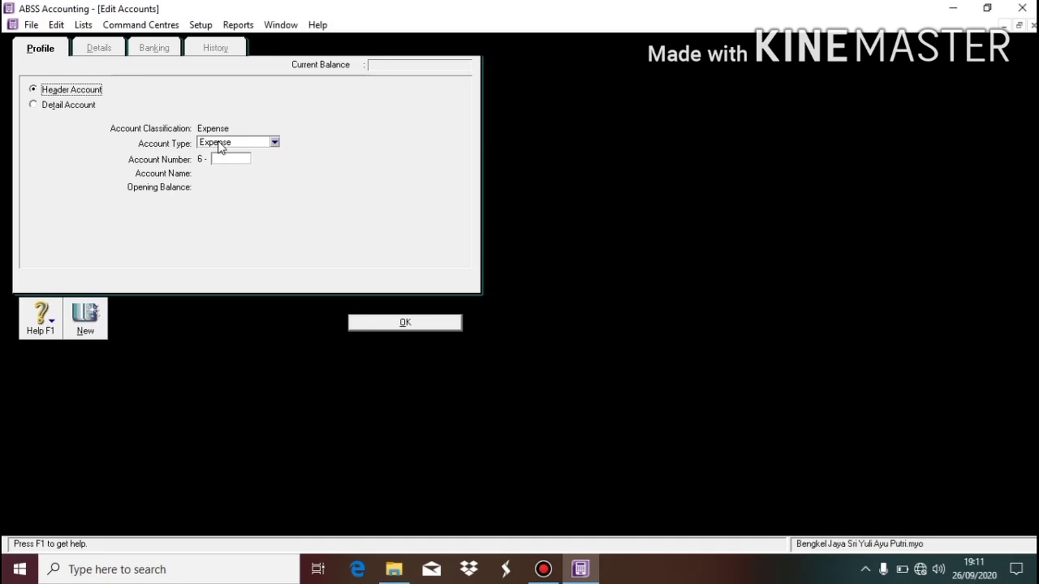
pyautogui.click(218, 147)
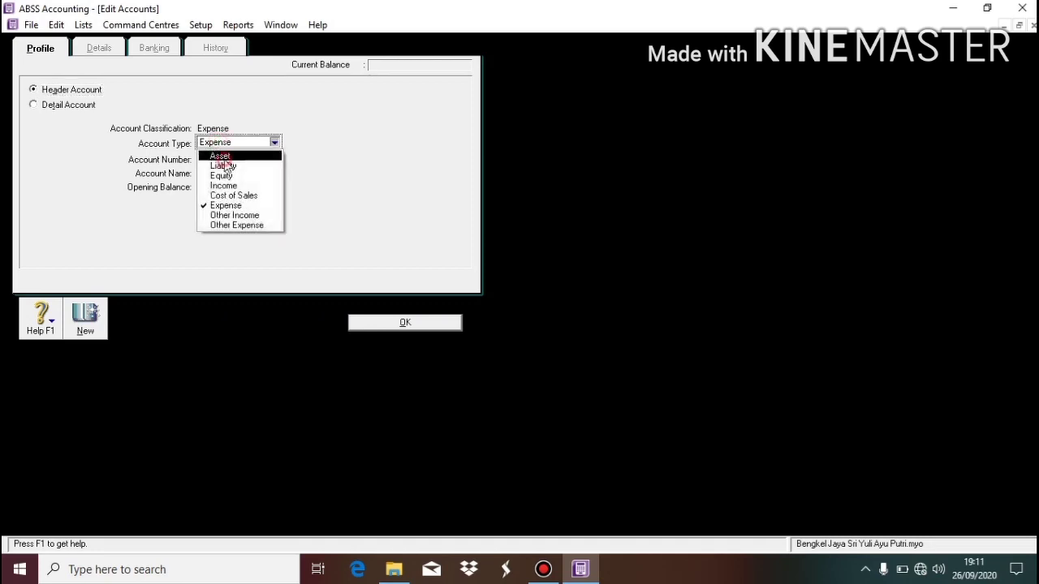
pyautogui.click(221, 154)
pyautogui.click(226, 159)
pyautogui.write('1')
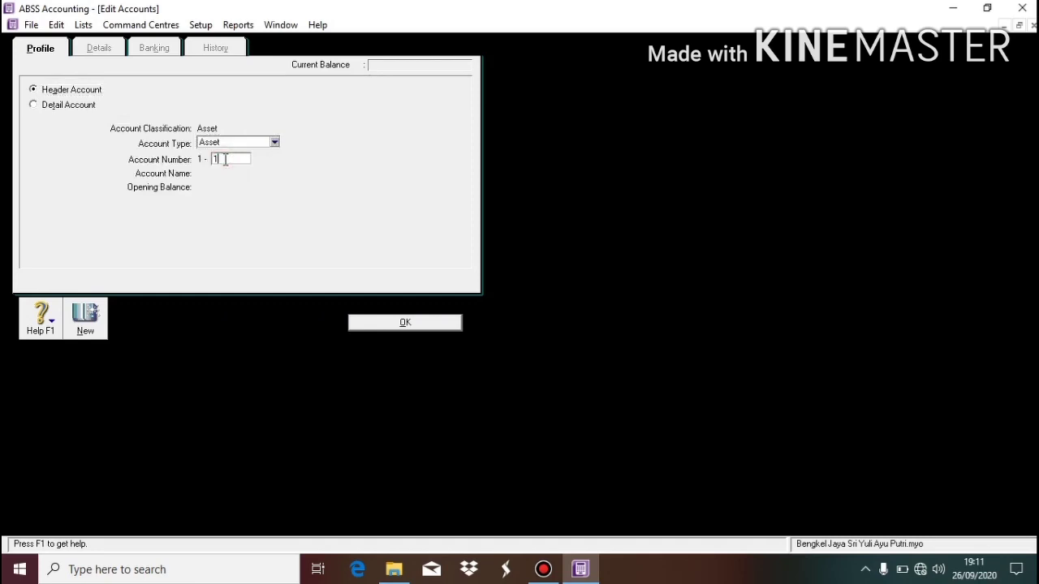
pyautogui.write('100')
pyautogui.press('Tab')
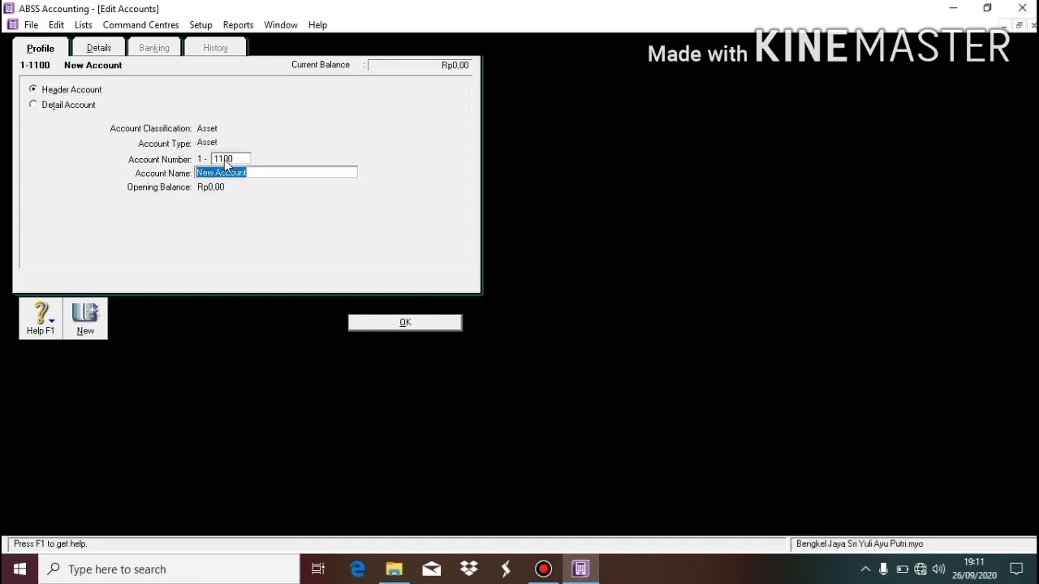
pyautogui.write('Cash / Bank')
pyautogui.click(402, 321)
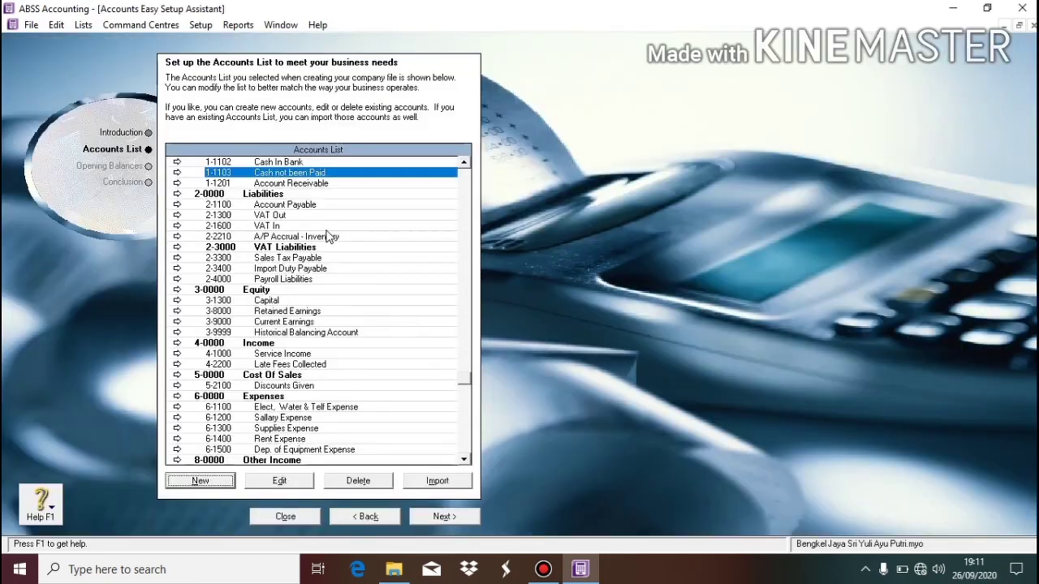
# Start a new header account of Asset type from the Accounts List.
pyautogui.scroll(1, 460, 204)
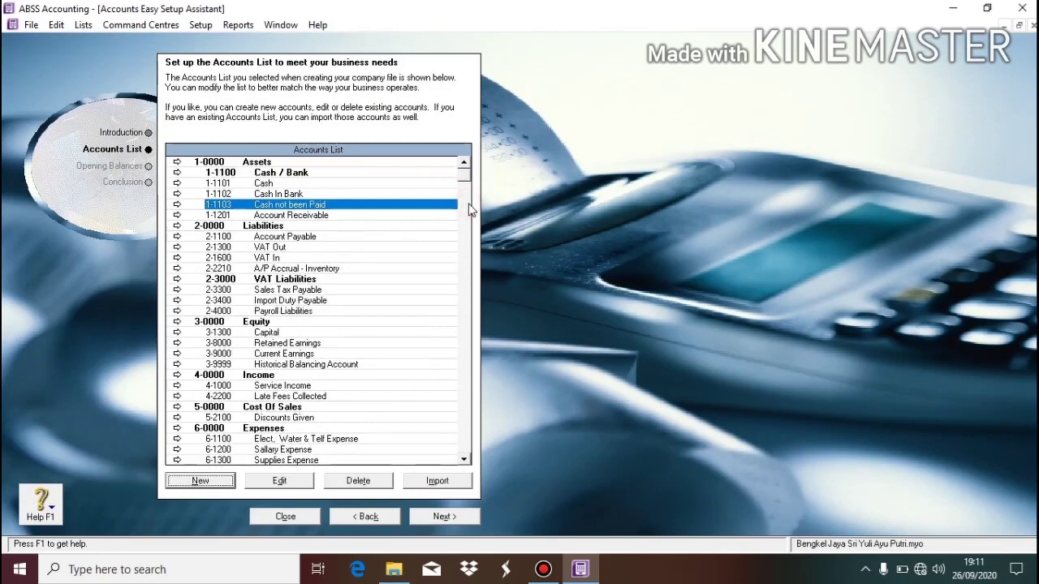
pyautogui.click(329, 218)
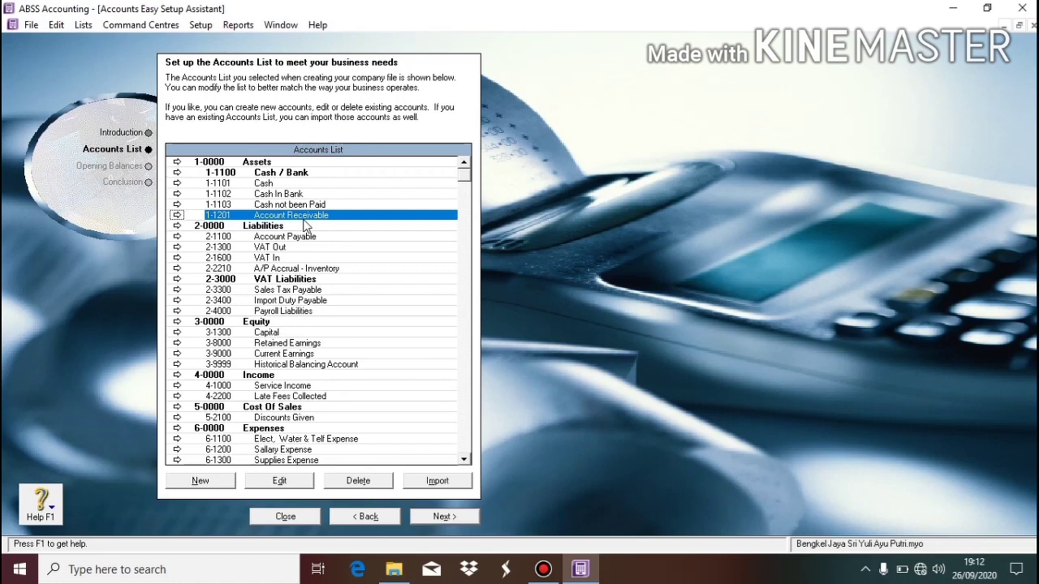
pyautogui.click(210, 482)
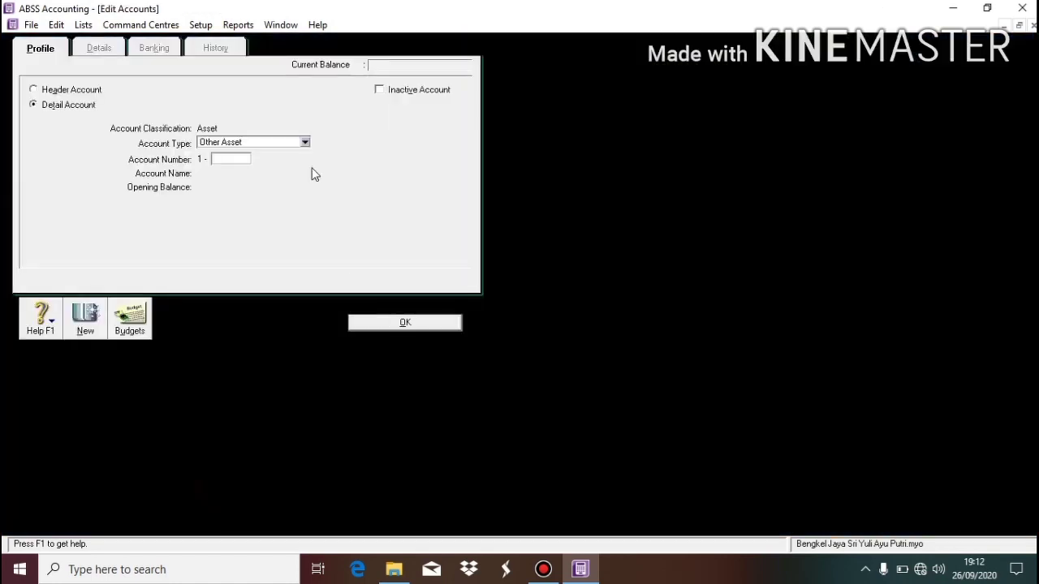
pyautogui.click(46, 93)
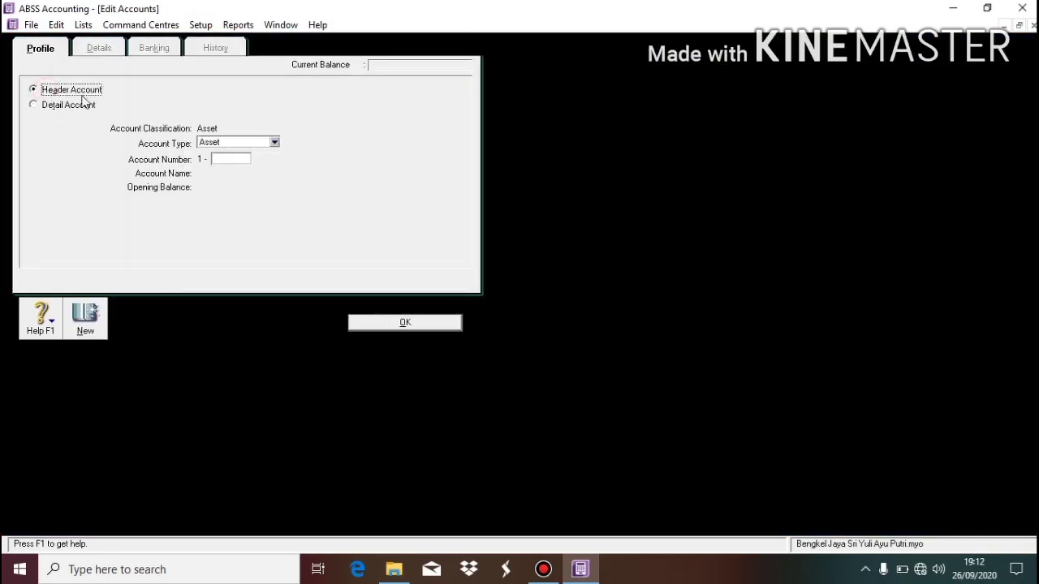
pyautogui.click(260, 144)
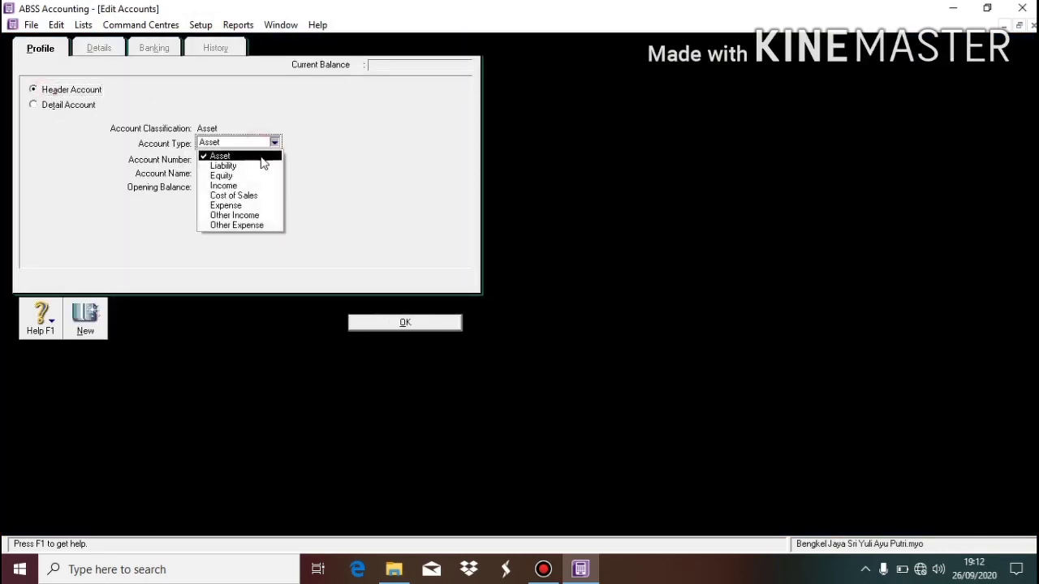
pyautogui.click(261, 157)
# Number the header 1-1200, name it 'Account Receivable', and save it.
pyautogui.click(235, 160)
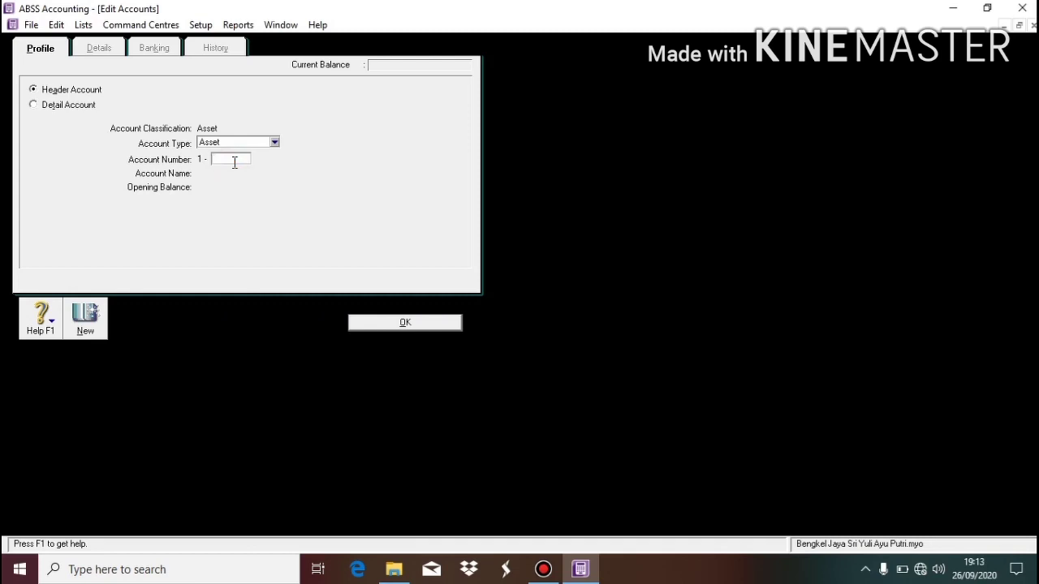
pyautogui.write('1200')
pyautogui.press('Tab')
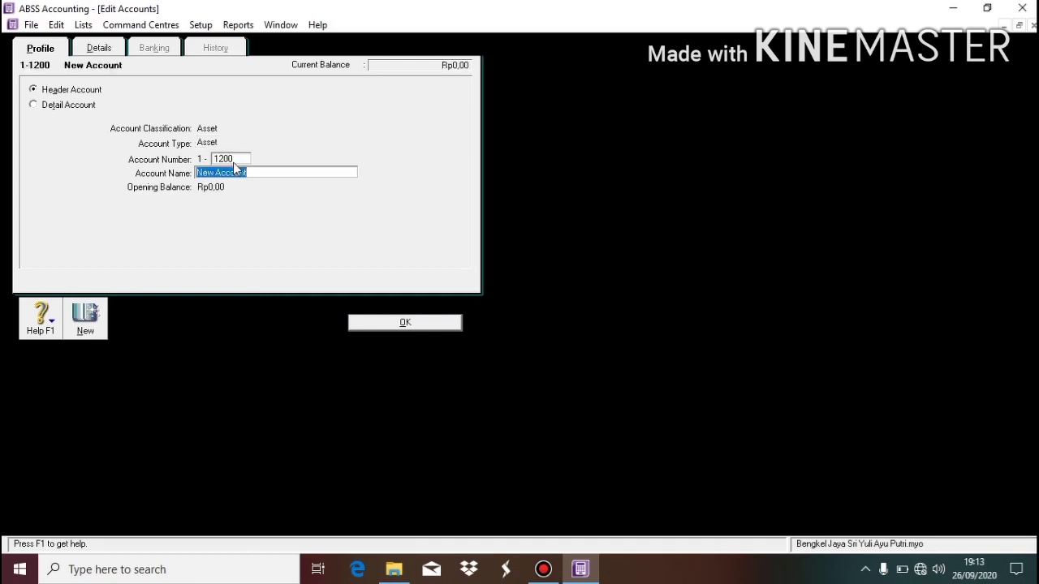
pyautogui.write('Account')
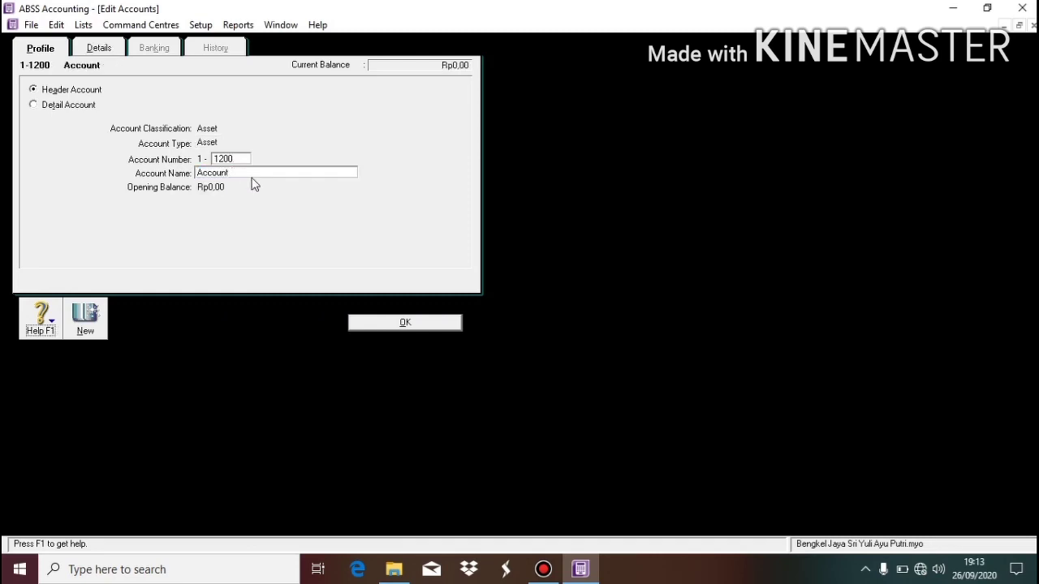
pyautogui.doubleClick(248, 171)
pyautogui.click(251, 170)
pyautogui.write('Receivable')
pyautogui.click(413, 324)
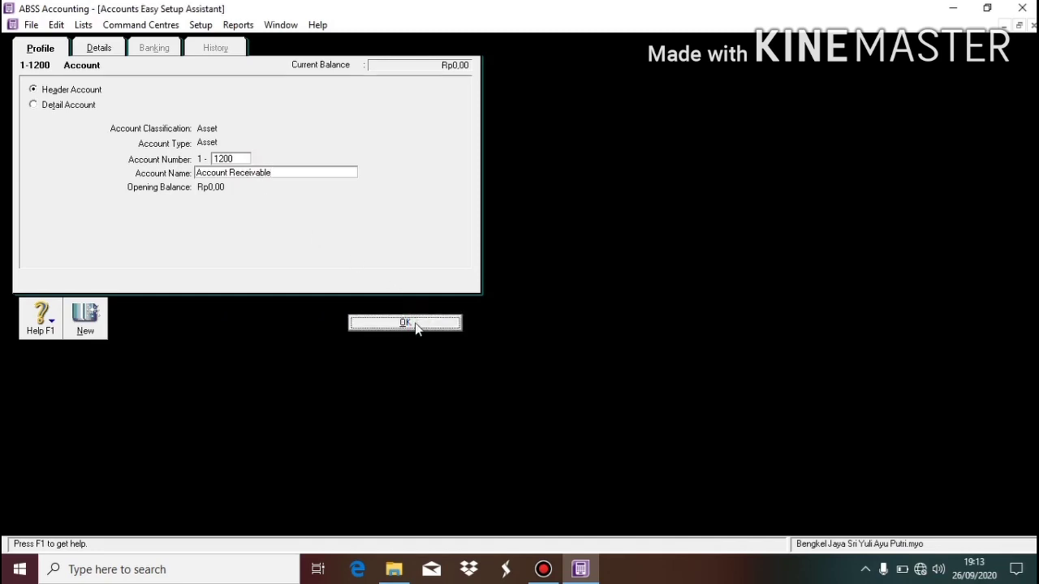
pyautogui.click(300, 258)
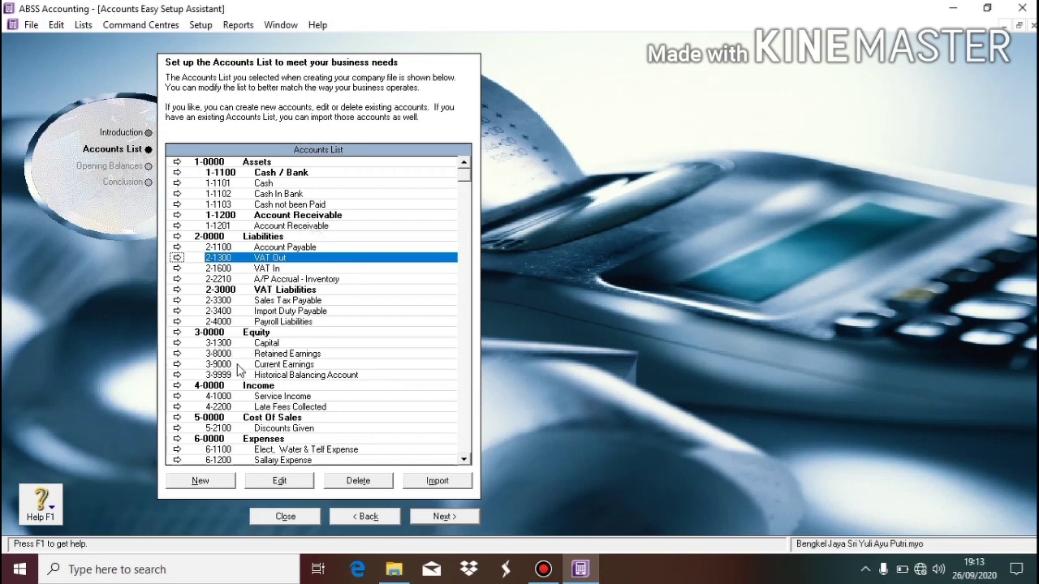
# Open a blank new-account form with the VAT Out row selected.
pyautogui.click(216, 480)
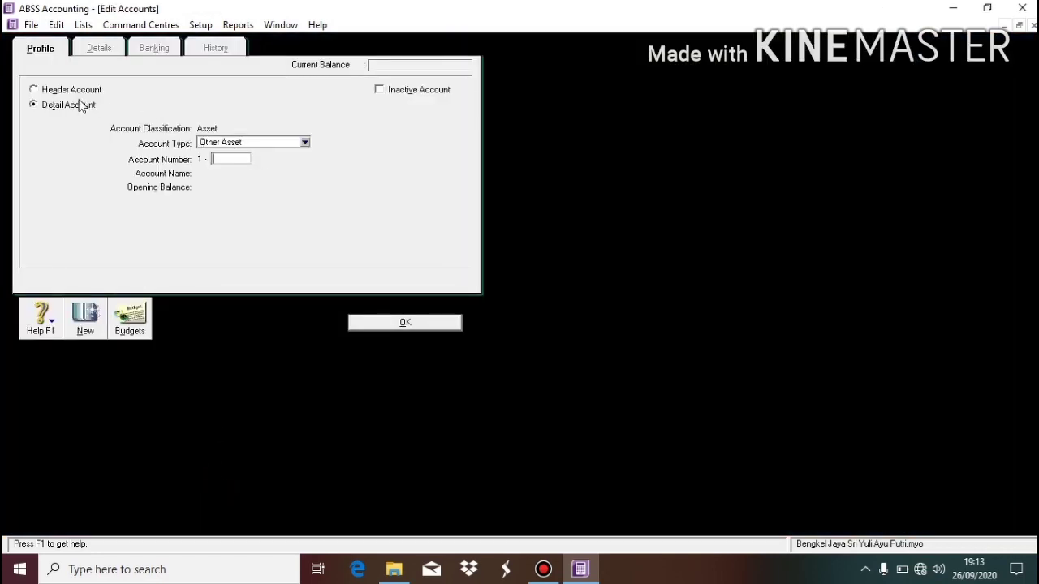
# Create an Asset-type header account 1-1300 named 'Other Current Asset'.
pyautogui.click(75, 89)
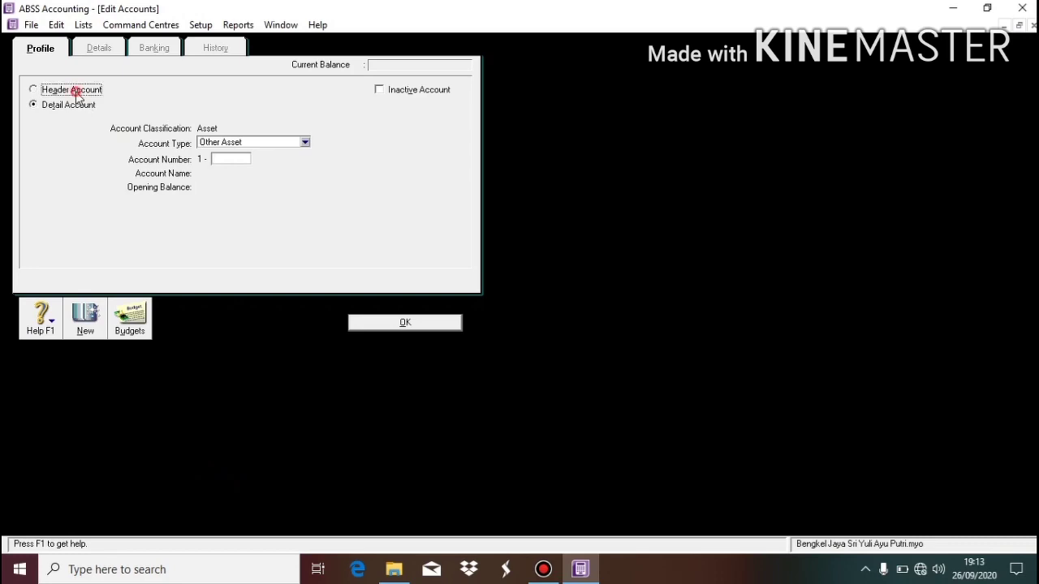
pyautogui.click(249, 143)
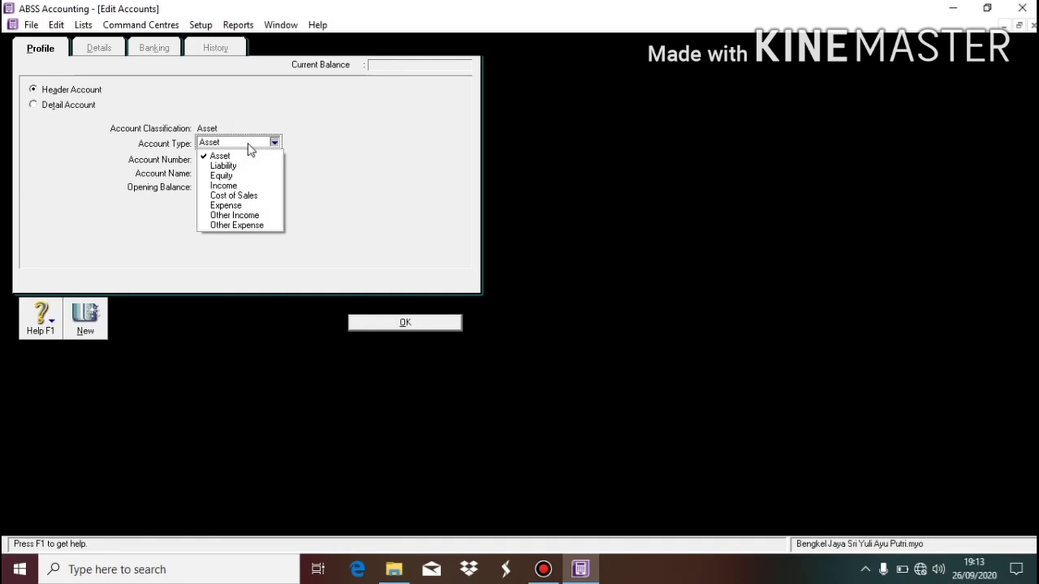
pyautogui.click(316, 144)
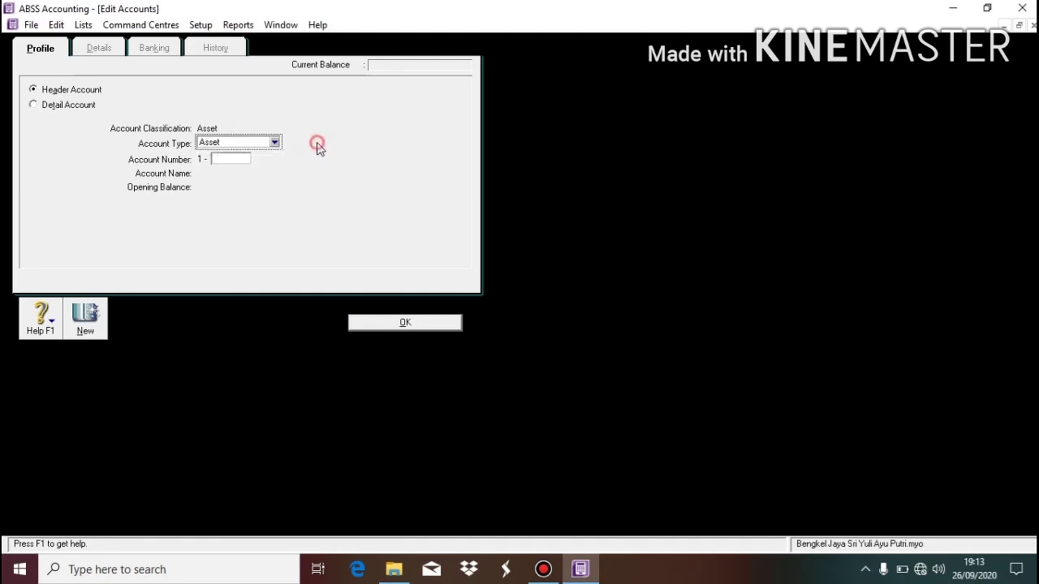
pyautogui.click(227, 159)
pyautogui.write('1300')
pyautogui.press('Tab')
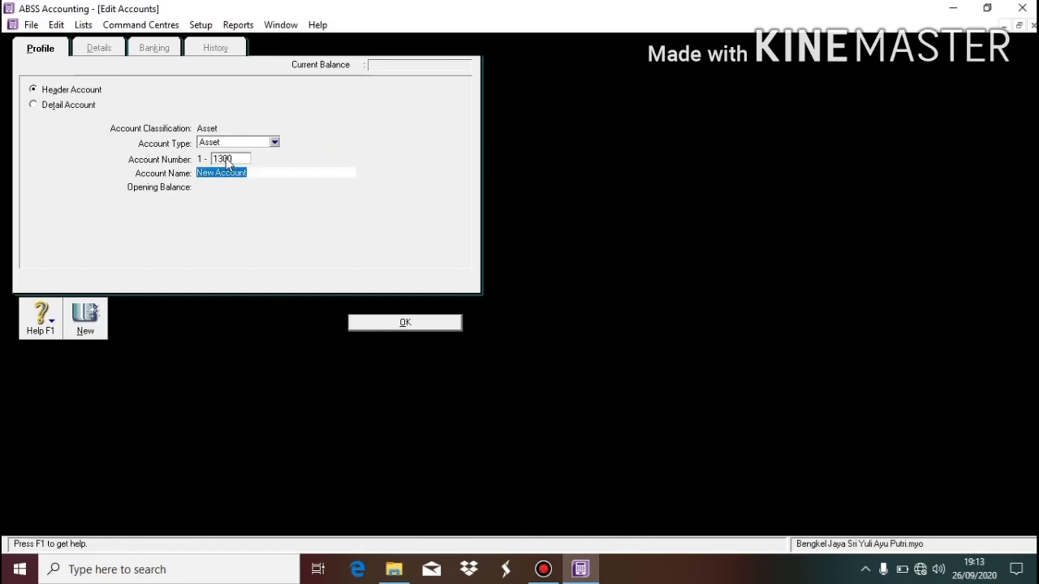
pyautogui.write('Othe')
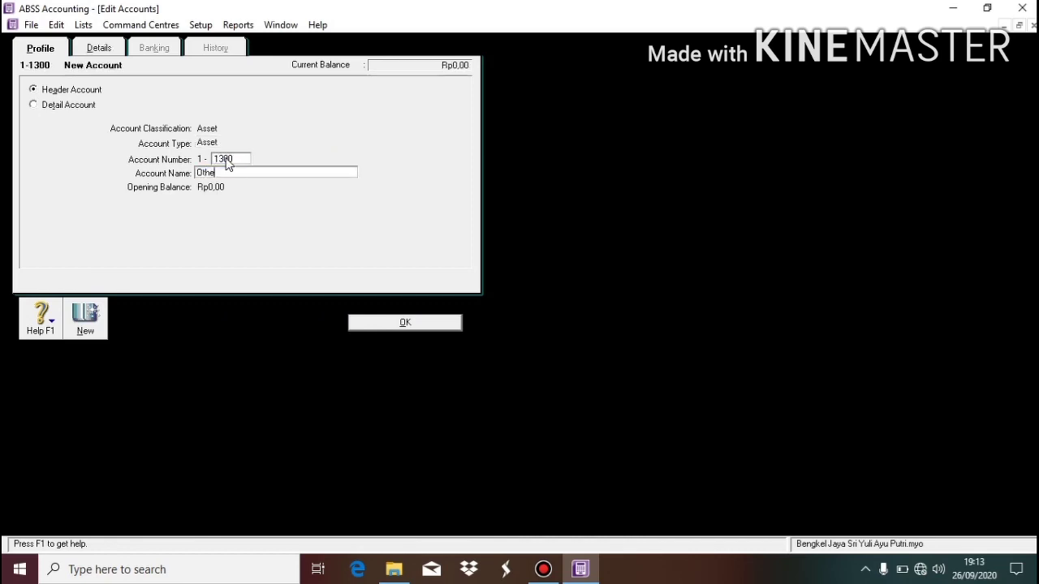
pyautogui.write('r Cur')
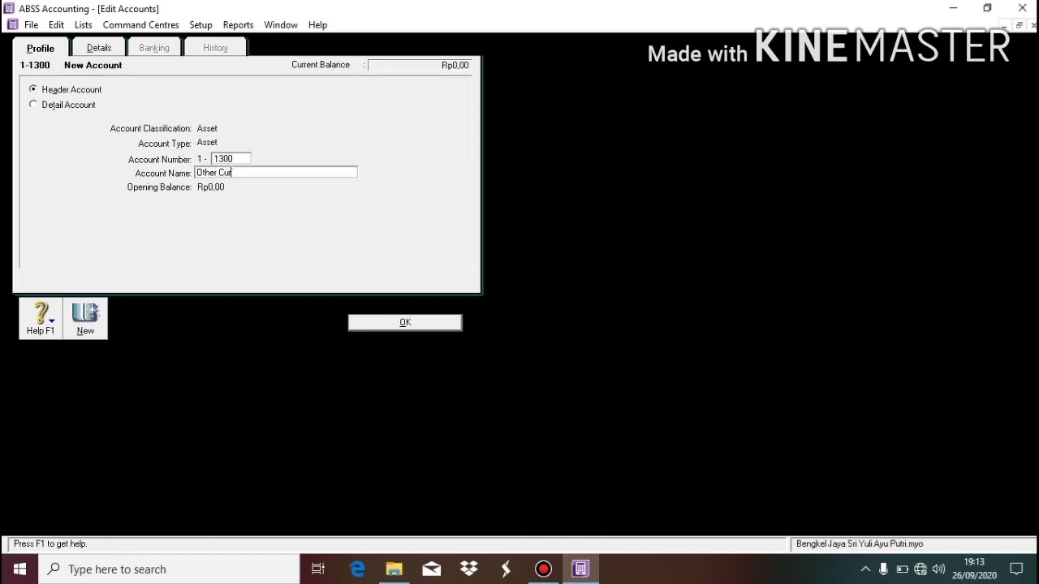
pyautogui.write('rent Asset')
pyautogui.click(413, 321)
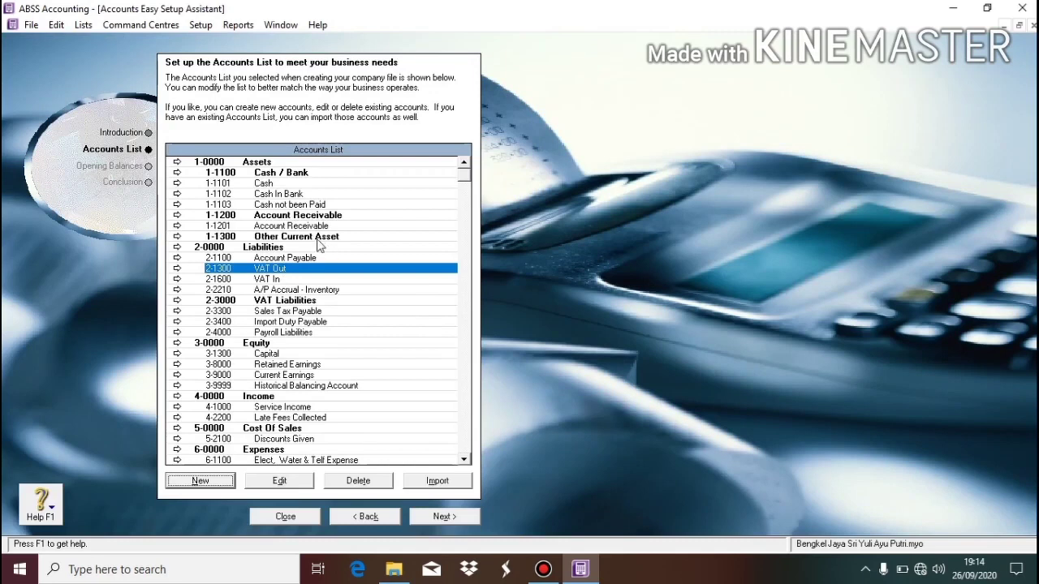
# Add an Other Current Asset-type detail account 1-1400 named 'Supplies' below the 1-1300 header.
pyautogui.click(316, 237)
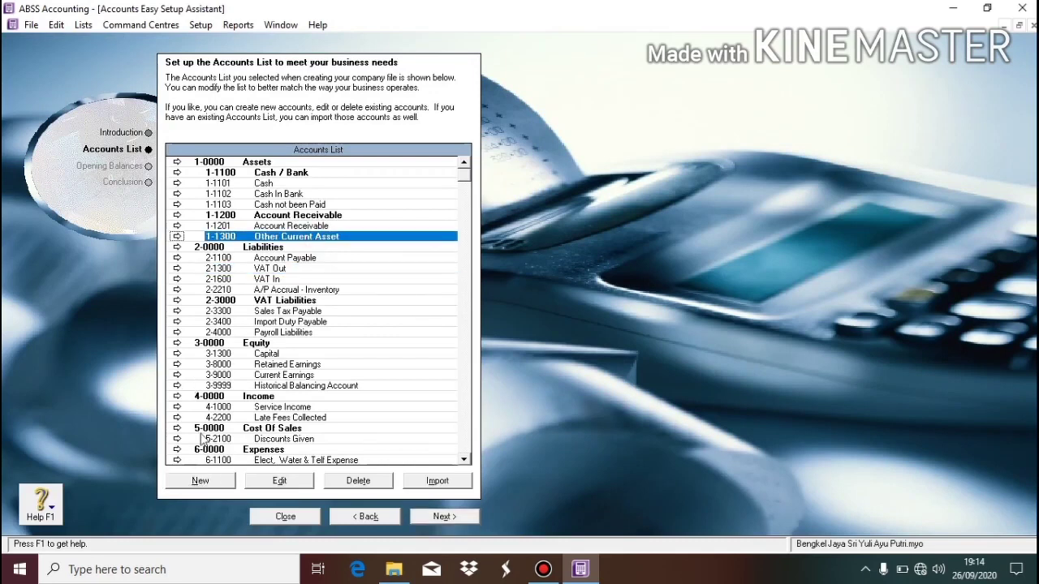
pyautogui.click(220, 485)
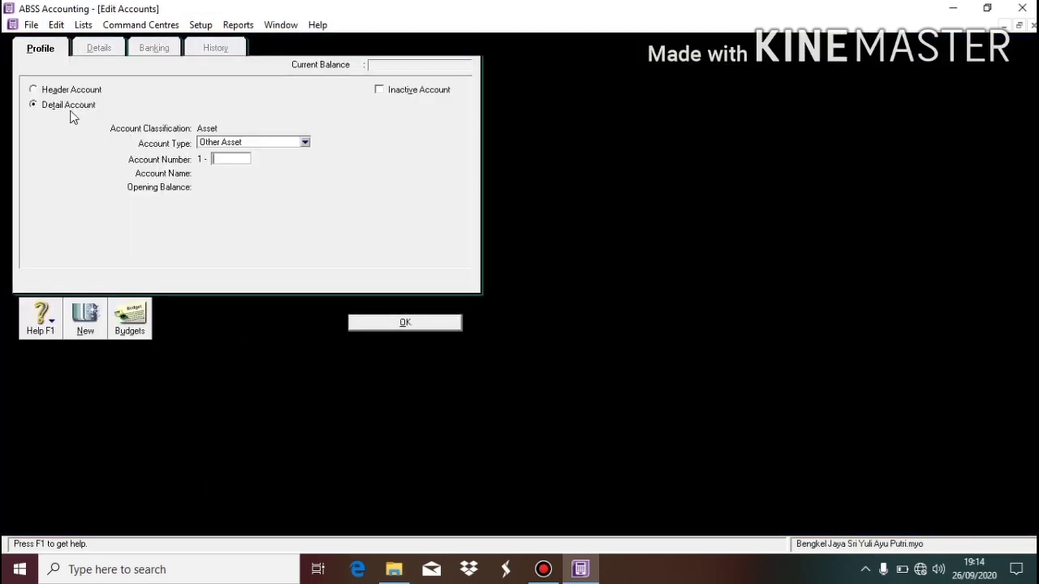
pyautogui.click(70, 107)
pyautogui.click(234, 146)
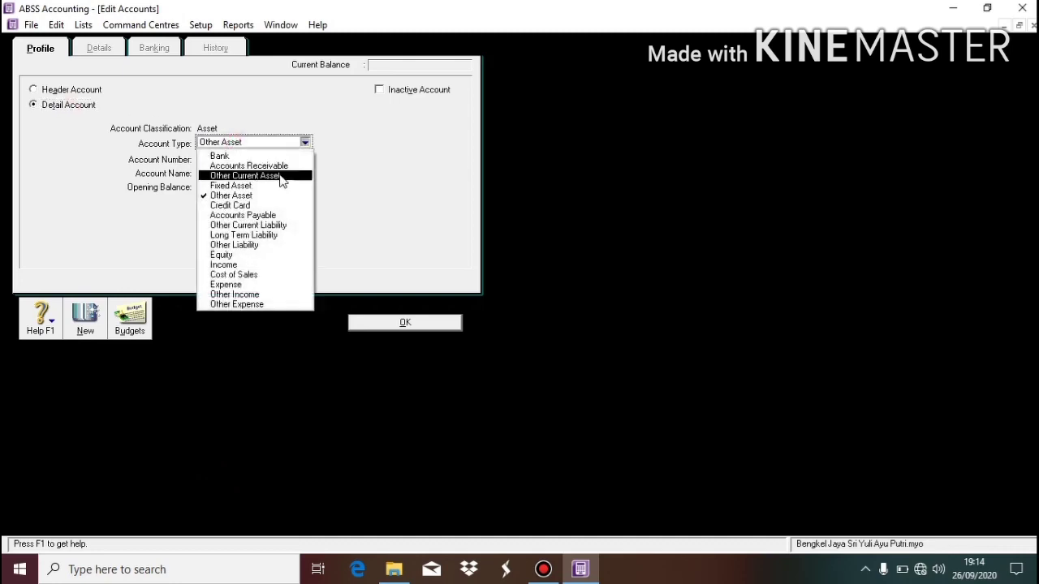
pyautogui.click(284, 180)
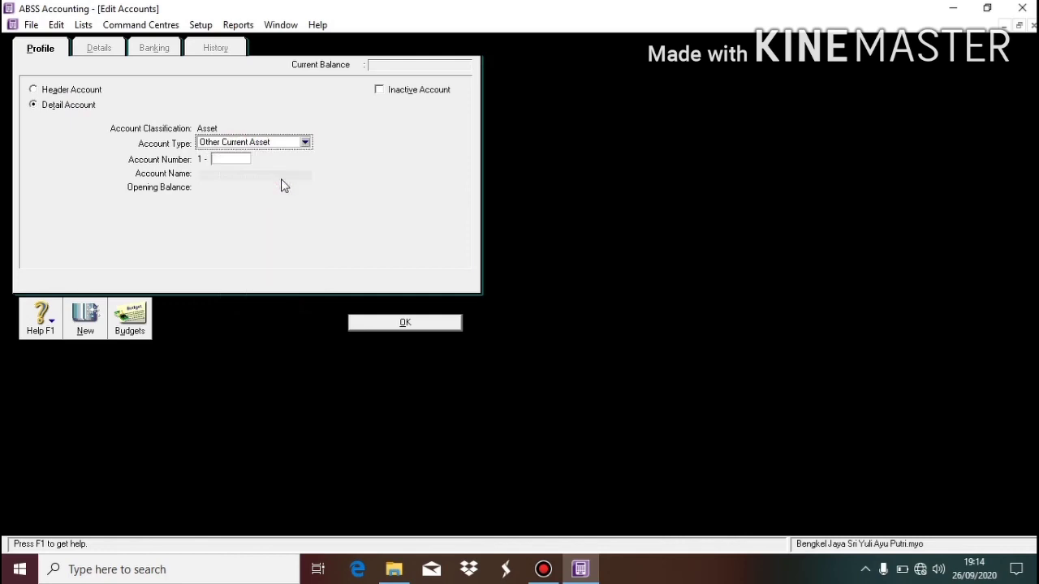
pyautogui.click(234, 163)
pyautogui.write('1400')
pyautogui.press('Tab')
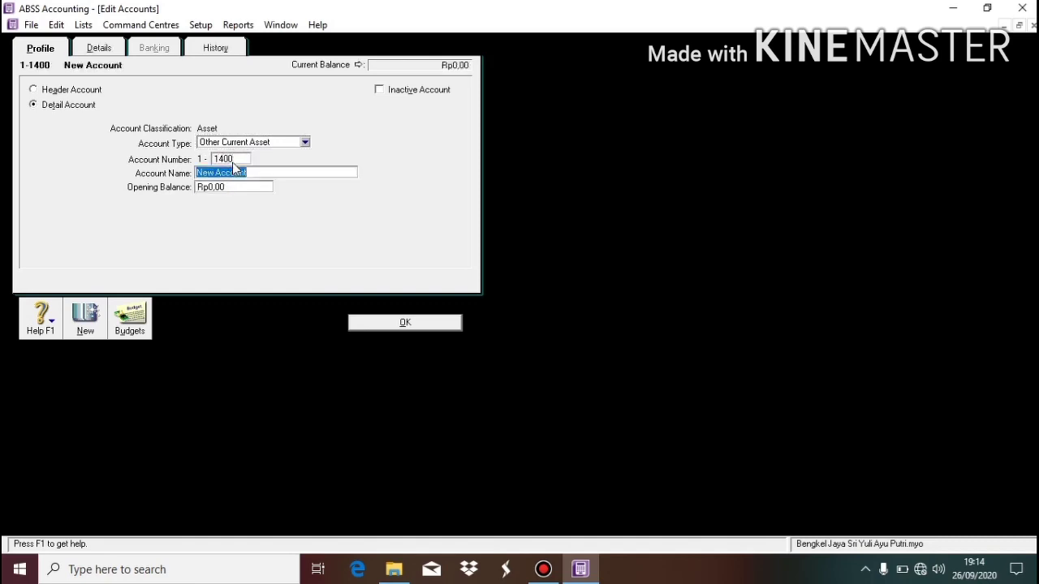
pyautogui.press('Tab')
pyautogui.click(242, 173)
pyautogui.write('Supplies')
pyautogui.click(405, 322)
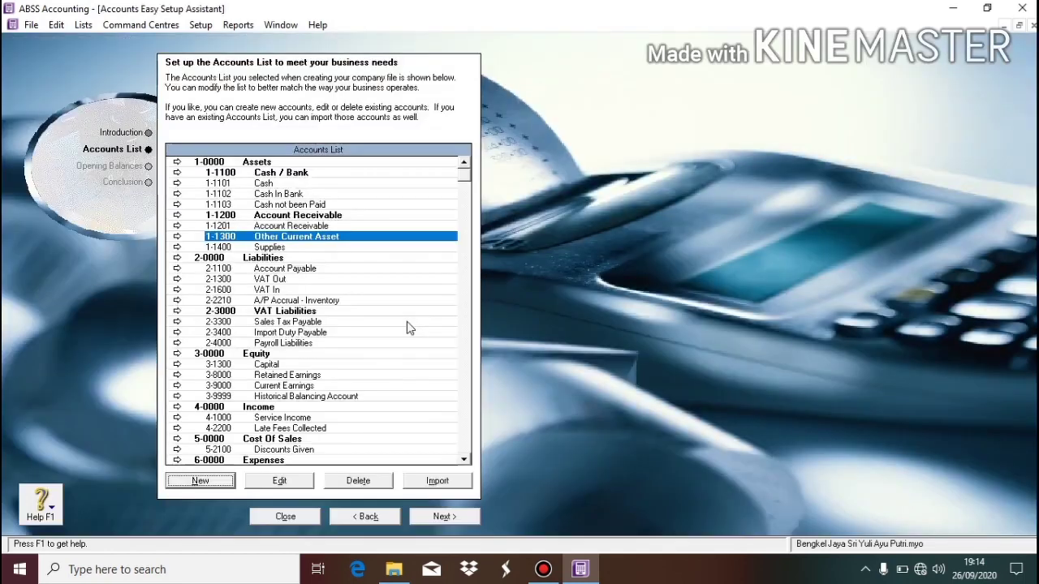
pyautogui.click(200, 481)
pyautogui.click(253, 143)
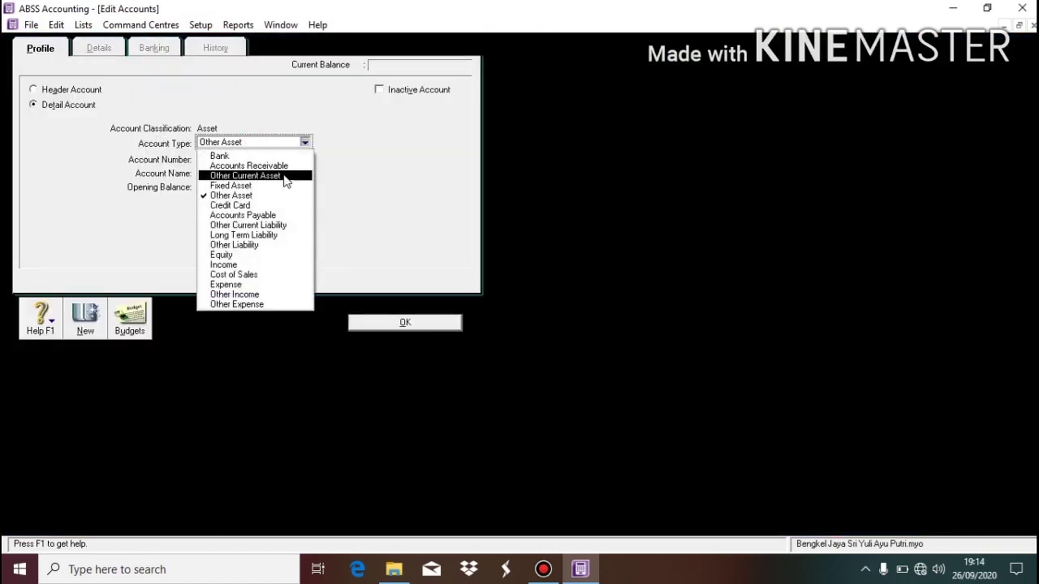
pyautogui.click(282, 175)
pyautogui.click(241, 159)
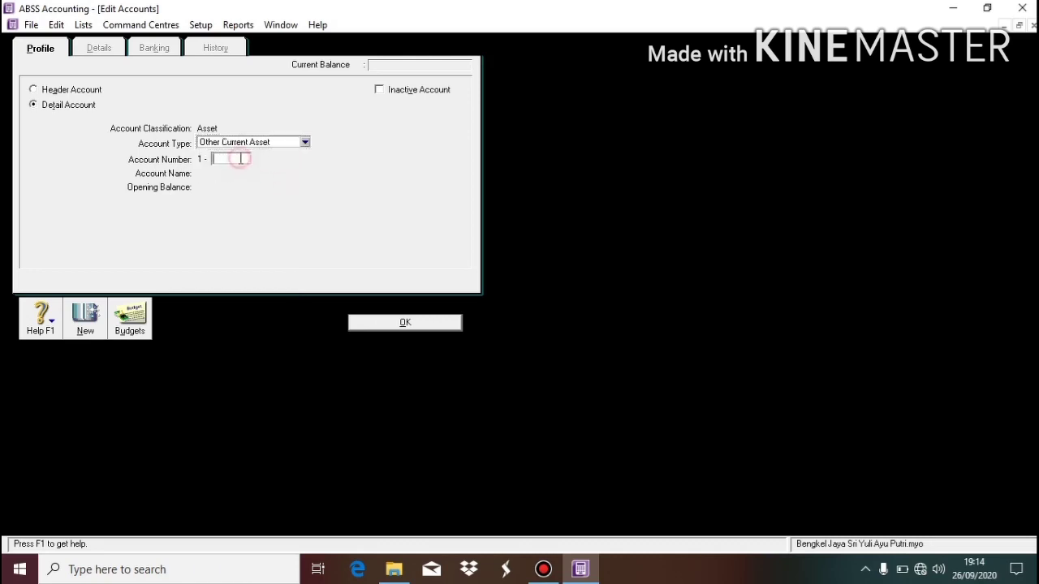
pyautogui.write('15')
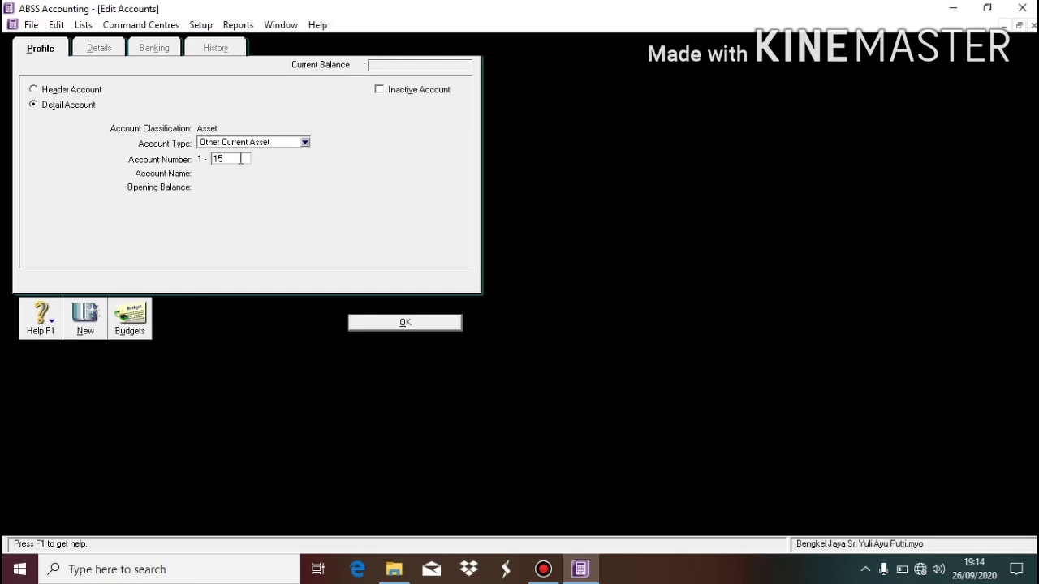
pyautogui.write('00')
pyautogui.press('Tab')
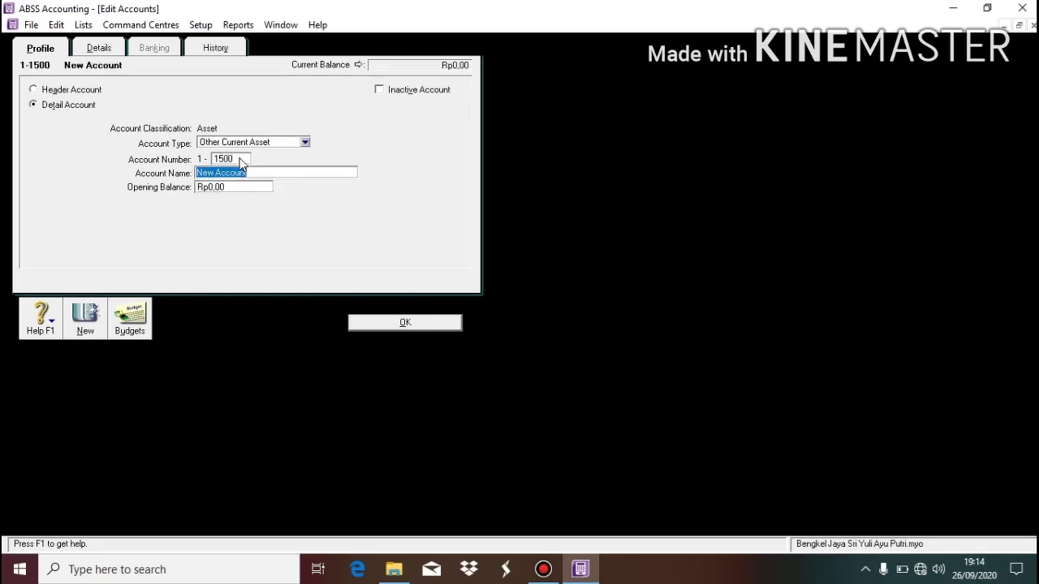
pyautogui.write('Prepaid Rent')
pyautogui.click(421, 324)
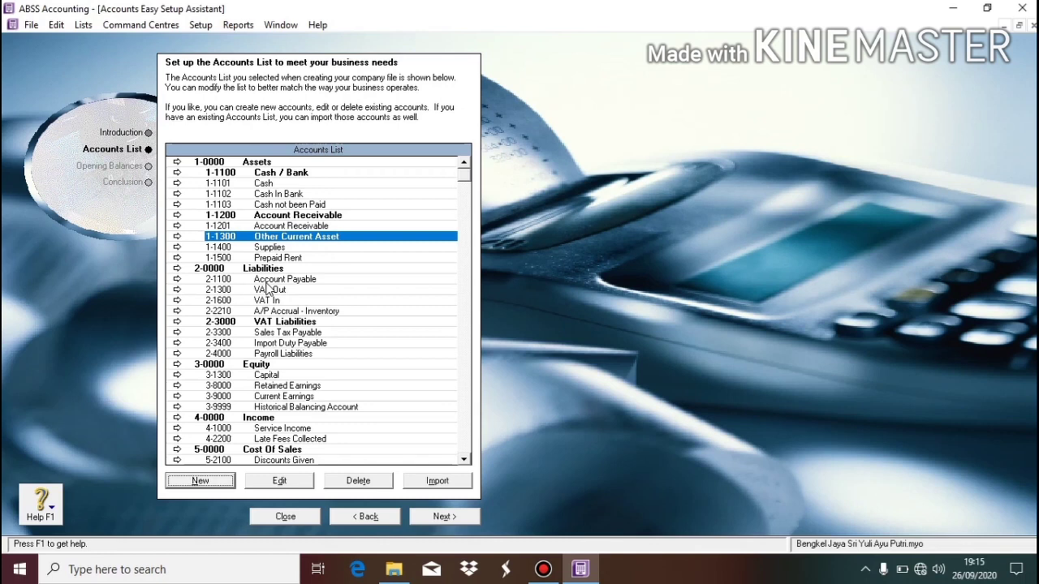
pyautogui.click(283, 302)
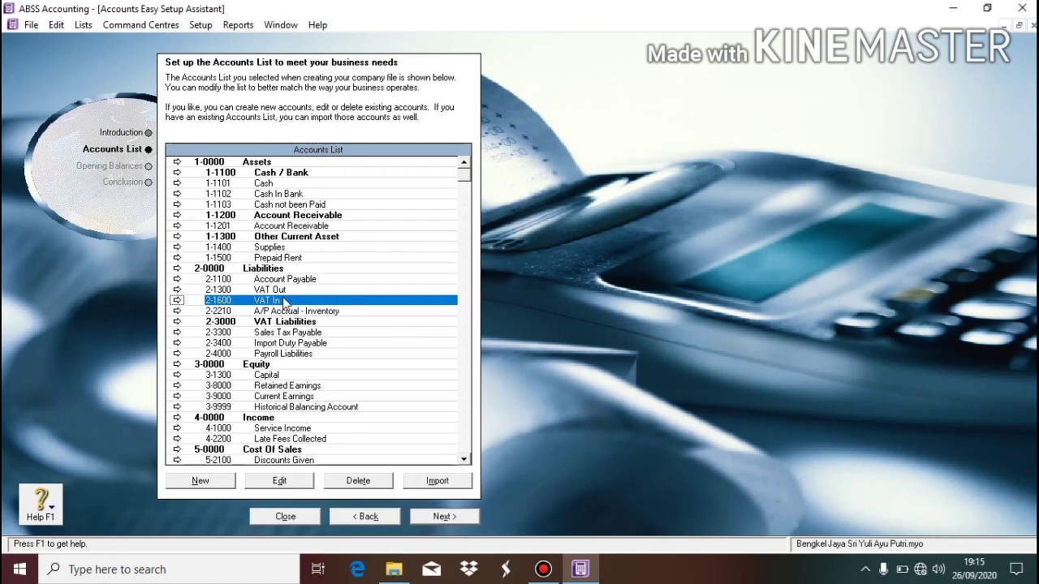
# Create the Asset header account 1-2000 named Fixed Asset.
pyautogui.click(215, 481)
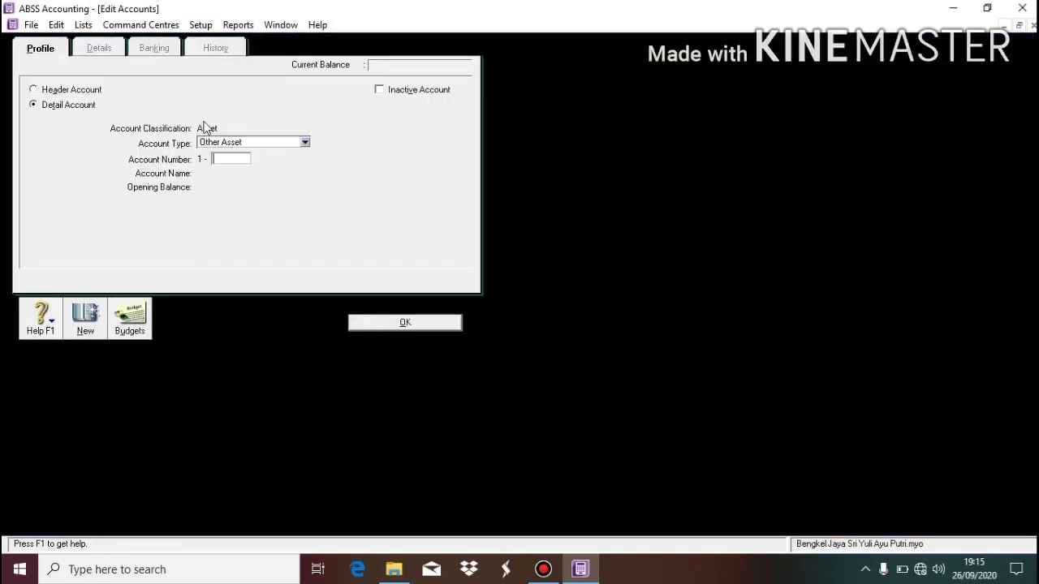
pyautogui.click(83, 90)
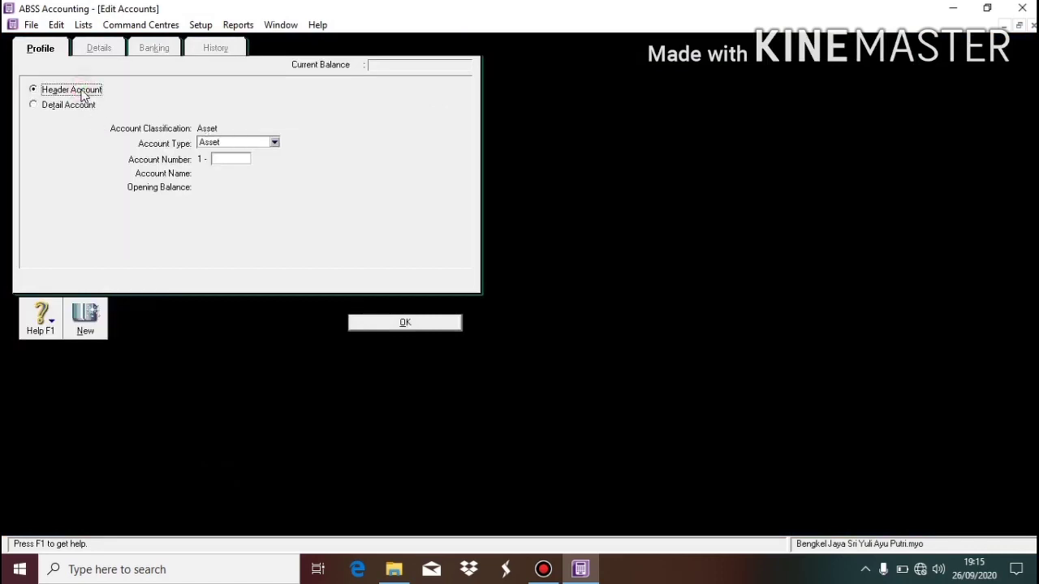
pyautogui.click(246, 158)
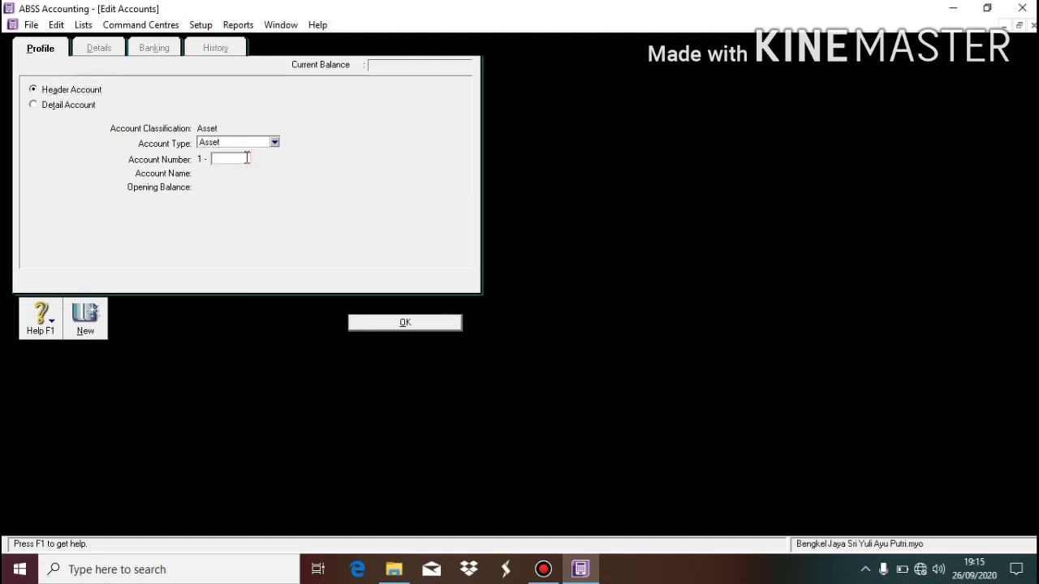
pyautogui.write('2000')
pyautogui.press('Tab')
pyautogui.write('ix')
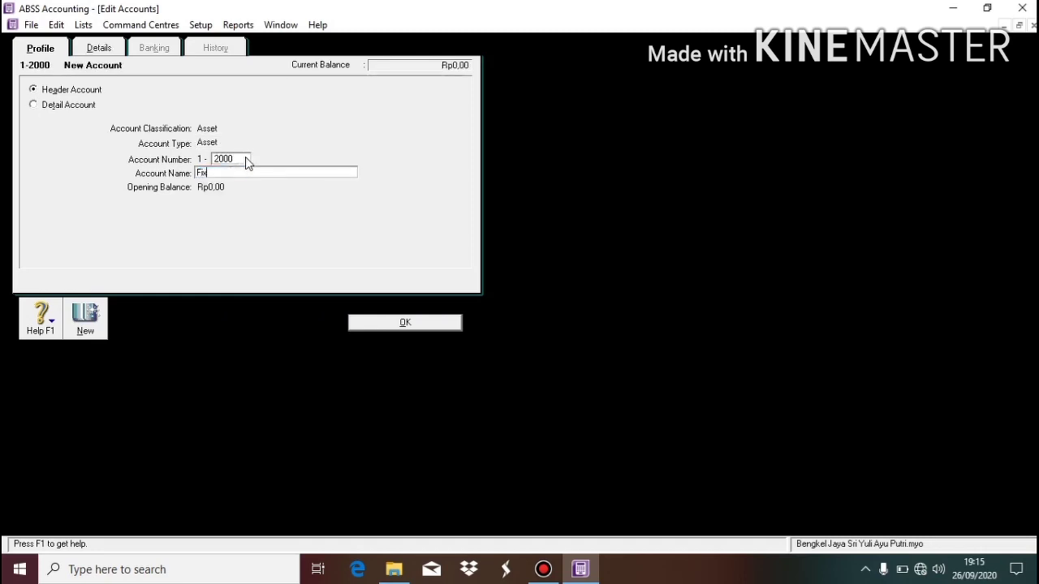
pyautogui.write('ed Asset')
pyautogui.click(372, 323)
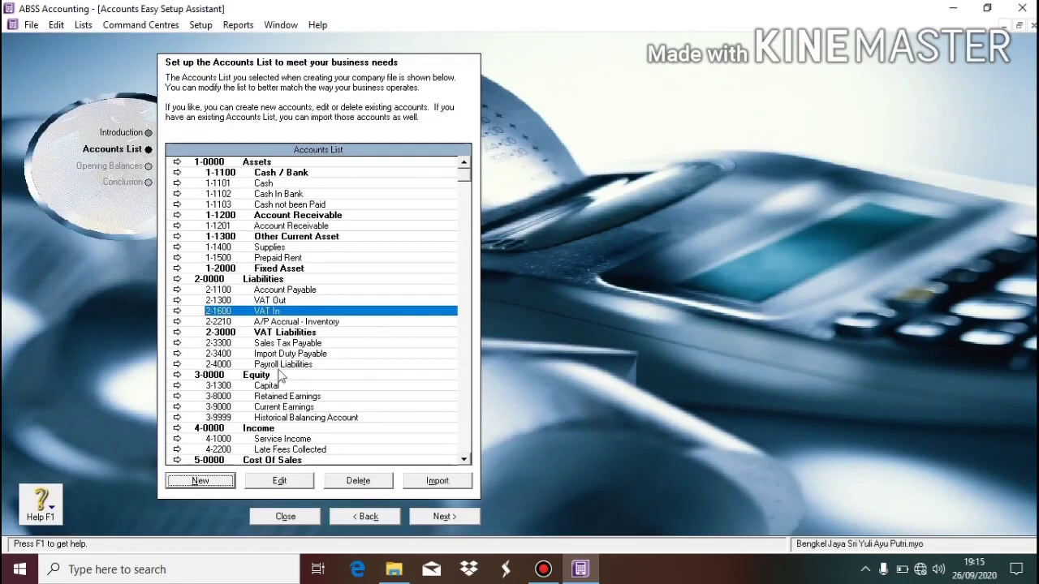
# Add Fixed Asset detail account 1-2100 named Equipment.
pyautogui.click(217, 479)
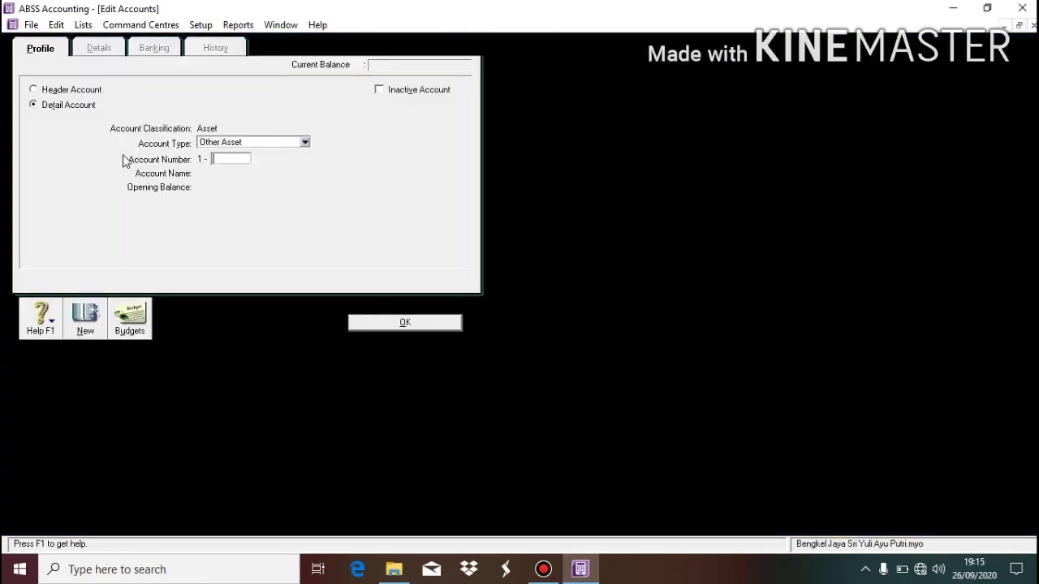
pyautogui.click(228, 142)
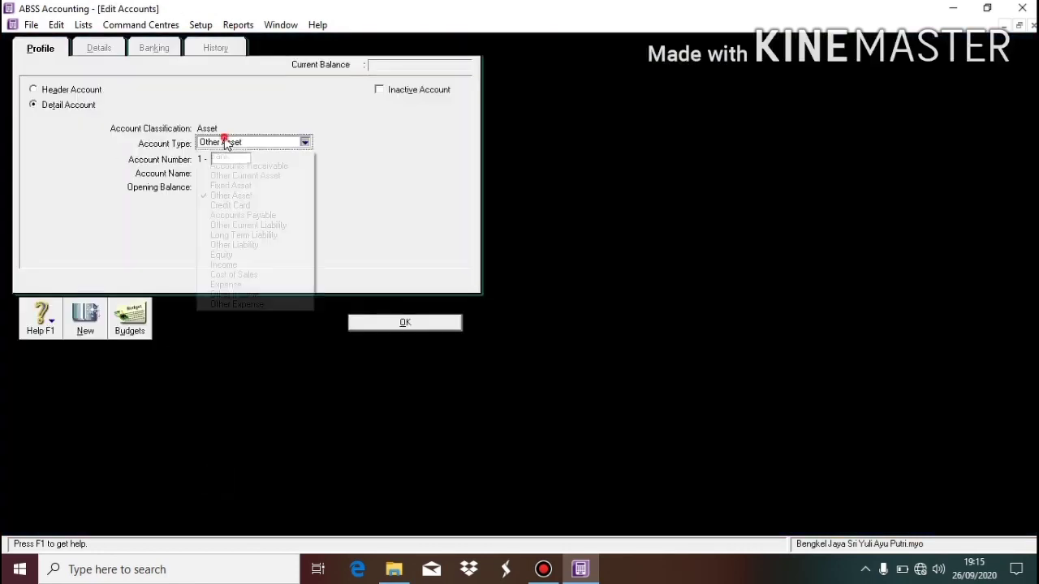
pyautogui.click(248, 186)
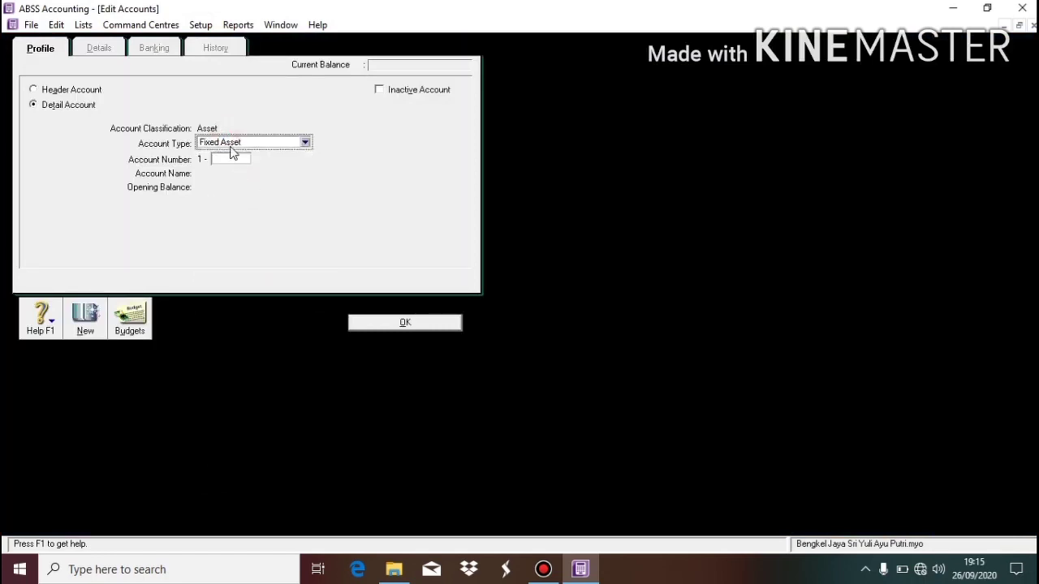
pyautogui.click(235, 158)
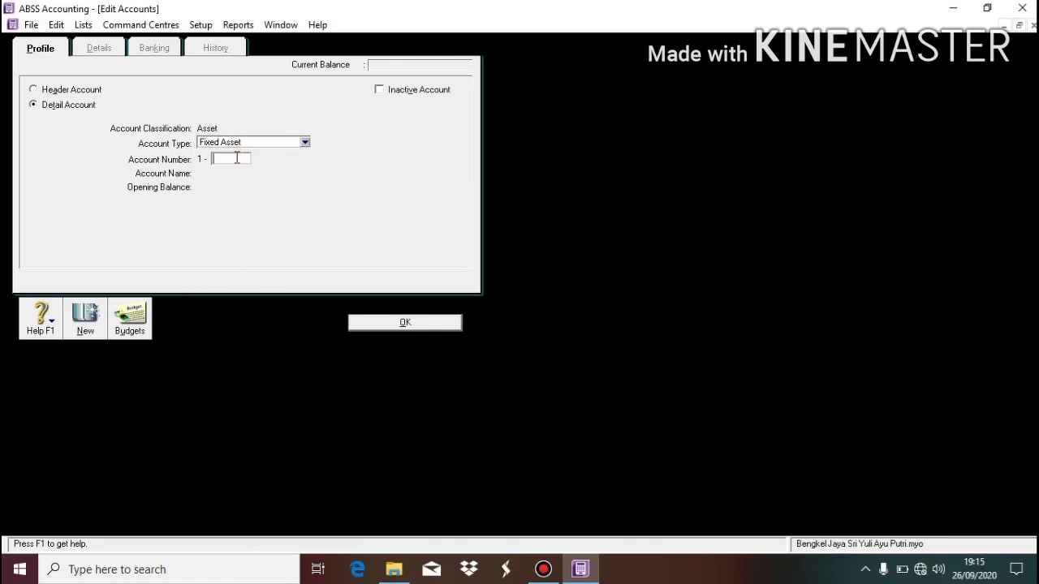
pyautogui.write('2100')
pyautogui.press('Tab')
pyautogui.write('Ew')
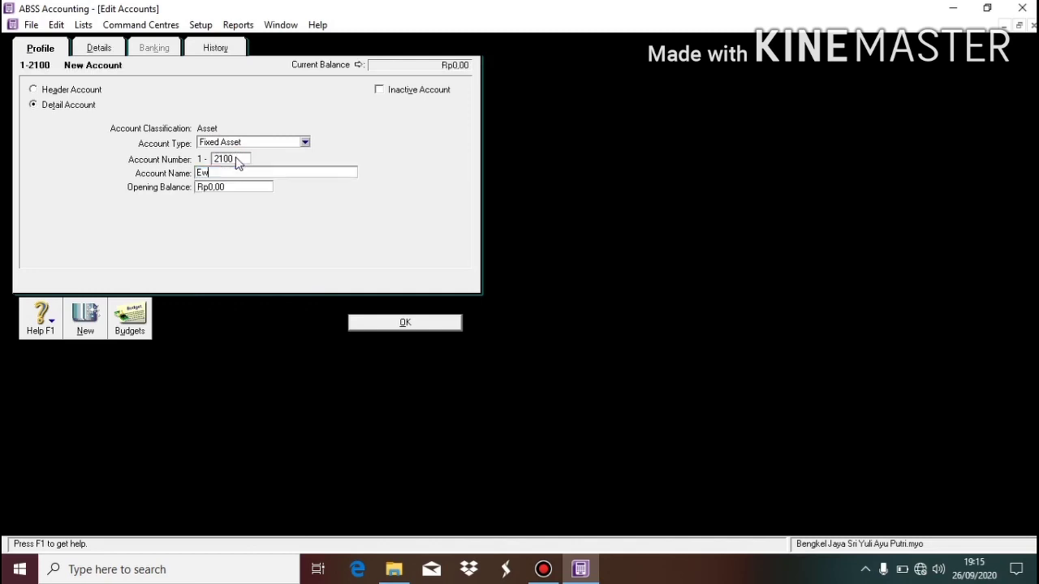
pyautogui.press('BackSpace')
pyautogui.write('quipment')
pyautogui.click(401, 322)
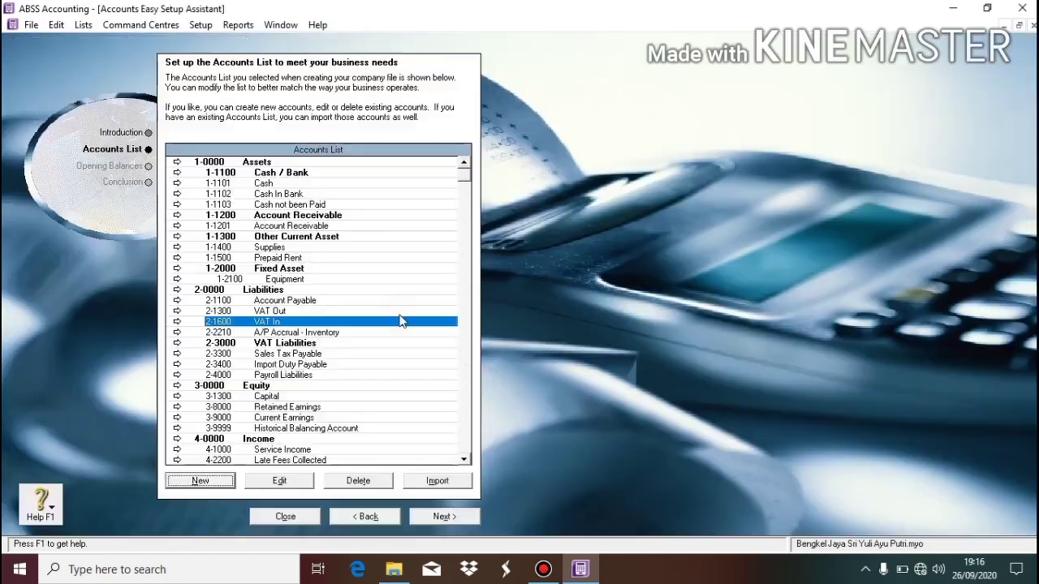
pyautogui.click(209, 483)
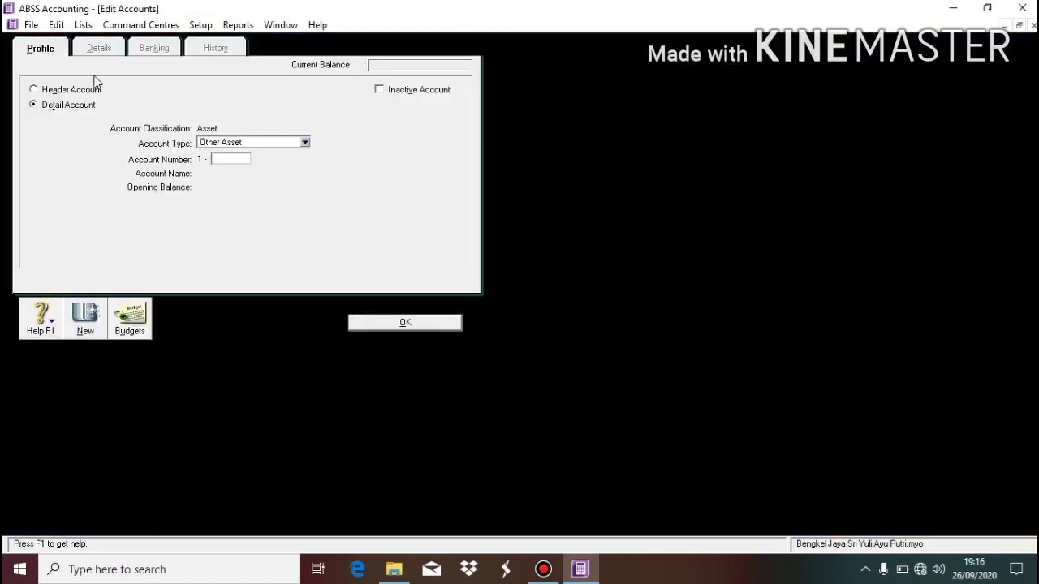
# Start a Fixed Asset detail account numbered 1-2101.
pyautogui.click(71, 106)
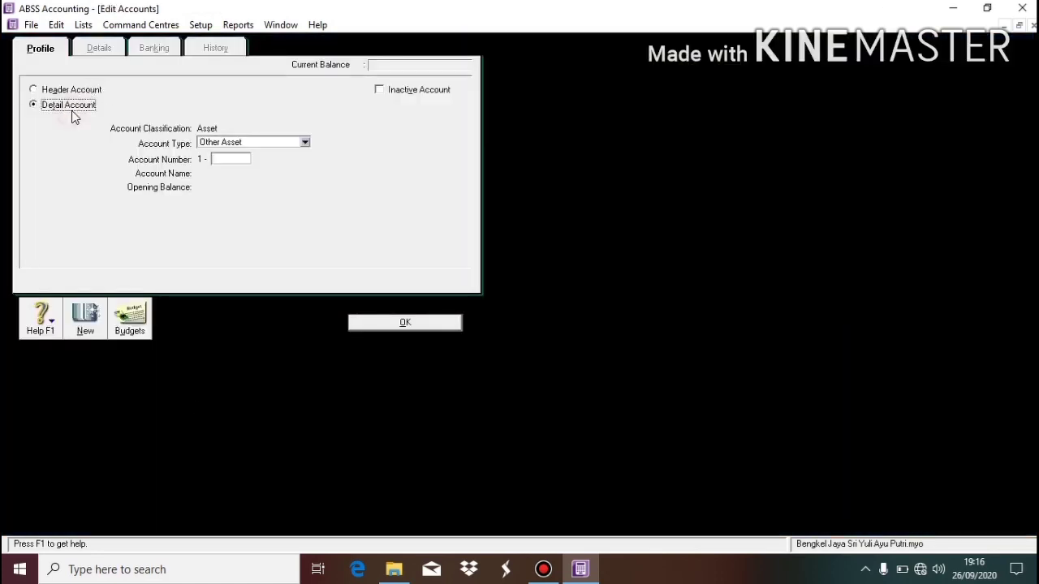
pyautogui.click(221, 144)
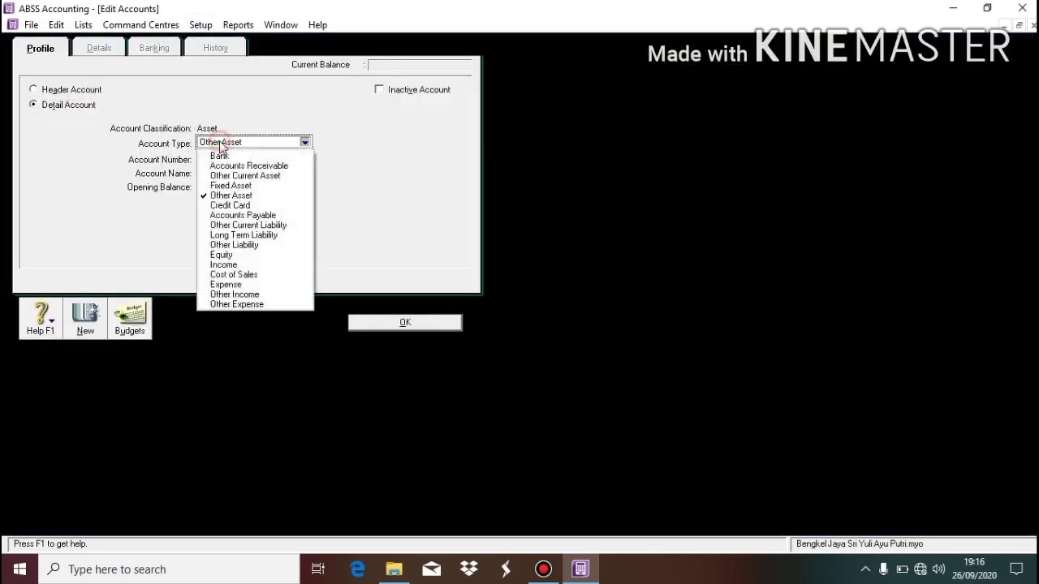
pyautogui.click(248, 186)
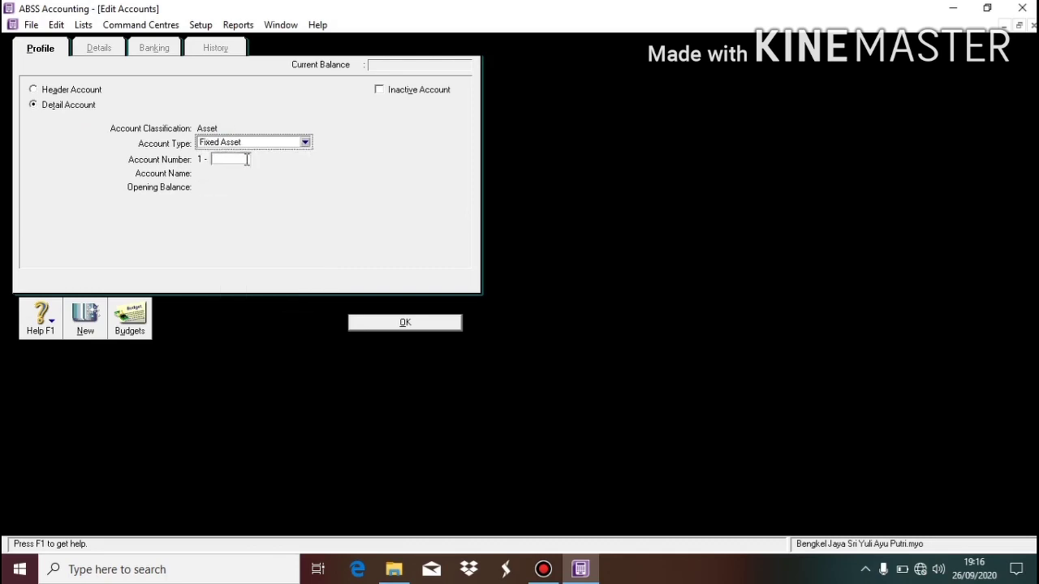
pyautogui.click(247, 159)
pyautogui.write('1')
pyautogui.press('BackSpace')
pyautogui.write('2101')
pyautogui.press('Tab')
# Name account 1-2101 'Accum of Dep Equipment' and save it.
pyautogui.write('Acum')
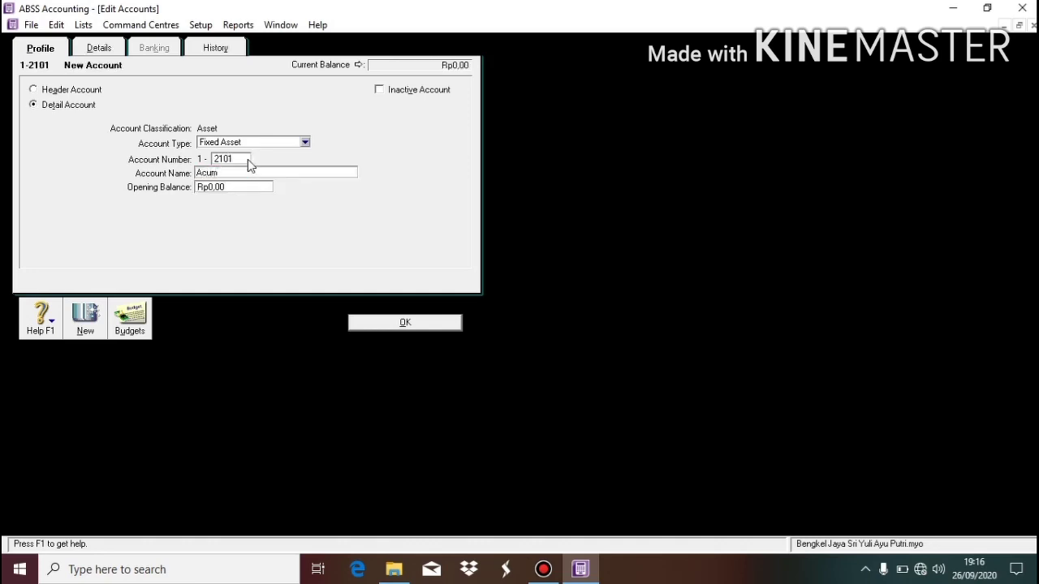
pyautogui.press('BackSpace')
pyautogui.press('BackSpace')
pyautogui.write('cum')
pyautogui.write('ment')
pyautogui.click(375, 323)
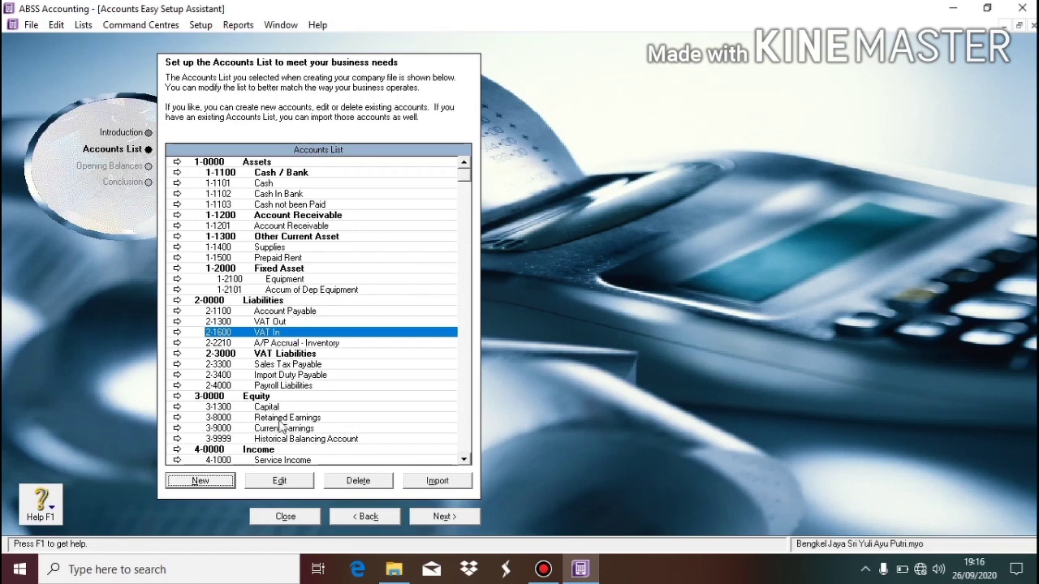
pyautogui.click(224, 482)
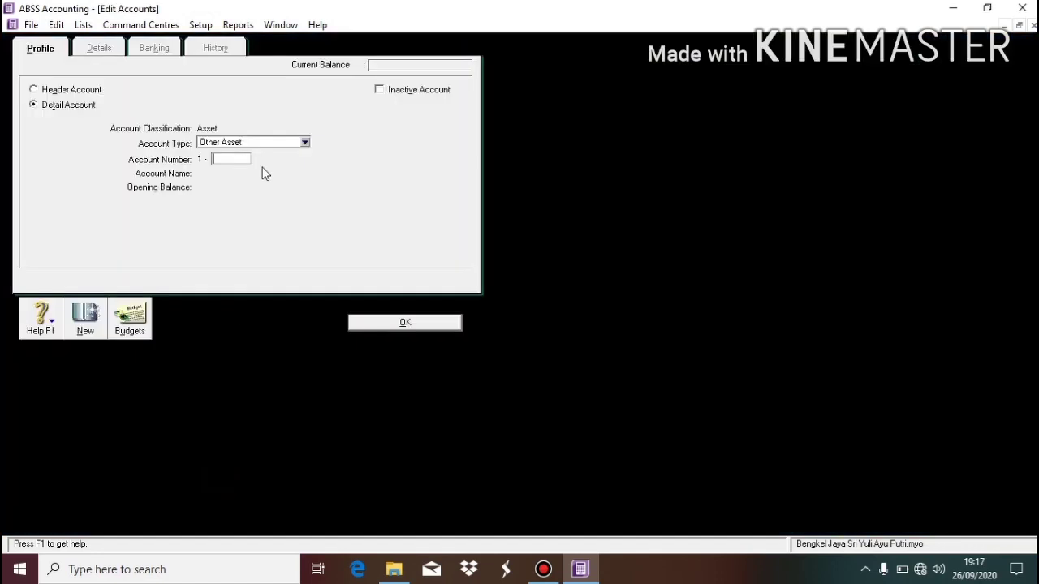
# Create Liability header account 2-1200 named 'Other Liablity'.
pyautogui.click(71, 91)
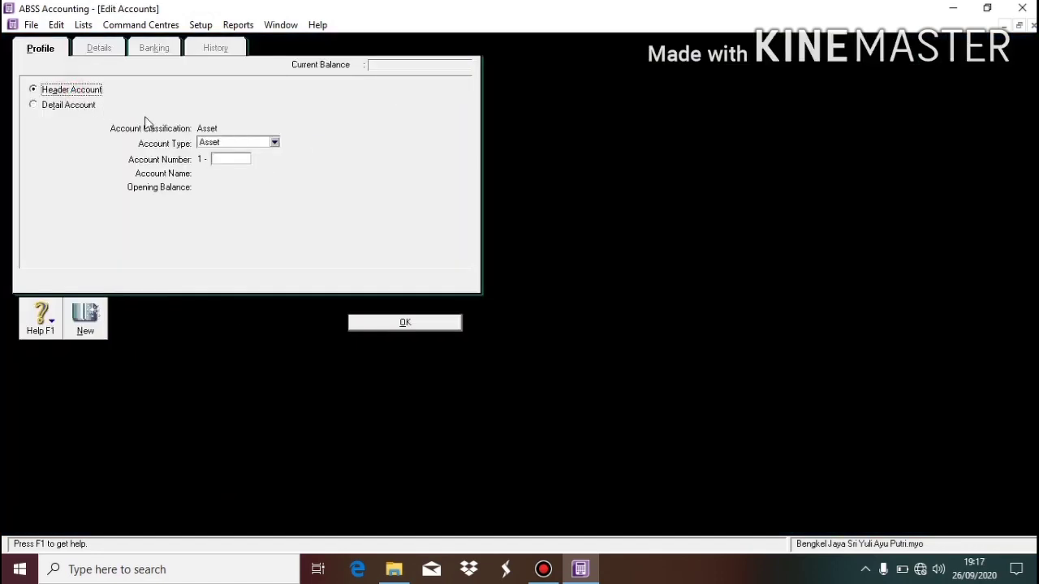
pyautogui.click(220, 144)
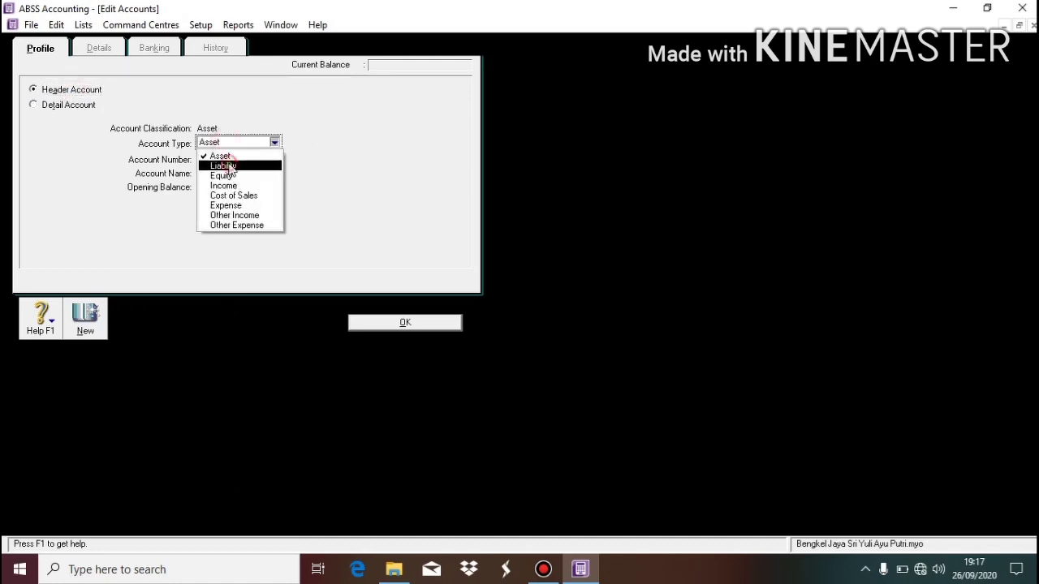
pyautogui.click(227, 165)
pyautogui.click(225, 159)
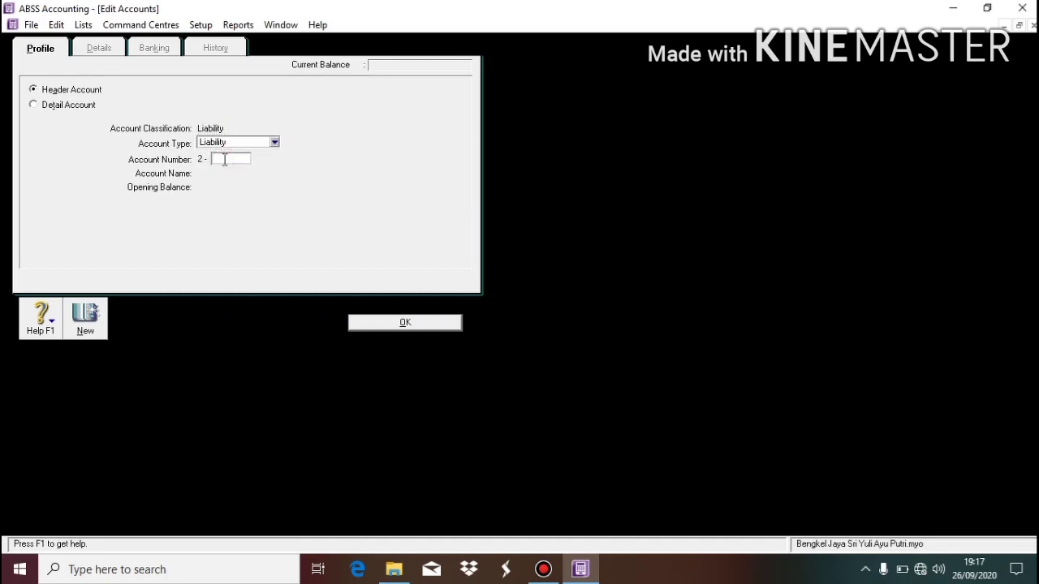
pyautogui.write('1200')
pyautogui.press('Tab')
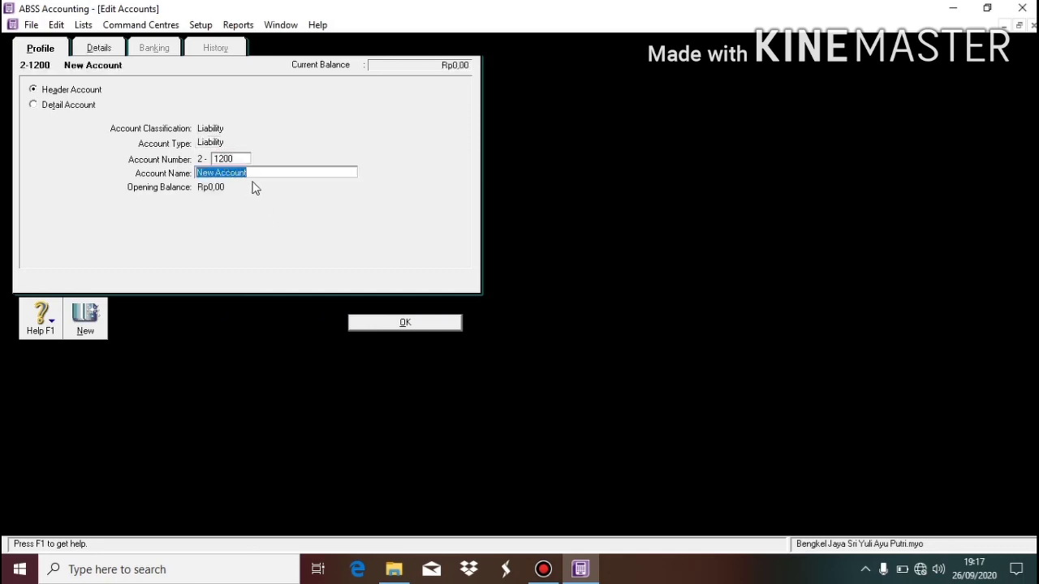
pyautogui.write('Other')
pyautogui.press('Tab')
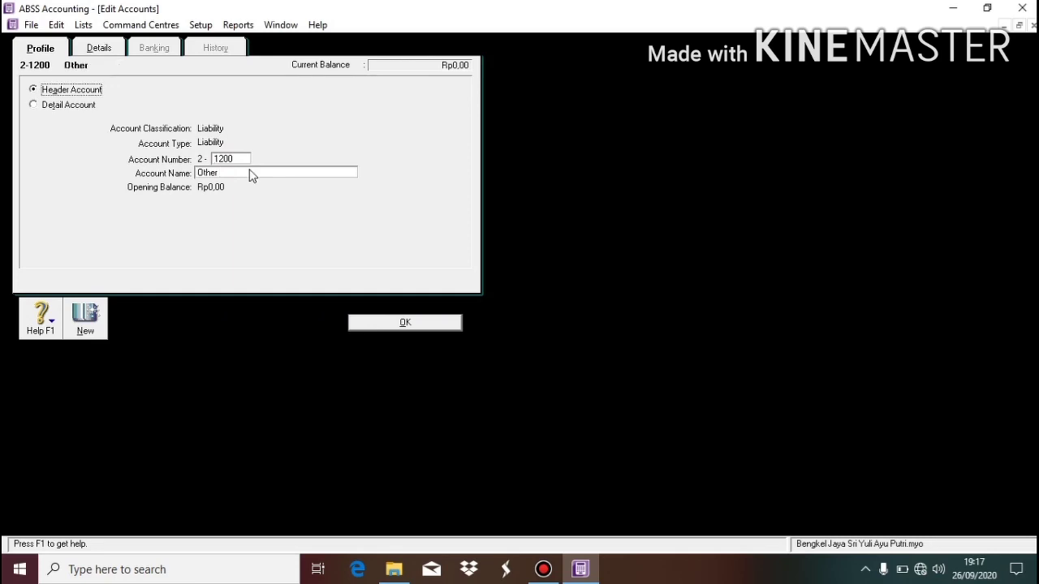
pyautogui.click(249, 170)
pyautogui.click(249, 171)
pyautogui.write('Liablity')
pyautogui.click(399, 321)
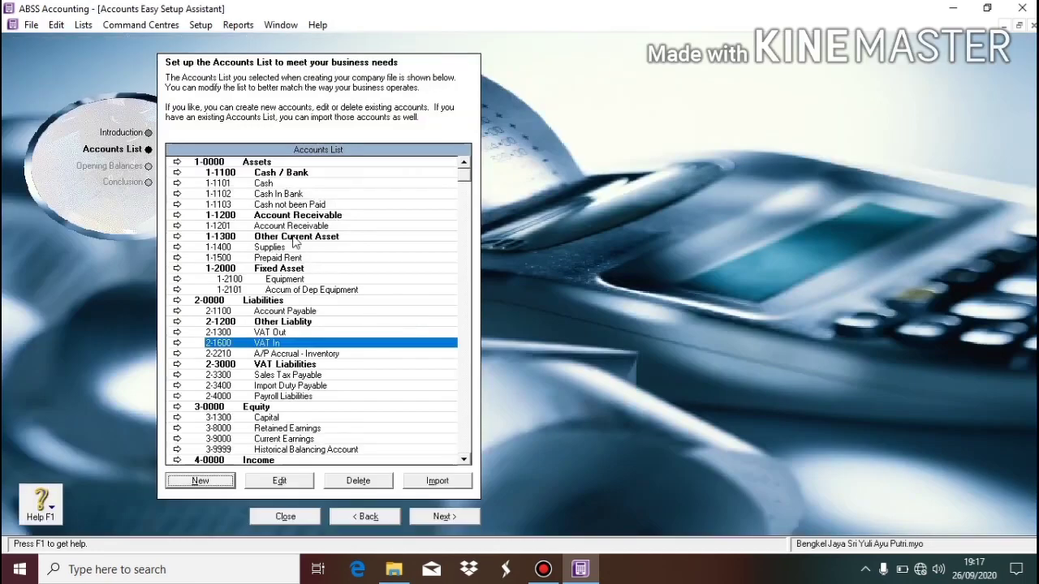
# Select Other Liablity, then 3-0000 Equity, then 3-1300 Capital in the accounts list.
pyautogui.click(280, 323)
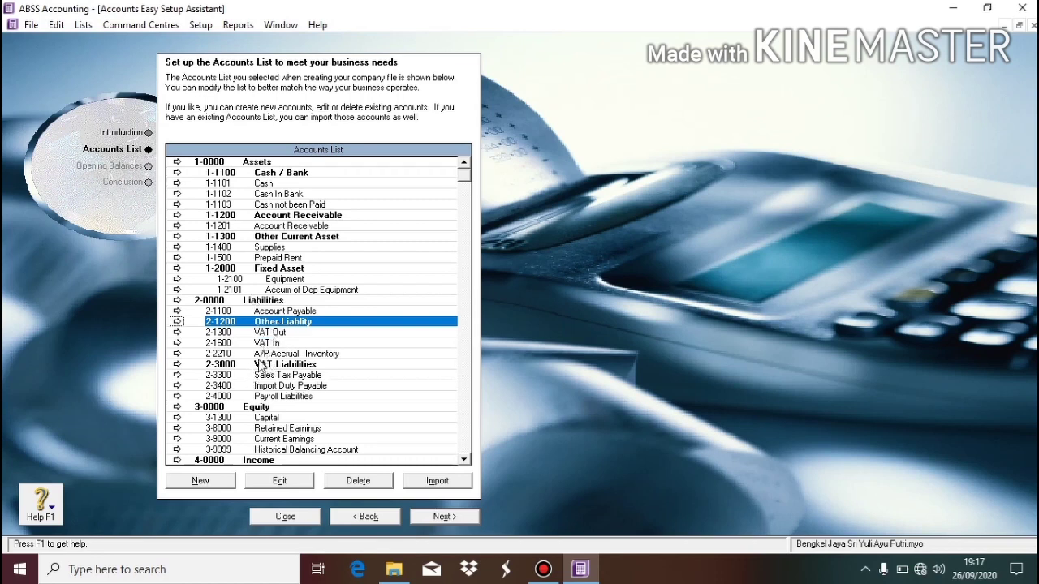
pyautogui.click(262, 410)
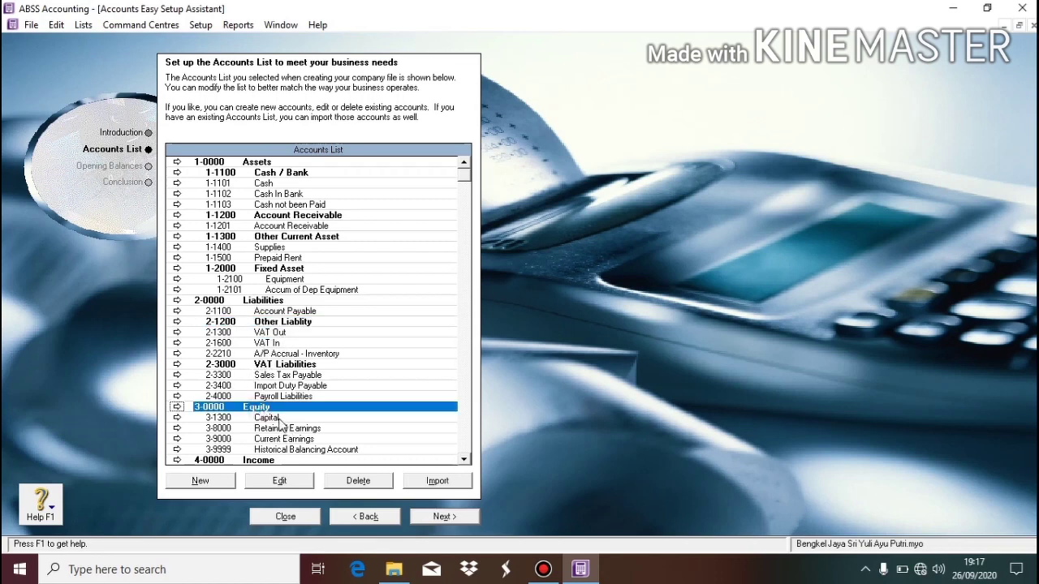
pyautogui.click(278, 418)
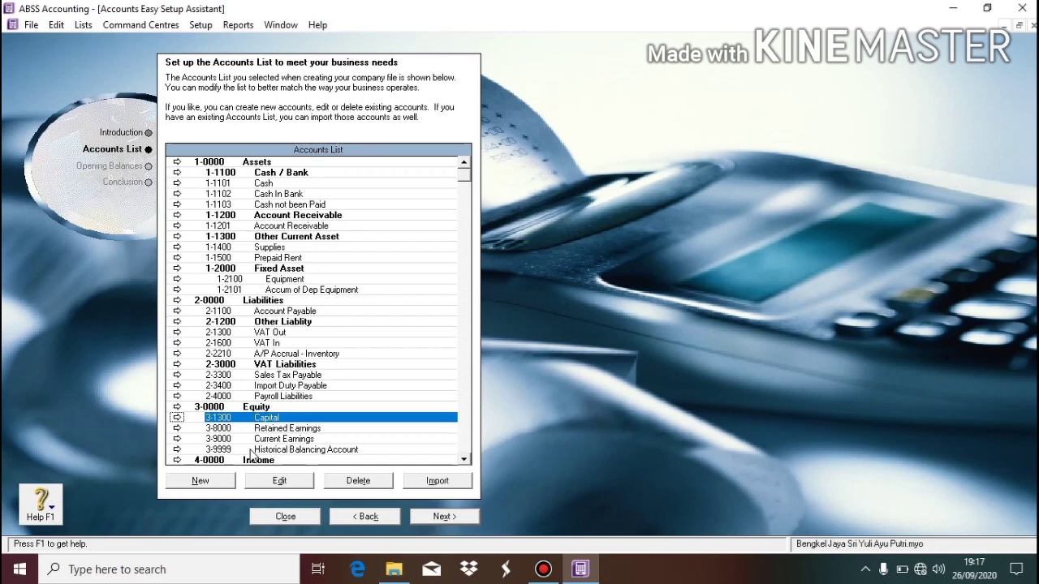
# Add Equity detail account 3-1400 named Withdrawal.
pyautogui.click(218, 481)
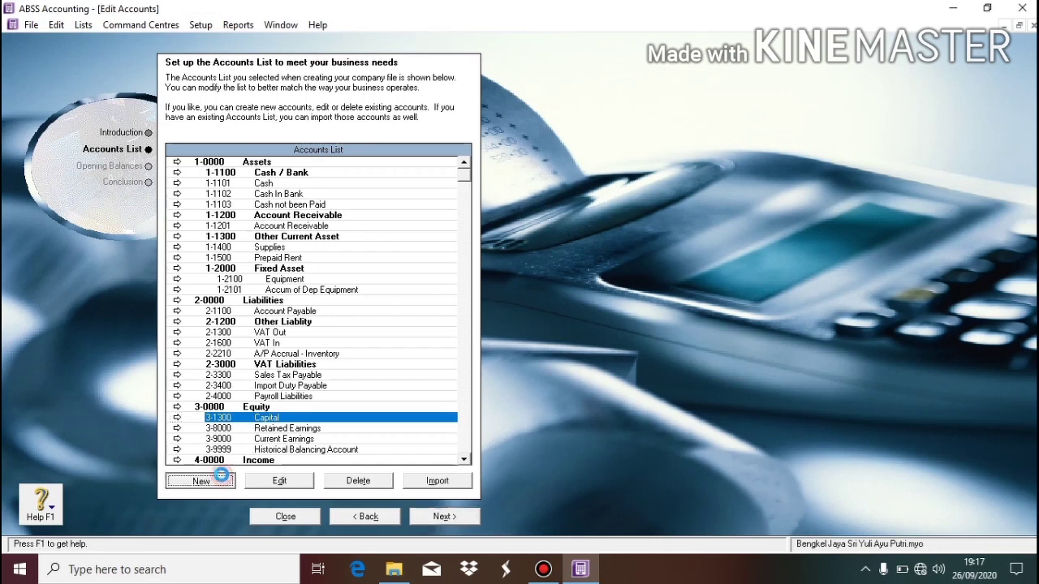
pyautogui.click(87, 109)
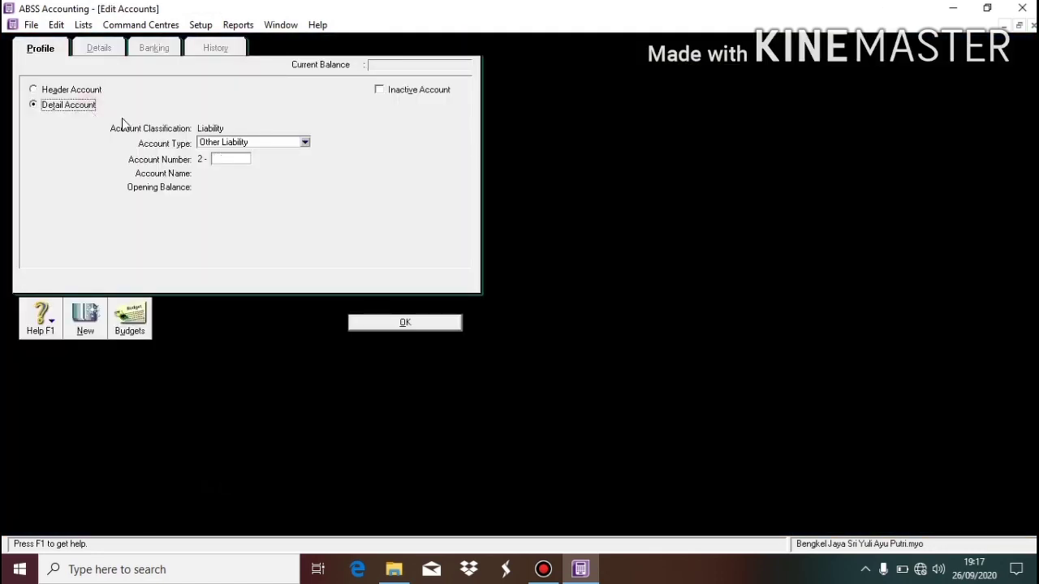
pyautogui.click(217, 142)
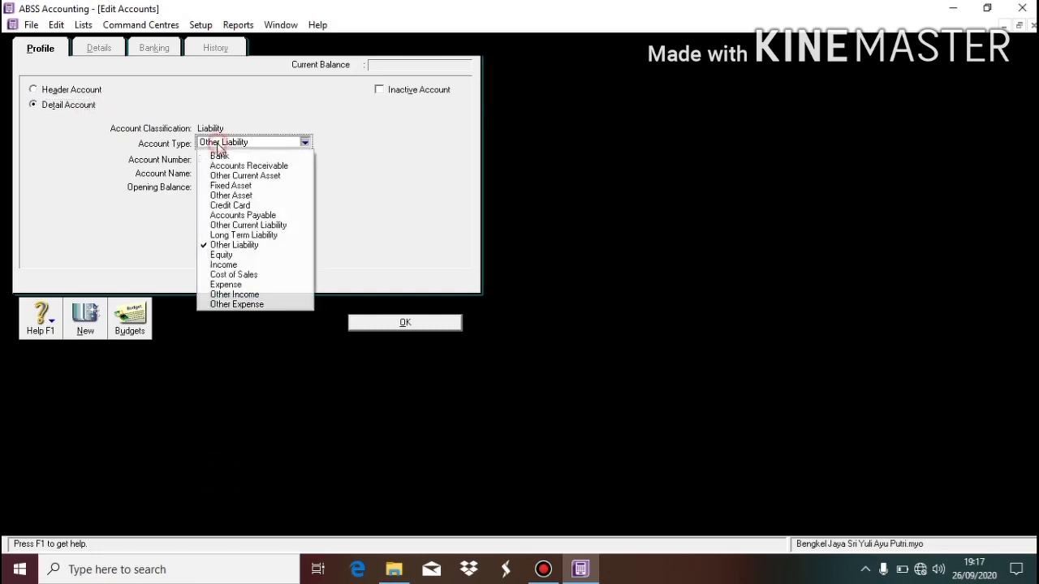
pyautogui.click(261, 257)
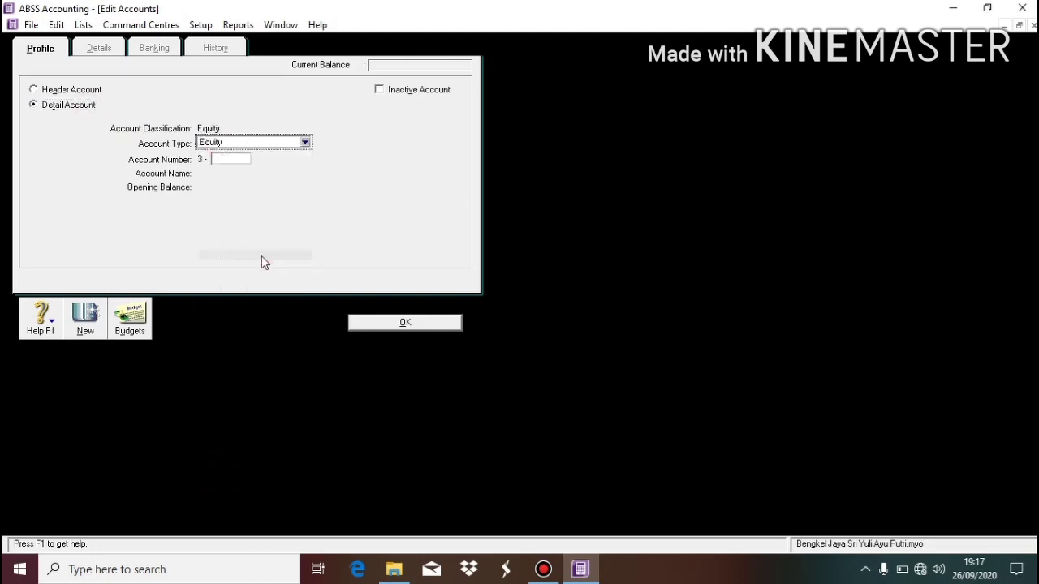
pyautogui.click(217, 157)
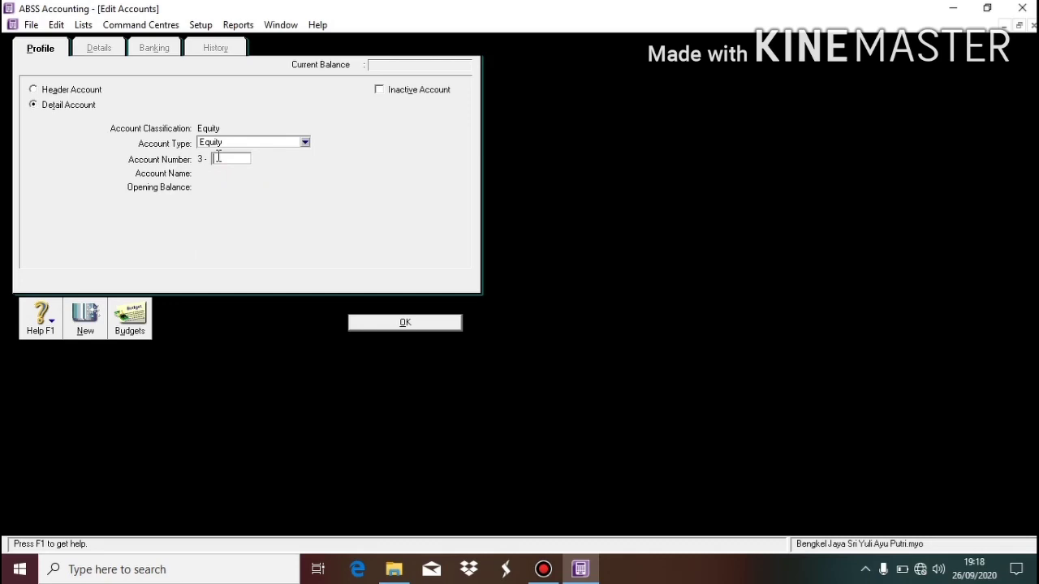
pyautogui.write('1900')
pyautogui.press('Tab')
pyautogui.write('Witho')
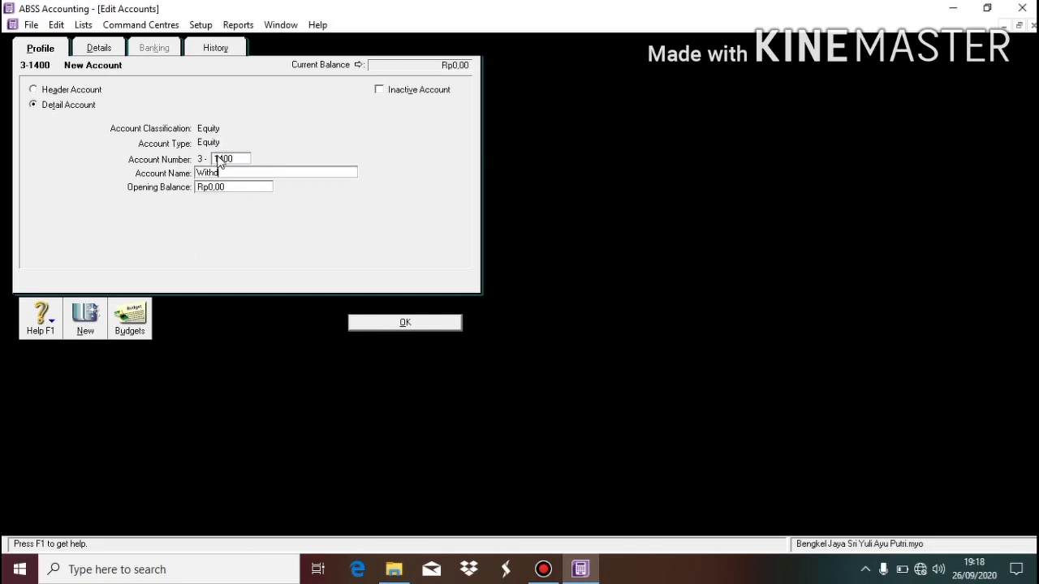
pyautogui.write('rawal')
pyautogui.click(404, 322)
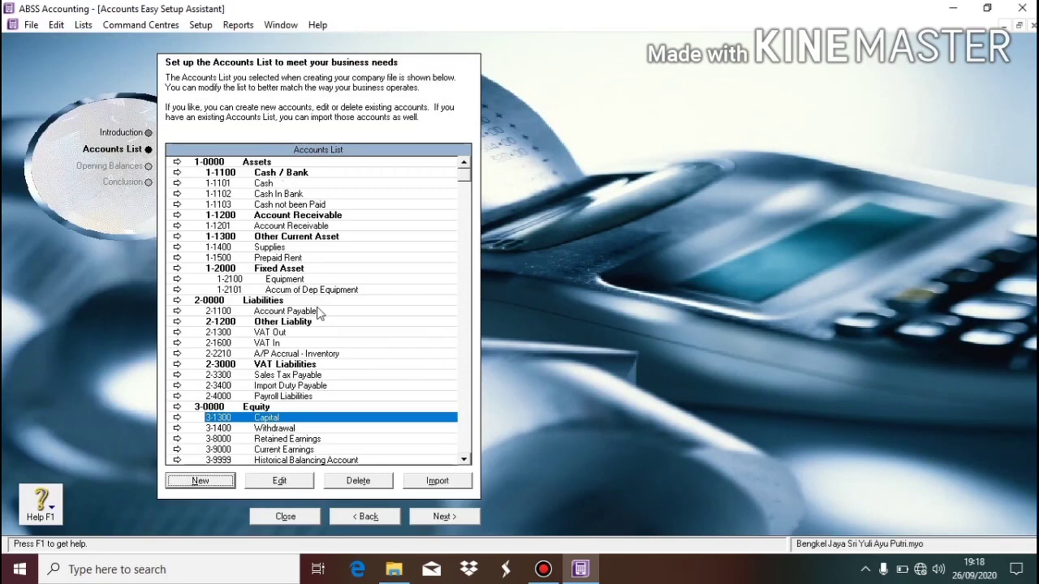
# Under 8-0000 Other Income, add Other Income-type detail account 8-1100 Other Income.
pyautogui.click(465, 449)
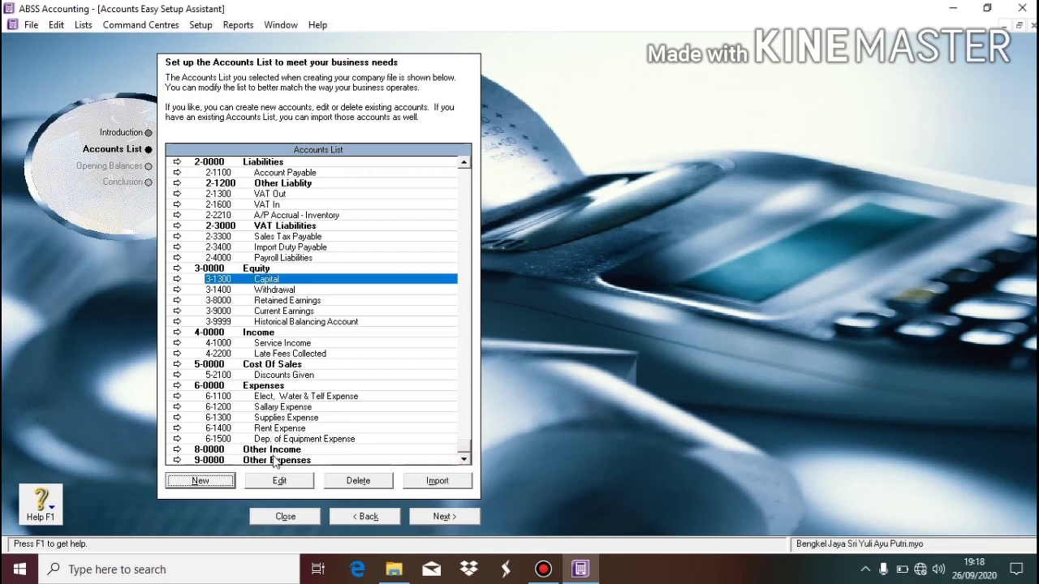
pyautogui.click(274, 450)
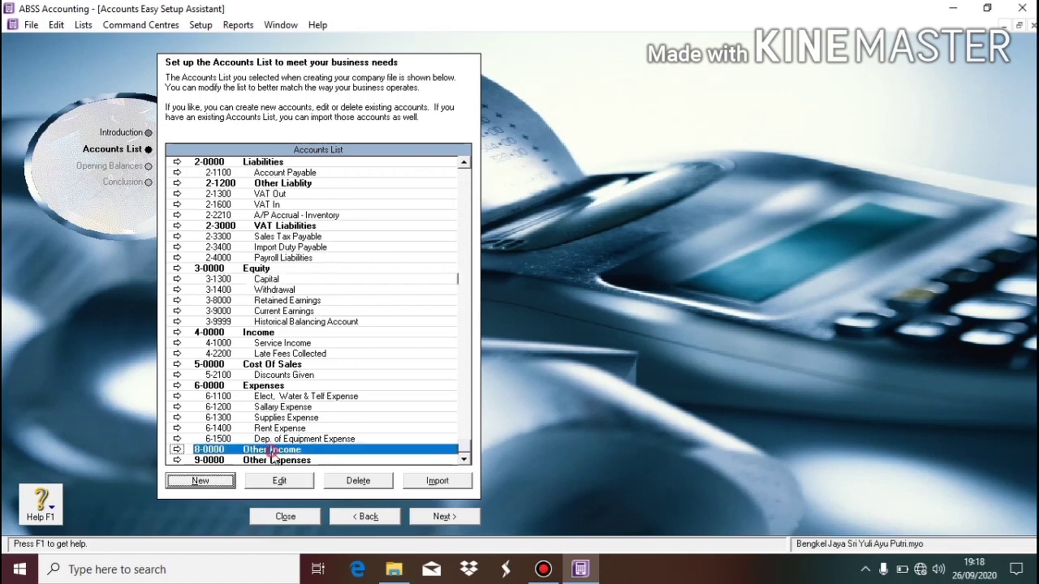
pyautogui.click(203, 481)
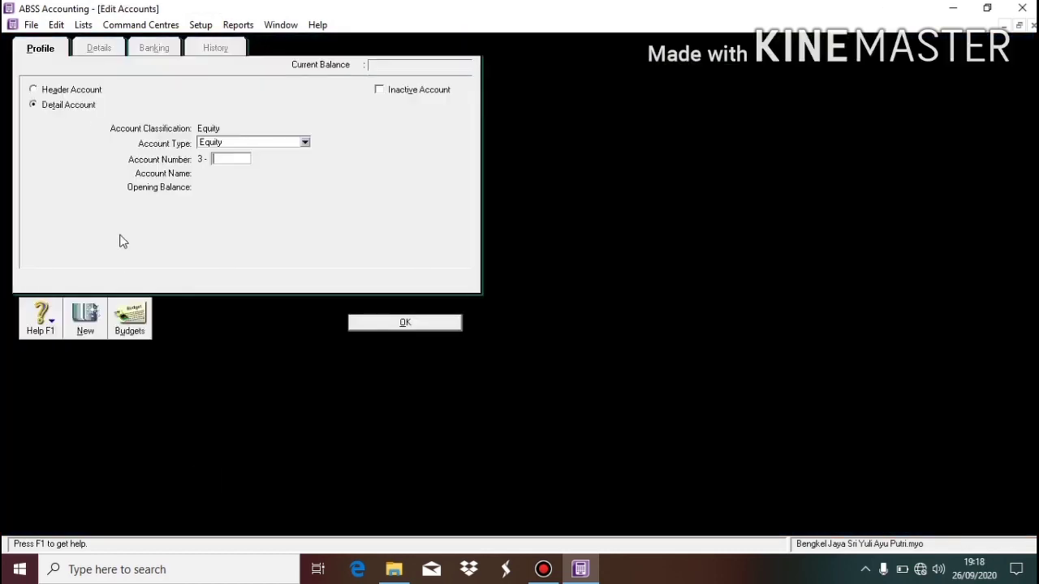
pyautogui.click(74, 111)
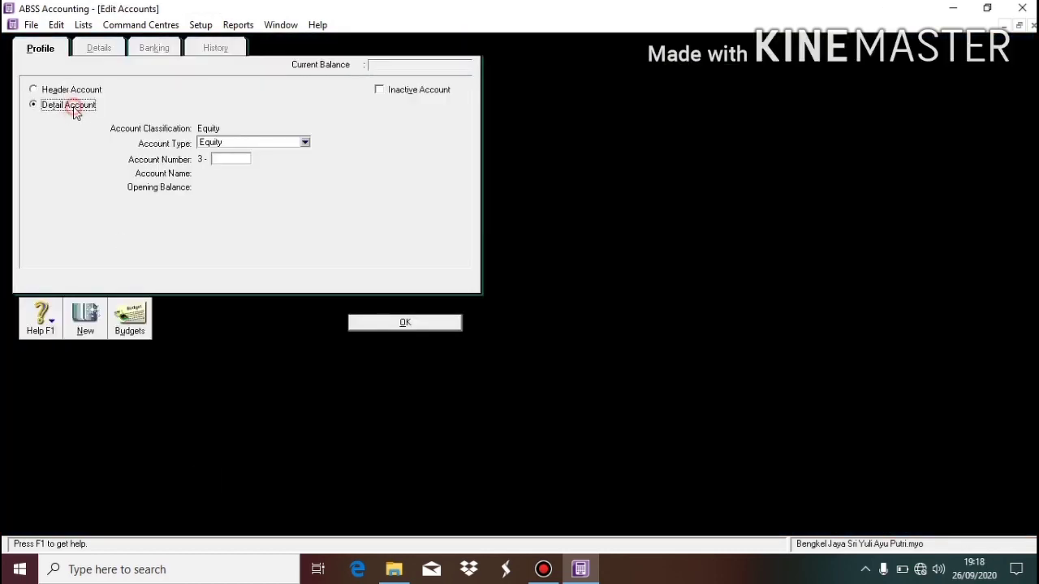
pyautogui.click(224, 143)
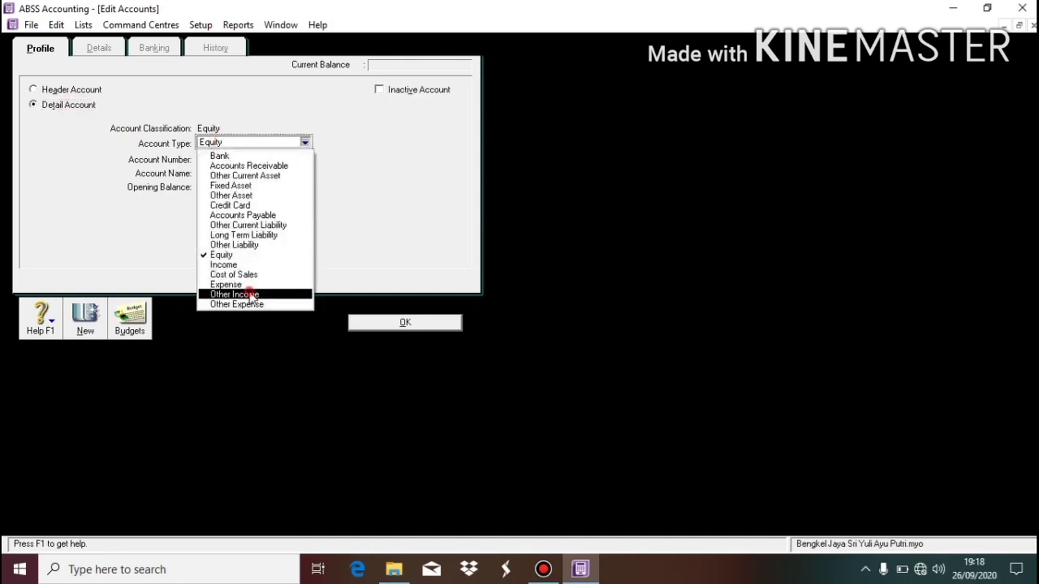
pyautogui.click(250, 297)
pyautogui.click(230, 159)
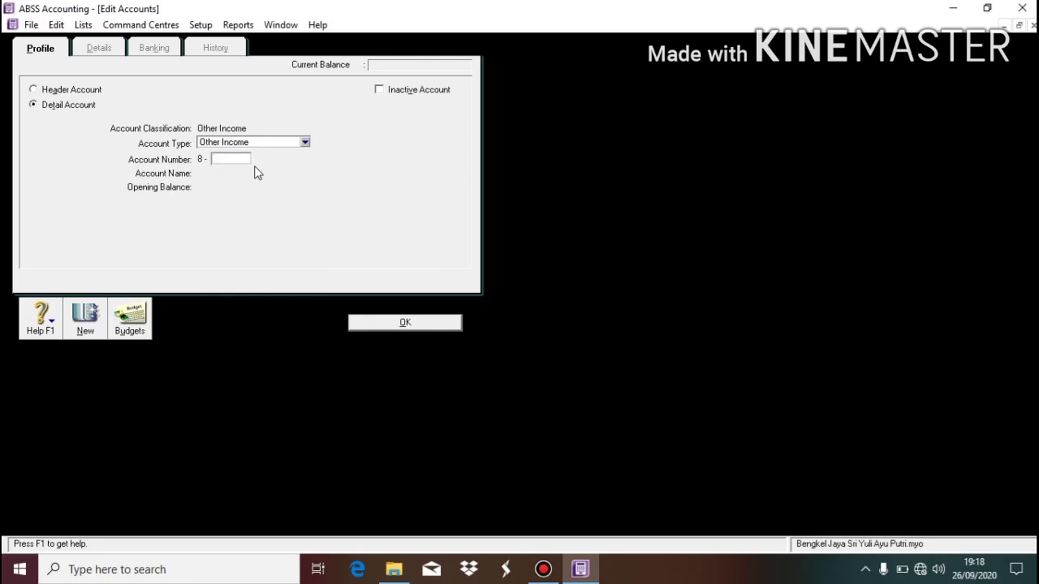
pyautogui.write('1100')
pyautogui.press('Tab')
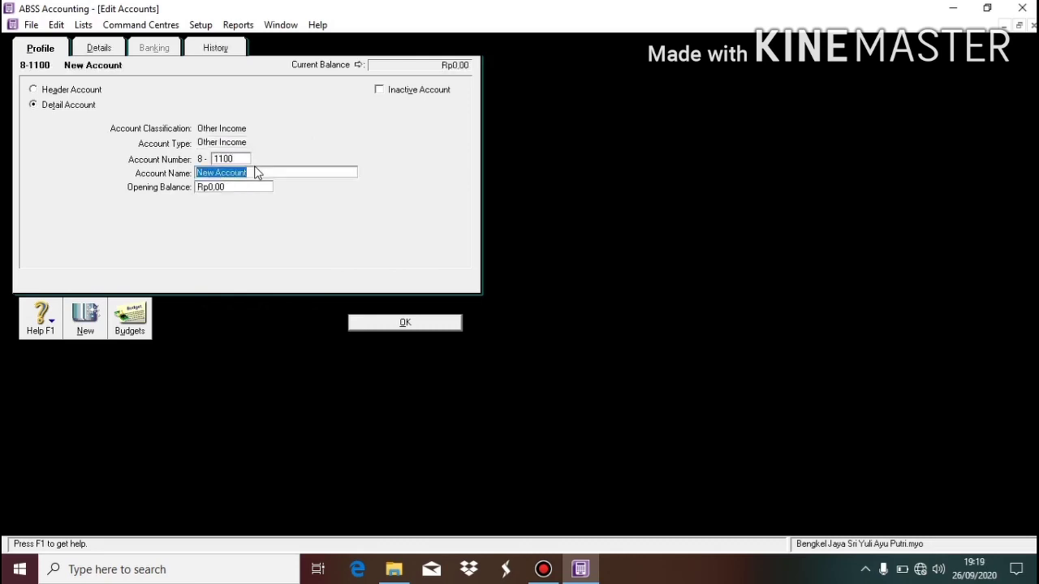
pyautogui.write('Other Income')
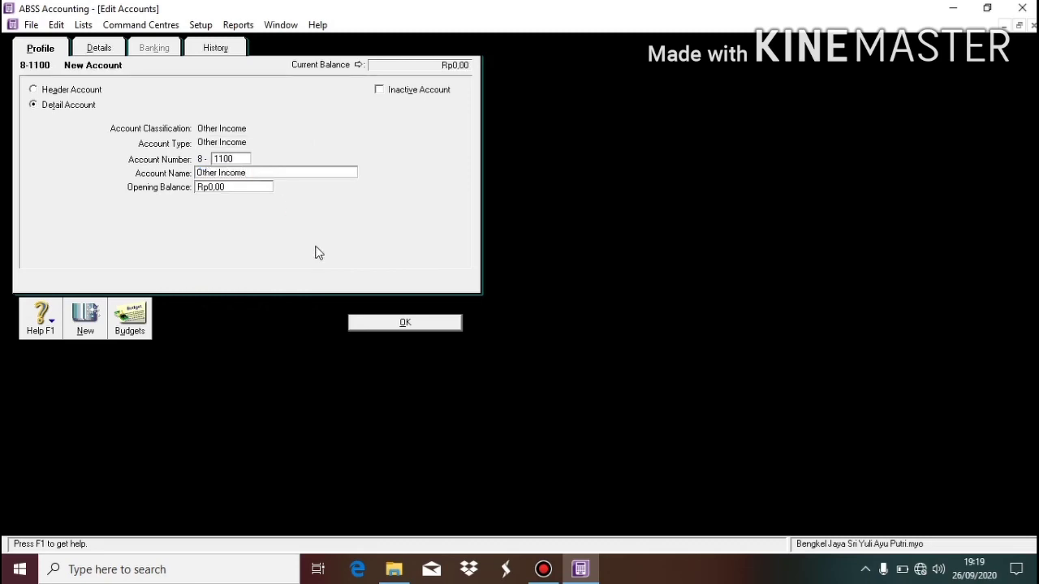
pyautogui.click(388, 323)
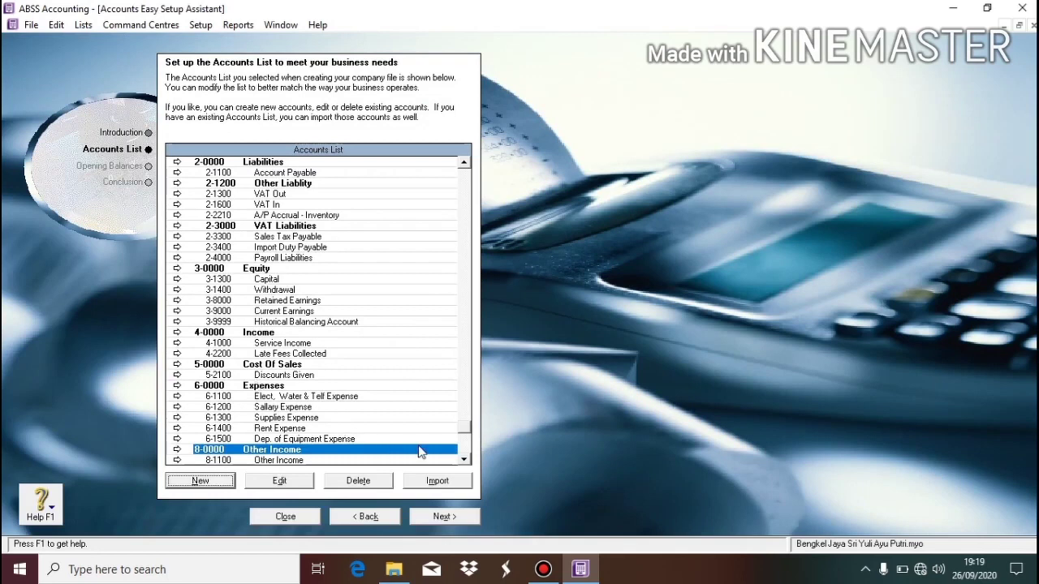
# Under 9-0000 Other Expenses, add Other Expense-type detail account 9-1100 Other Expense.
pyautogui.click(463, 459)
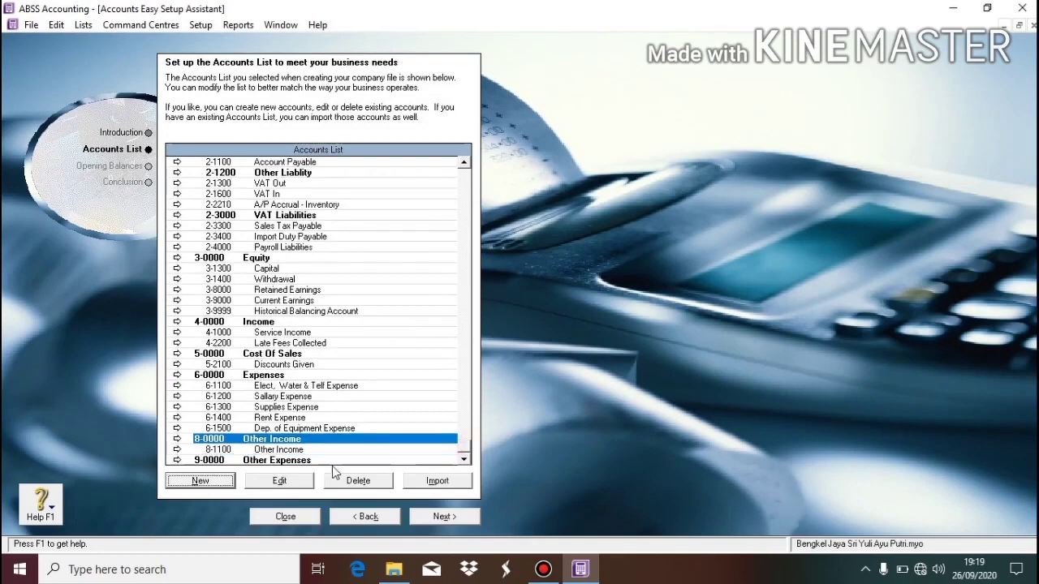
pyautogui.click(308, 461)
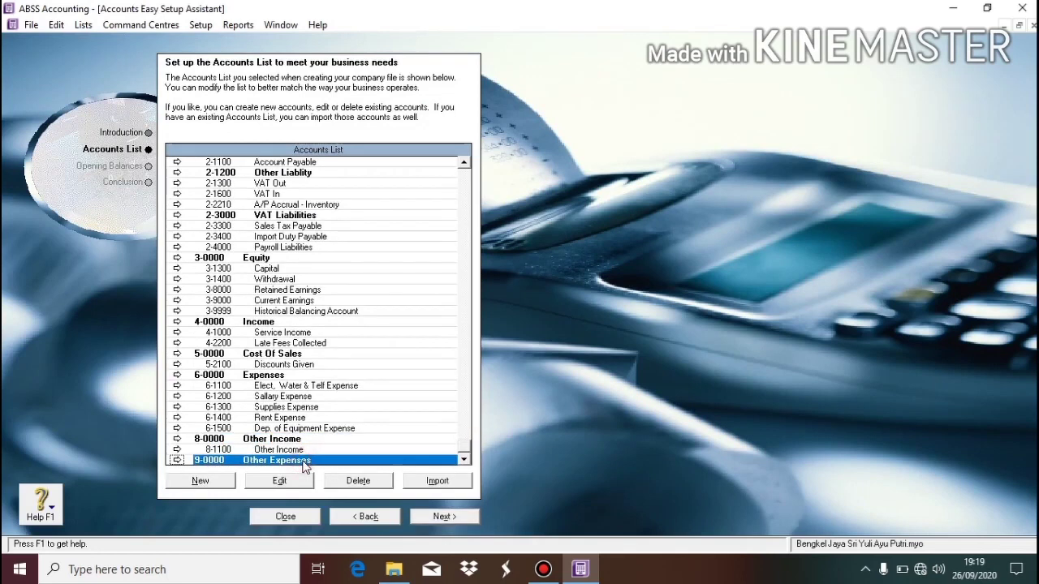
pyautogui.click(202, 480)
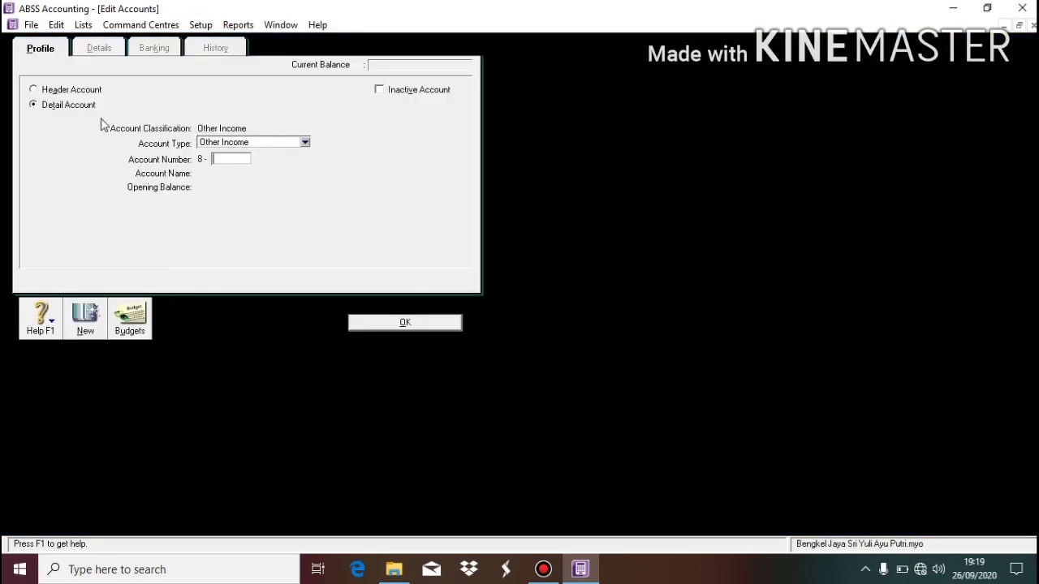
pyautogui.click(231, 143)
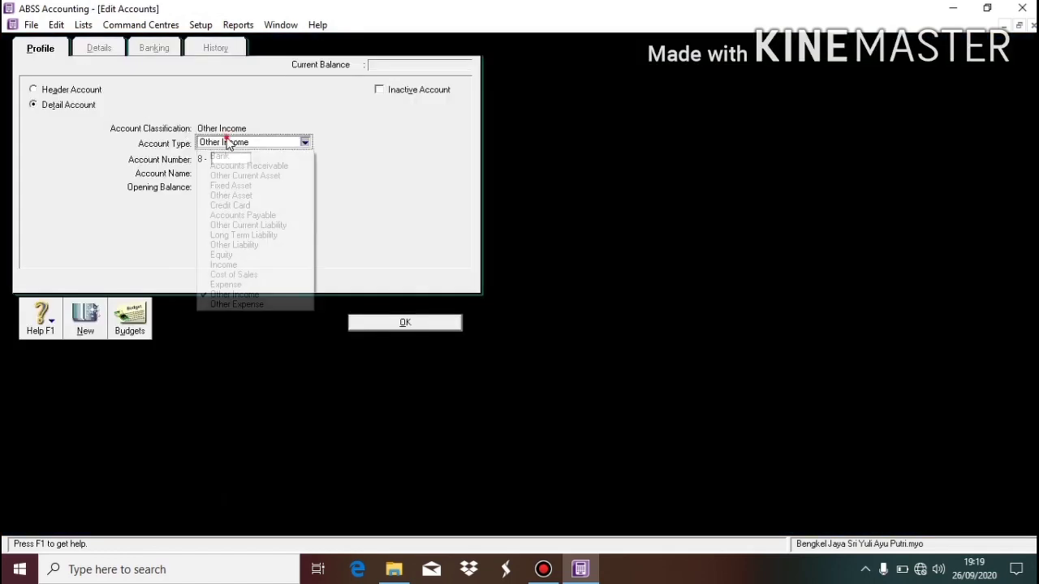
pyautogui.click(261, 303)
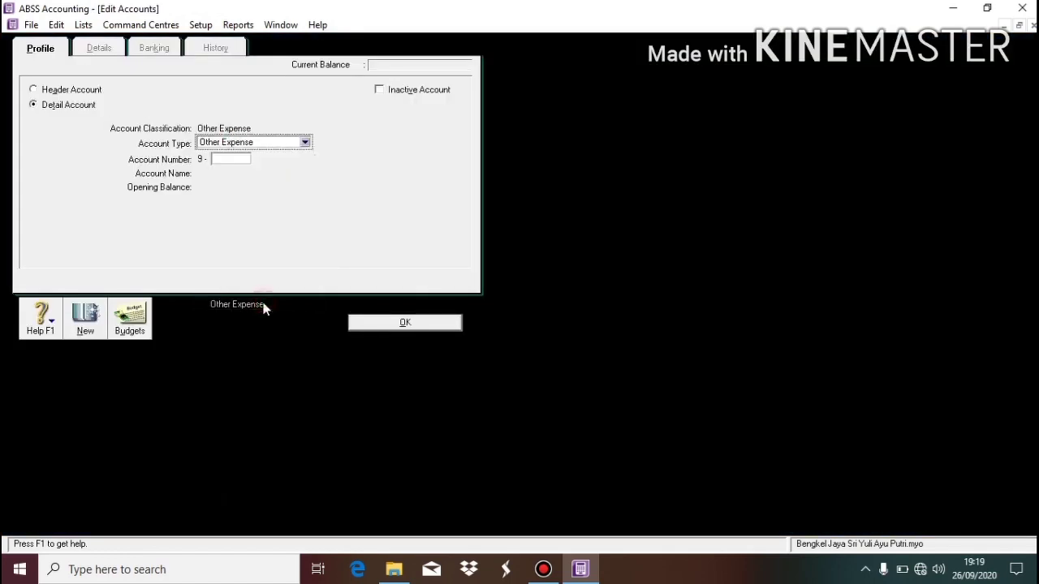
pyautogui.click(235, 160)
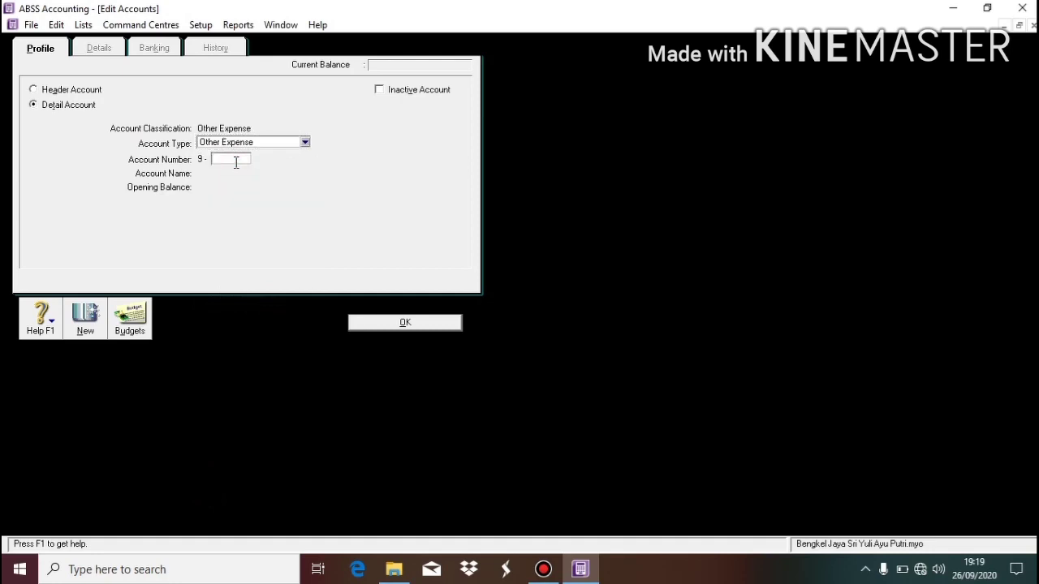
pyautogui.write('1100')
pyautogui.press('Tab')
pyautogui.write('O')
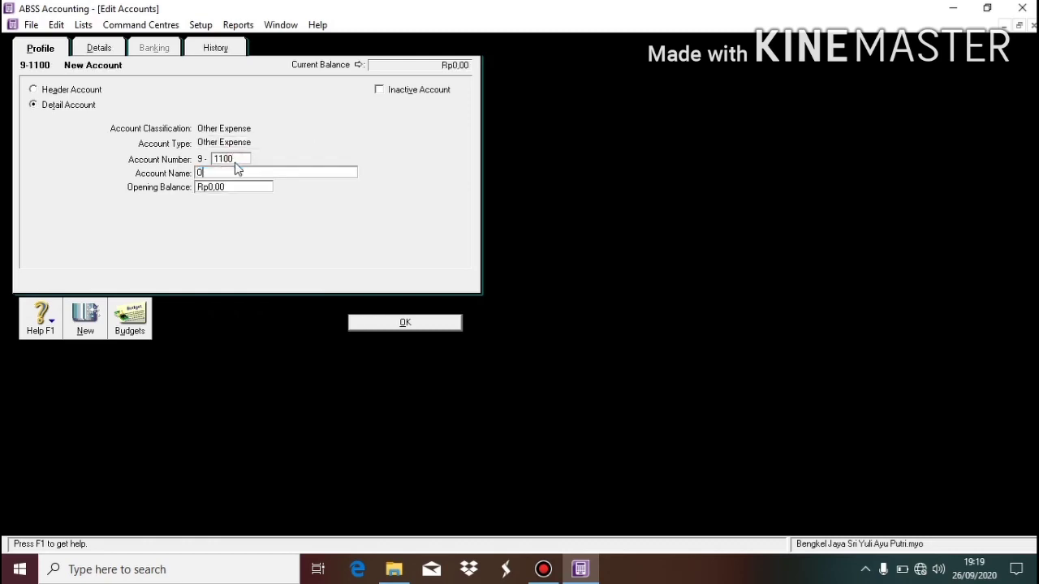
pyautogui.write('ther Expense')
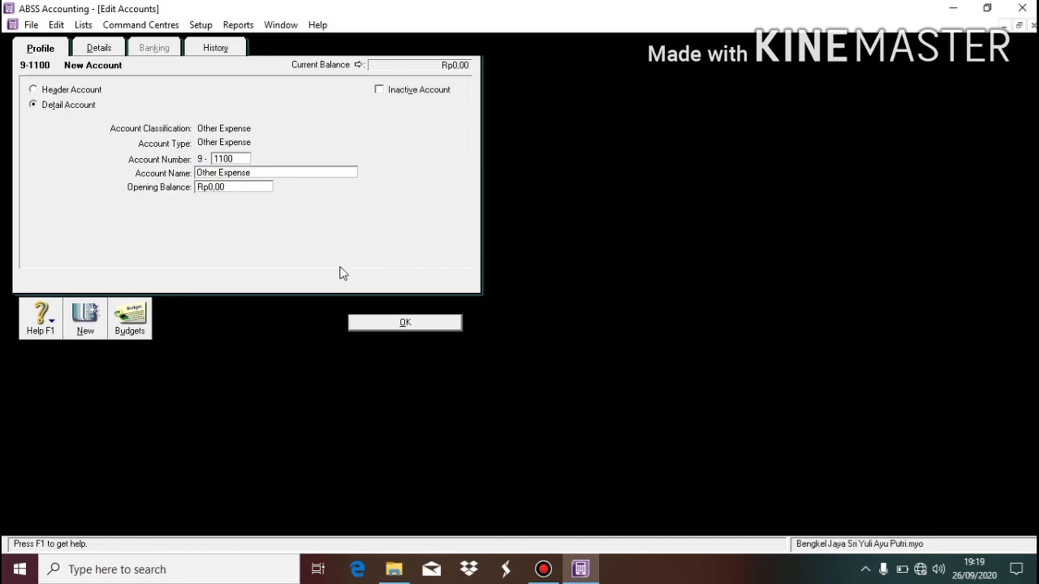
pyautogui.click(405, 323)
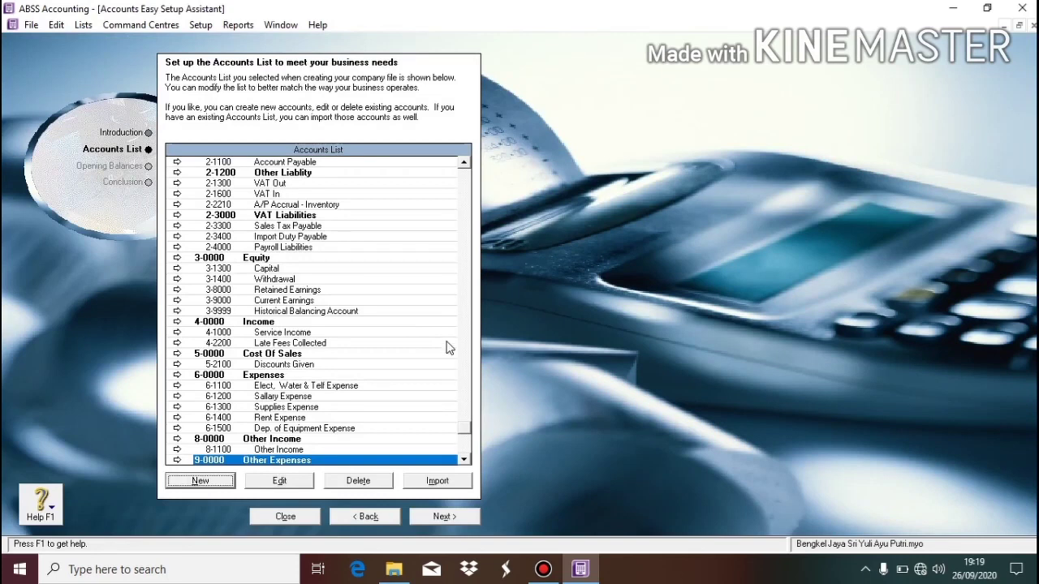
# Review the accounts list down to 9-1100 Other Expense, then continue to Opening Balances.
pyautogui.click(465, 187)
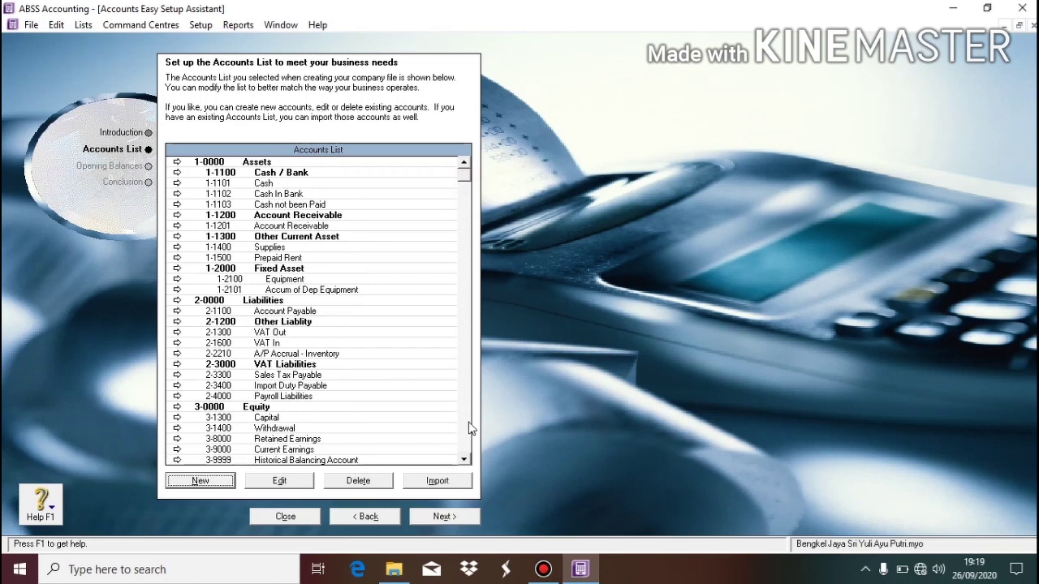
pyautogui.scroll(-5, 469, 429)
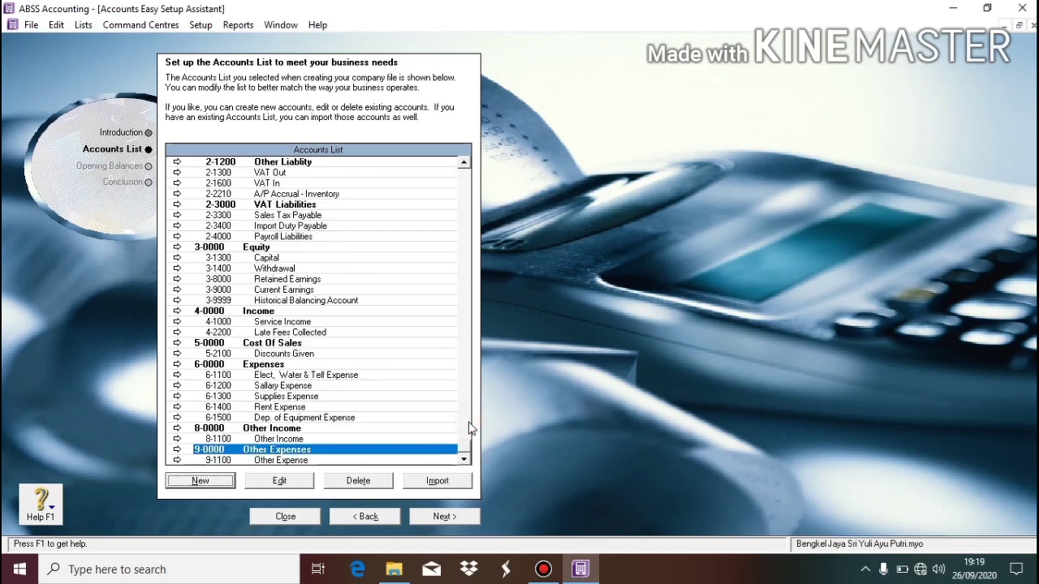
pyautogui.click(406, 387)
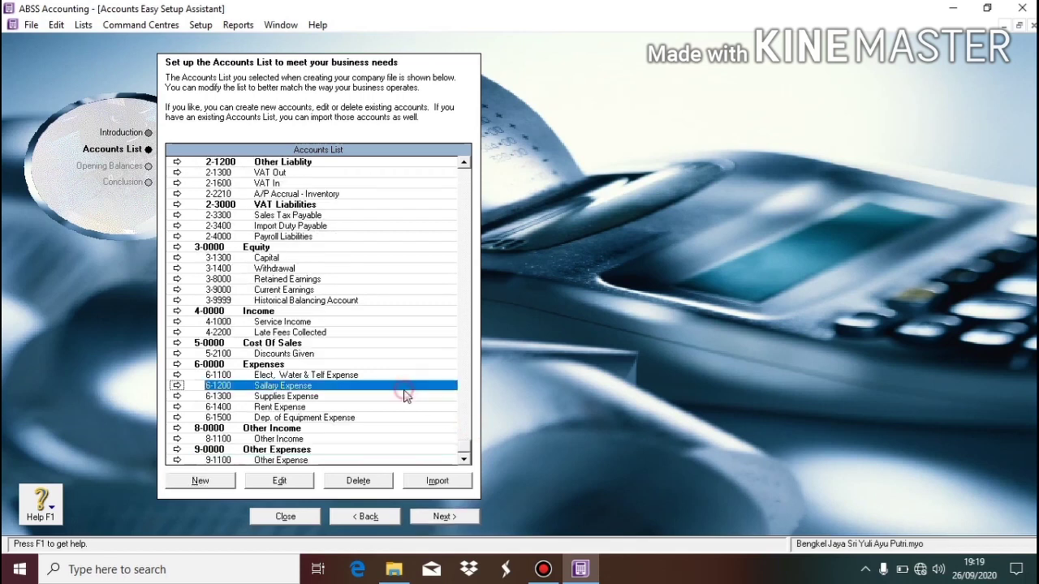
pyautogui.click(429, 516)
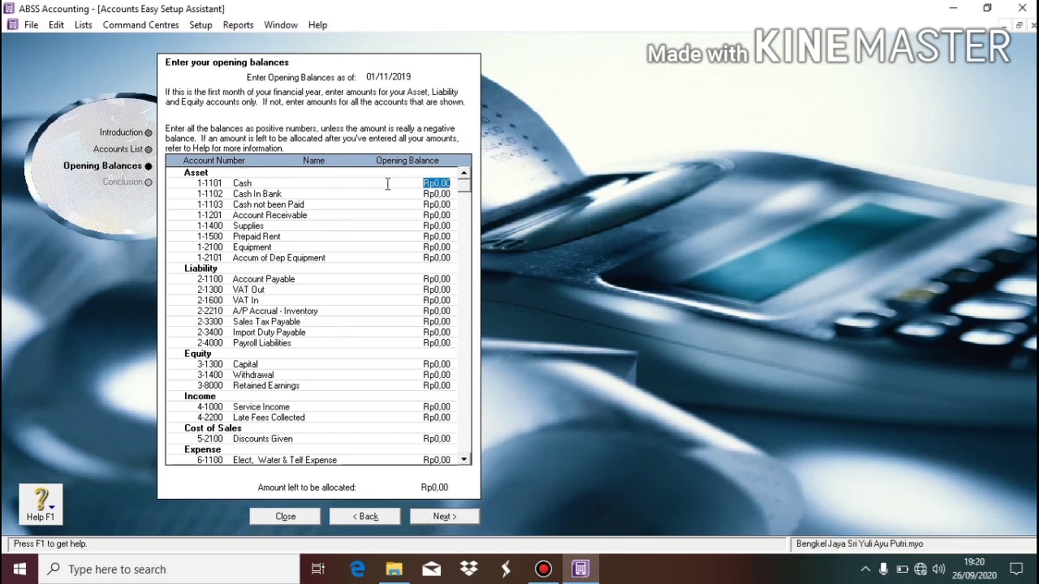
# Enter opening balances of 15.000.000 for Cash and 50.000.000 for Cash In Bank.
pyautogui.write('1')
pyautogui.write('5.00')
pyautogui.write('0.000')
pyautogui.press('Tab')
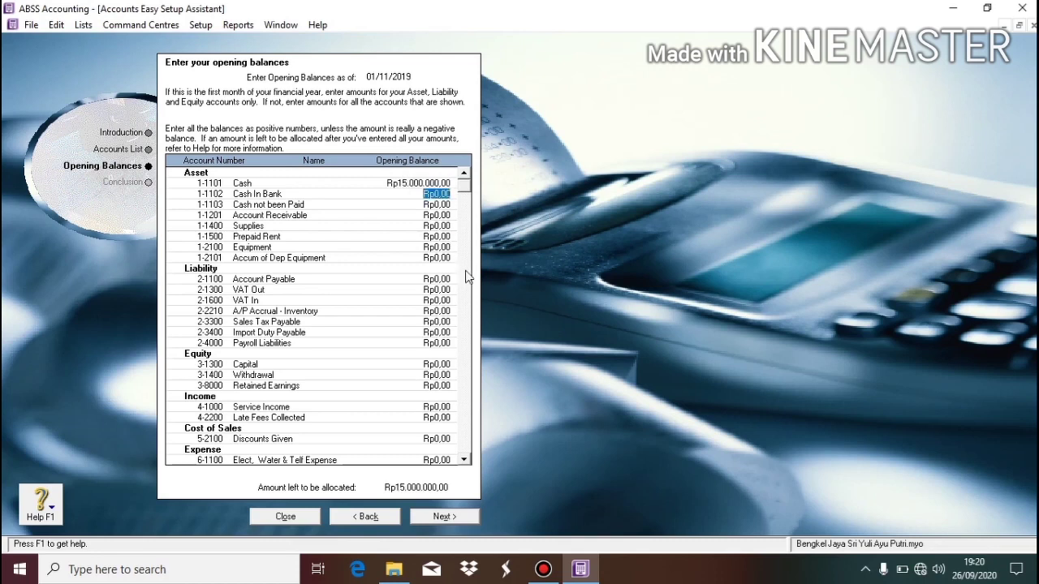
pyautogui.write('50.000.')
pyautogui.write('000')
pyautogui.press('Tab')
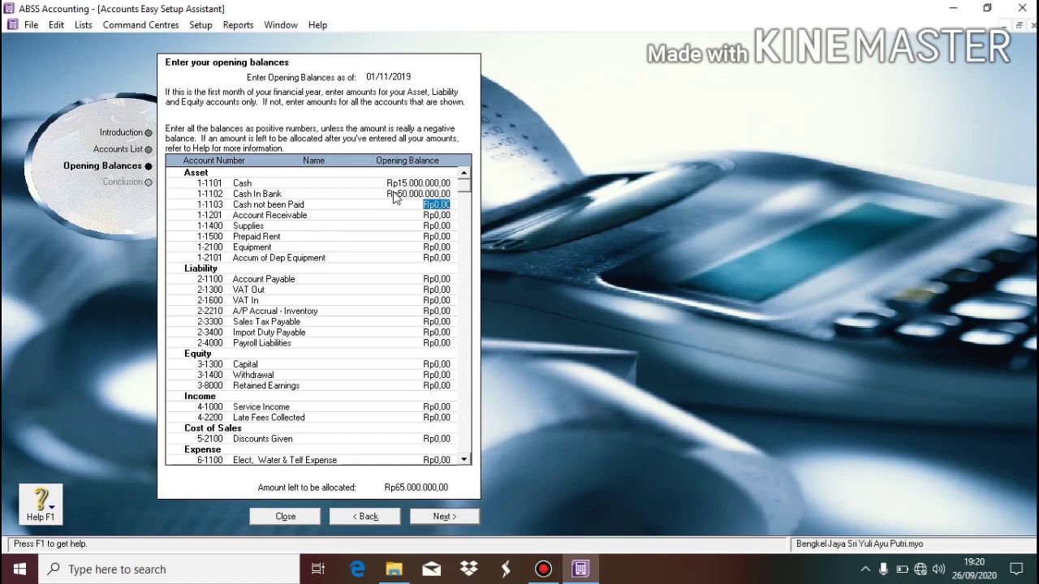
# Enter 500000 for Account Receivable and Supplies, then correct Supplies to 5000000.
pyautogui.click(440, 215)
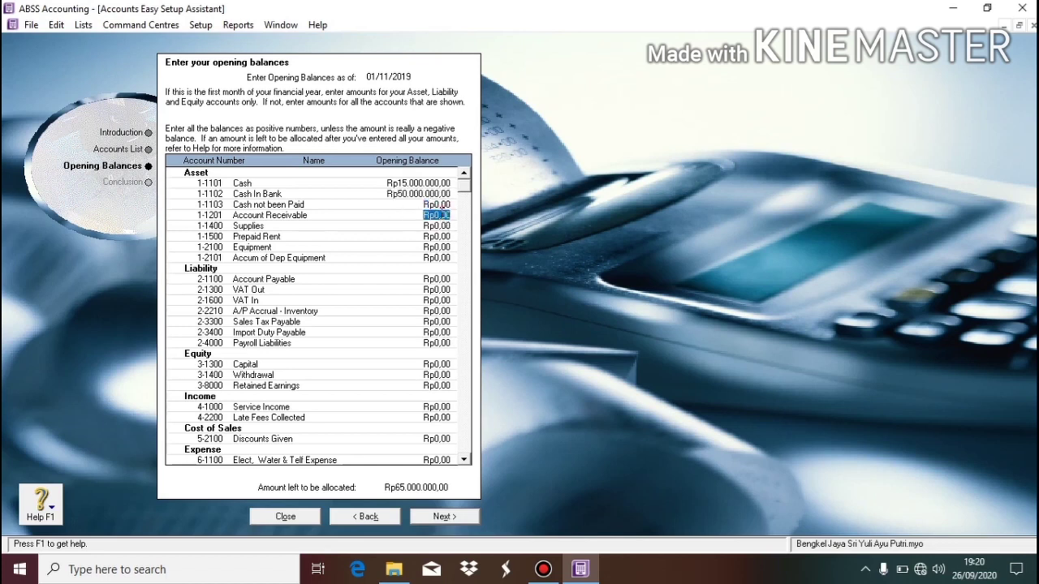
pyautogui.write('500000')
pyautogui.press('Tab')
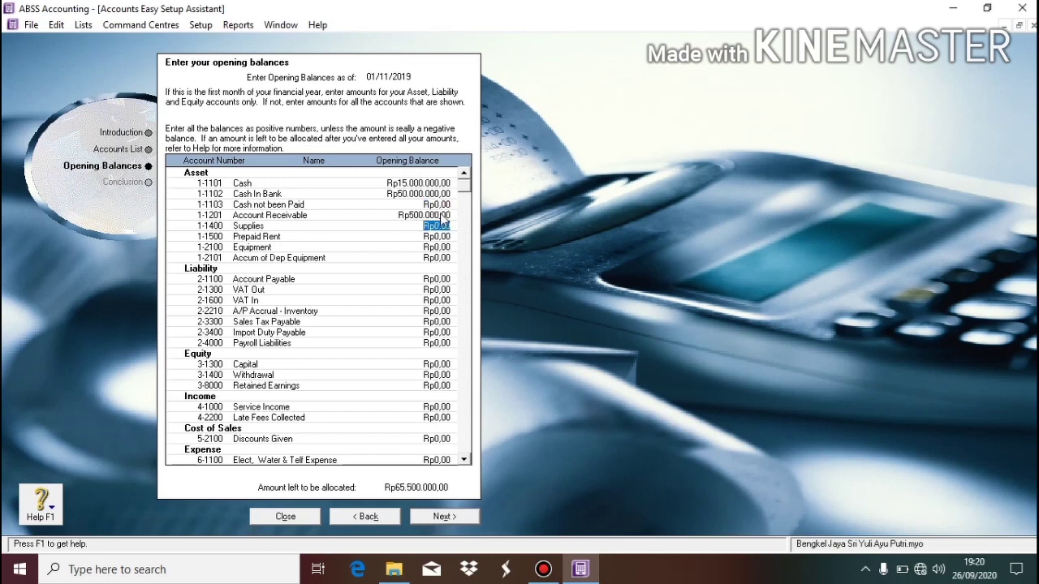
pyautogui.write('500000')
pyautogui.press('Tab')
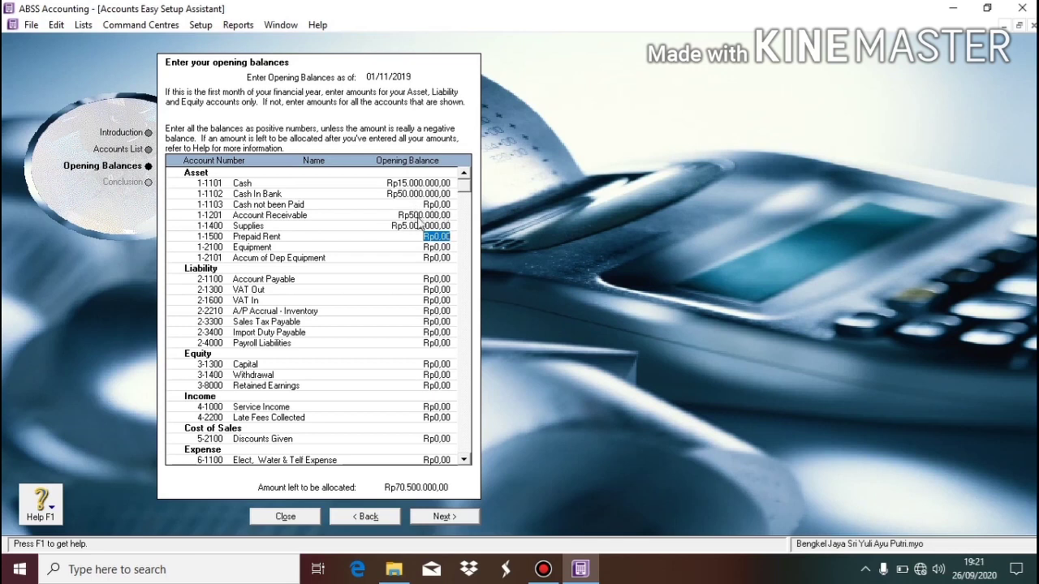
pyautogui.click(416, 215)
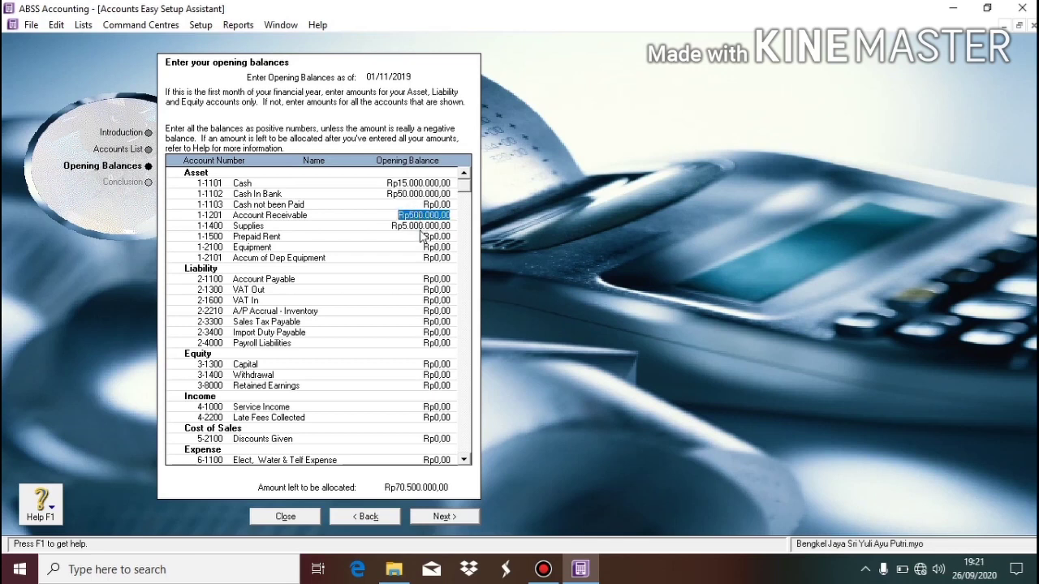
pyautogui.click(420, 227)
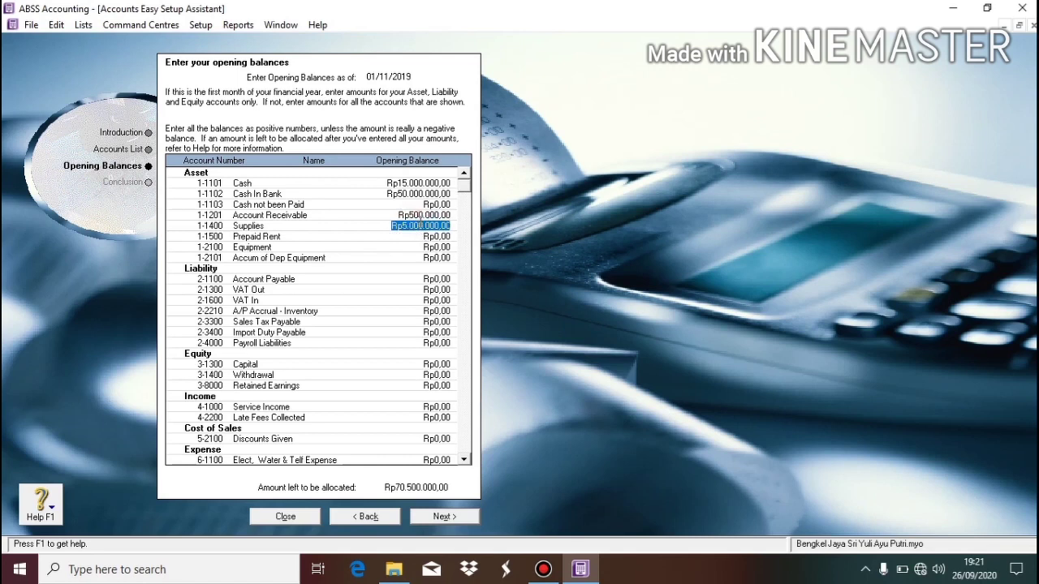
pyautogui.write('5000000')
pyautogui.press('Tab')
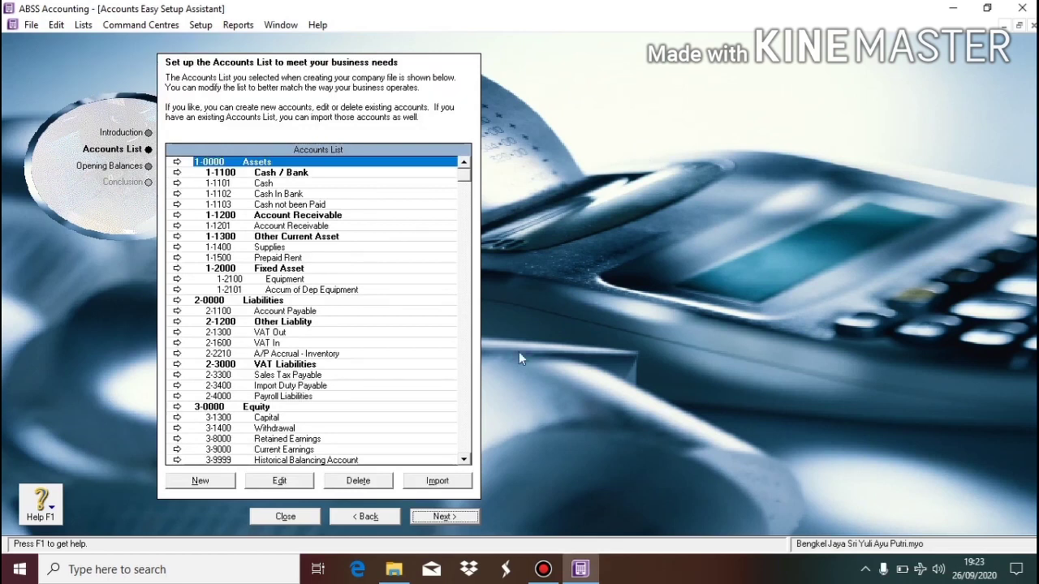
# Back on Opening Balances, enter Cash 15.000.000 and Cash In Bank 50.000.000.
pyautogui.click(450, 510)
pyautogui.click(457, 516)
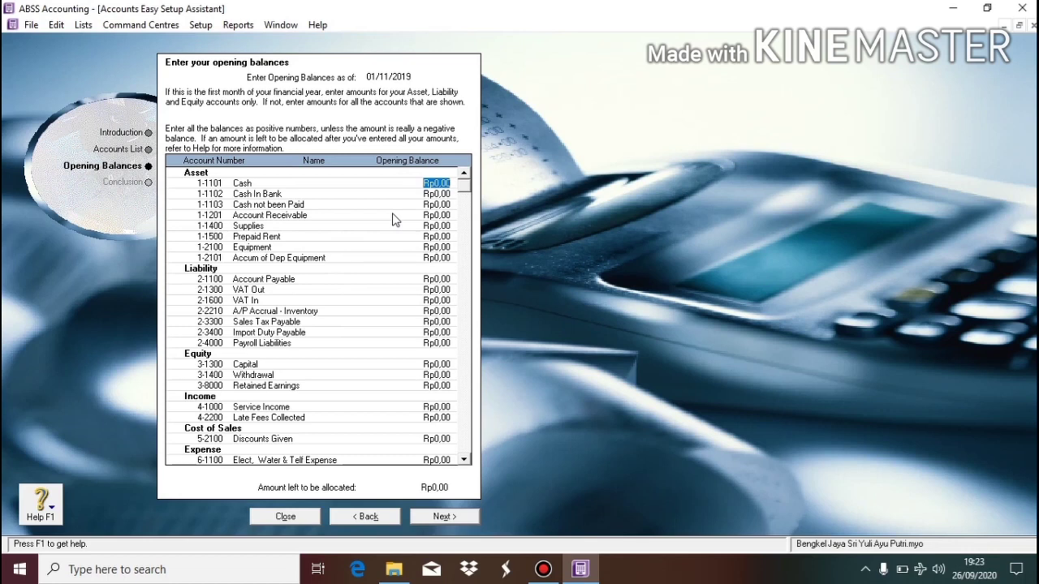
pyautogui.write('15.000.')
pyautogui.write('000000')
pyautogui.press('Tab')
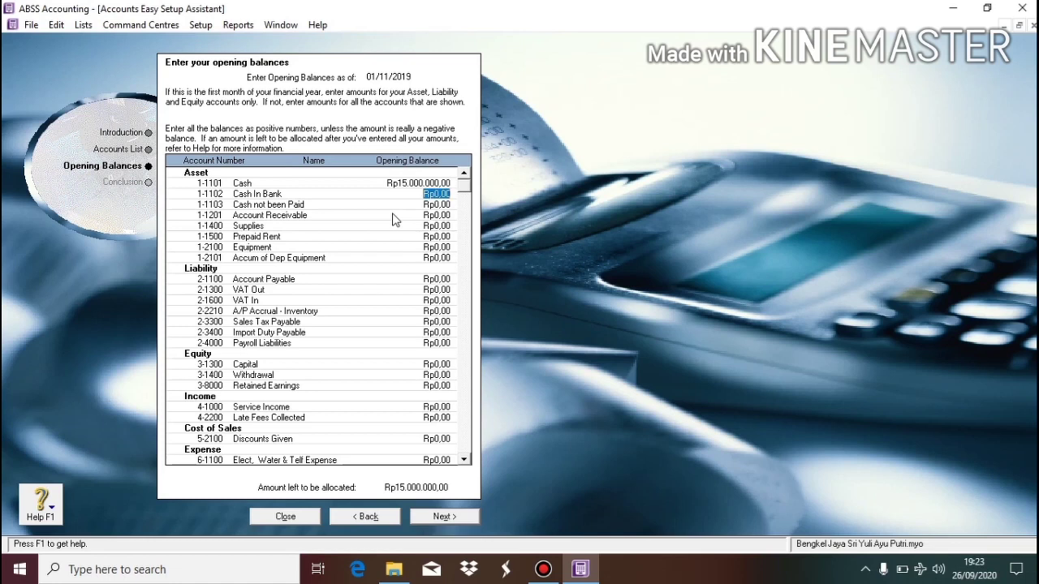
pyautogui.write('50000000')
pyautogui.press('Tab')
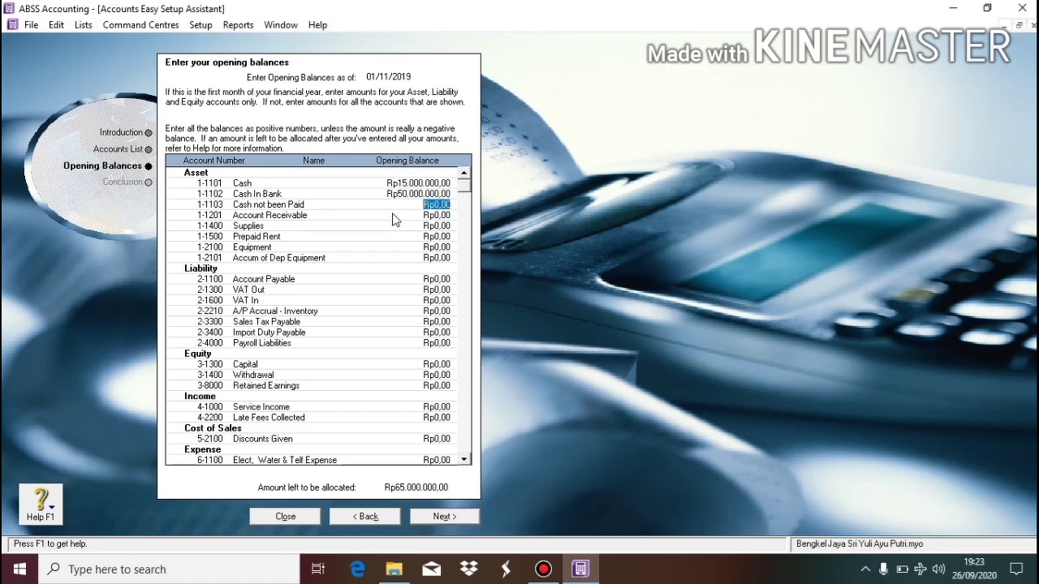
pyautogui.press('Tab')
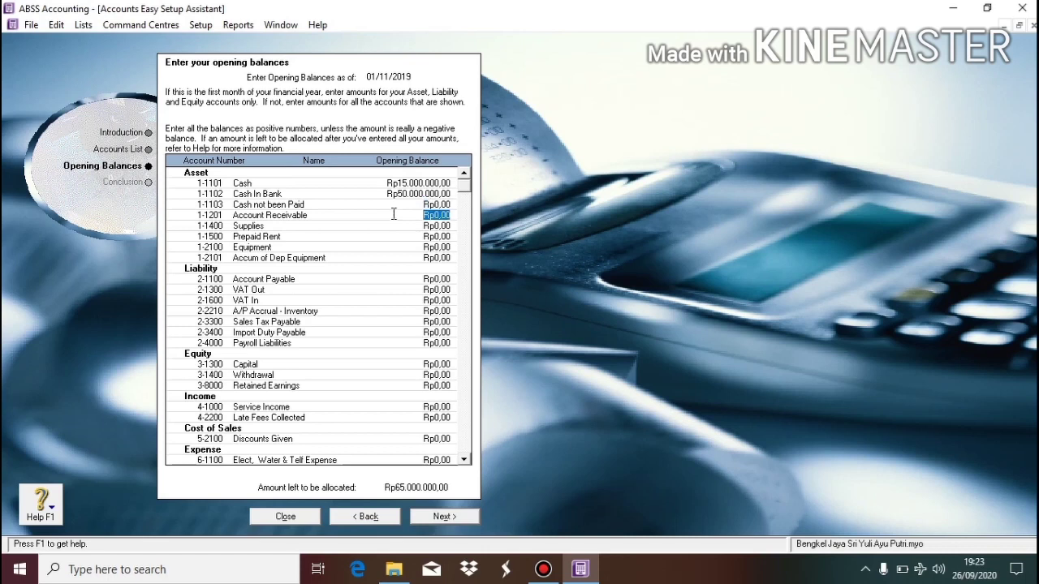
# Enter 500000 as the opening balance for Account Receivable and for Supplies.
pyautogui.write('500000')
pyautogui.press('Tab')
pyautogui.write('500000')
pyautogui.press('Tab')
# Set Prepaid Rent to Rp5.000.000,00 and Equipment to Rp12.000.000,00.
pyautogui.write('50000000')
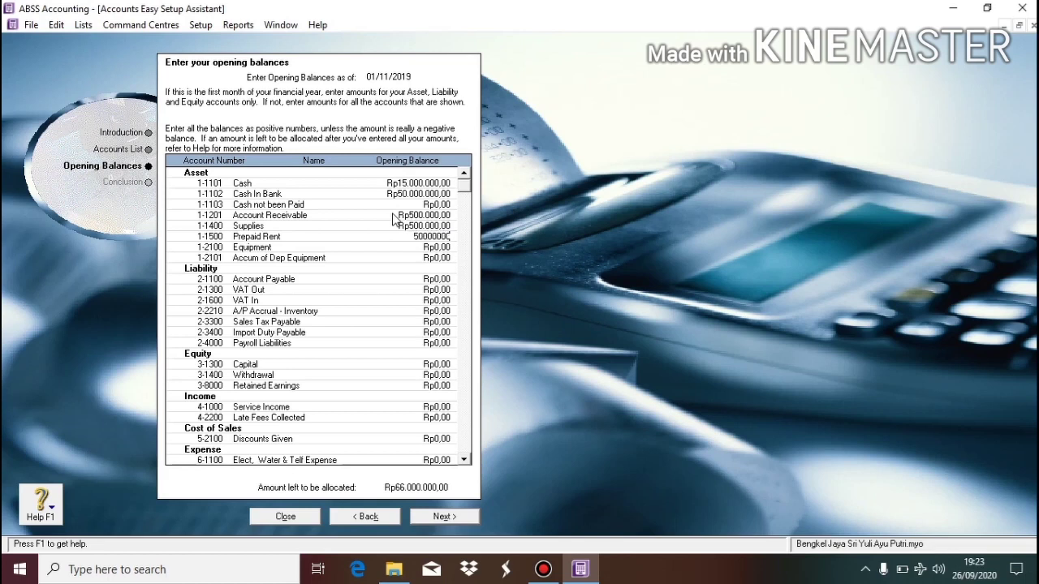
pyautogui.press('Tab')
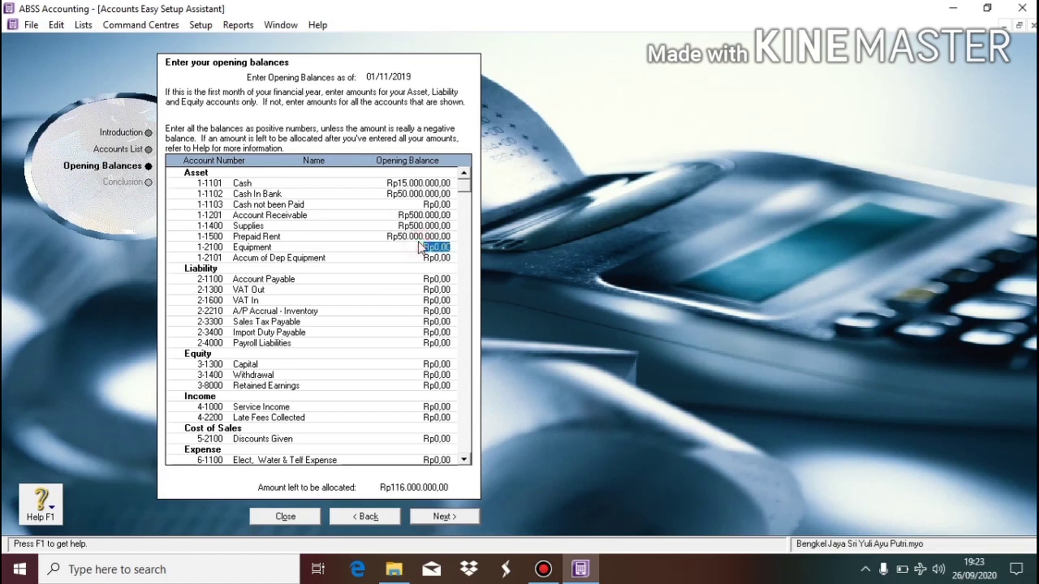
pyautogui.click(421, 237)
pyautogui.press('BackSpace')
pyautogui.write('5000000')
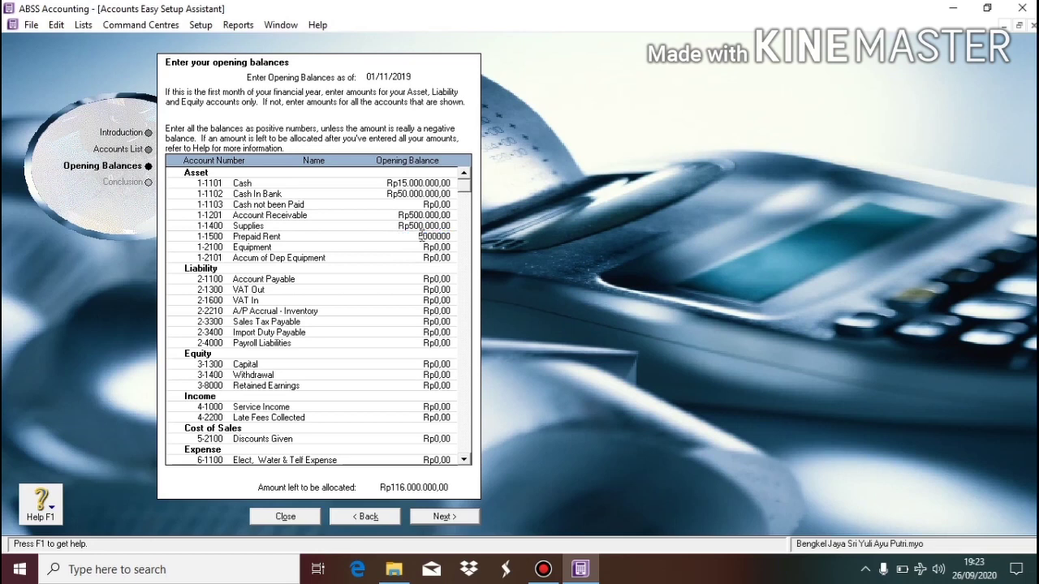
pyautogui.press('Tab')
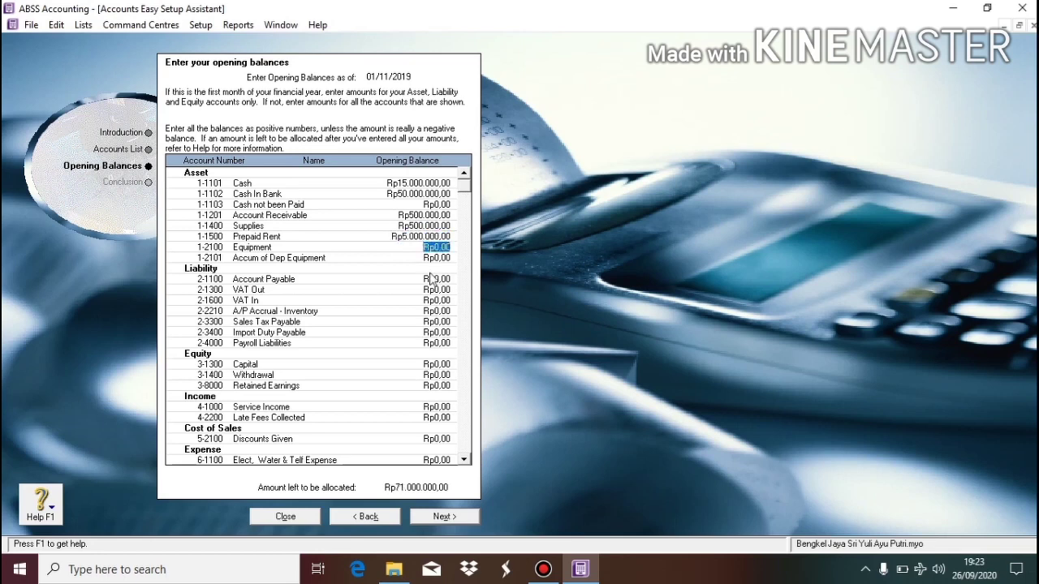
pyautogui.write('12.000.0')
pyautogui.write('00')
pyautogui.press('Tab')
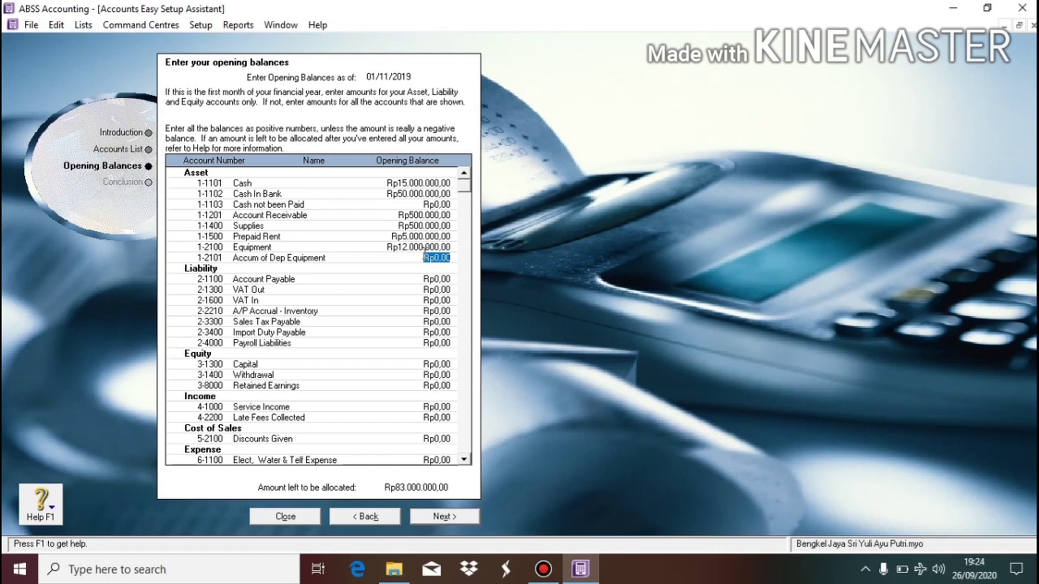
# Enter Accum of Dep Equipment -Rp2.500.000, Account Payable Rp5.300.000 and Capital Rp75.200.000, then continue to the conclusion page.
pyautogui.press('BackSpace')
pyautogui.write('-2500000')
pyautogui.press('Tab')
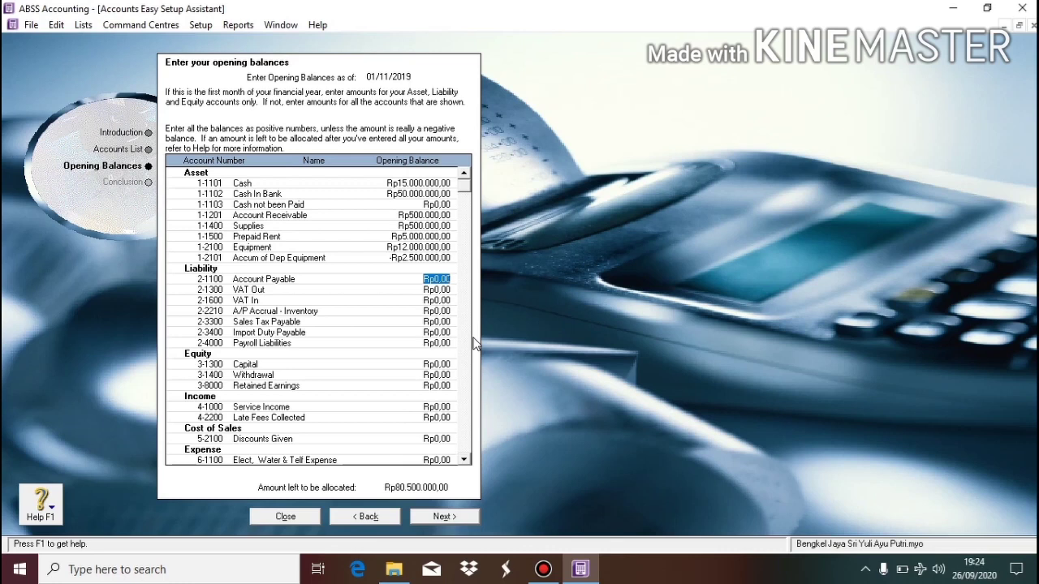
pyautogui.write('5300000')
pyautogui.press('Tab')
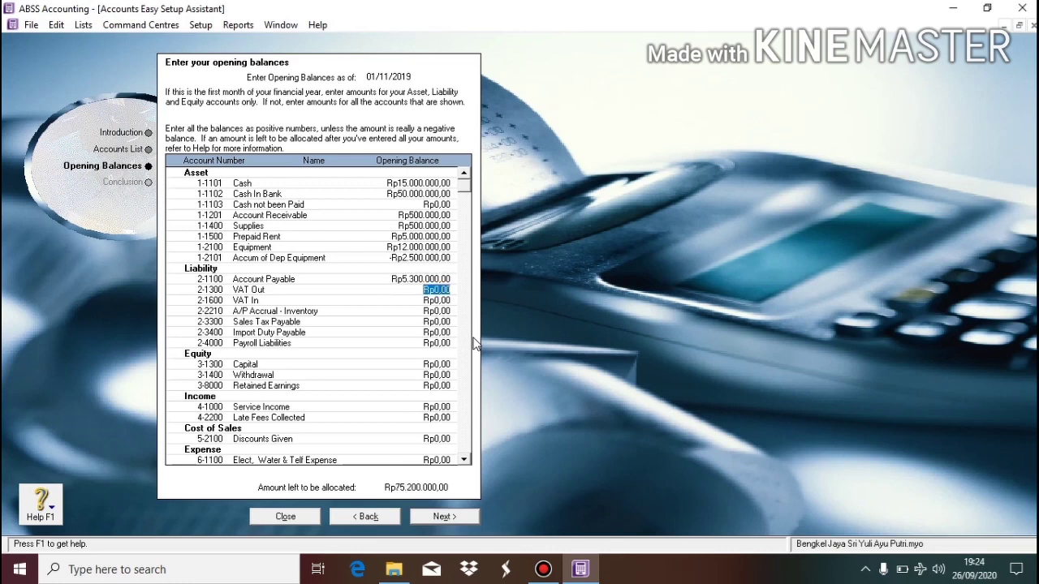
pyautogui.click(423, 365)
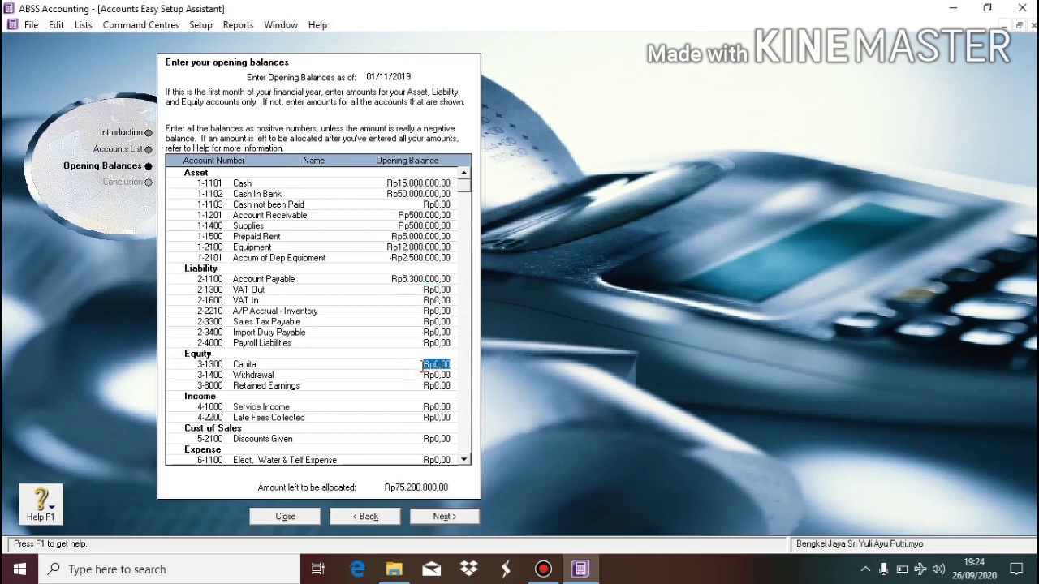
pyautogui.write('75.200.000')
pyautogui.press('Tab')
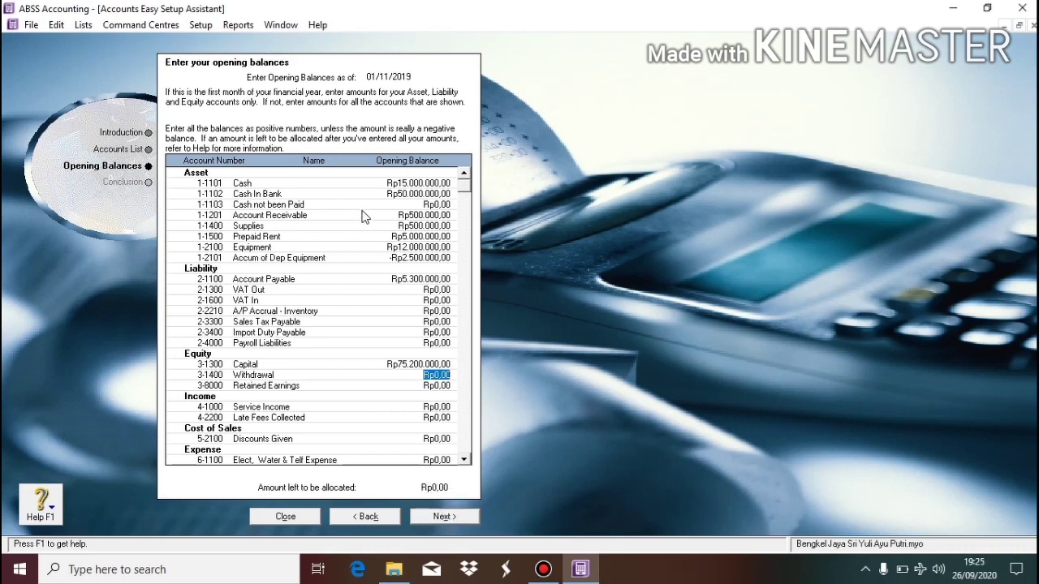
pyautogui.click(436, 516)
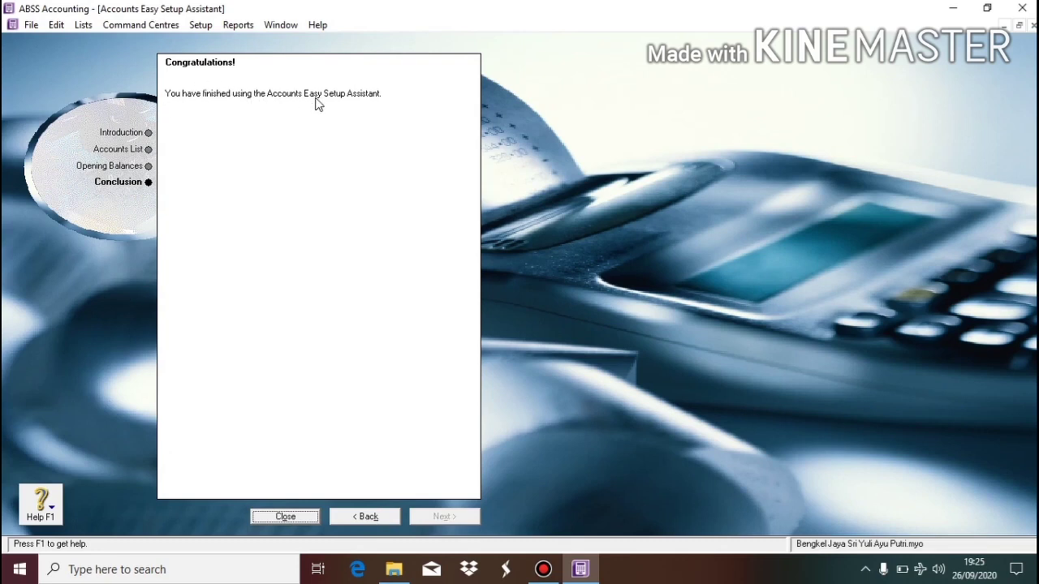
# Close the finished setup assistant and the Set Up ABSS window, then bring up the Setup menu.
pyautogui.click(285, 517)
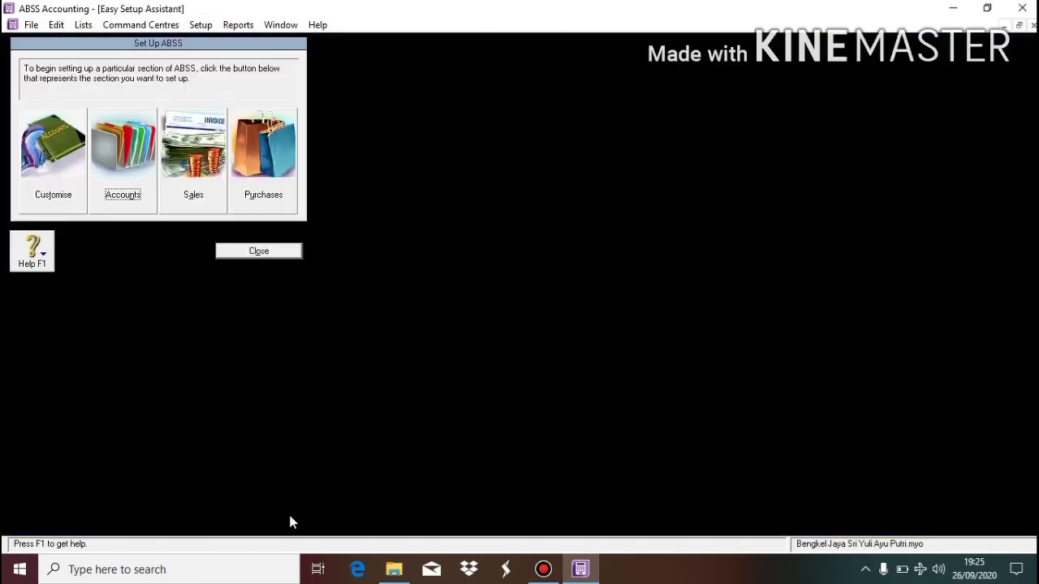
pyautogui.click(268, 251)
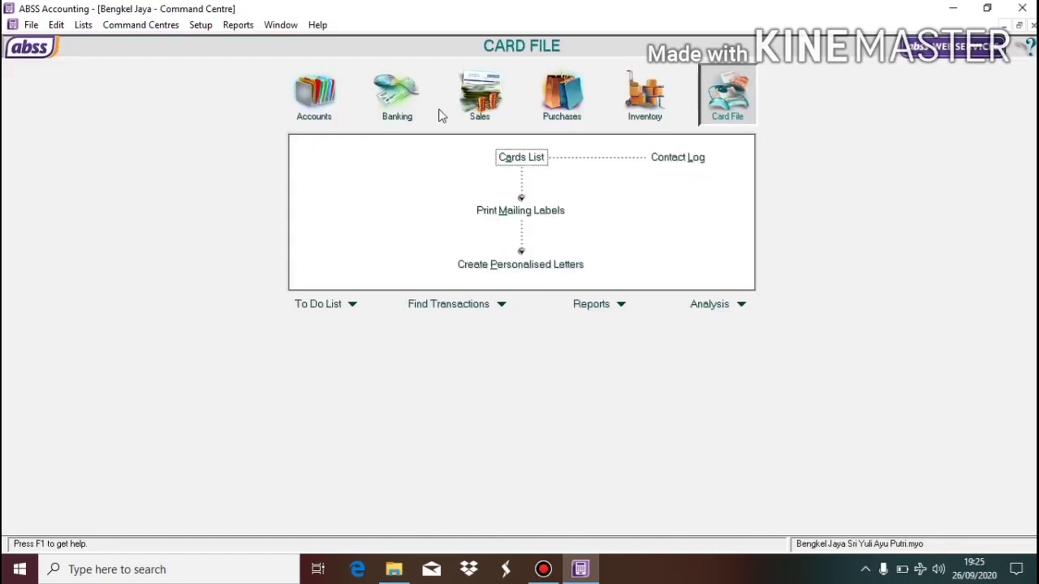
pyautogui.click(200, 27)
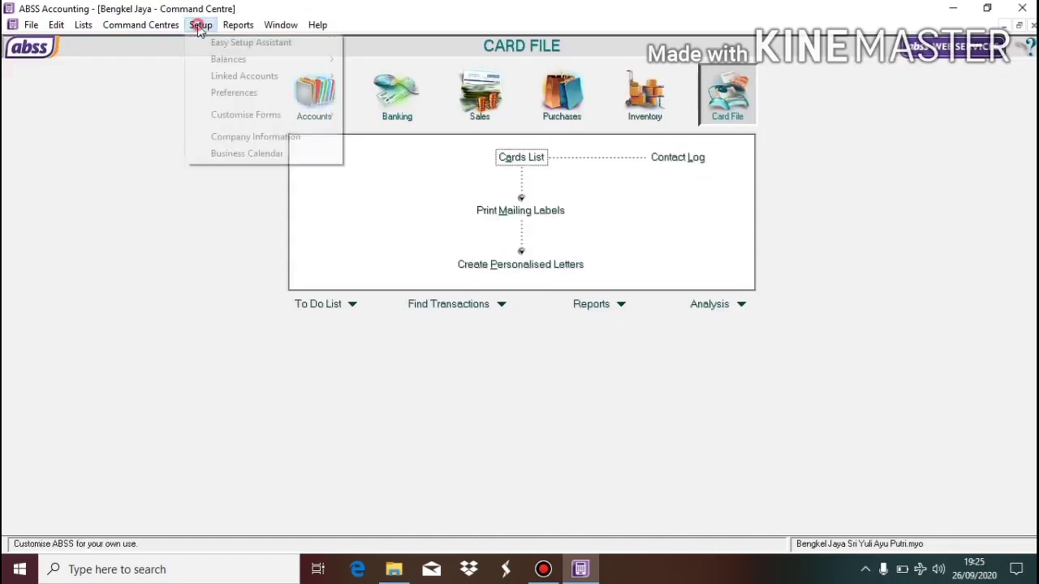
pyautogui.moveTo(247, 84)
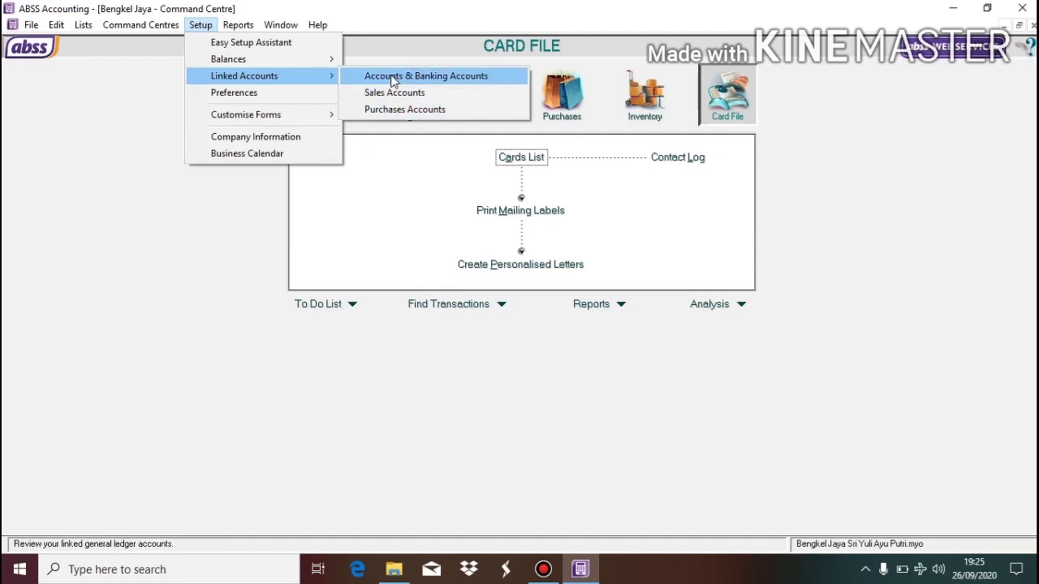
# Review the Accounts & Banking linked accounts, check the Undeposited Funds lookup without changes, and confirm with OK.
pyautogui.click(393, 78)
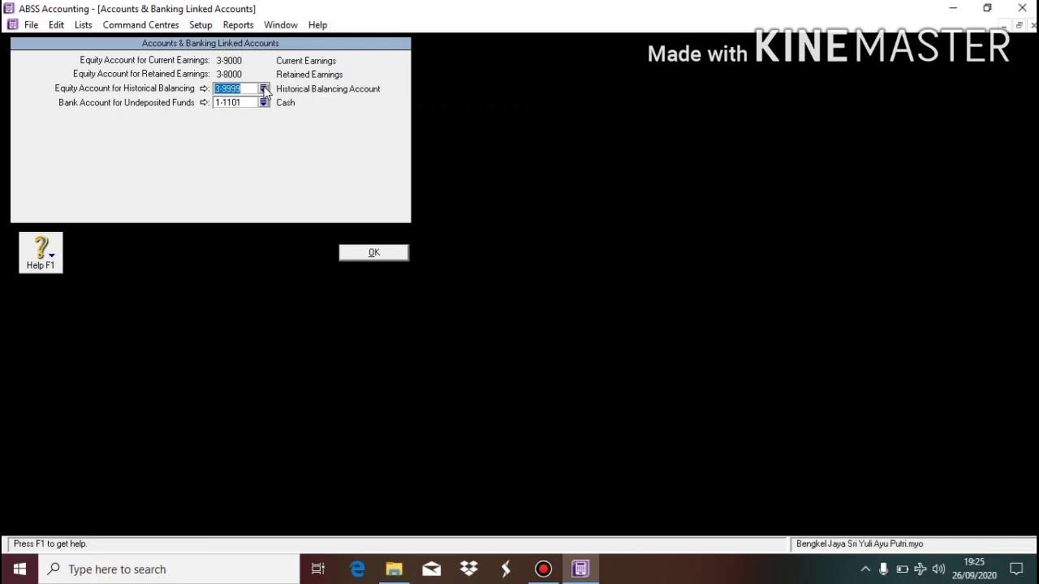
pyautogui.click(263, 103)
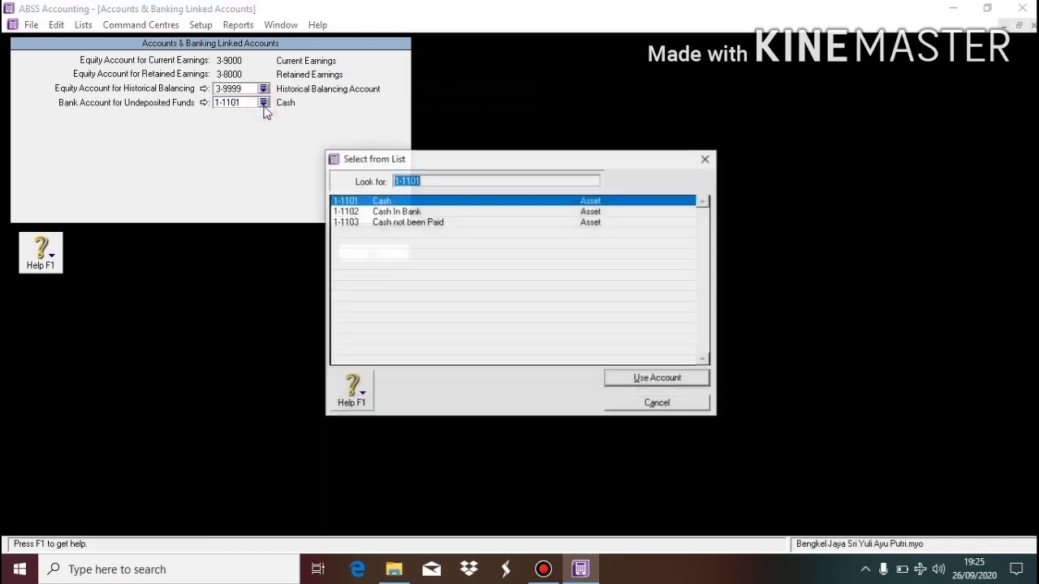
pyautogui.click(706, 160)
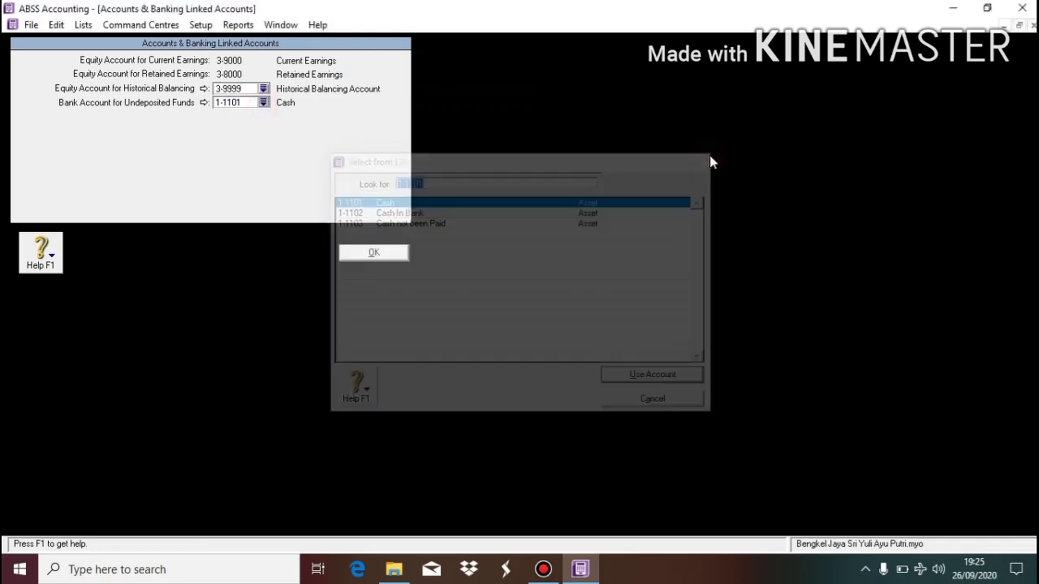
pyautogui.click(396, 252)
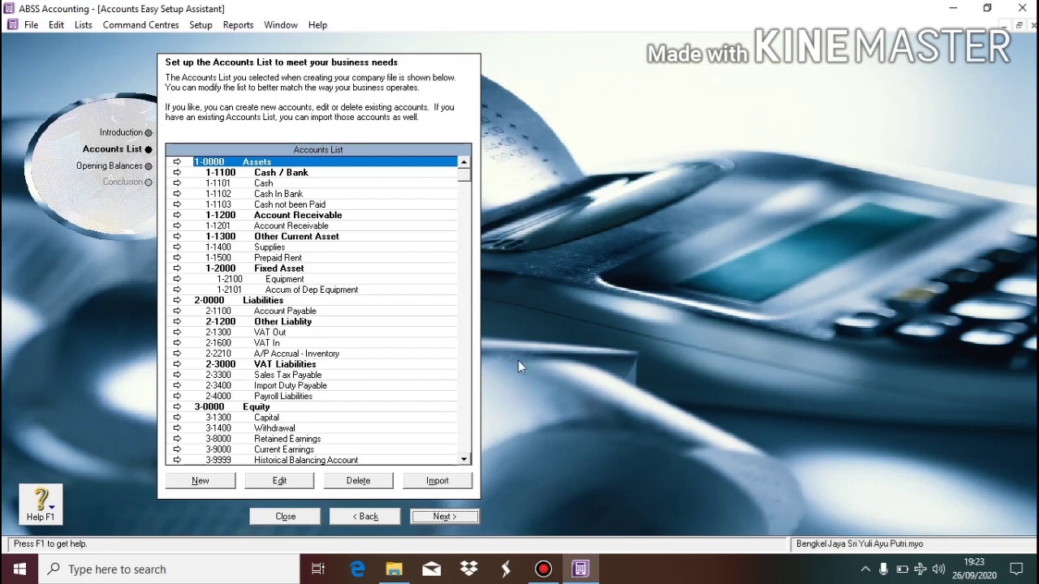
# Move to the opening balances and enter Cash Rp15.000.000 and Cash In Bank Rp50.000.000.
pyautogui.click(452, 513)
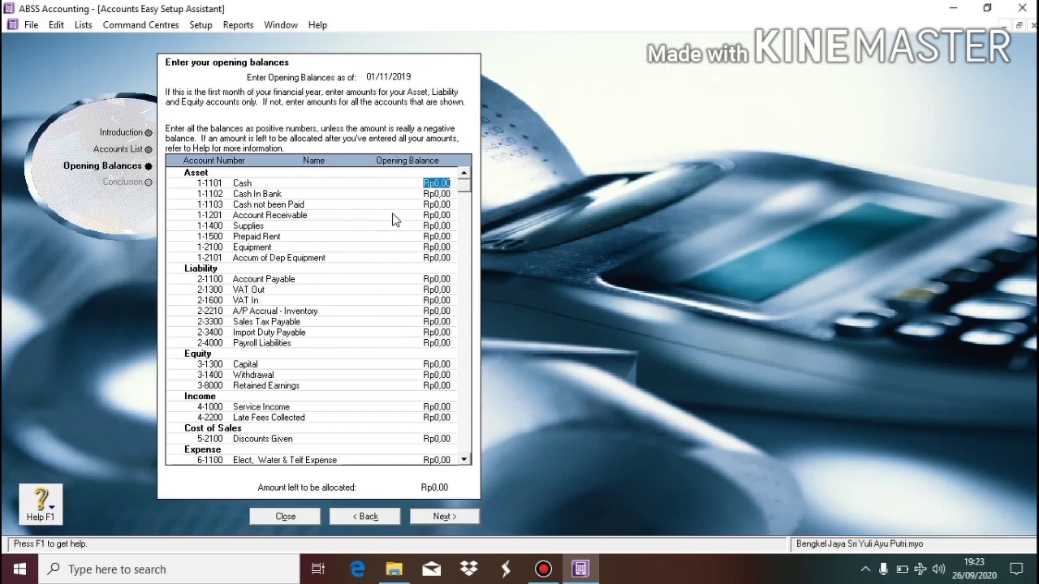
pyautogui.write('15.')
pyautogui.write('000.000')
pyautogui.press('Tab')
pyautogui.write('5')
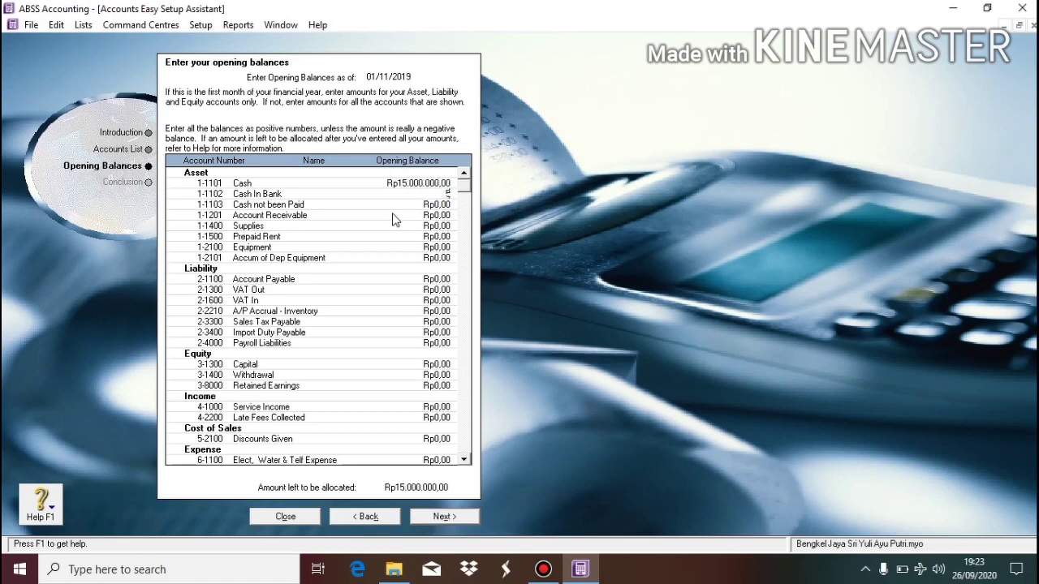
pyautogui.write('0.000.000')
pyautogui.press('Tab')
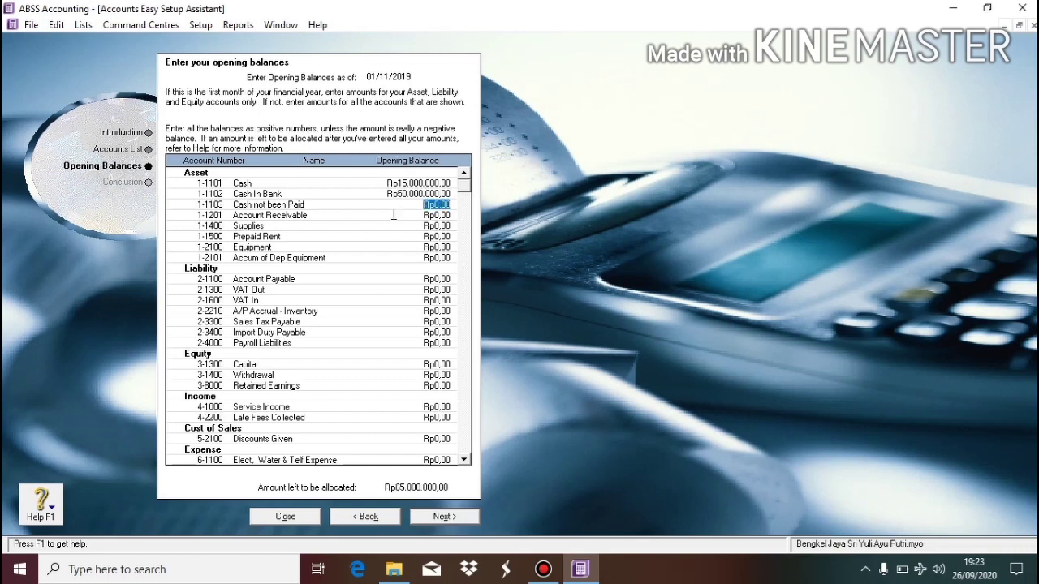
# Enter Rp500.000 for both Account Receivable and Supplies, plus an initial Prepaid Rent amount.
pyautogui.click(393, 213)
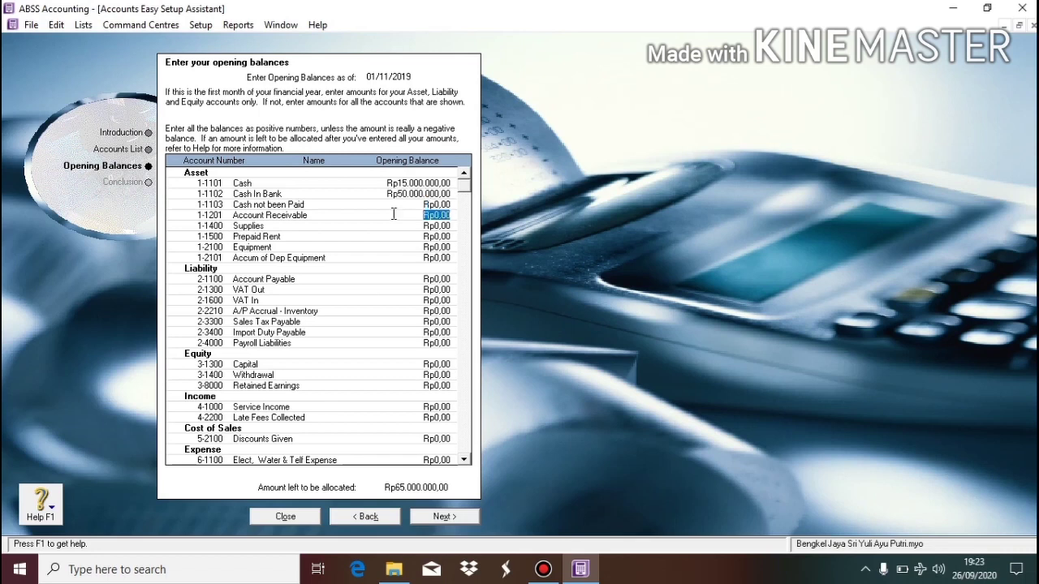
pyautogui.write('500000')
pyautogui.press('Tab')
pyautogui.write('500000')
pyautogui.press('Tab')
pyautogui.write('50.000.000')
pyautogui.press('Tab')
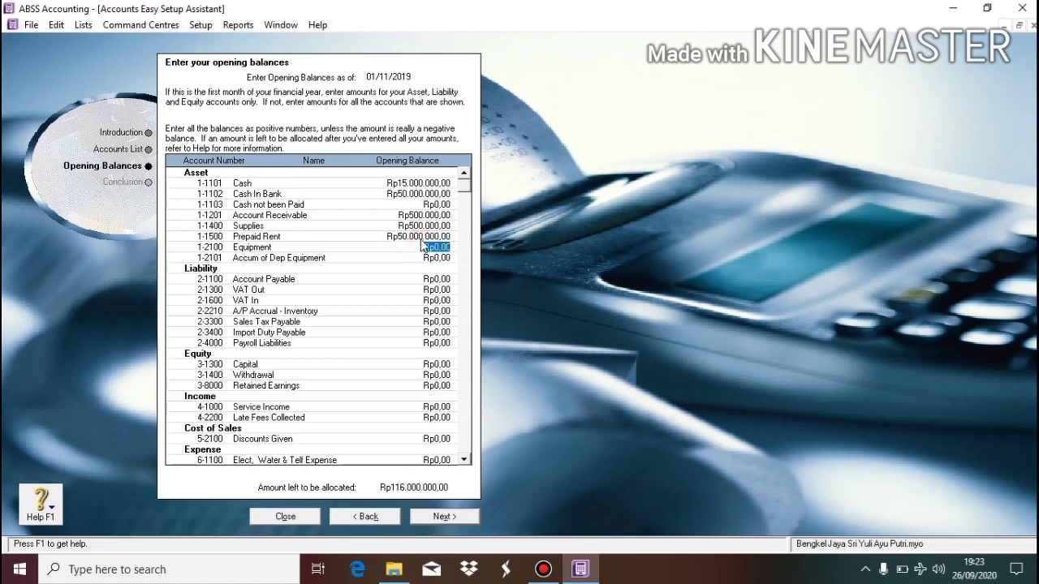
# Correct Prepaid Rent to Rp5.000.000 and enter Equipment at Rp12.000.000.
pyautogui.click(419, 236)
pyautogui.write('50000')
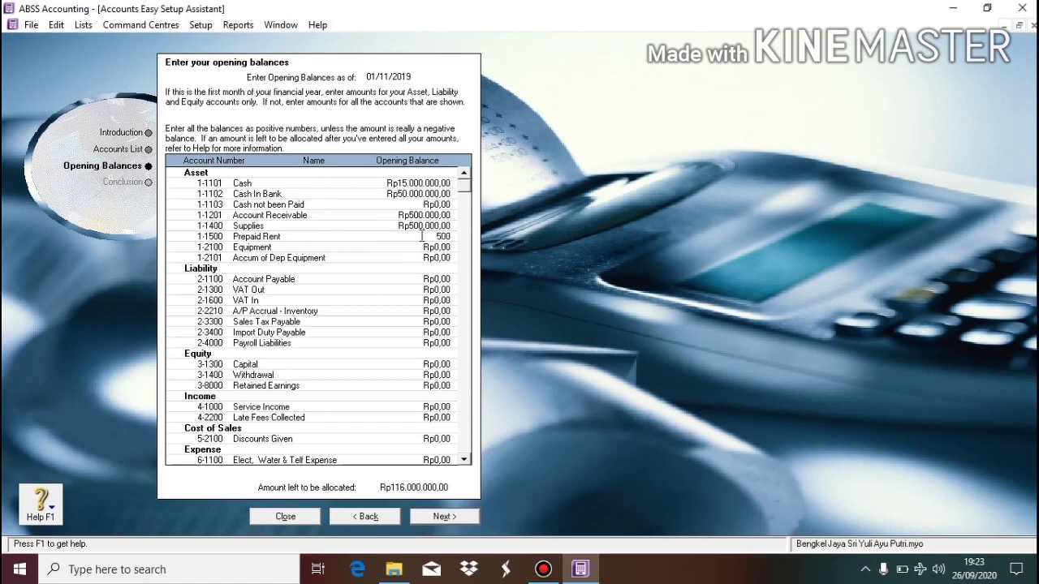
pyautogui.press('Tab')
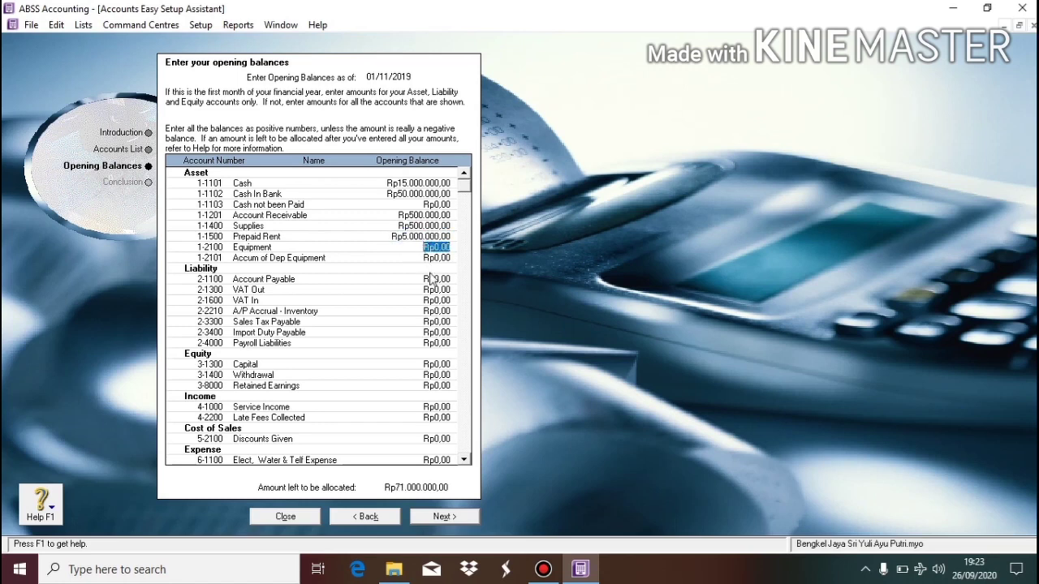
pyautogui.write('12.000.00')
pyautogui.write('0')
pyautogui.press('Tab')
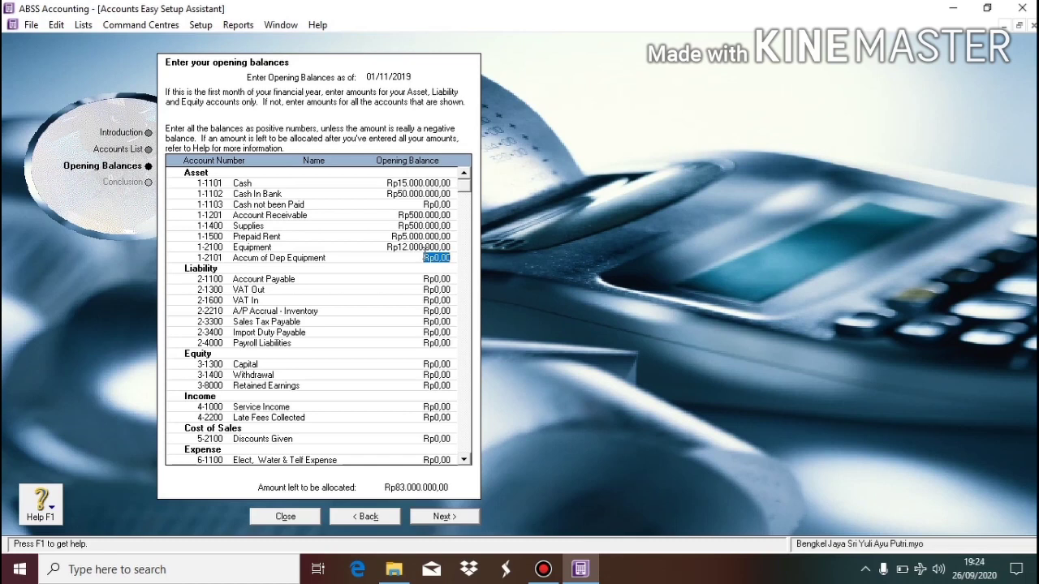
# Set Accum of Dep Equipment to -Rp2.500.000, Account Payable to Rp5.300.000 and Capital to Rp75.200.000.
pyautogui.press('BackSpace')
pyautogui.write('-2500000')
pyautogui.press('Tab')
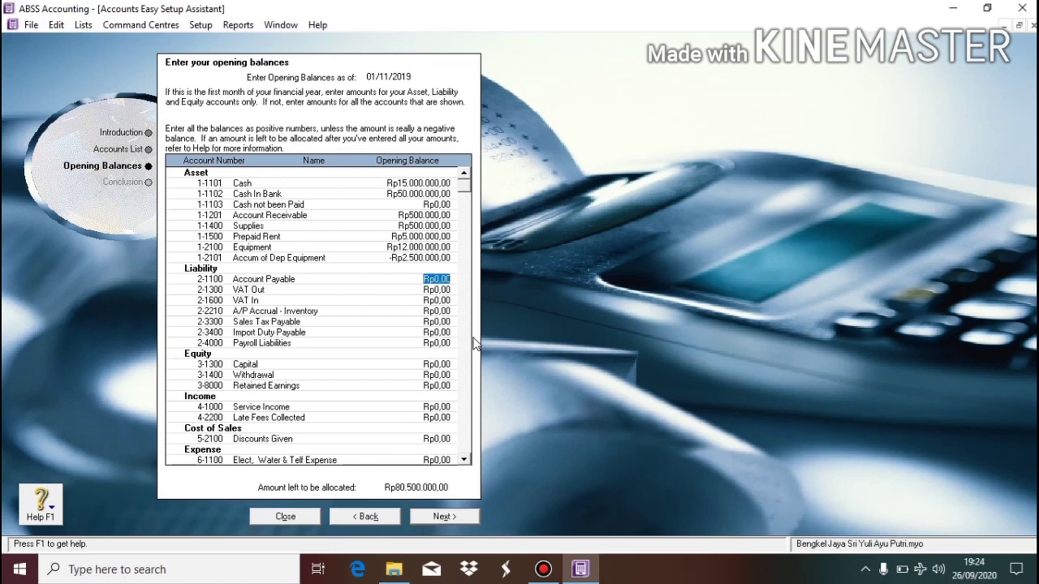
pyautogui.write('55')
pyautogui.write('00000')
pyautogui.press('Tab')
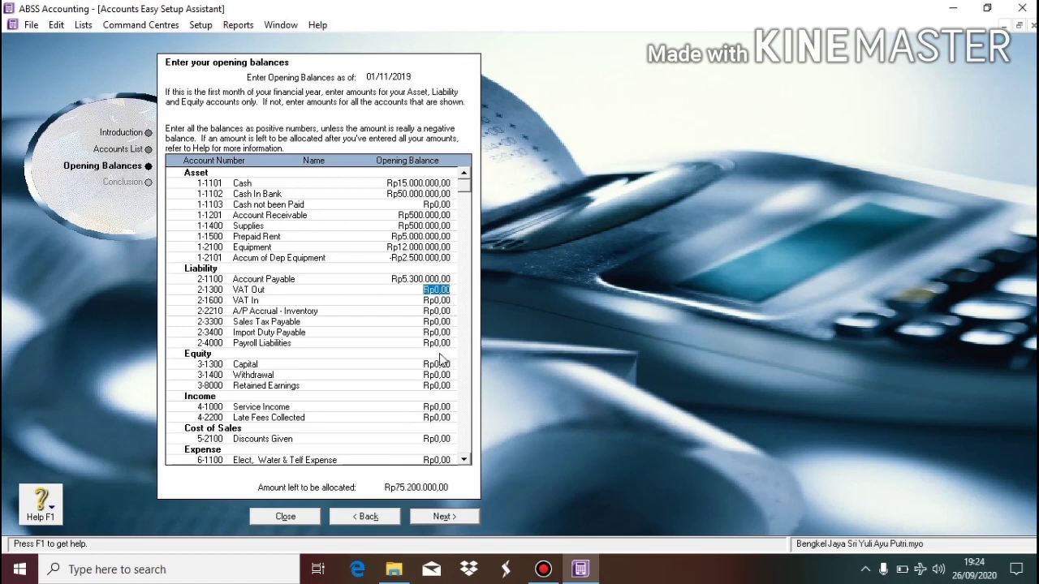
pyautogui.click(423, 366)
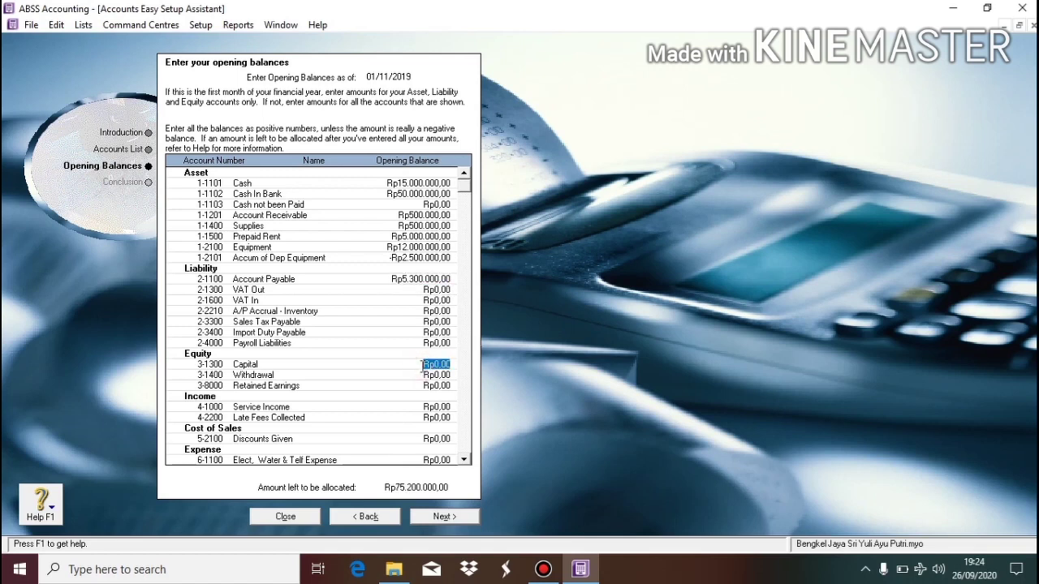
pyautogui.write('75.200.0')
pyautogui.write('00000')
pyautogui.press('Tab')
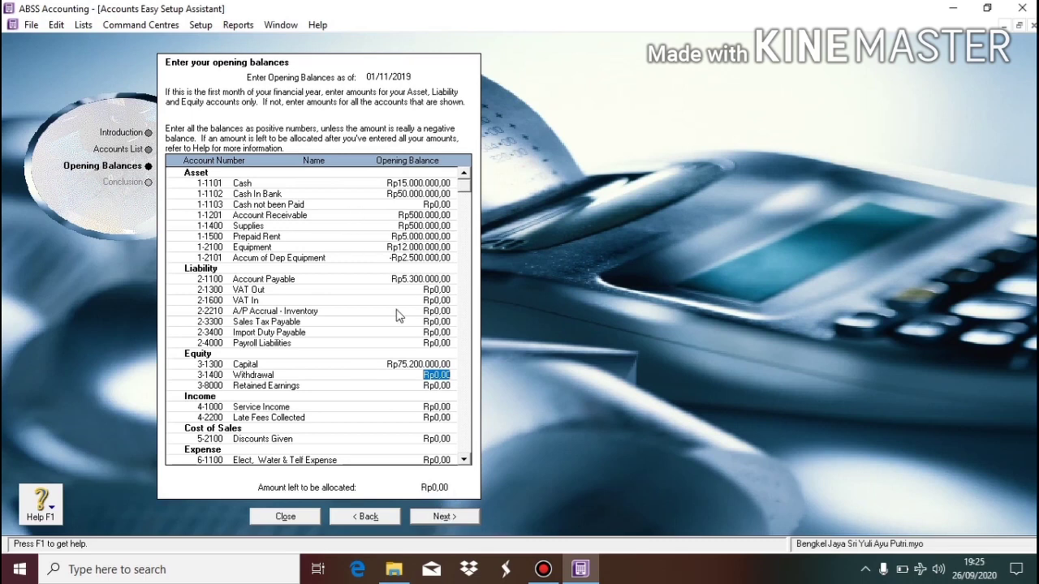
# Finish the Easy Setup Assistant at its Conclusion page and close the Set Up ABSS window.
pyautogui.click(434, 518)
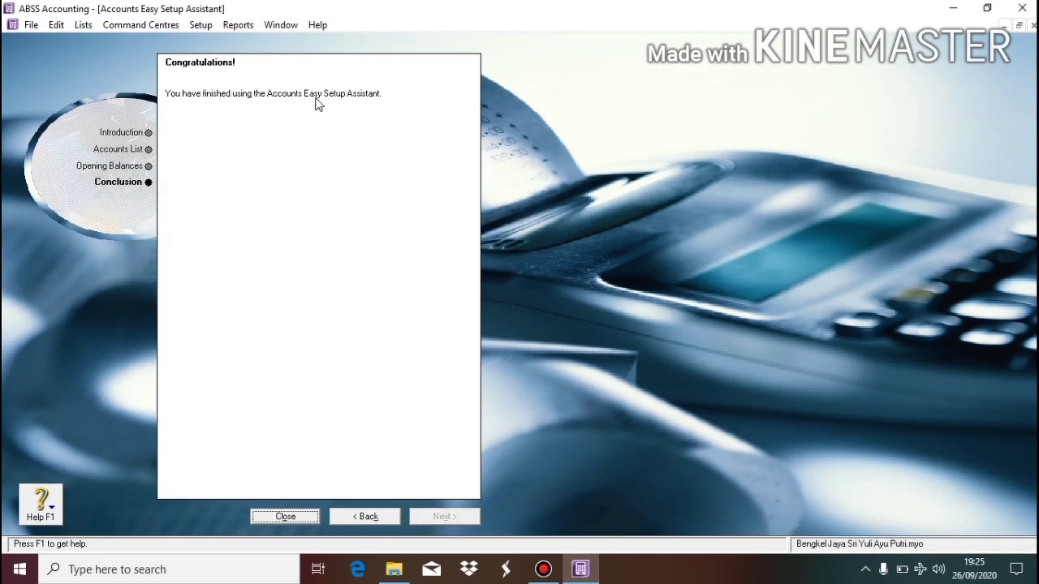
pyautogui.click(299, 517)
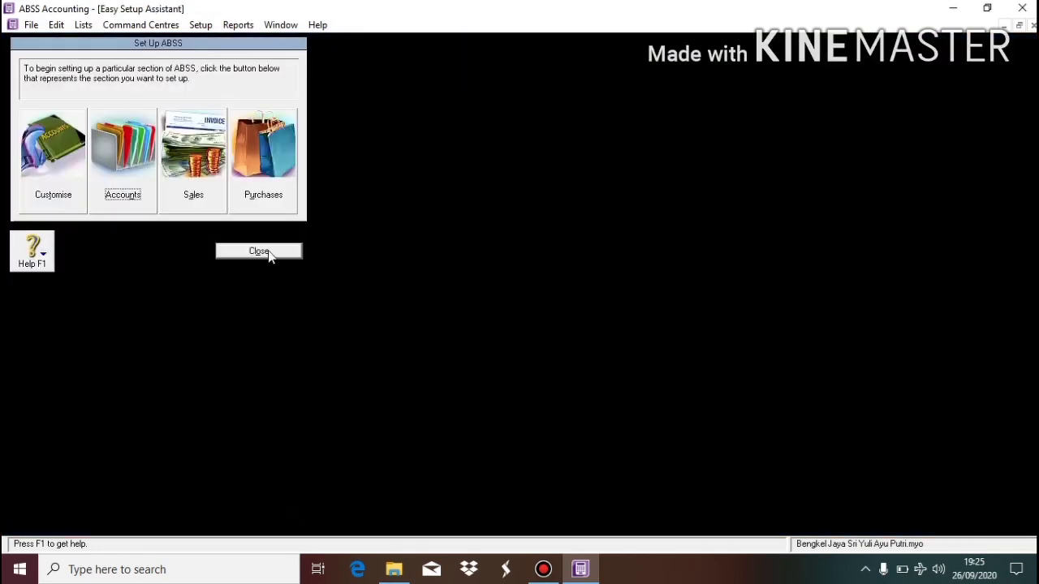
pyautogui.click(259, 252)
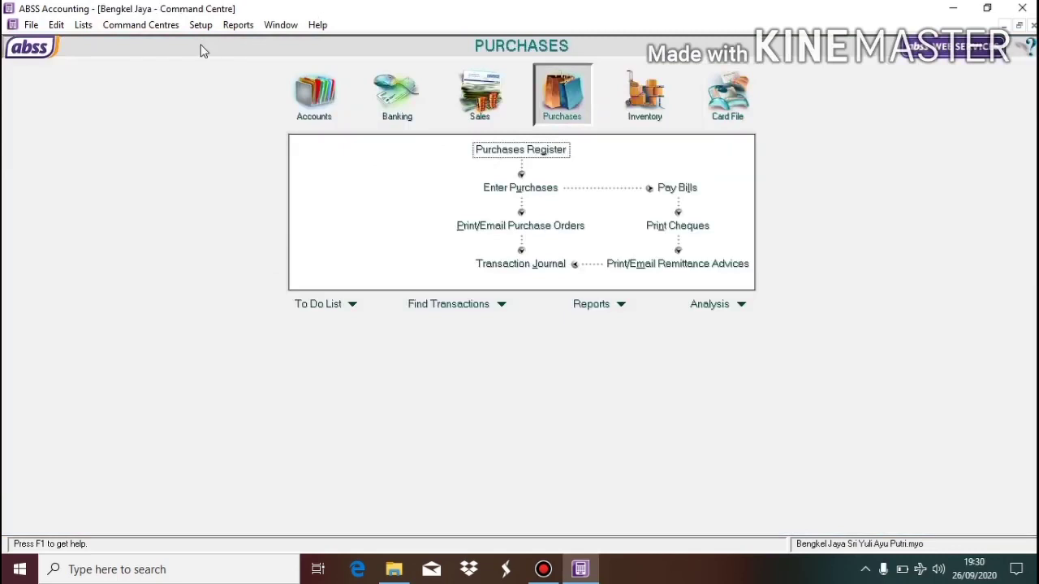
pyautogui.click(200, 25)
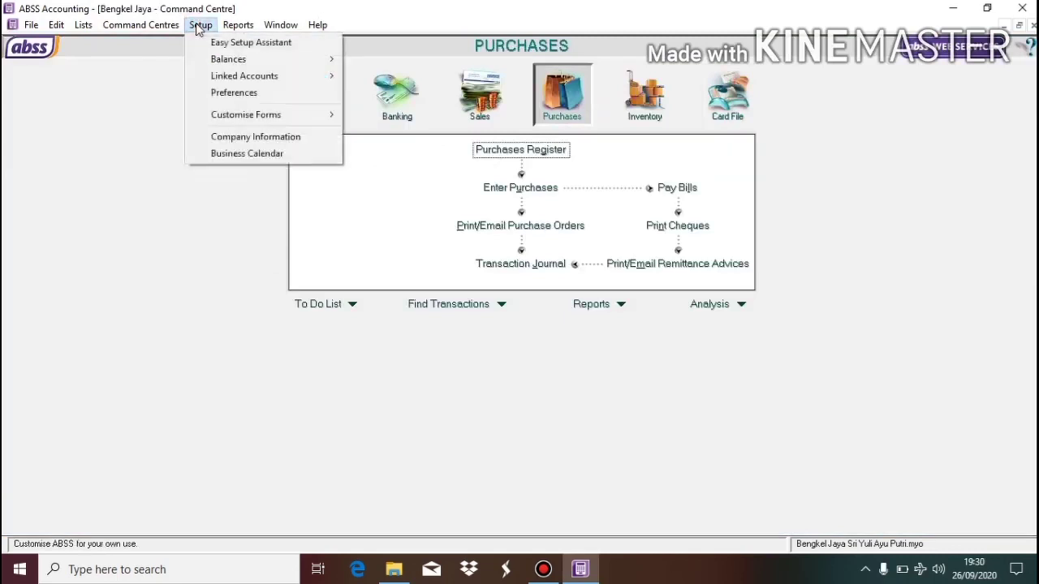
pyautogui.moveTo(335, 83)
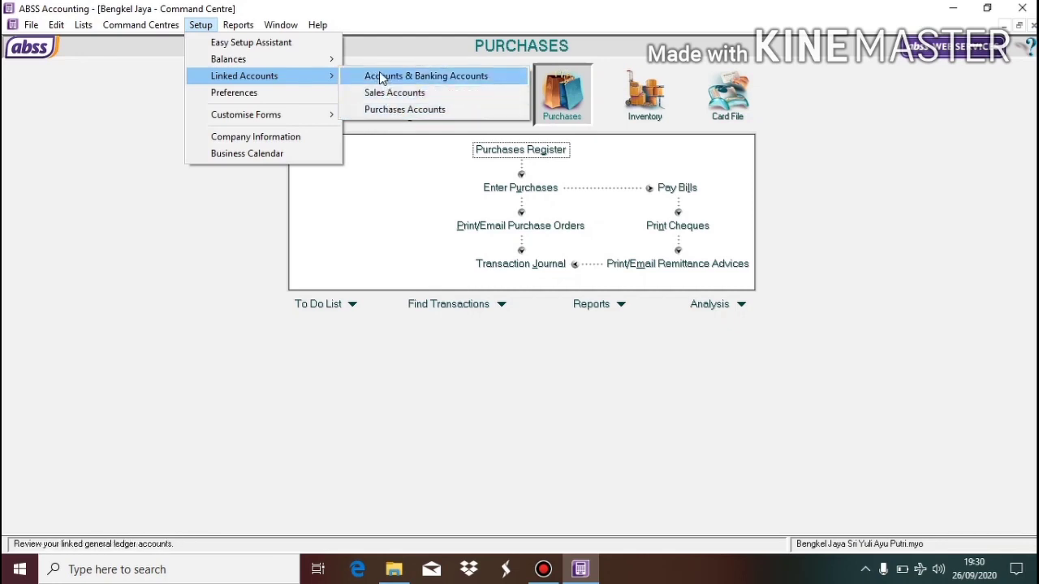
pyautogui.click(380, 74)
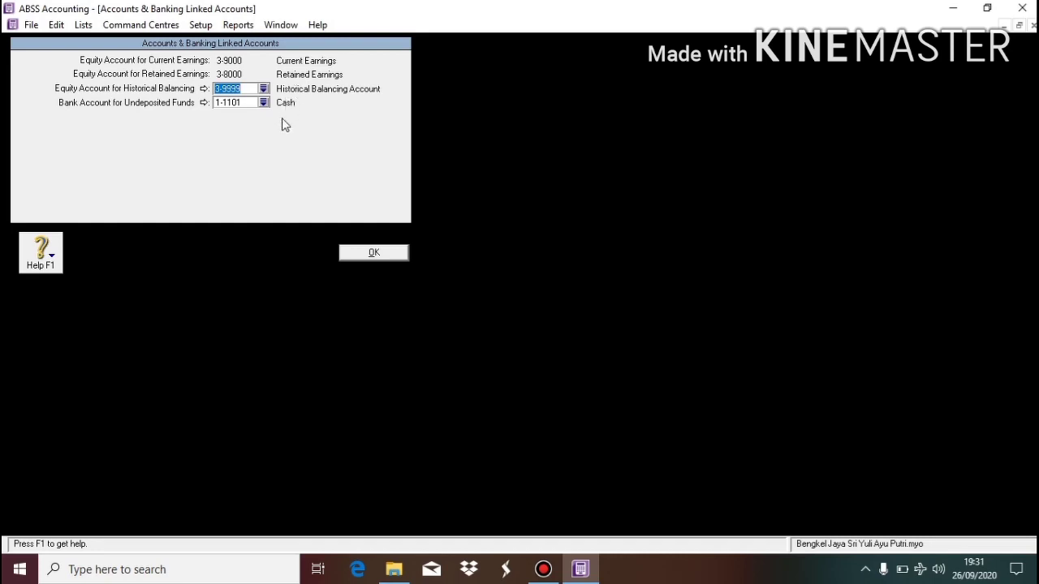
pyautogui.click(396, 253)
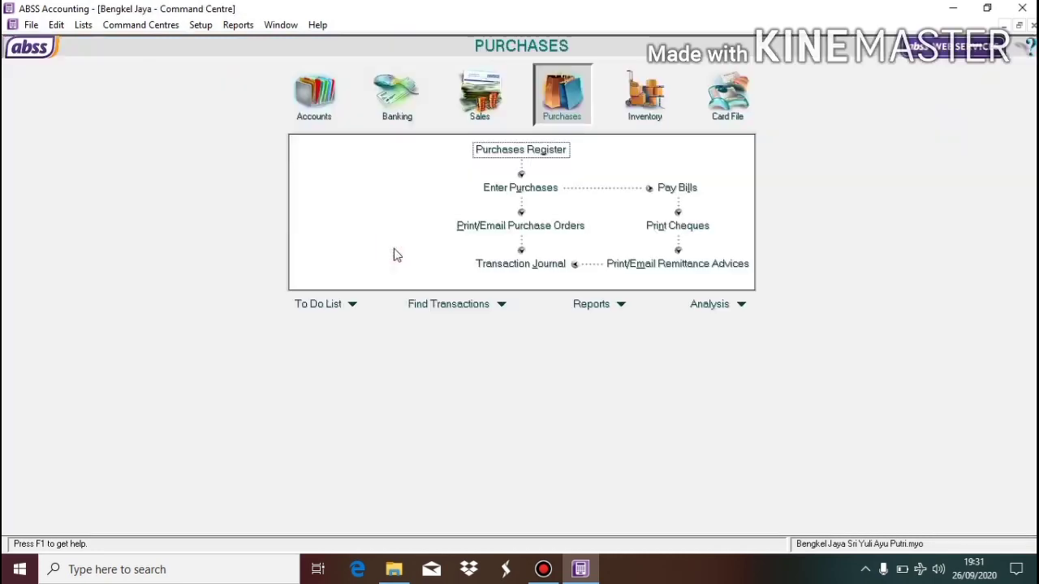
pyautogui.click(200, 25)
pyautogui.moveTo(231, 77)
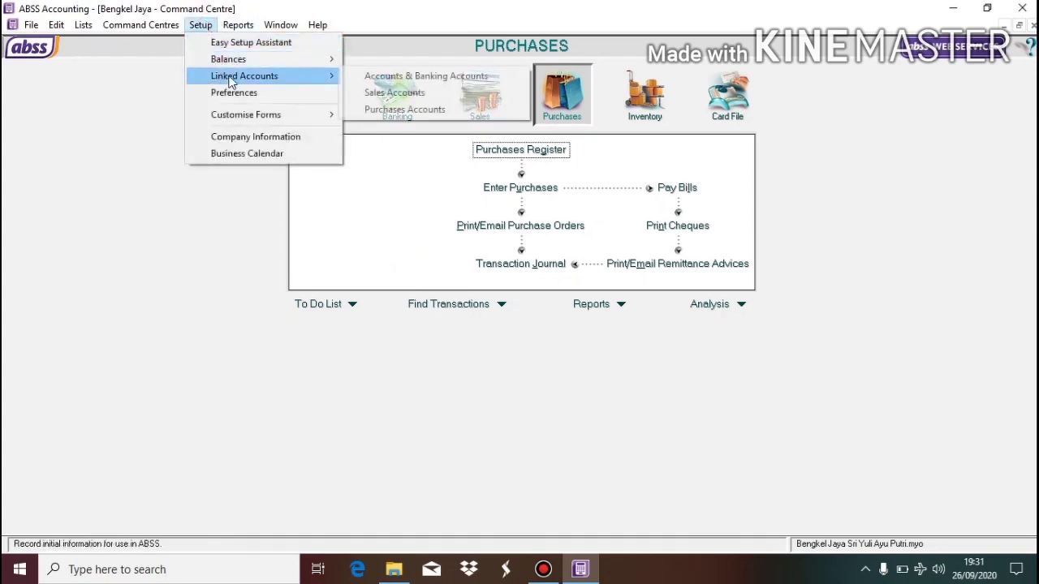
# Link customer receipts to 1-1101 Cash and turn off sales freight, early-payment discounts and late charges.
pyautogui.click(387, 94)
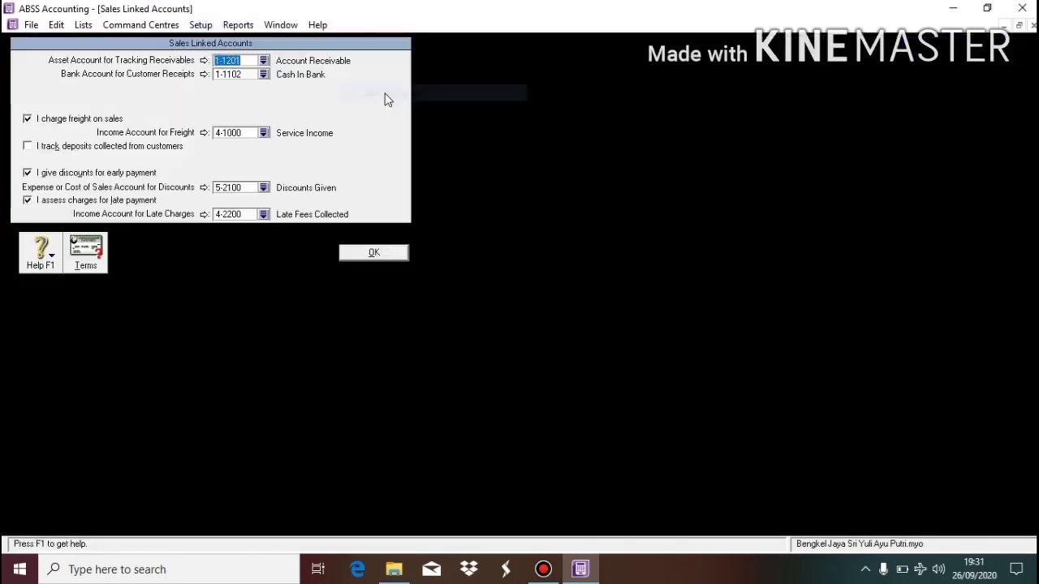
pyautogui.click(263, 74)
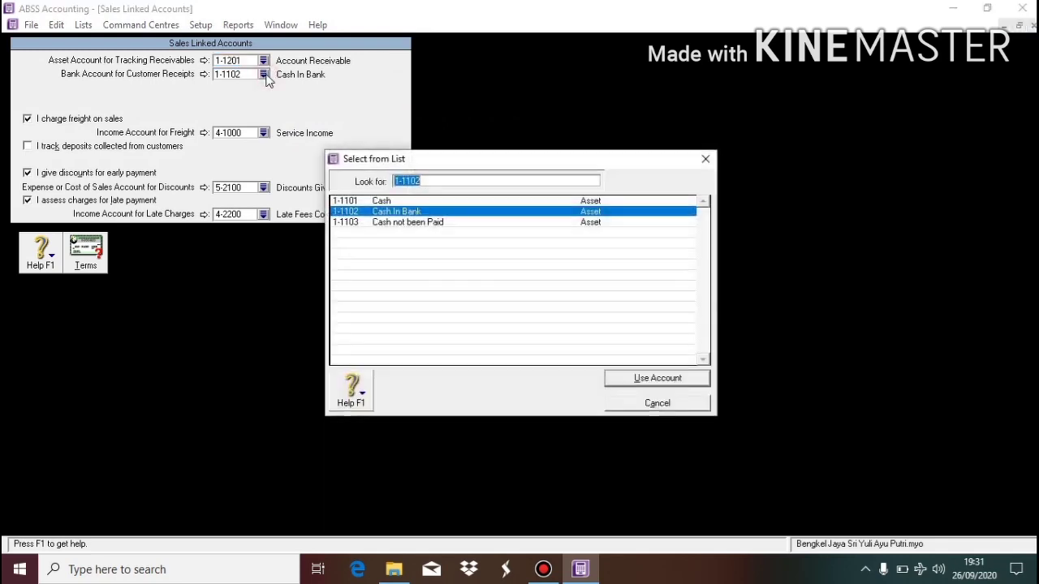
pyautogui.doubleClick(442, 201)
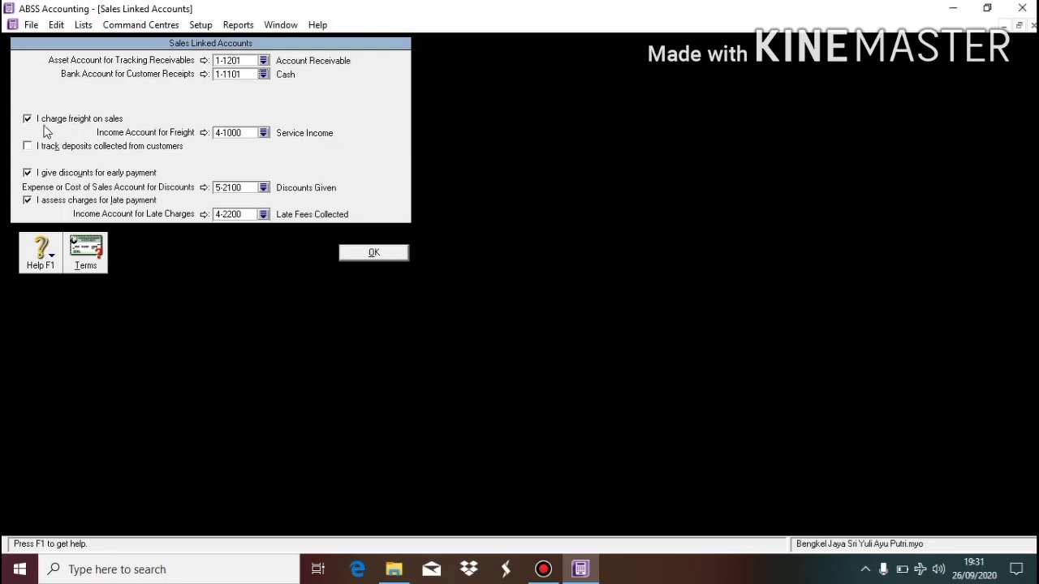
pyautogui.click(37, 123)
pyautogui.click(38, 175)
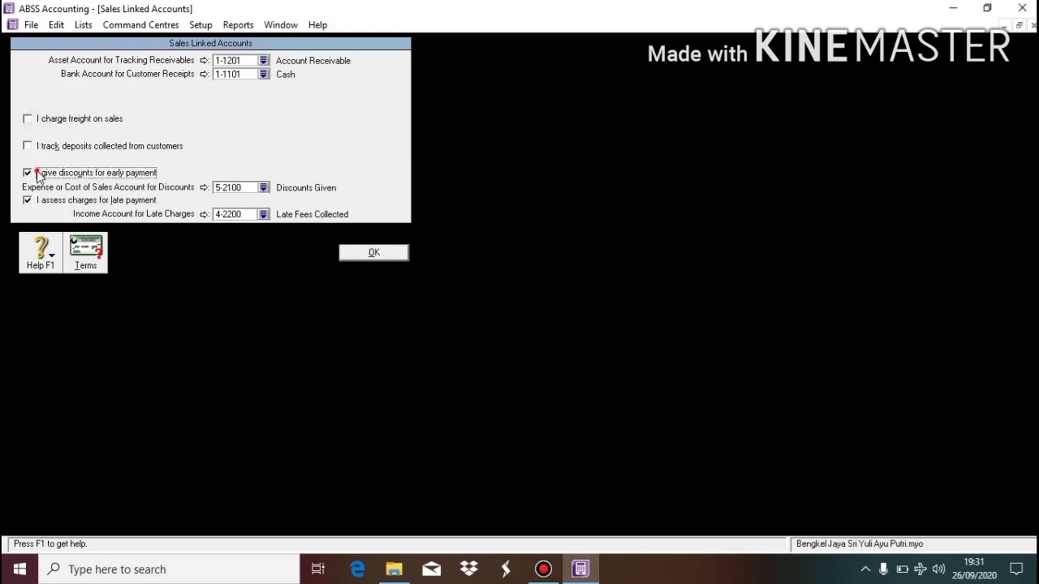
pyautogui.click(37, 202)
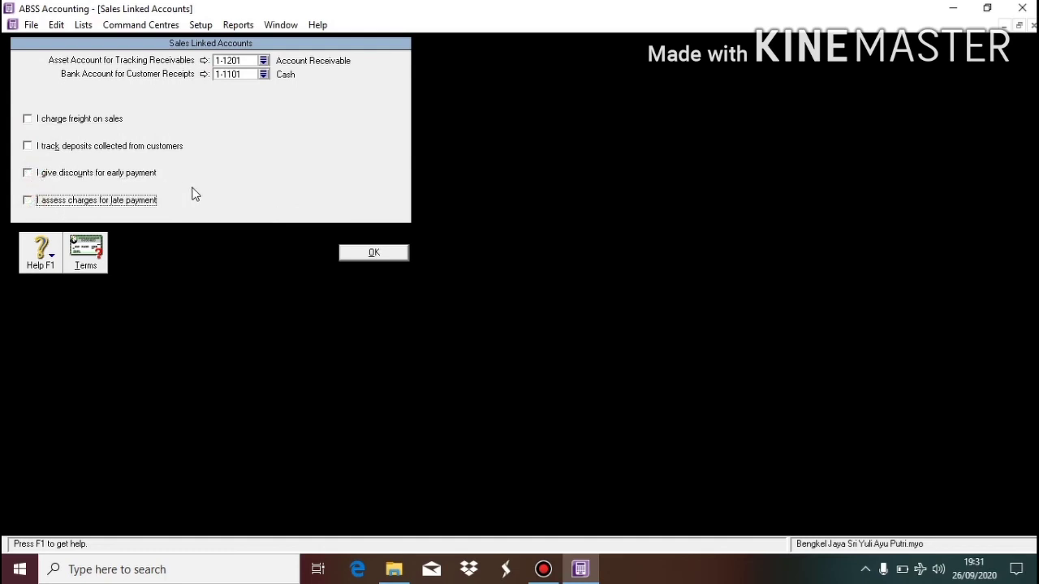
pyautogui.click(373, 252)
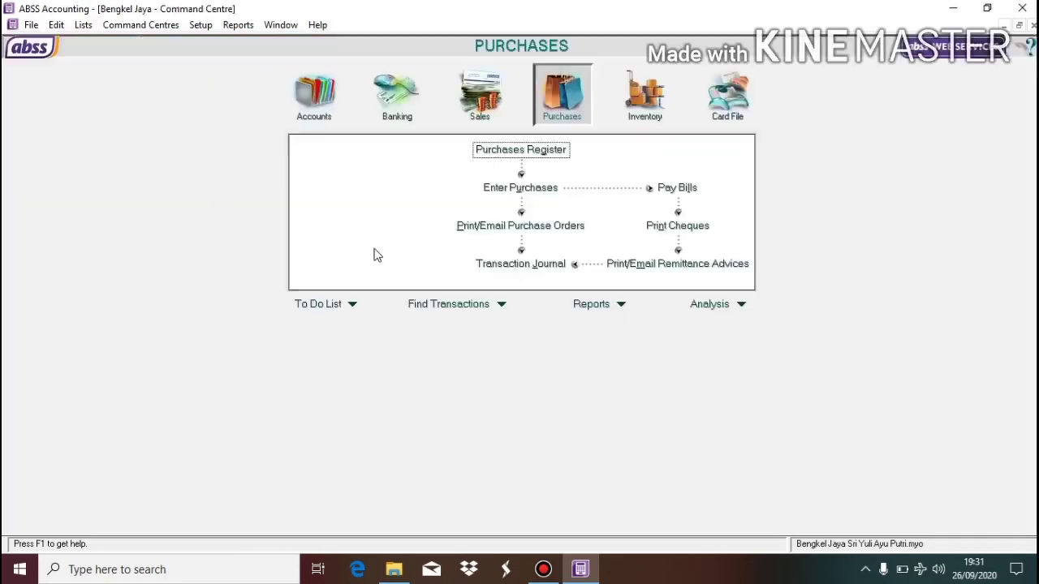
# Set the Purchases linked bank account for paying bills to 1-1101 Cash.
pyautogui.click(200, 26)
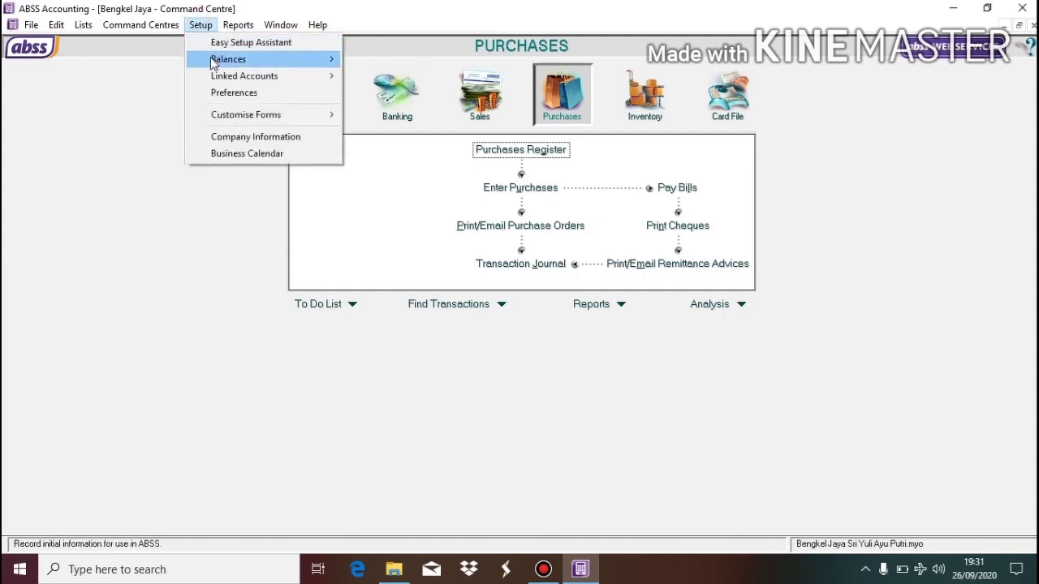
pyautogui.moveTo(222, 74)
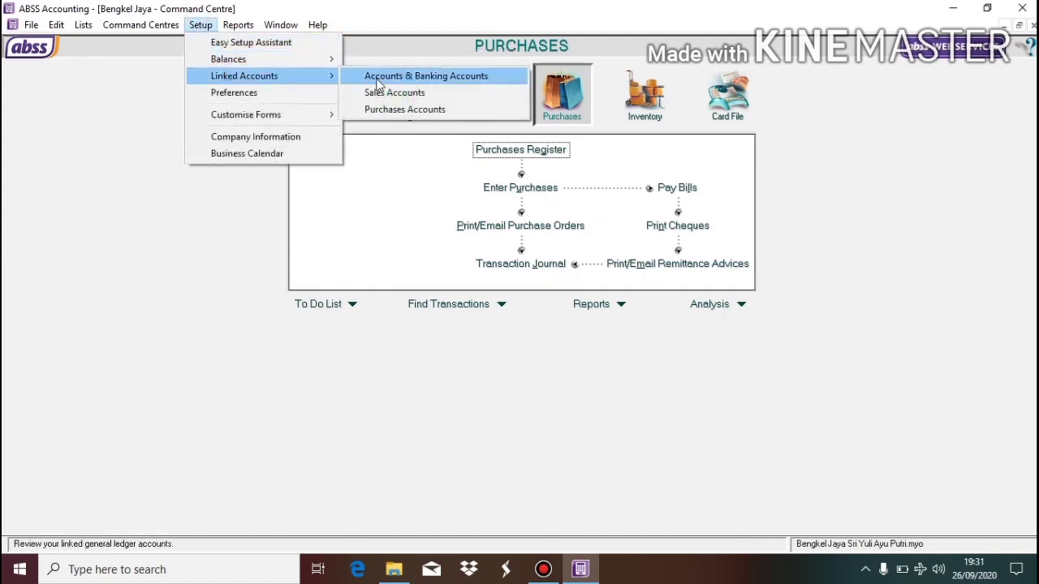
pyautogui.click(394, 110)
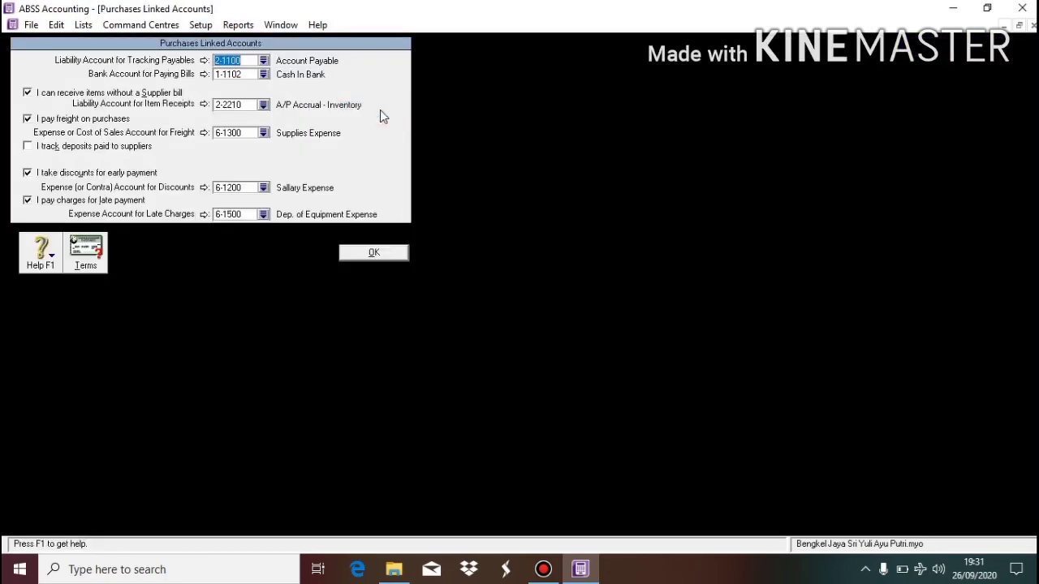
pyautogui.click(263, 74)
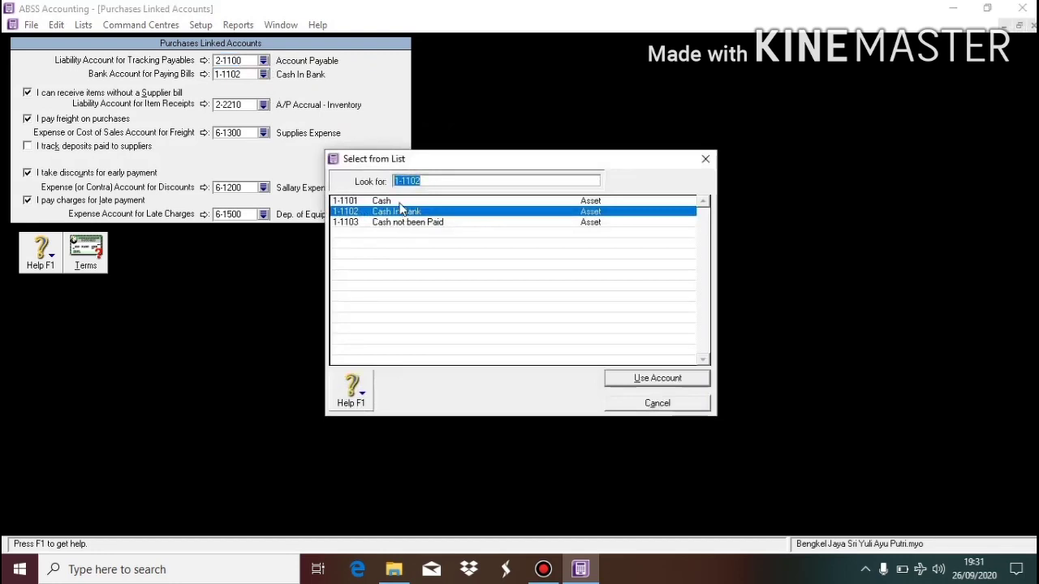
pyautogui.doubleClick(399, 210)
# Turn off receiving items without a bill, freight, early-payment discounts and late charges, then save.
pyautogui.click(27, 92)
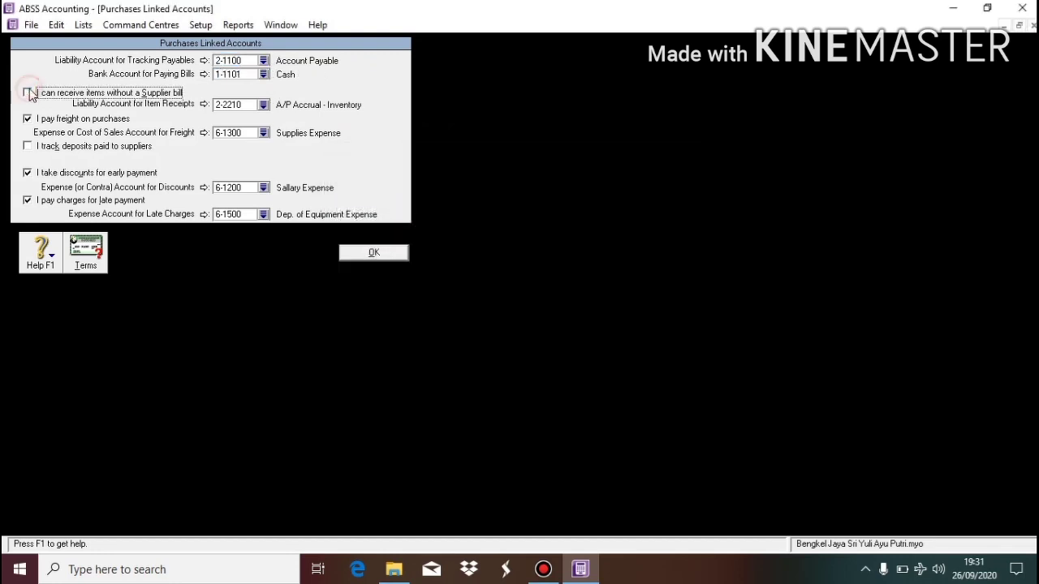
pyautogui.click(27, 119)
pyautogui.click(204, 188)
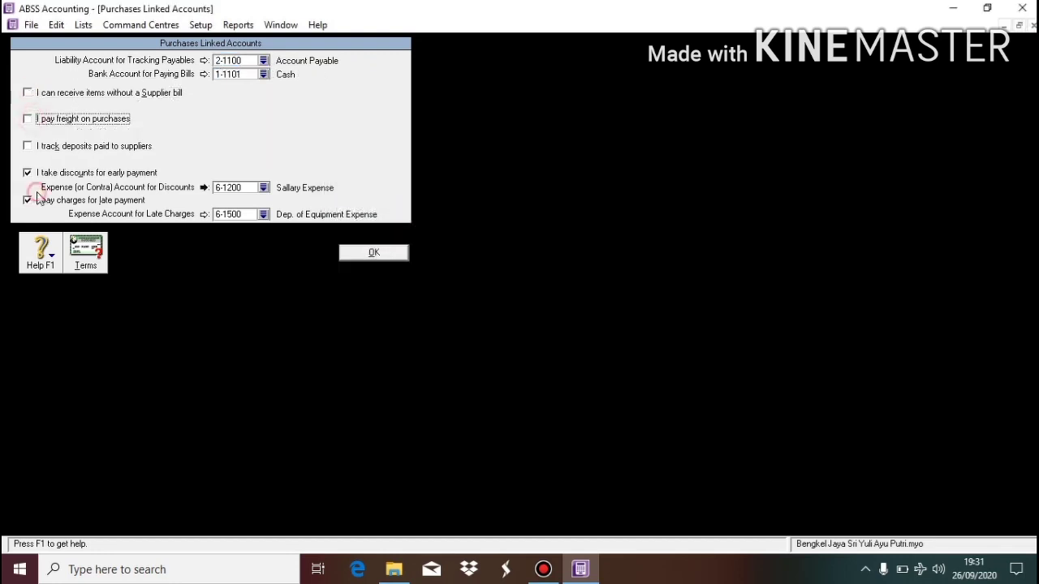
pyautogui.click(405, 323)
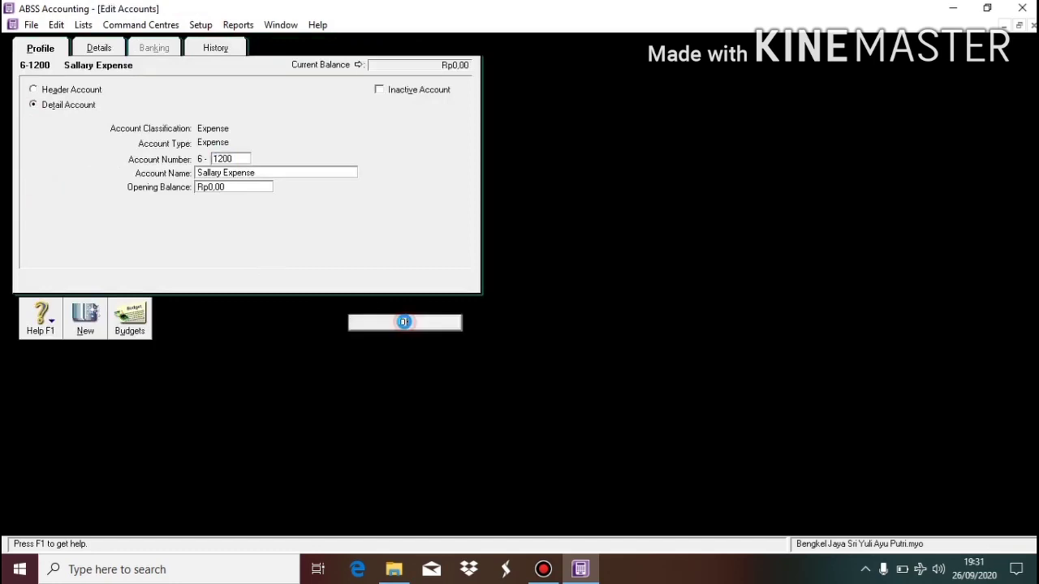
pyautogui.click(27, 173)
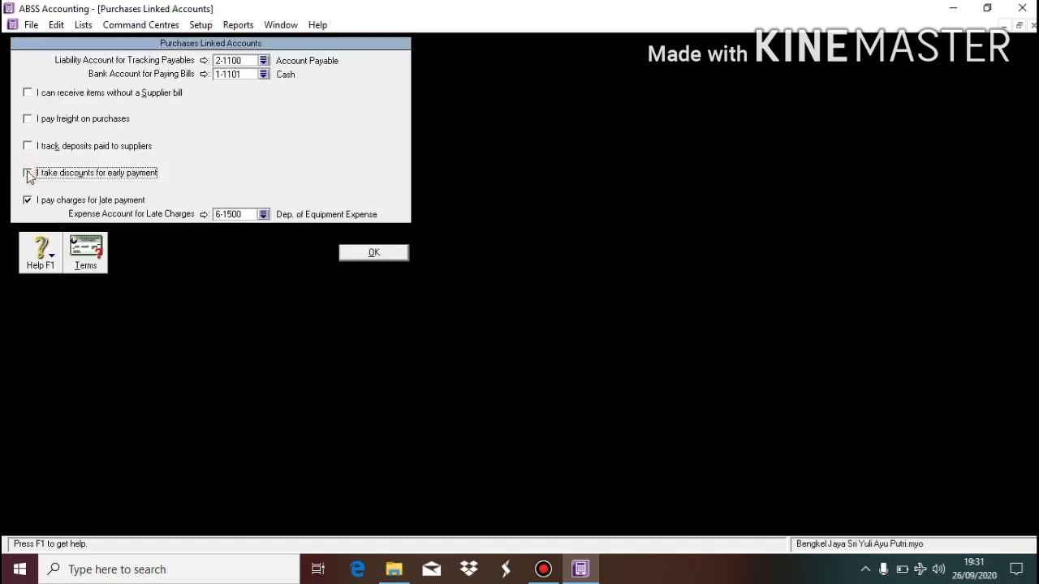
pyautogui.click(28, 201)
pyautogui.click(27, 200)
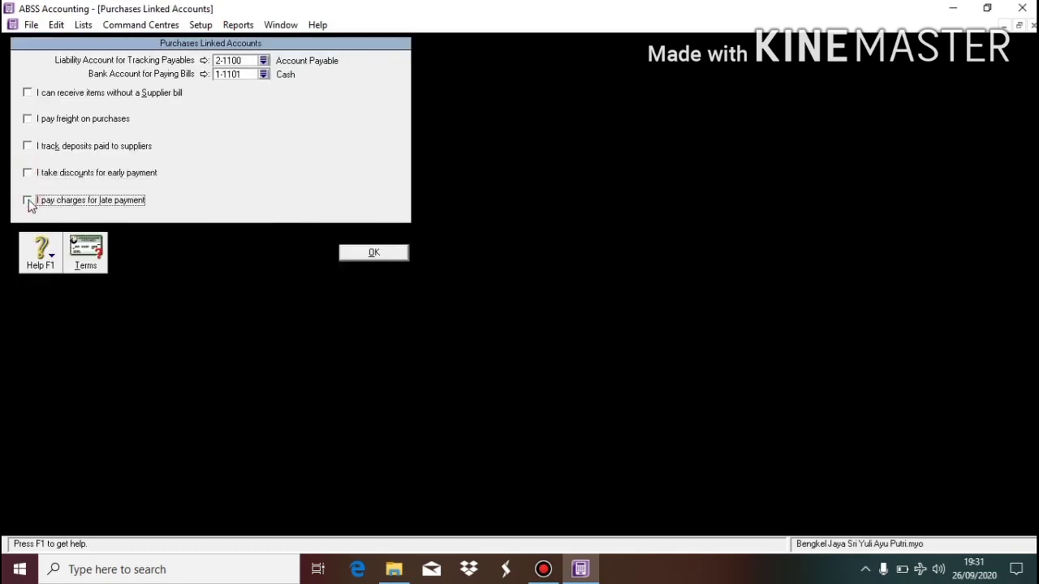
pyautogui.click(375, 253)
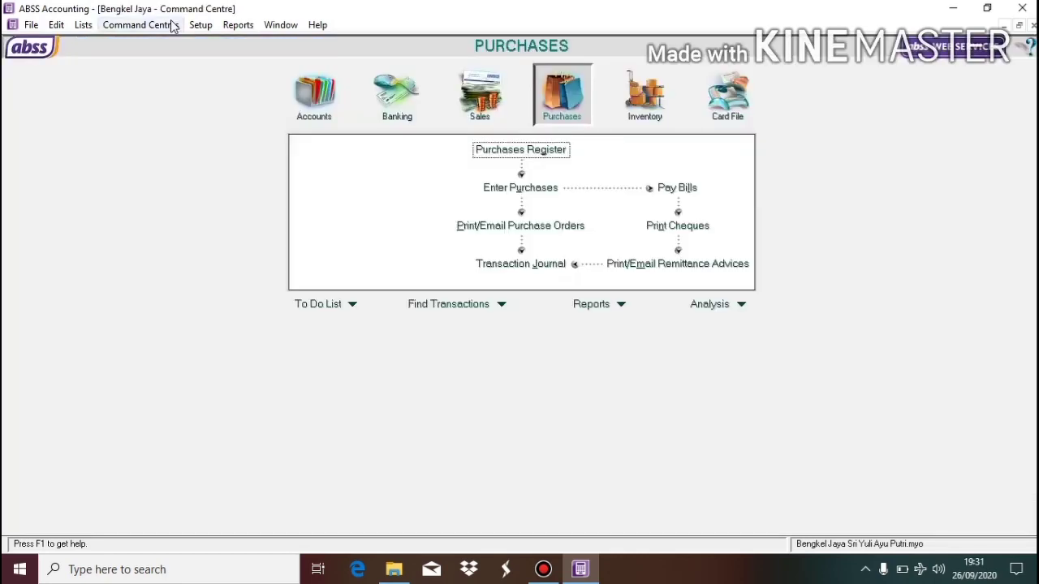
# Delete the IMP and VAT tax codes, leaving only N-T Non-Taxable in the list.
pyautogui.click(200, 25)
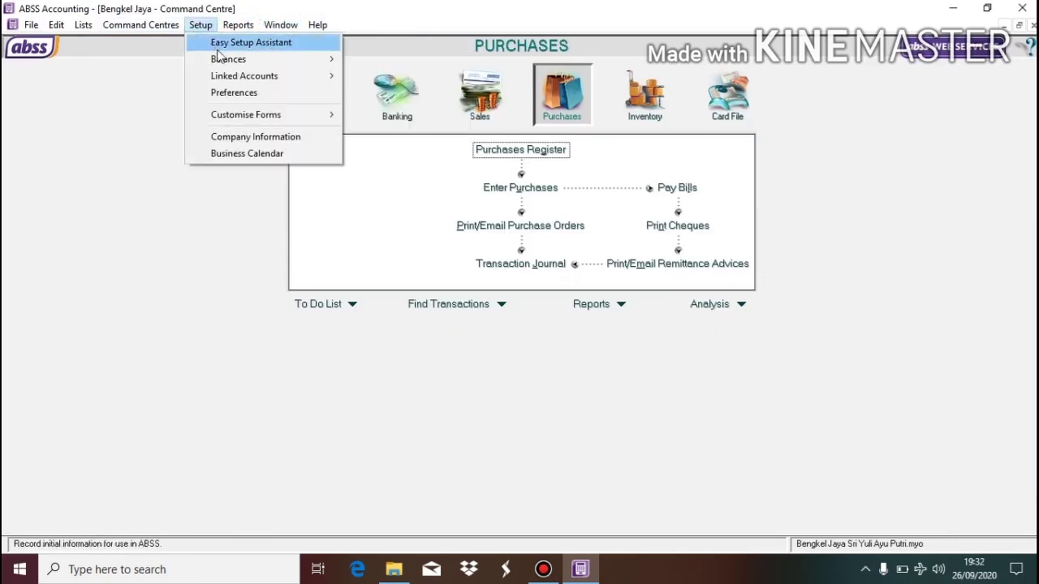
pyautogui.moveTo(84, 27)
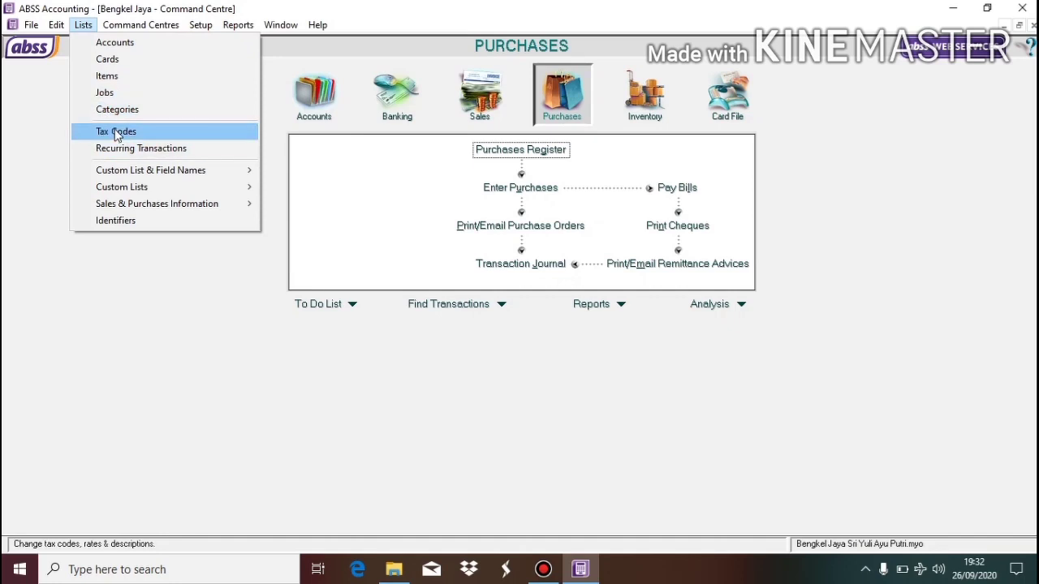
pyautogui.click(114, 134)
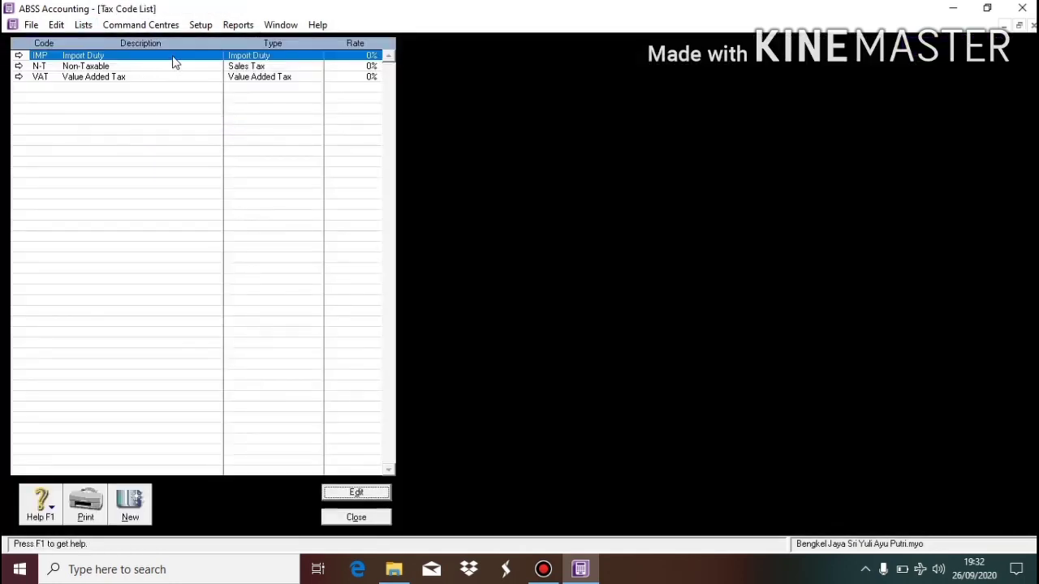
pyautogui.rightClick(102, 56)
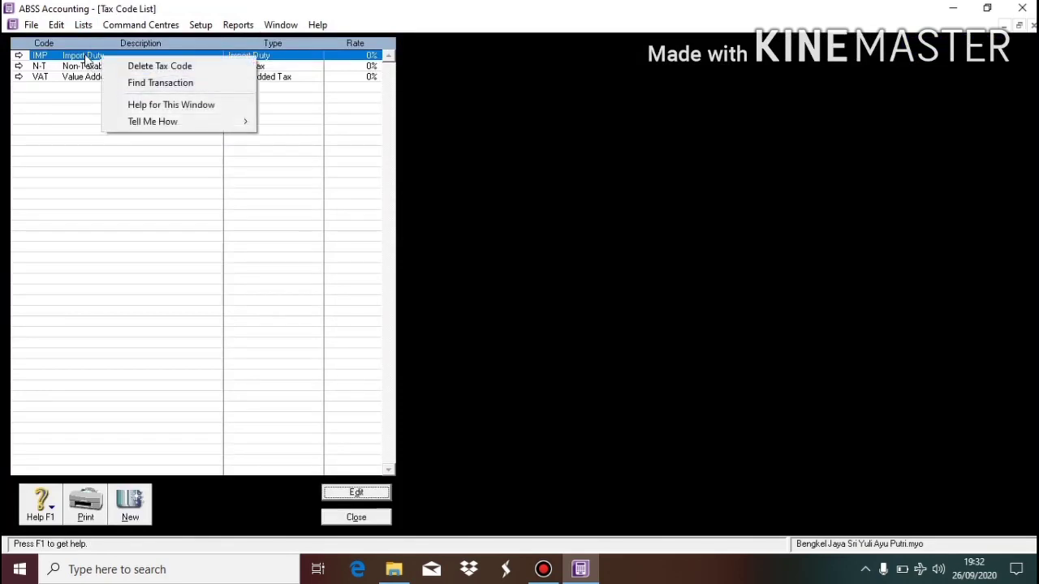
pyautogui.rightClick(85, 57)
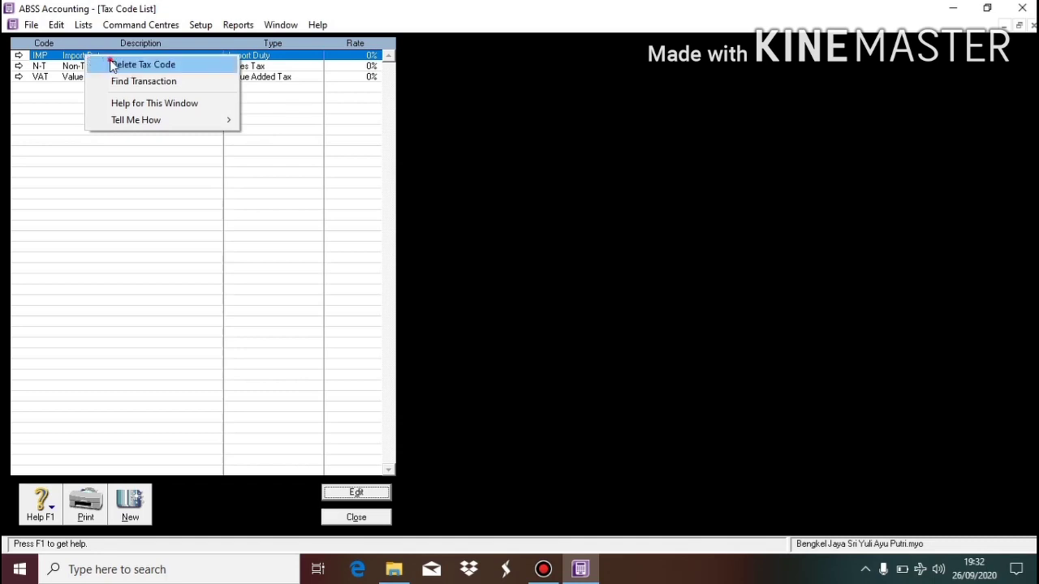
pyautogui.click(113, 65)
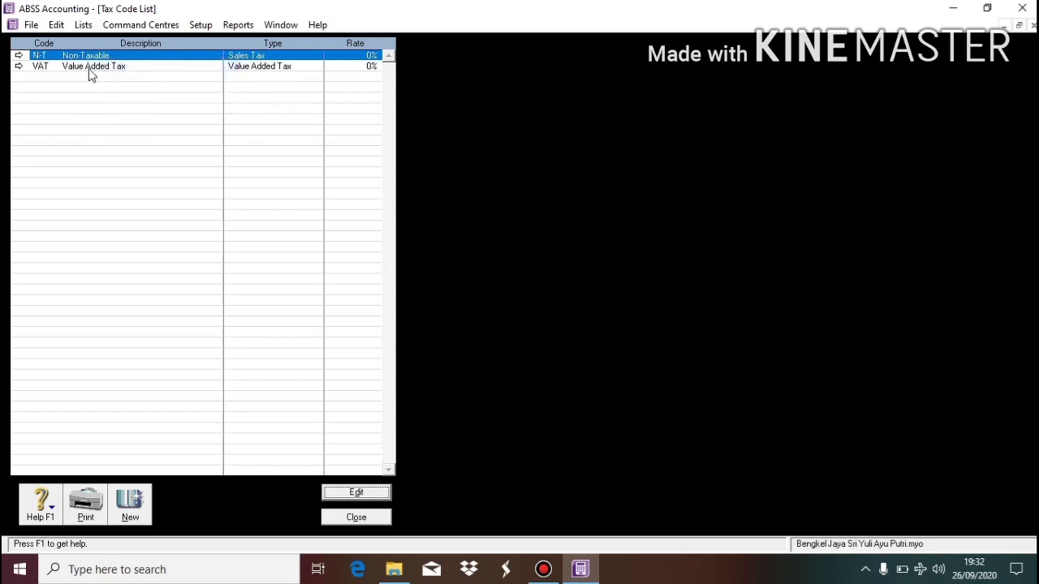
pyautogui.click(91, 69)
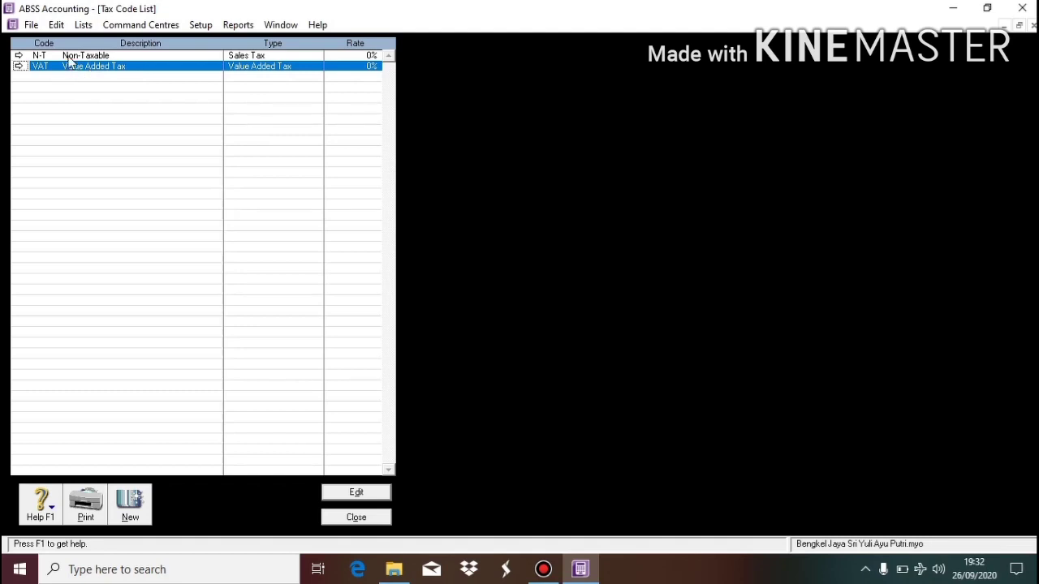
pyautogui.rightClick(135, 72)
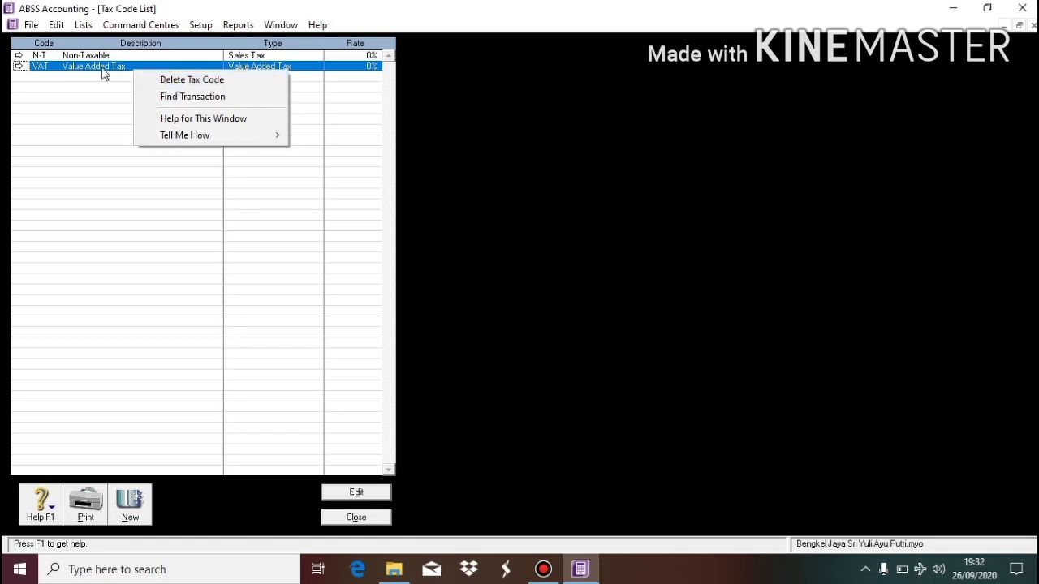
pyautogui.click(189, 76)
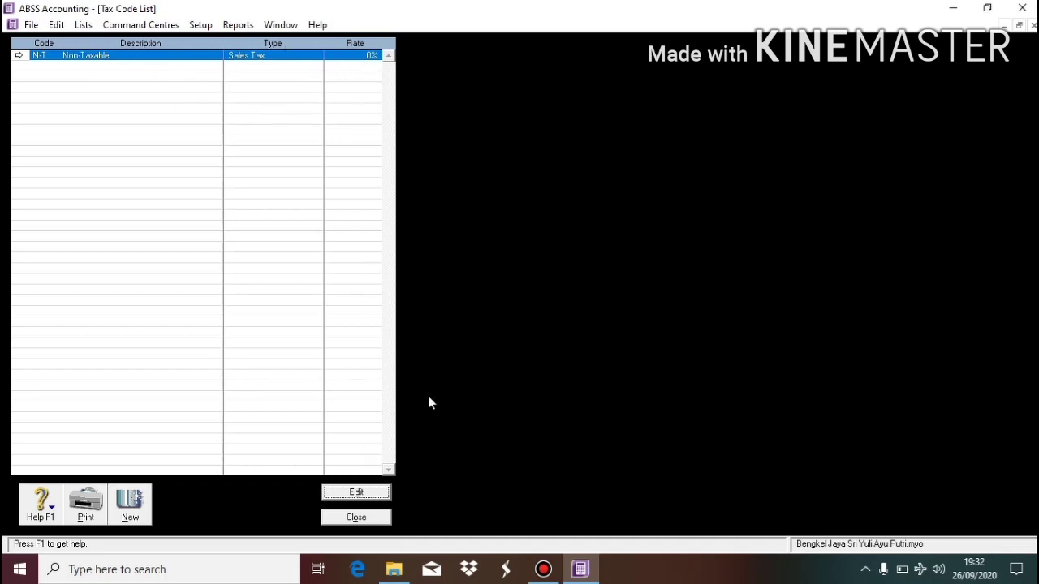
pyautogui.click(367, 519)
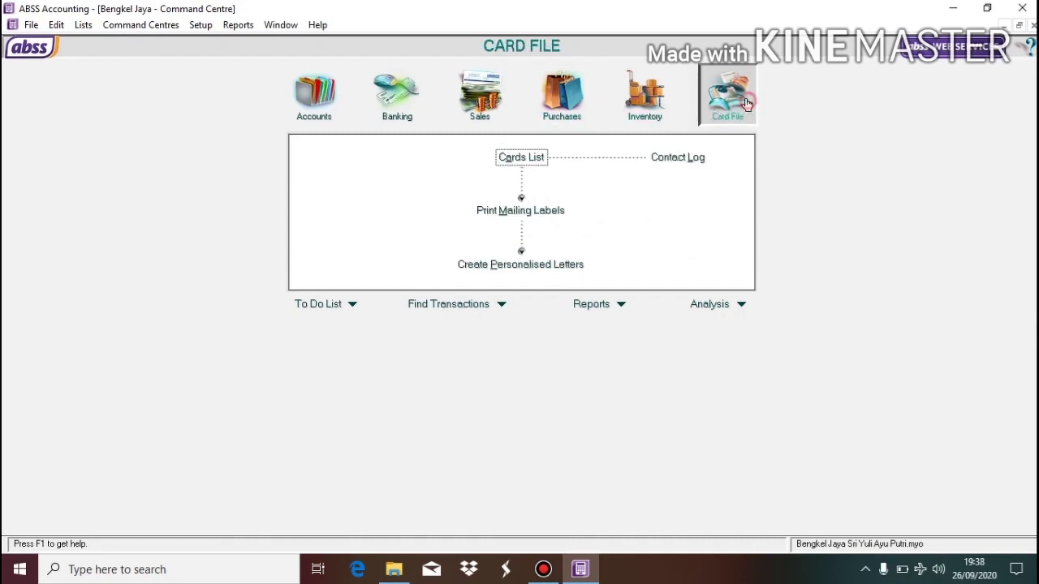
# Create customer card C-001 with the customer's name and Jakarta Pusat address.
pyautogui.click(541, 163)
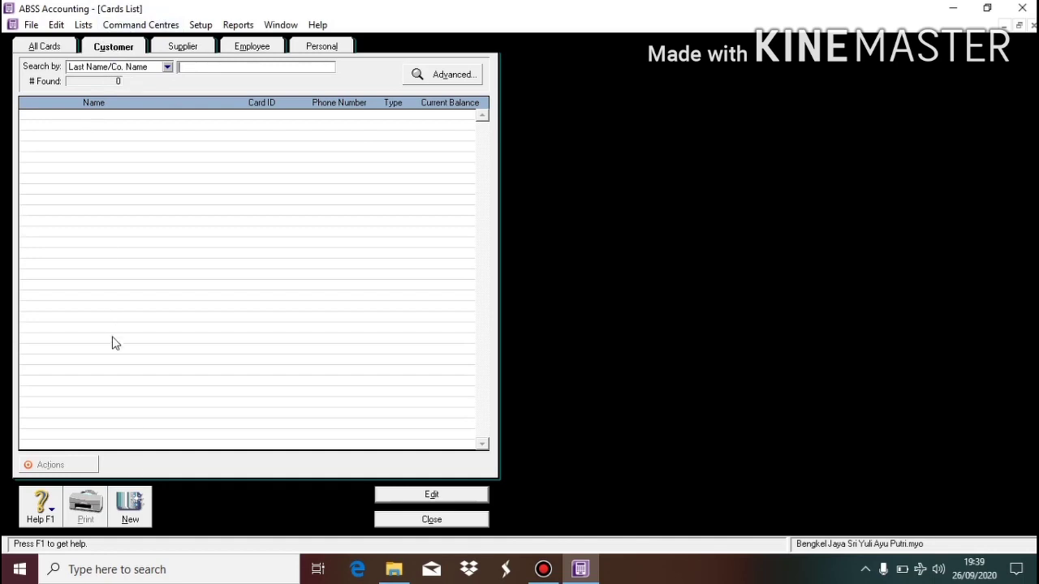
pyautogui.click(132, 511)
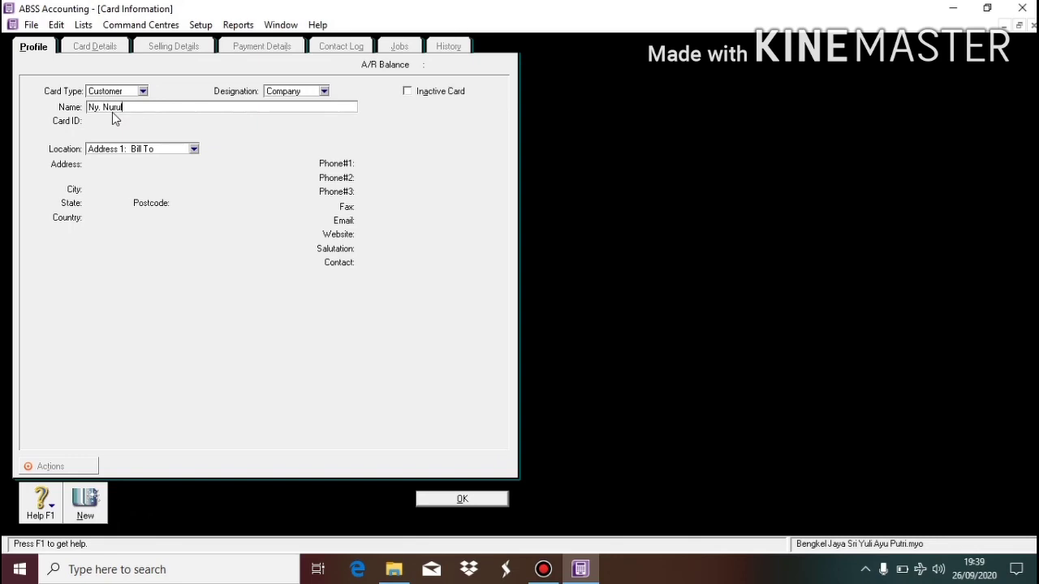
pyautogui.press('Tab')
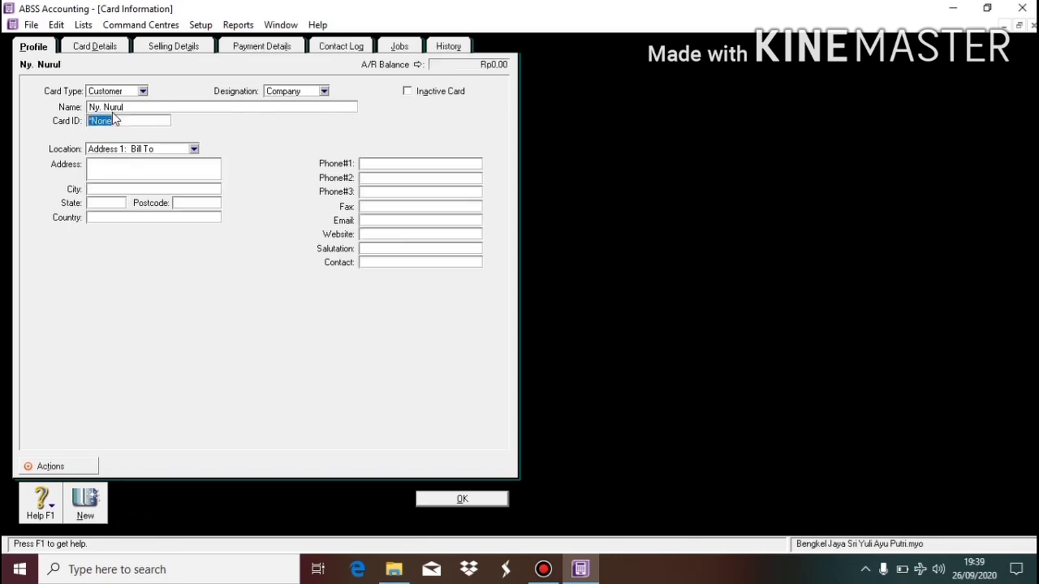
pyautogui.write('C-001')
pyautogui.click(144, 173)
pyautogui.write('Jalan')
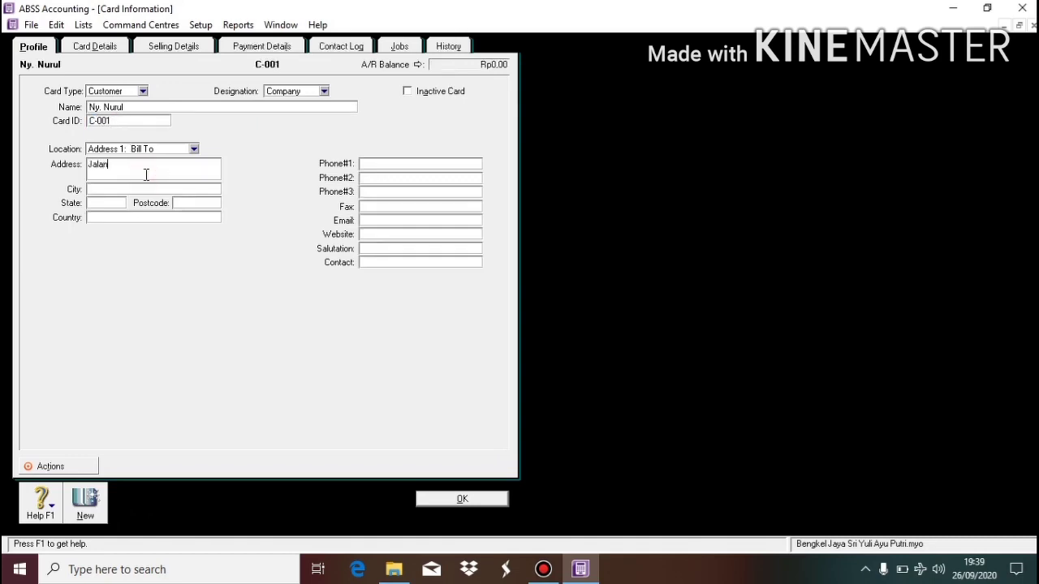
pyautogui.write(' Mele')
pyautogui.press('BackSpace')
pyautogui.press('BackSpace')
pyautogui.write('nteng Jakarta Pusat')
pyautogui.click(461, 497)
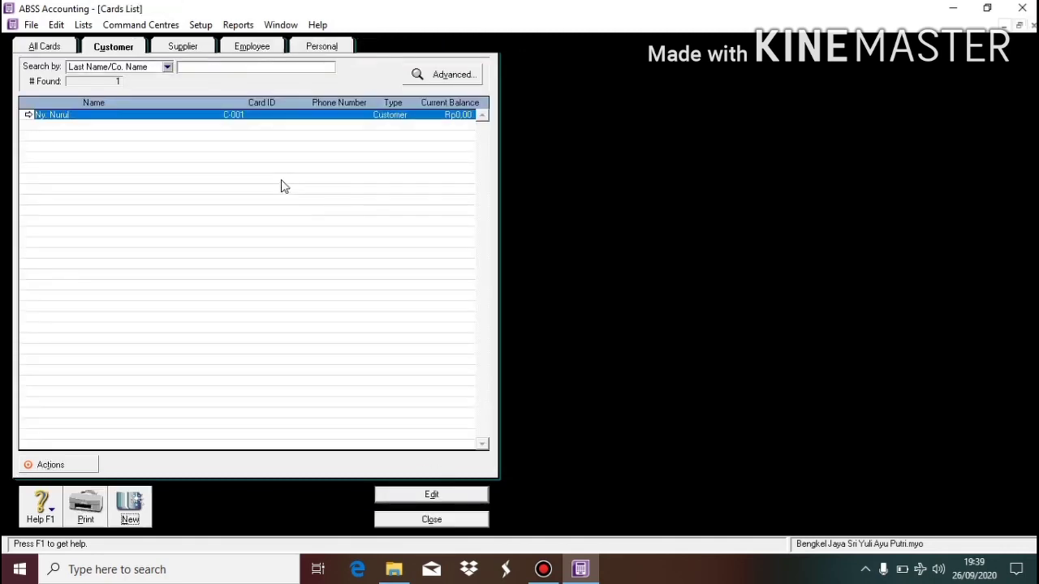
# Start a new supplier card with the supplier's name and card ID S-001.
pyautogui.click(167, 47)
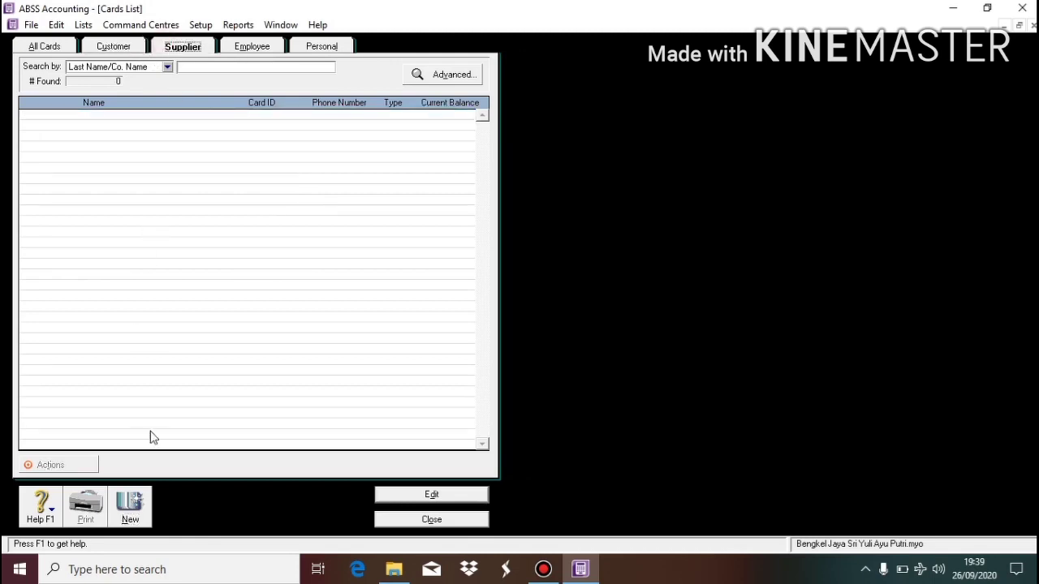
pyautogui.click(130, 504)
pyautogui.click(148, 108)
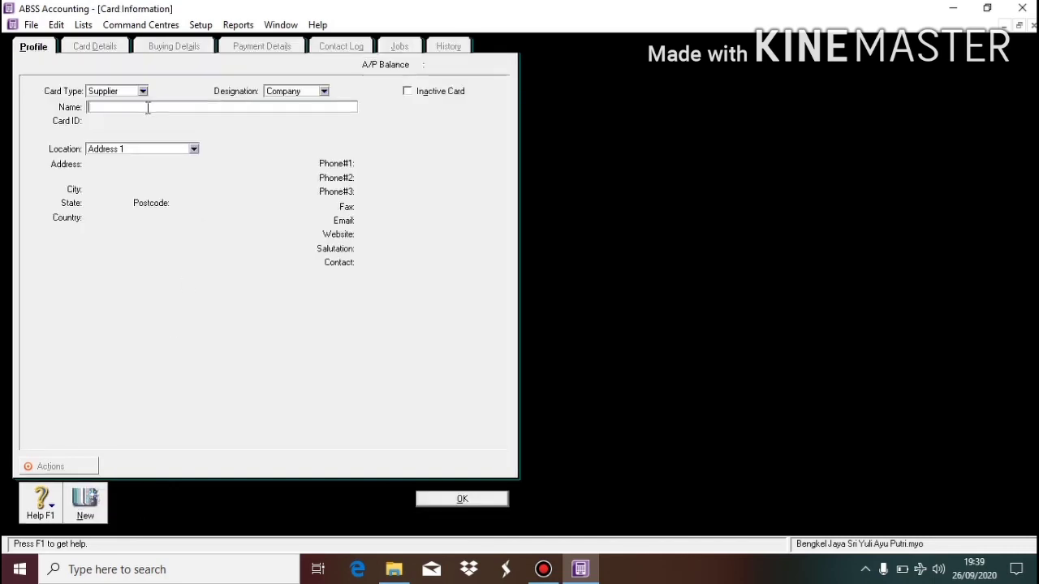
pyautogui.write('Ny. Wis')
pyautogui.press('Tab')
pyautogui.write('S')
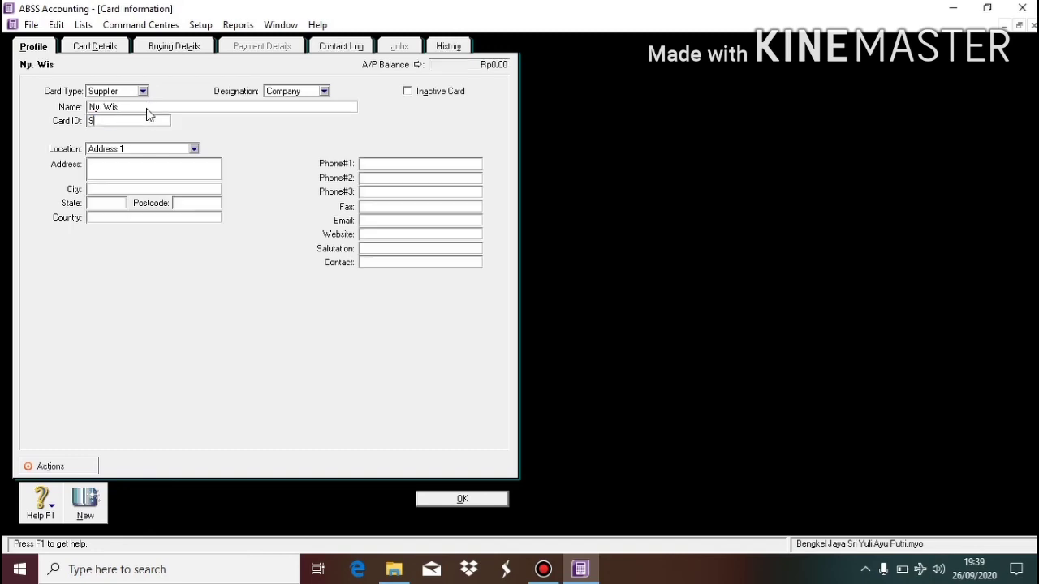
pyautogui.write('-001')
# Enter the supplier's Jakarta address and save the S-001 card.
pyautogui.click(177, 177)
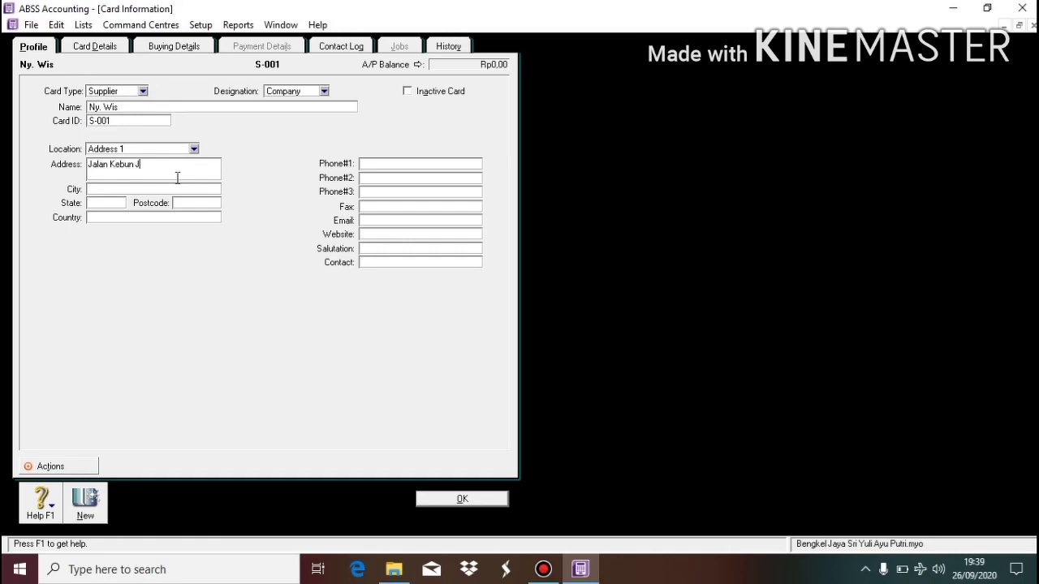
pyautogui.click(142, 189)
pyautogui.click(194, 167)
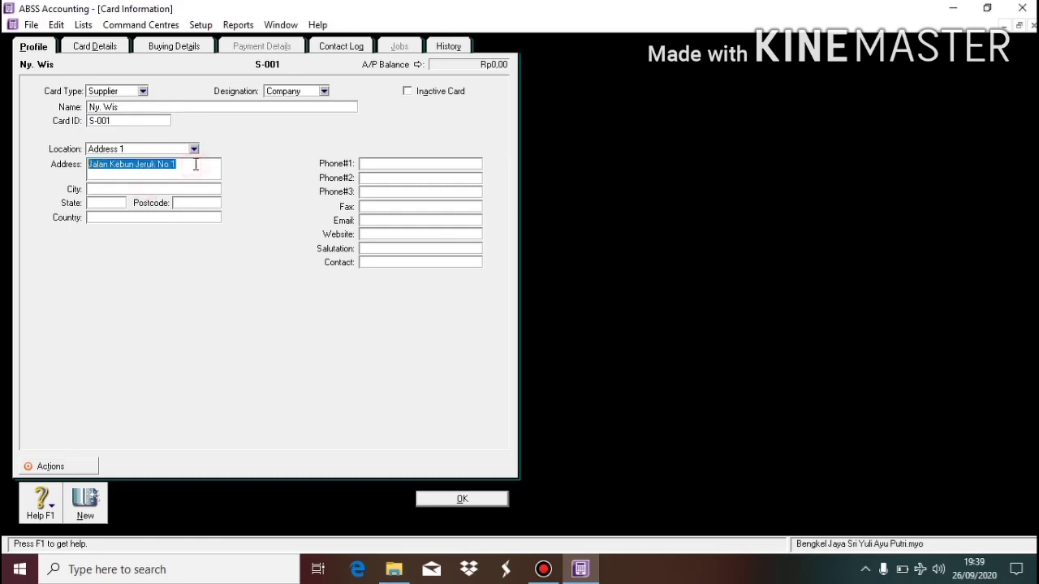
pyautogui.click(195, 164)
pyautogui.write('Jakarta')
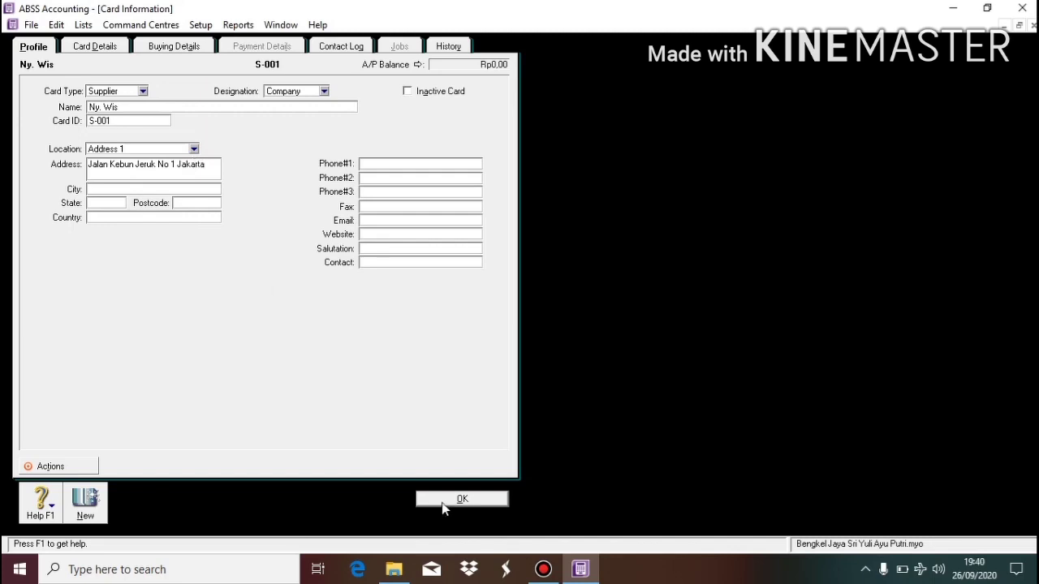
pyautogui.click(445, 501)
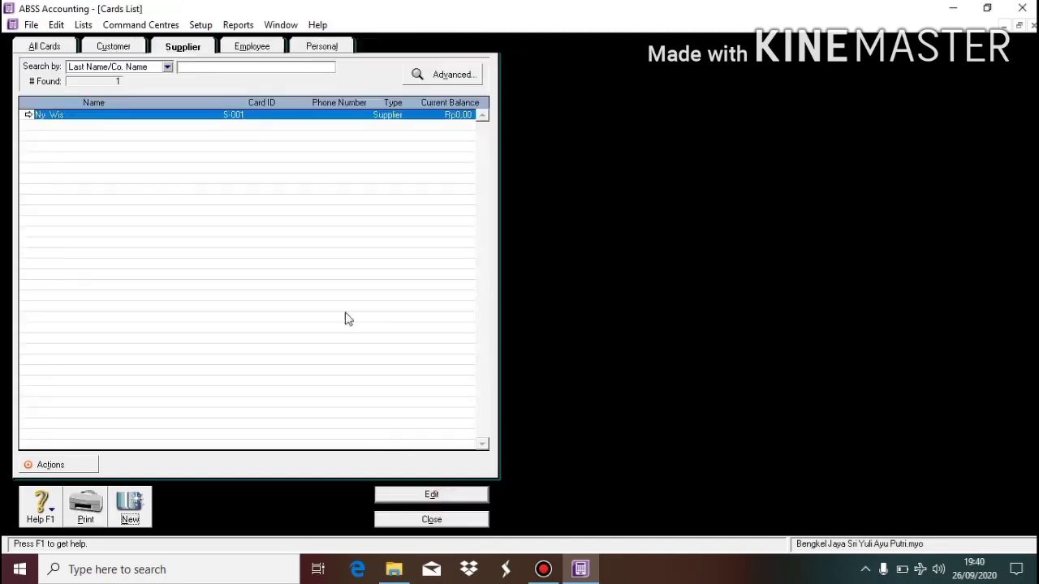
pyautogui.click(118, 46)
# Open Customer Balances and start a historical sale for customer C-001.
pyautogui.click(176, 50)
pyautogui.click(444, 521)
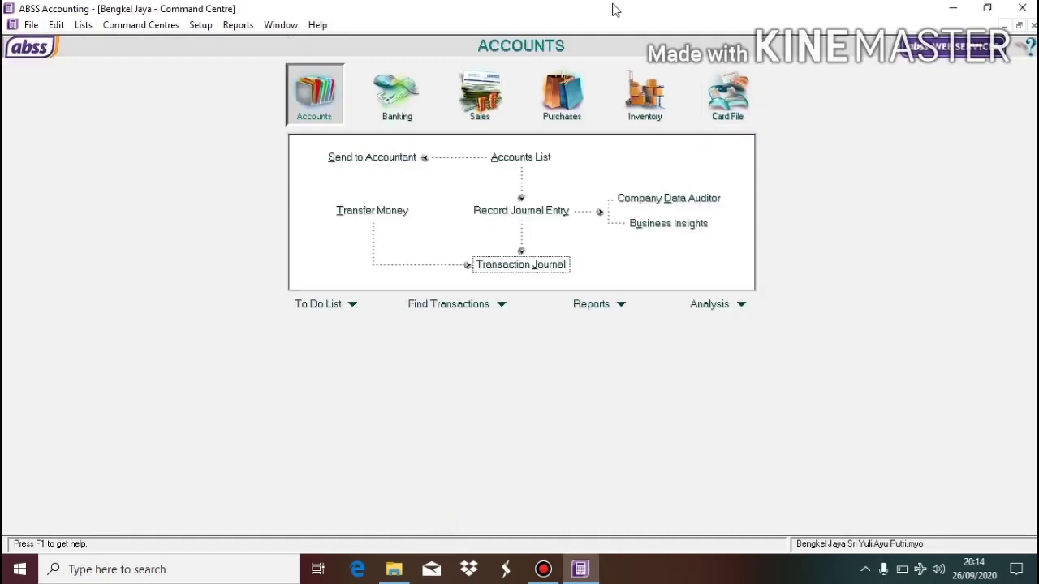
pyautogui.click(200, 26)
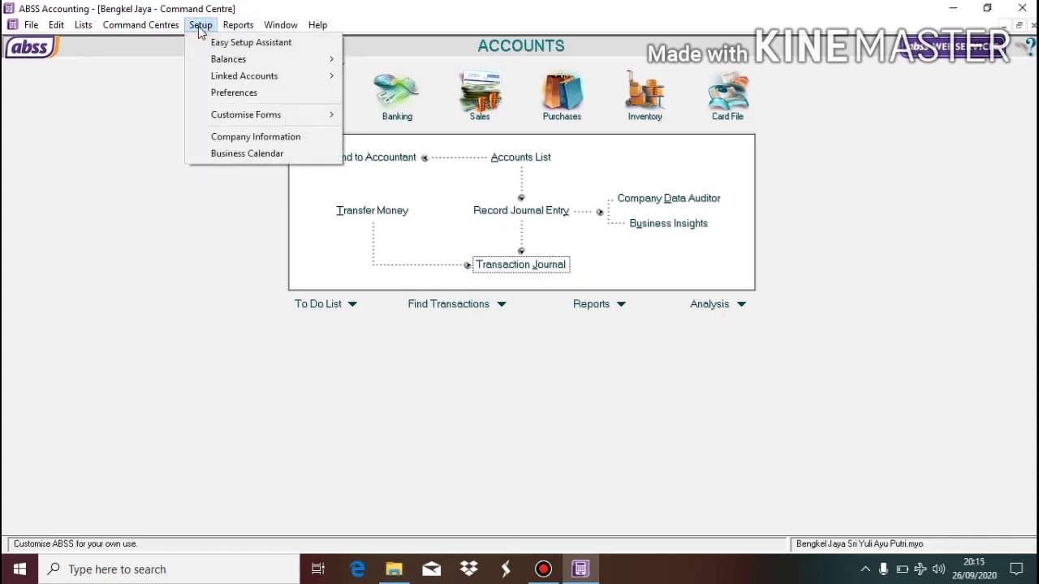
pyautogui.moveTo(226, 75)
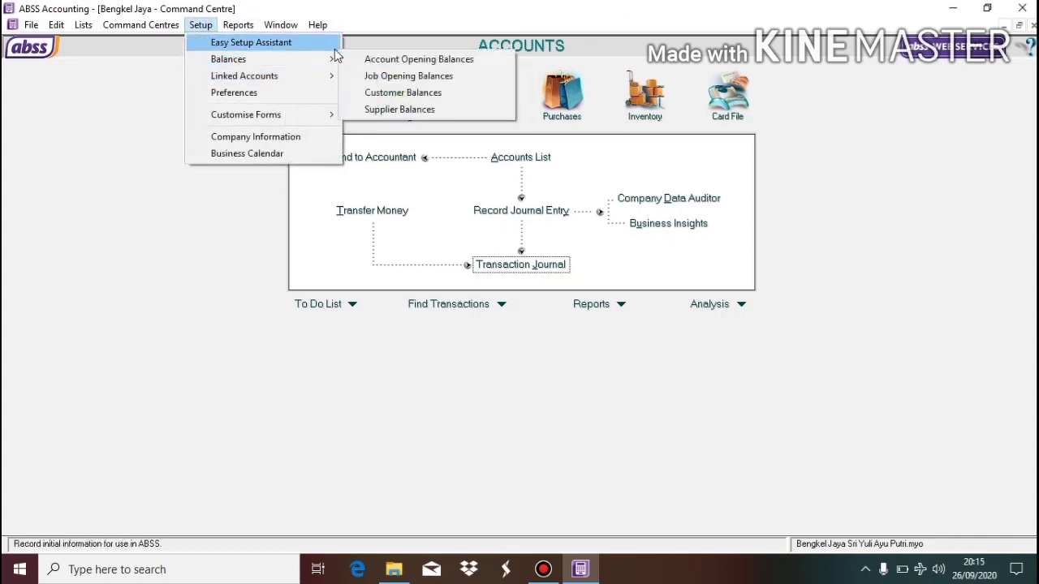
pyautogui.click(397, 93)
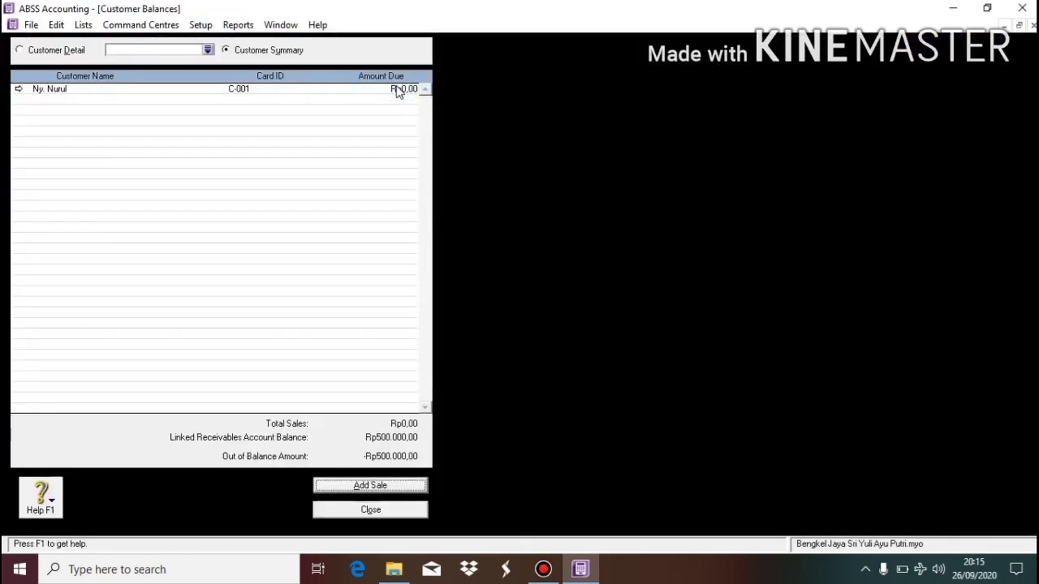
pyautogui.click(350, 489)
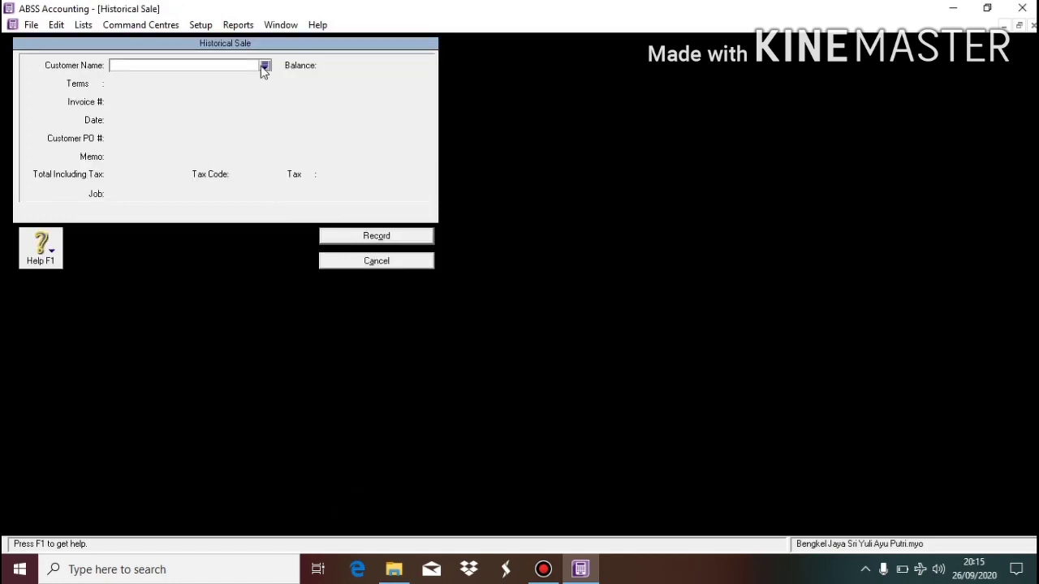
pyautogui.click(264, 67)
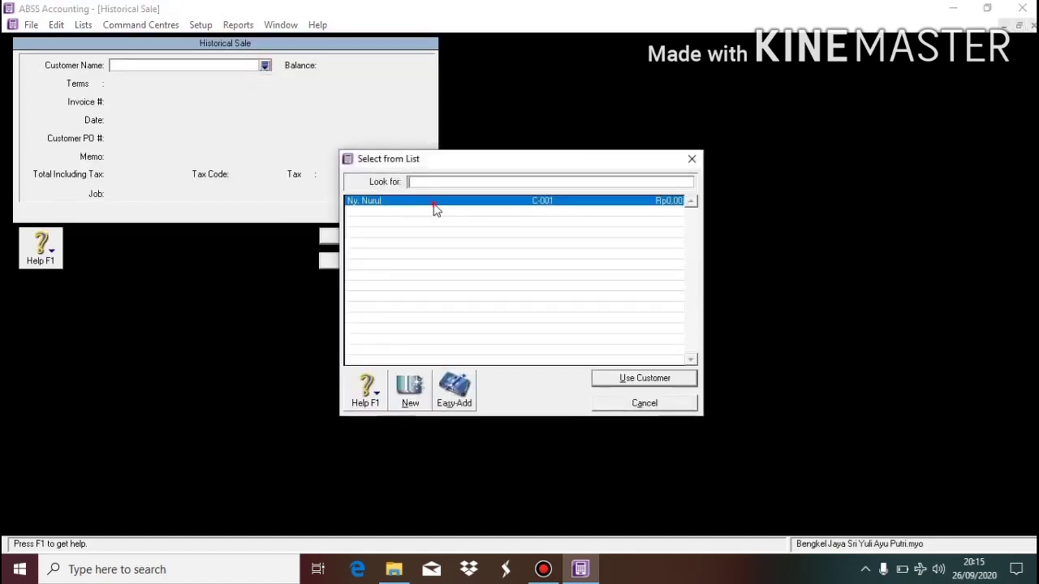
pyautogui.doubleClick(434, 206)
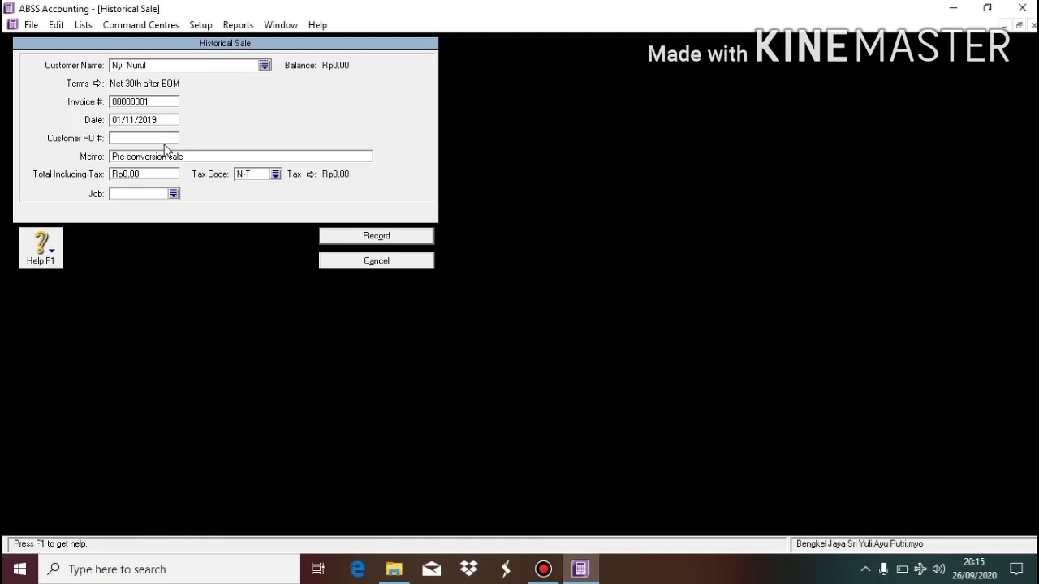
# Record the Rp500.000 opening sale with memo 'Saldo awal piutang usaha' and close the list.
pyautogui.click(172, 158)
pyautogui.write('Saldo awal piutang usaha')
pyautogui.click(172, 174)
pyautogui.write('500000')
pyautogui.press('Tab')
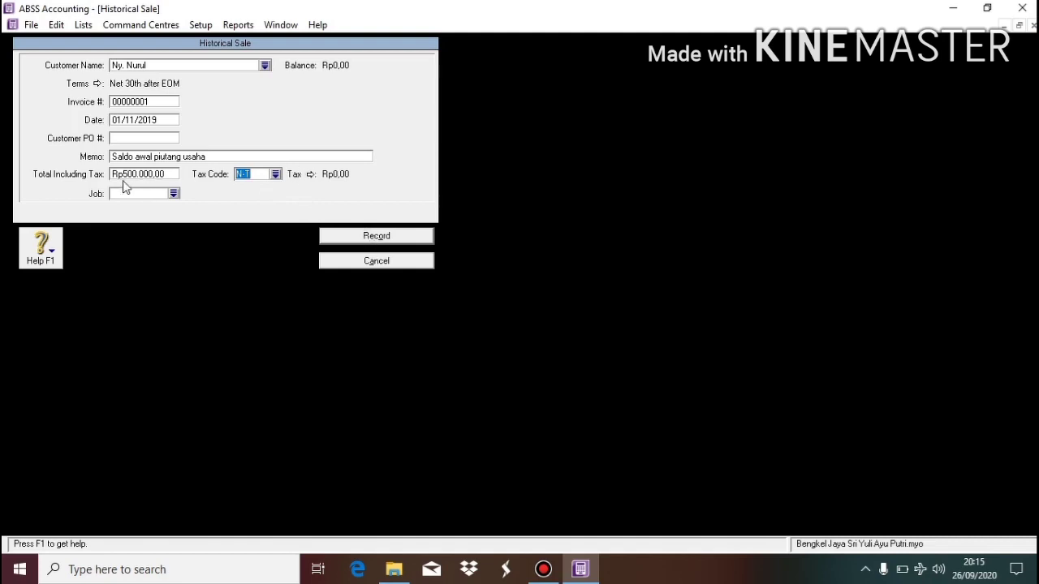
pyautogui.click(363, 237)
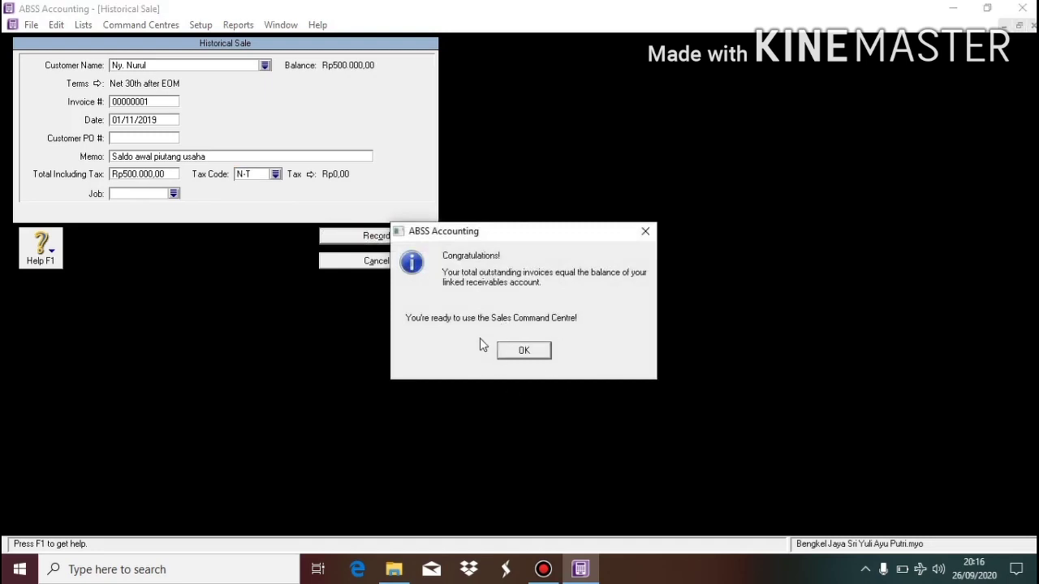
pyautogui.click(526, 357)
pyautogui.click(527, 354)
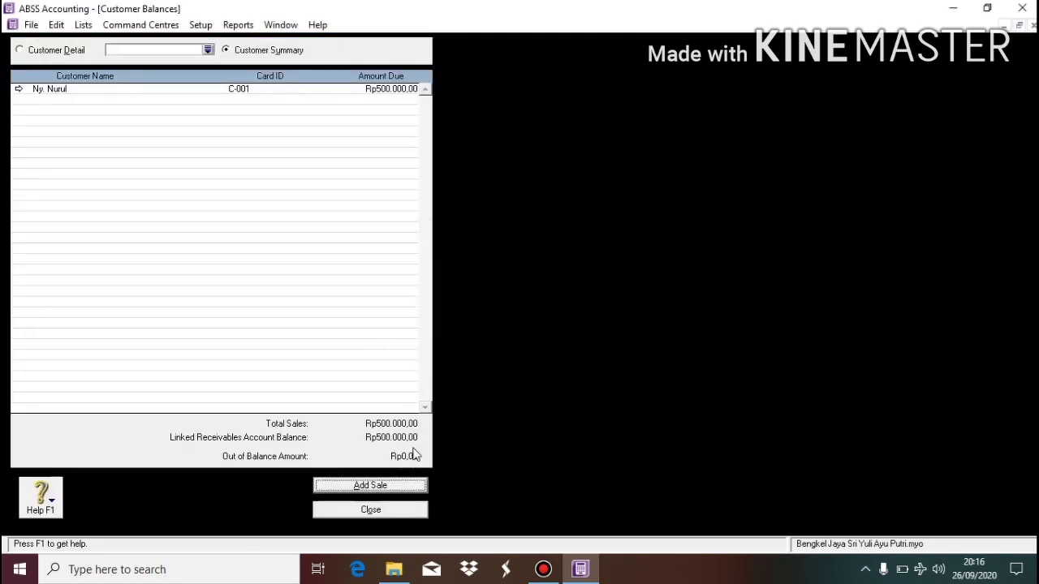
pyautogui.click(383, 512)
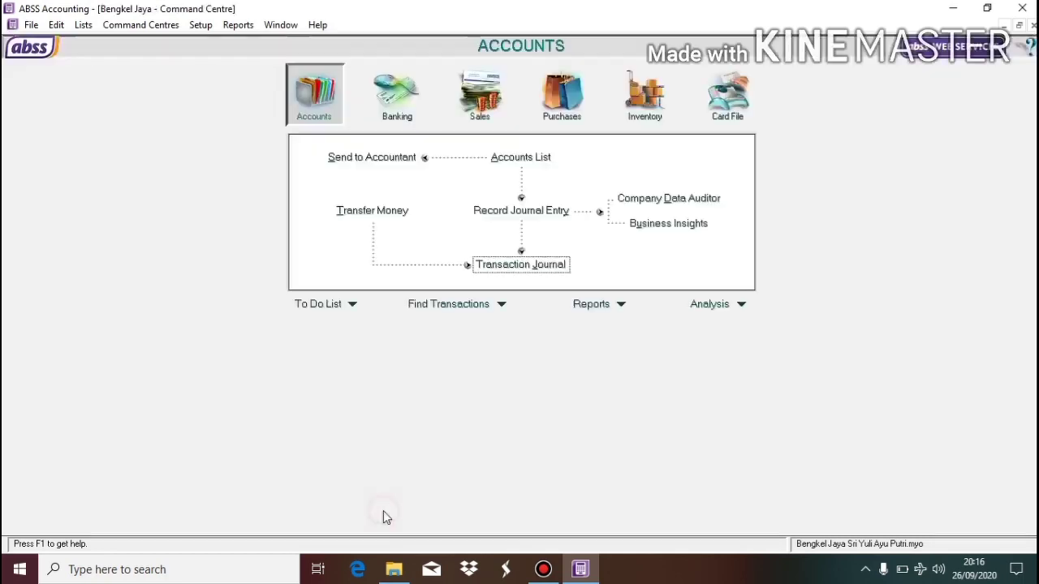
# Open Supplier Balances and start a historical purchase for supplier S-001.
pyautogui.click(198, 26)
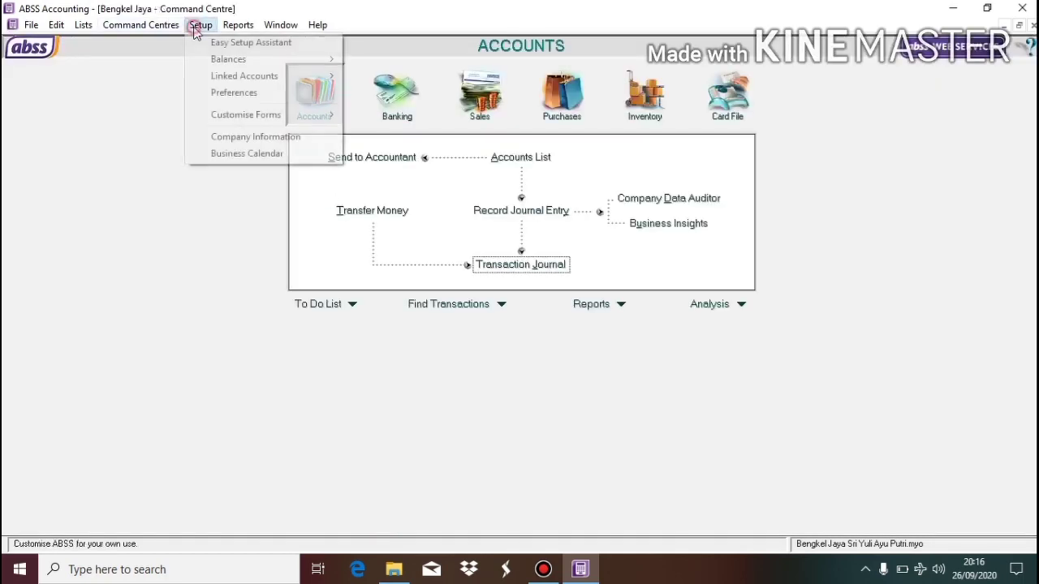
pyautogui.moveTo(232, 58)
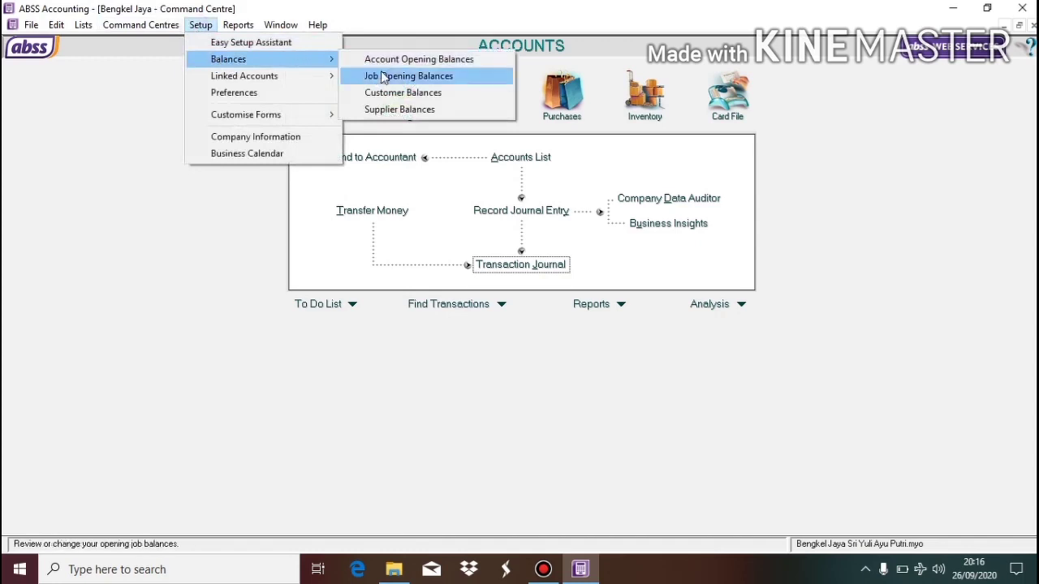
pyautogui.click(408, 114)
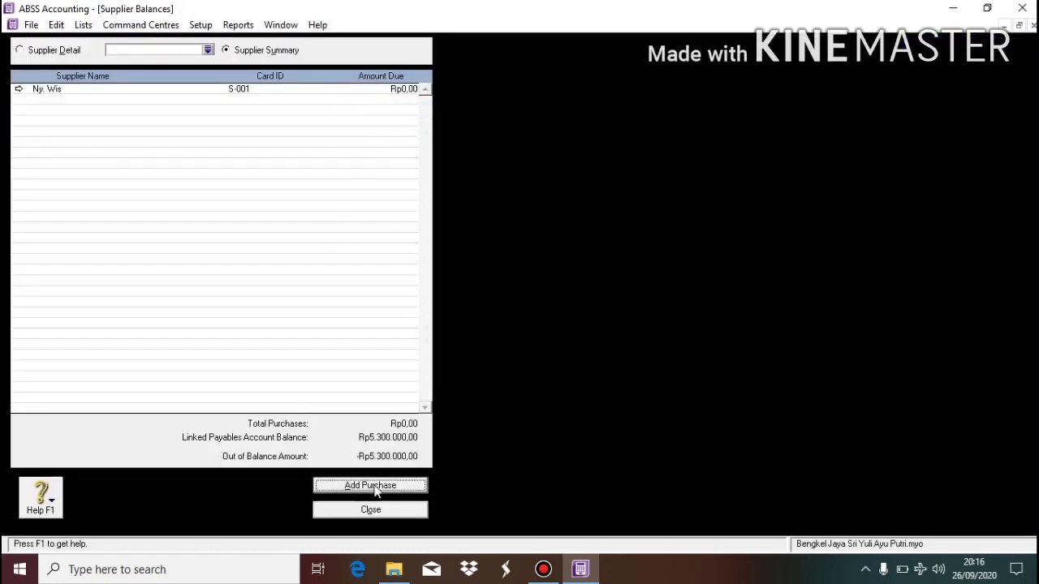
pyautogui.click(371, 485)
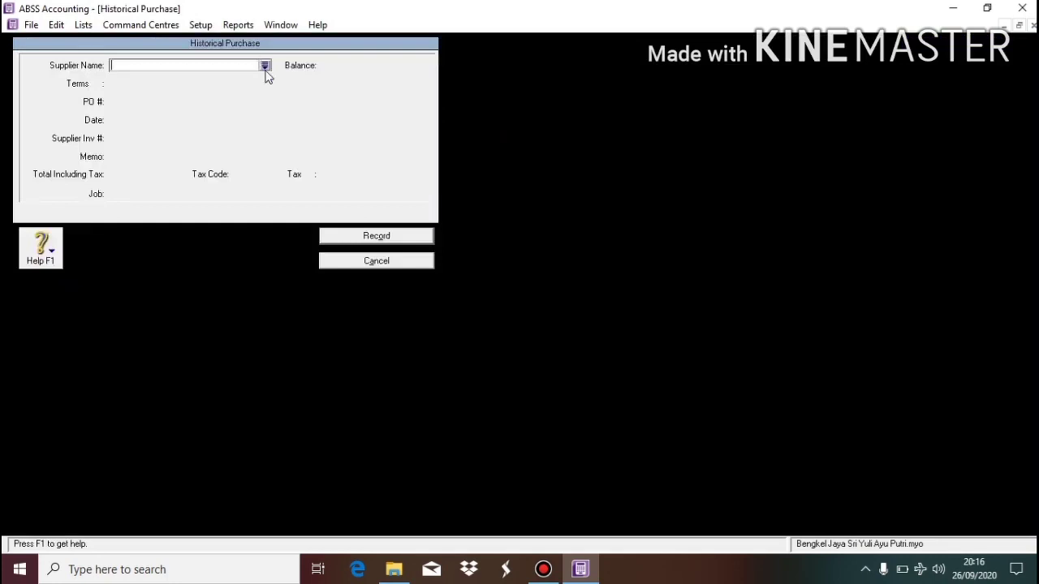
pyautogui.click(265, 65)
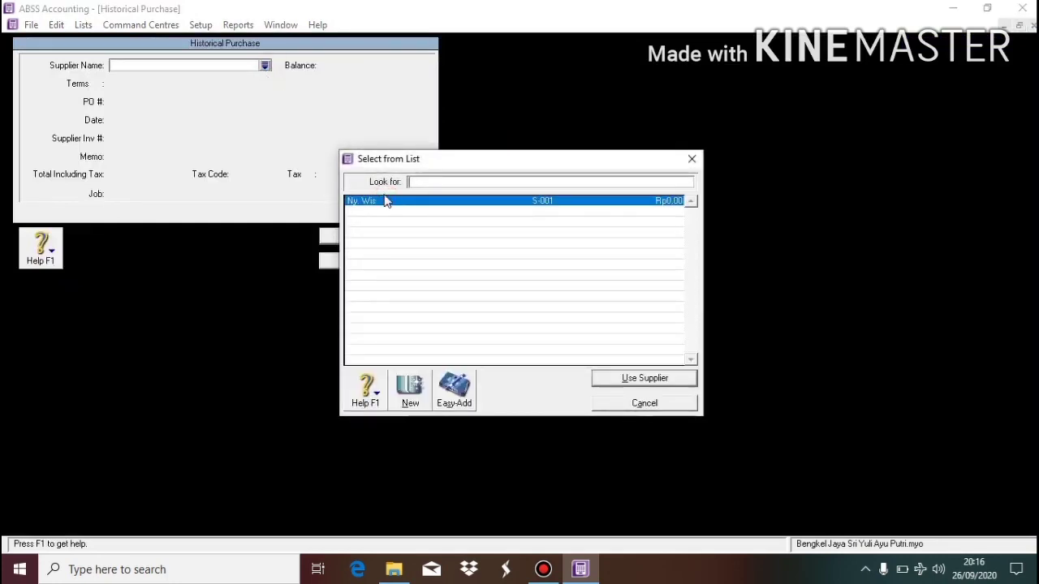
pyautogui.doubleClick(388, 202)
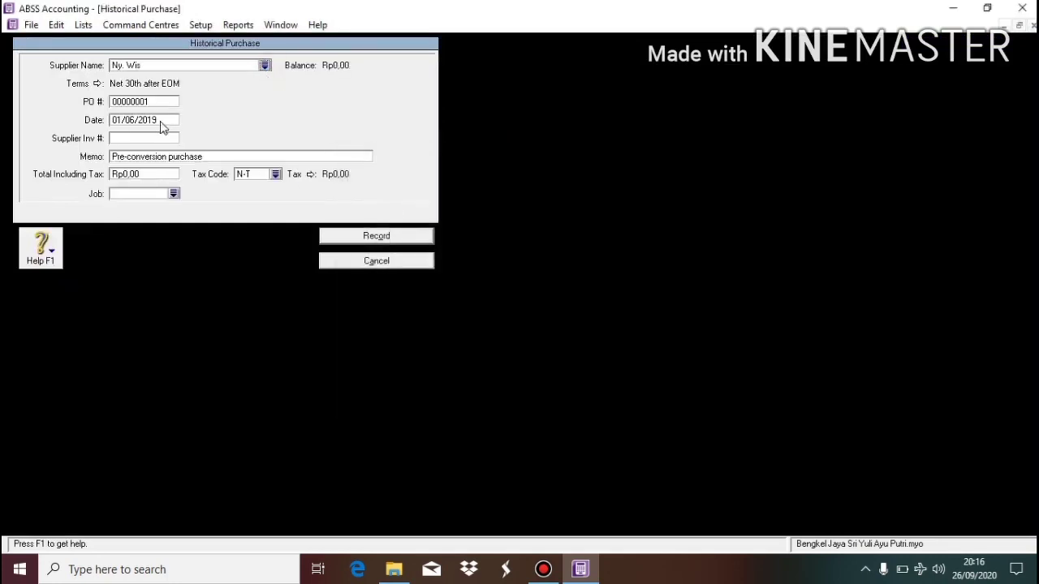
# Date the purchase 01/11/2019 with memo 'Saldo hutang usaha'.
pyautogui.click(134, 120)
pyautogui.click(137, 122)
pyautogui.press('BackSpace')
pyautogui.press('BackSpace')
pyautogui.write('11')
pyautogui.click(167, 156)
pyautogui.write('Saldo hutang usaha')
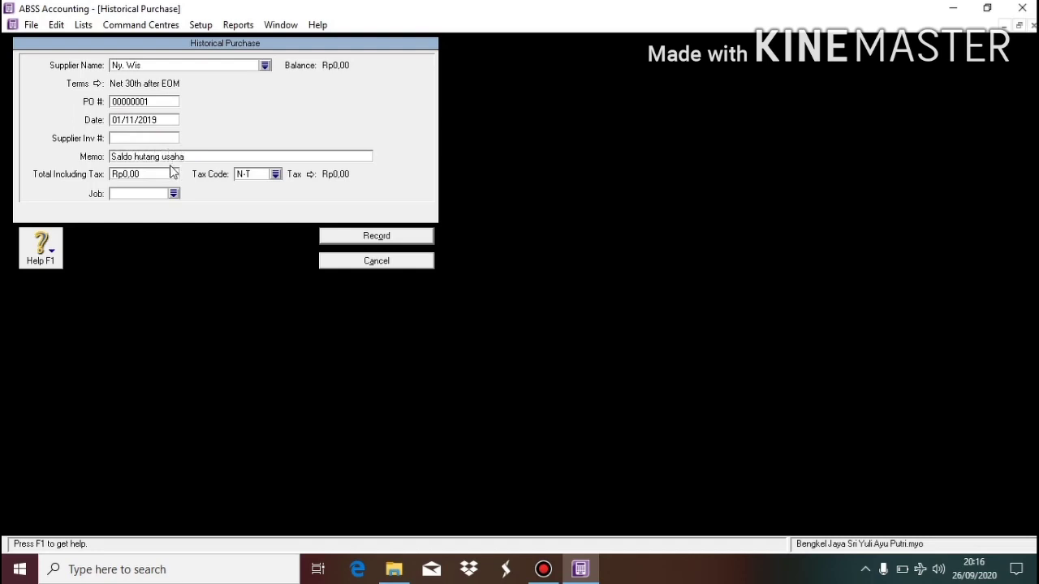
# Record the Rp5.300.000 opening purchase and close the supplier balances list.
pyautogui.click(170, 170)
pyautogui.write('53000')
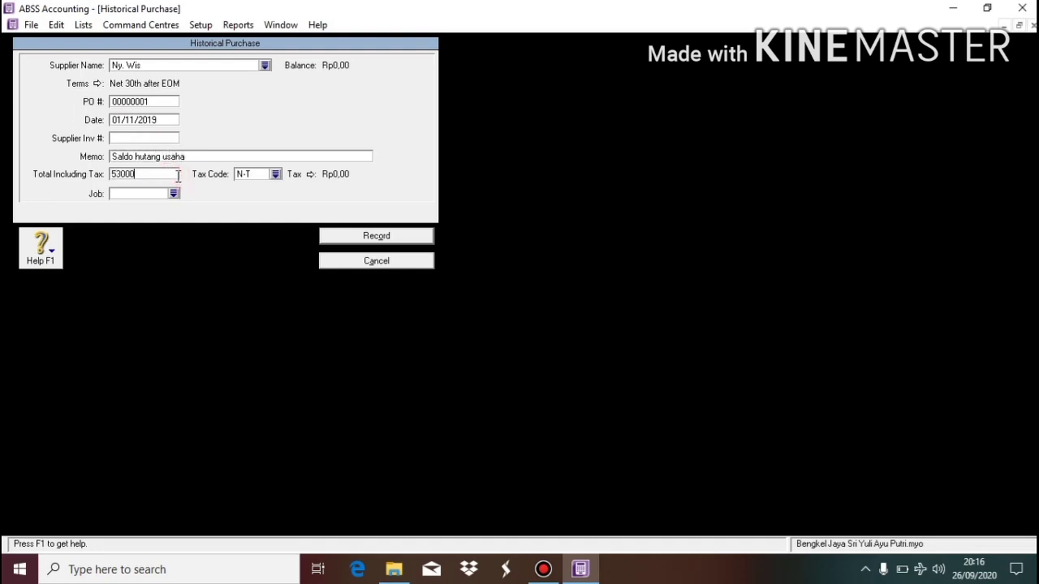
pyautogui.press('Tab')
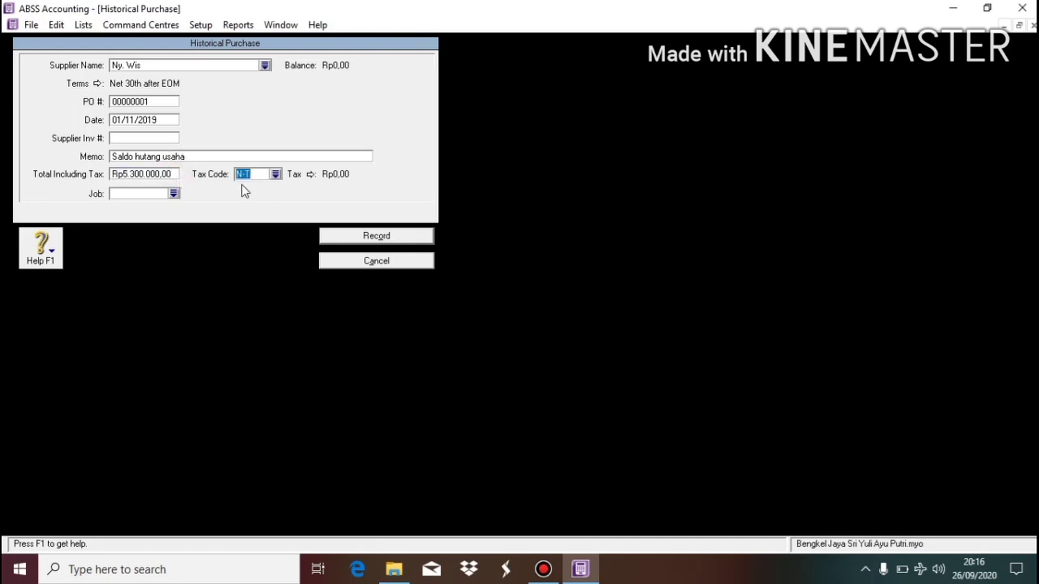
pyautogui.click(362, 236)
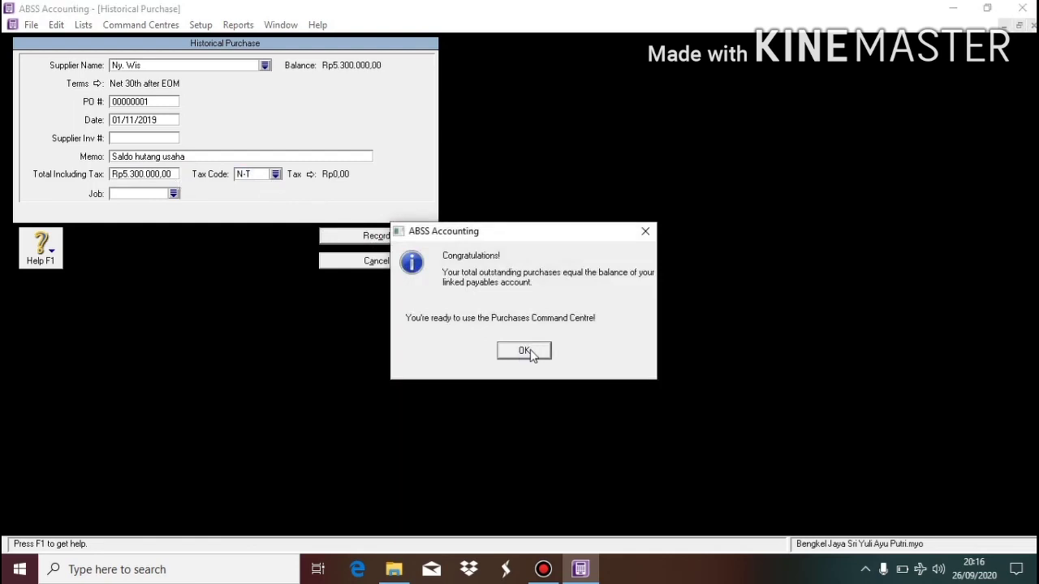
pyautogui.click(526, 351)
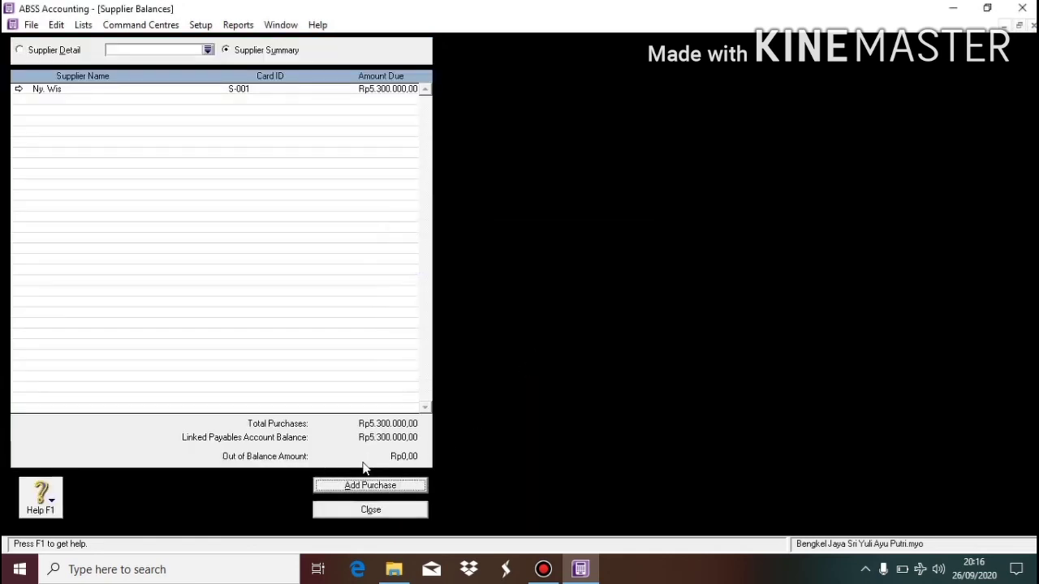
pyautogui.click(399, 511)
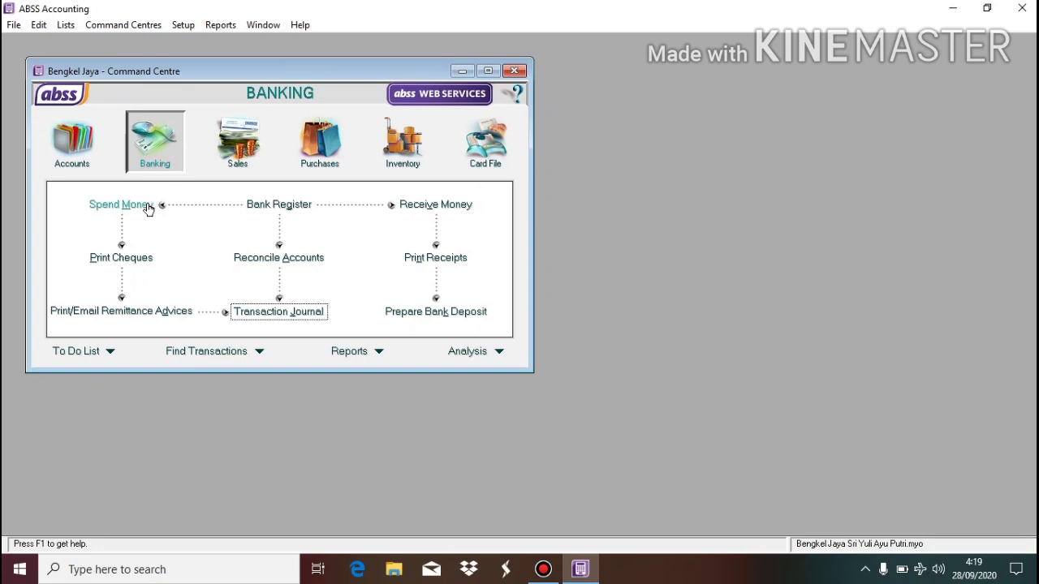
# Start a Rp10.000.000 cash receipt with memo 'setor tambahan modal'.
pyautogui.click(434, 208)
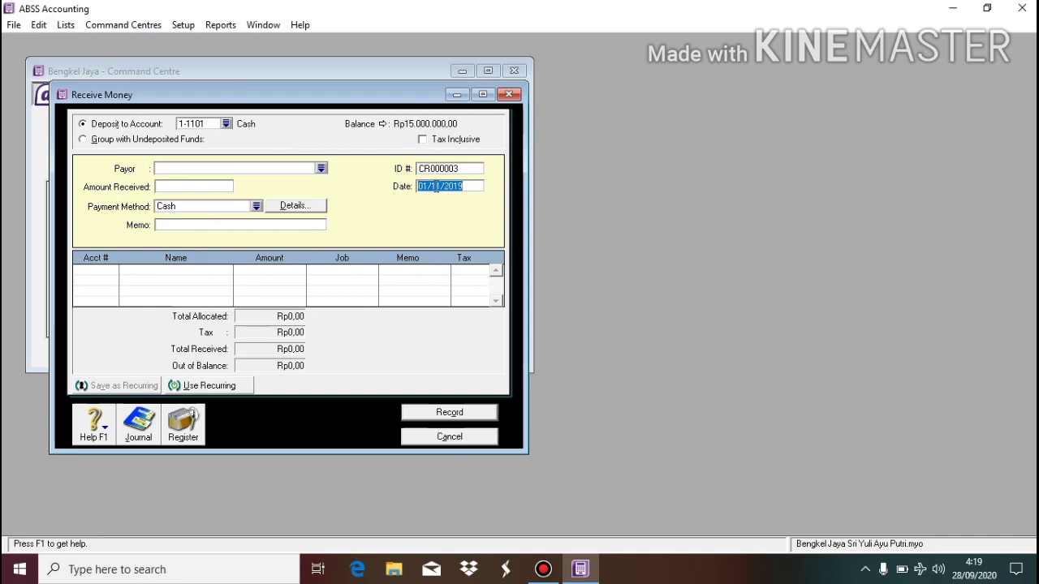
pyautogui.click(201, 224)
pyautogui.click(182, 187)
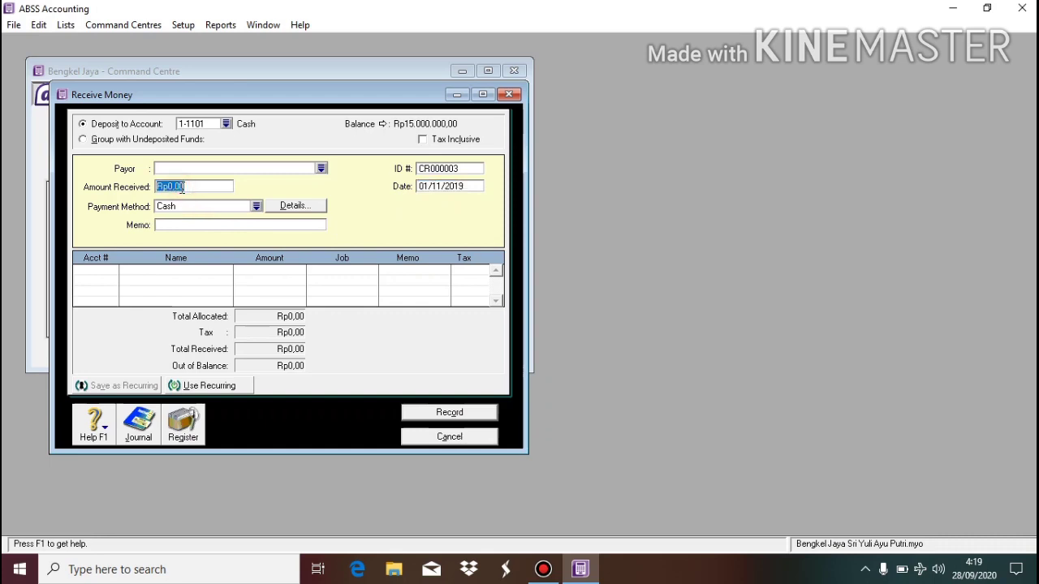
pyautogui.write('10.000.000')
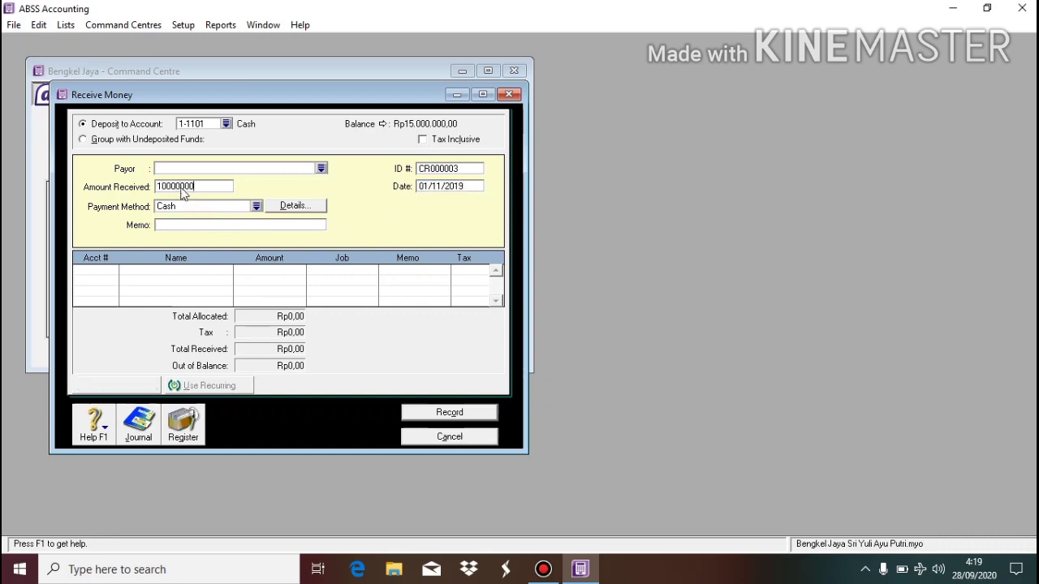
pyautogui.press('Tab')
pyautogui.click(211, 226)
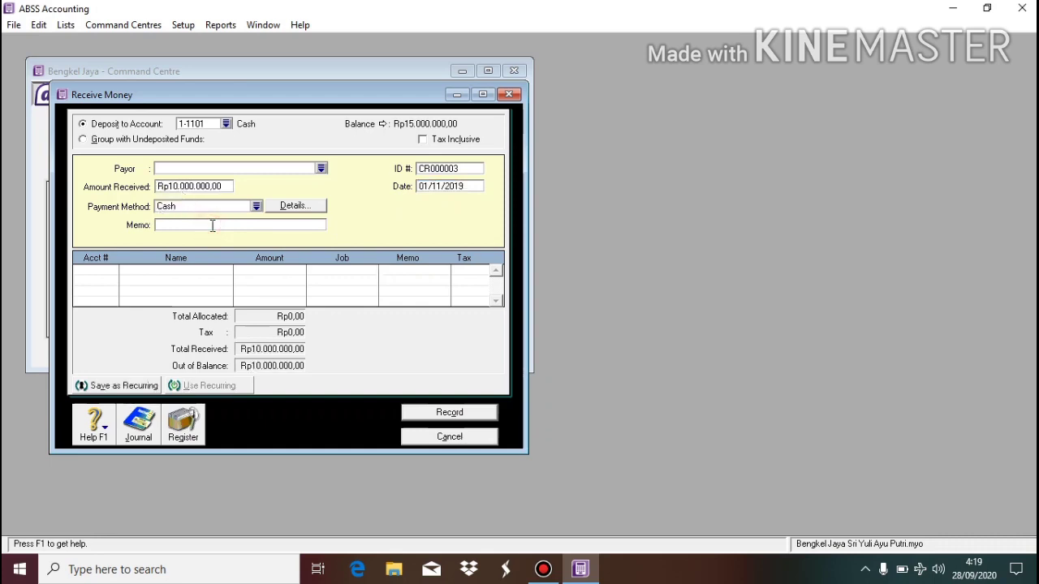
pyautogui.write('setor tambahan modal')
# Allocate the receipt to 3-1300 Capital, record it and close the form.
pyautogui.click(102, 270)
pyautogui.click(113, 270)
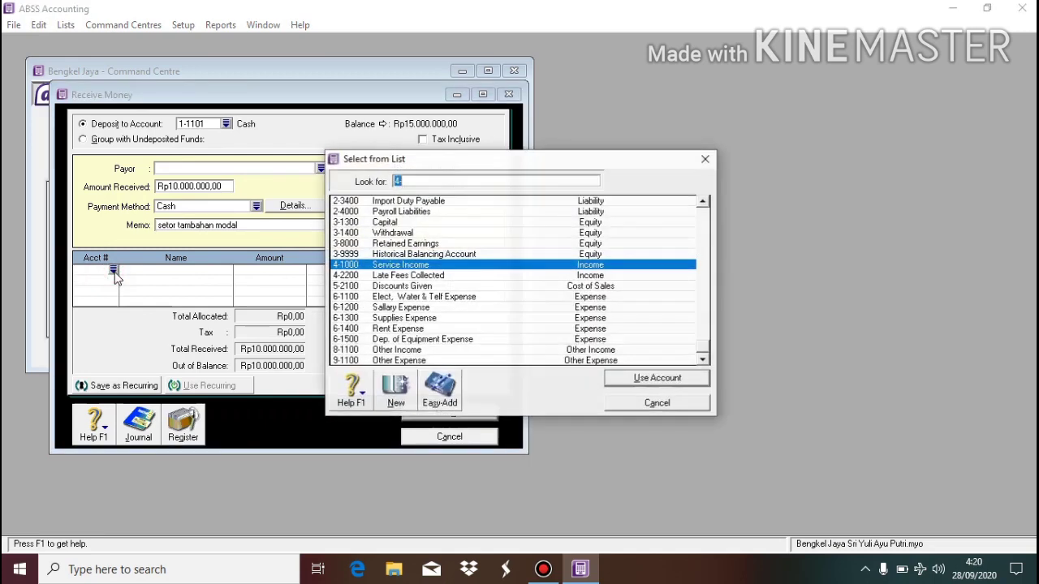
pyautogui.doubleClick(387, 223)
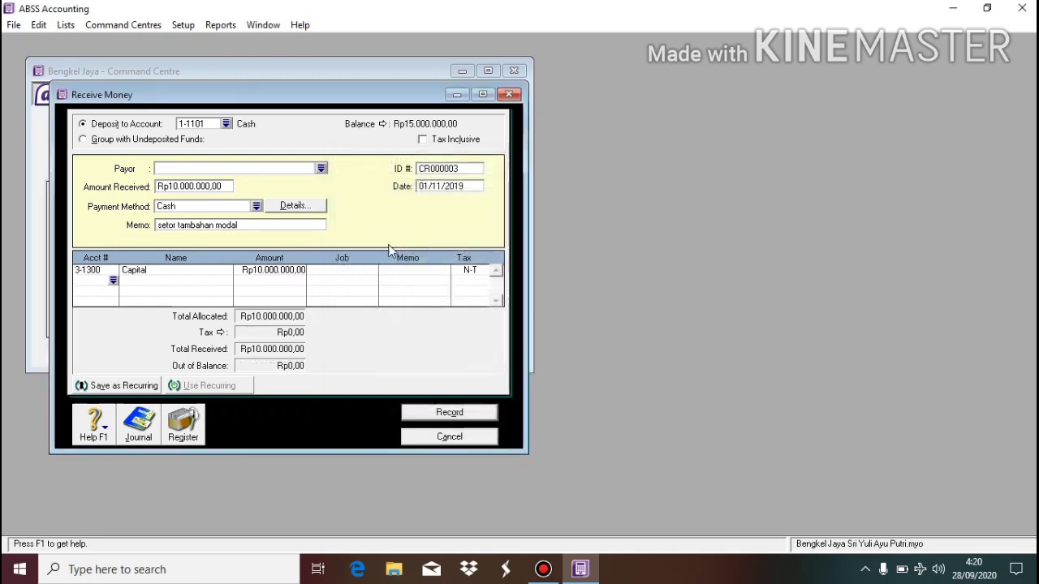
pyautogui.click(464, 414)
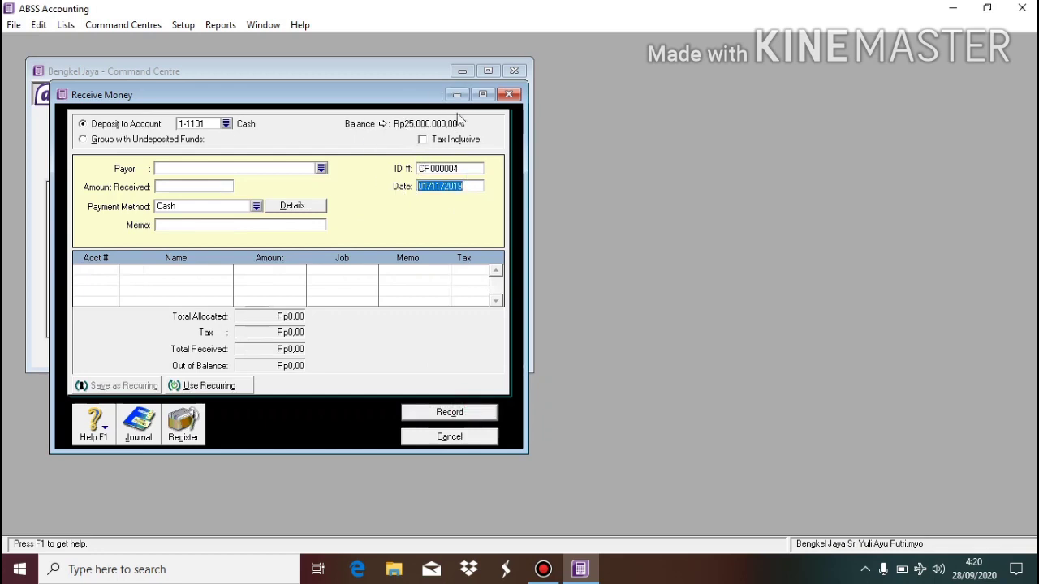
pyautogui.click(439, 439)
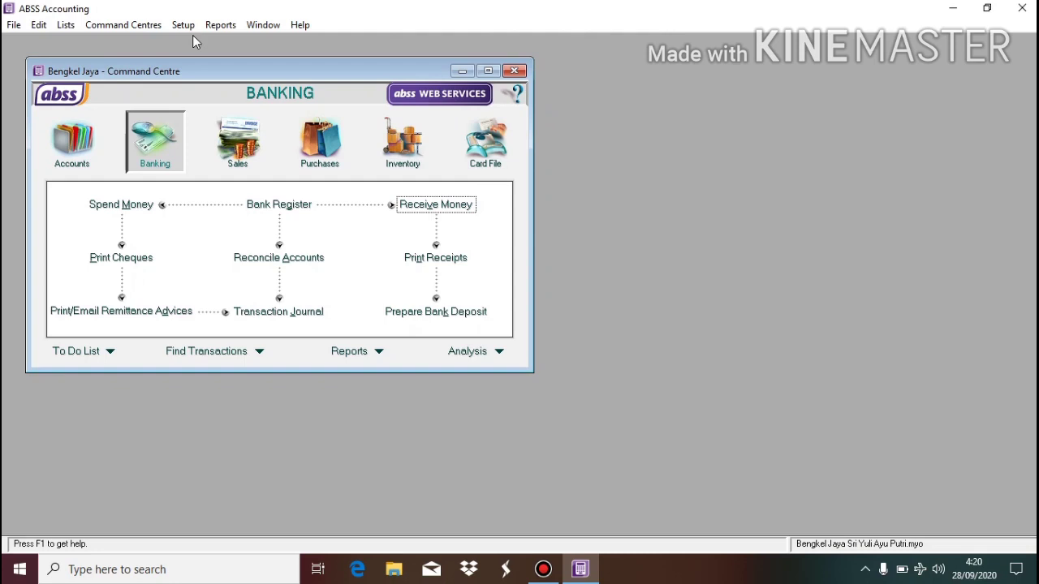
# Start a Rp5.000.000 cash payment dated 02/11/2019 with memo 'membeli peralatan bengkel'.
pyautogui.click(126, 206)
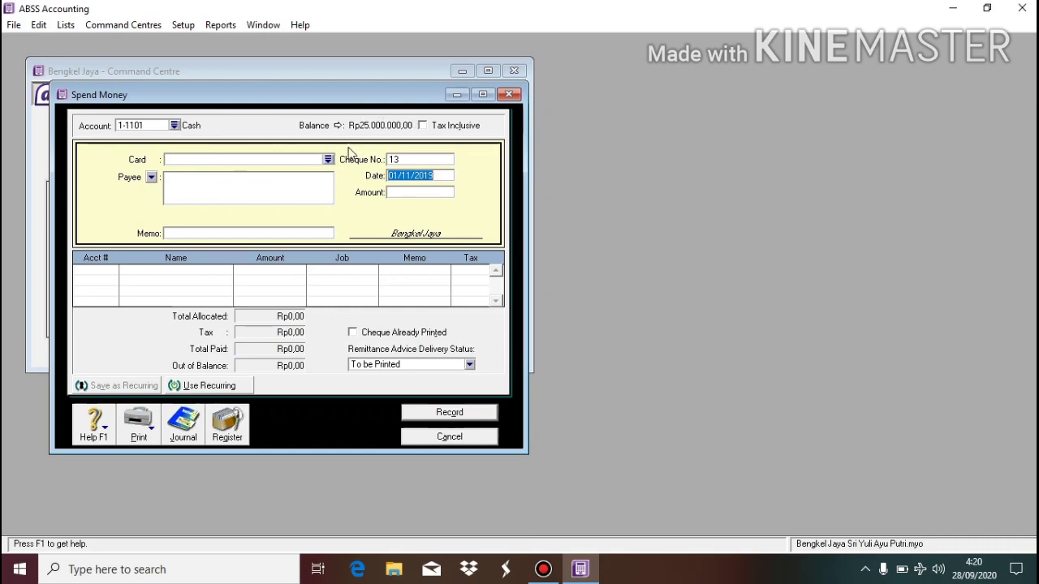
pyautogui.click(397, 176)
pyautogui.press('Delete')
pyautogui.write('2')
pyautogui.click(418, 192)
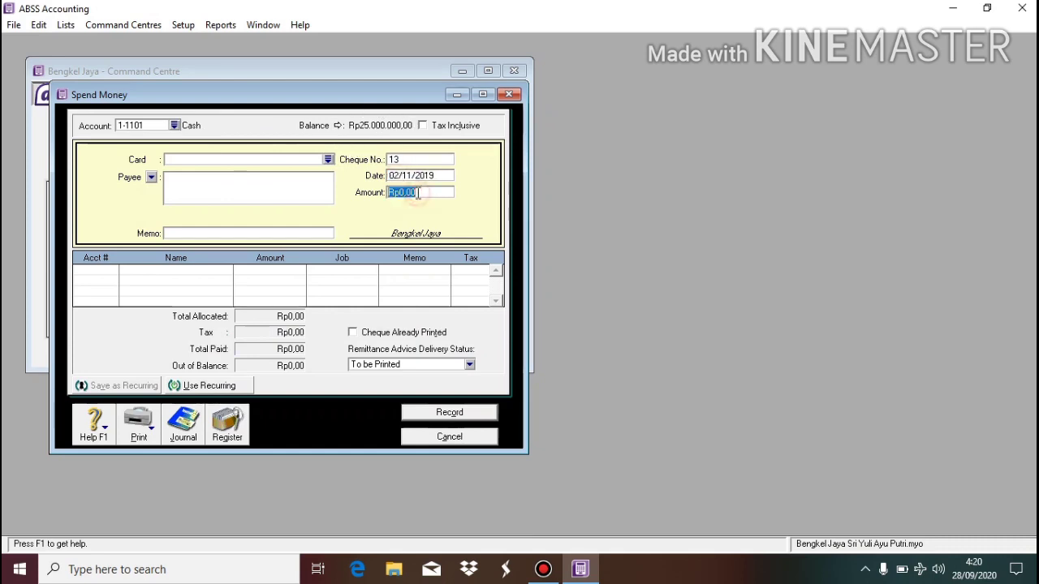
pyautogui.write('5.000.000')
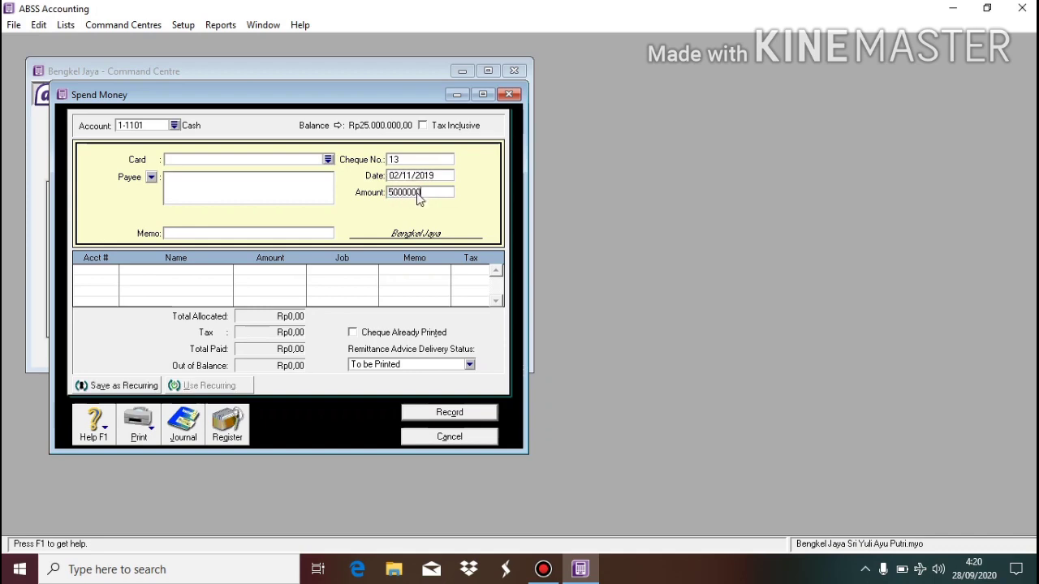
pyautogui.press('Tab')
pyautogui.click(323, 233)
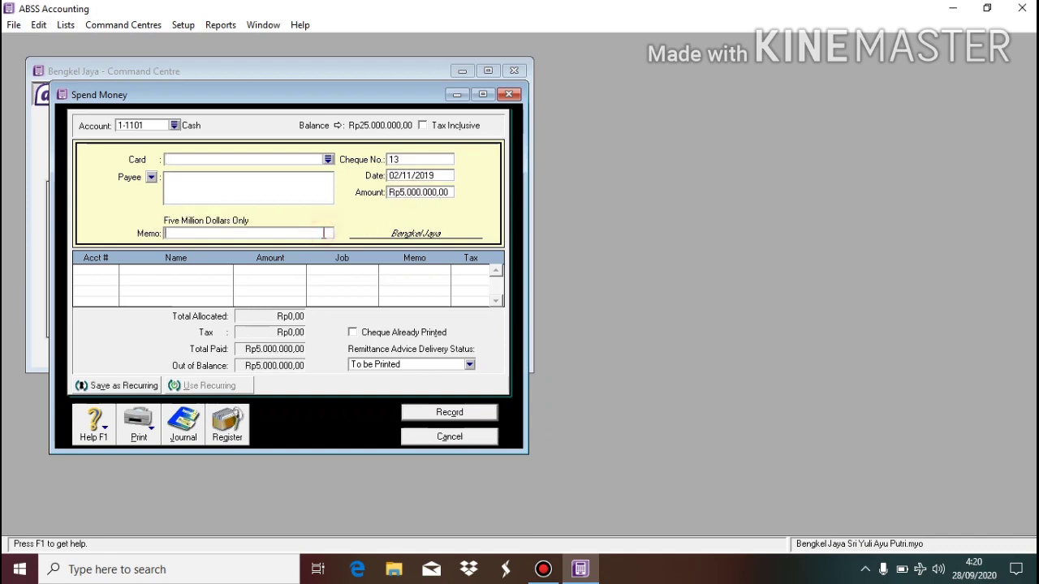
pyautogui.write('membeli pe')
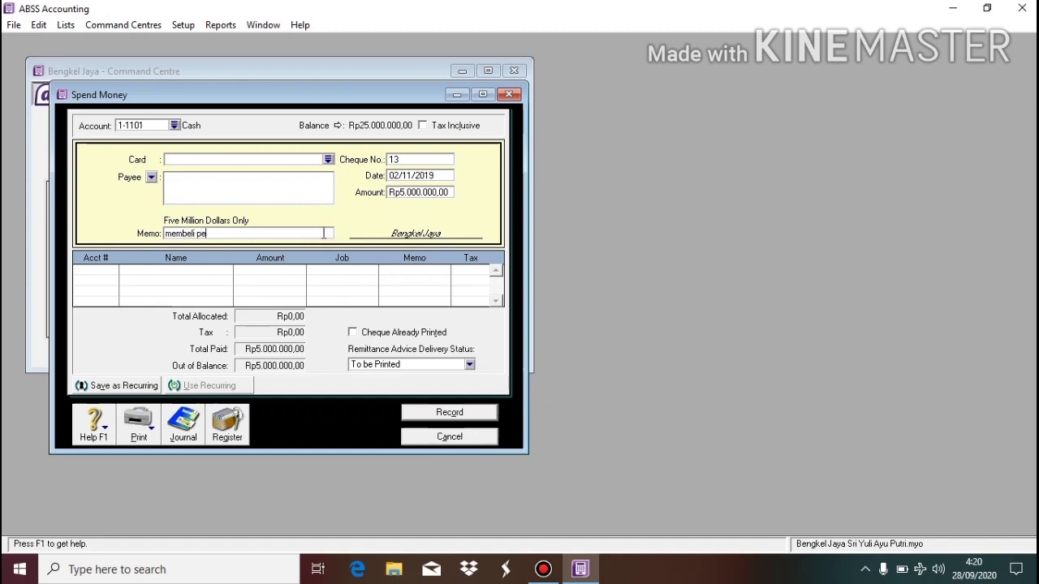
pyautogui.write('ralatan bengkel')
# Allocate the payment to 1-2100 Equipment and record it.
pyautogui.click(113, 278)
pyautogui.click(113, 272)
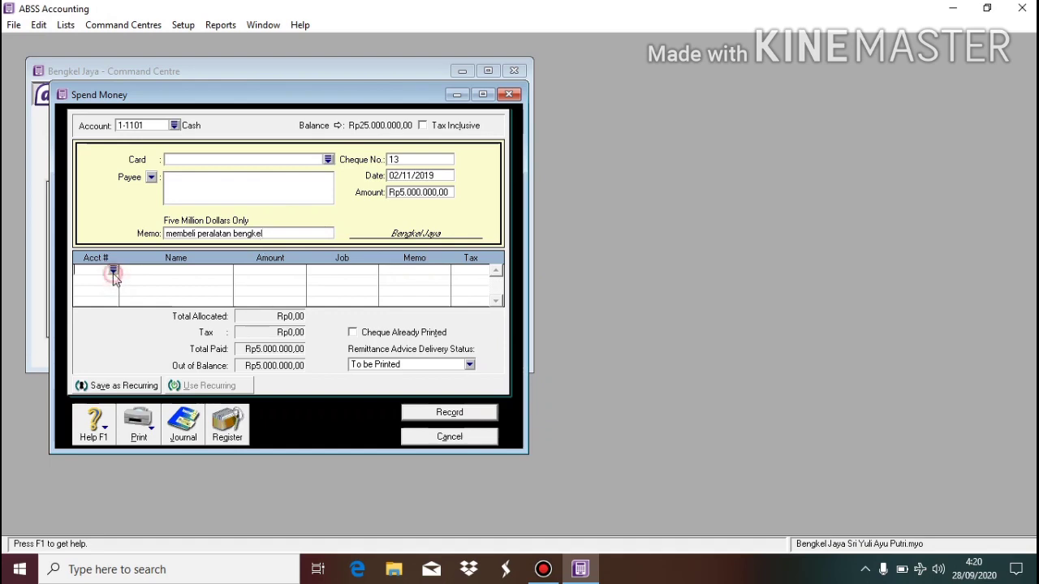
pyautogui.click(113, 271)
pyautogui.write('6')
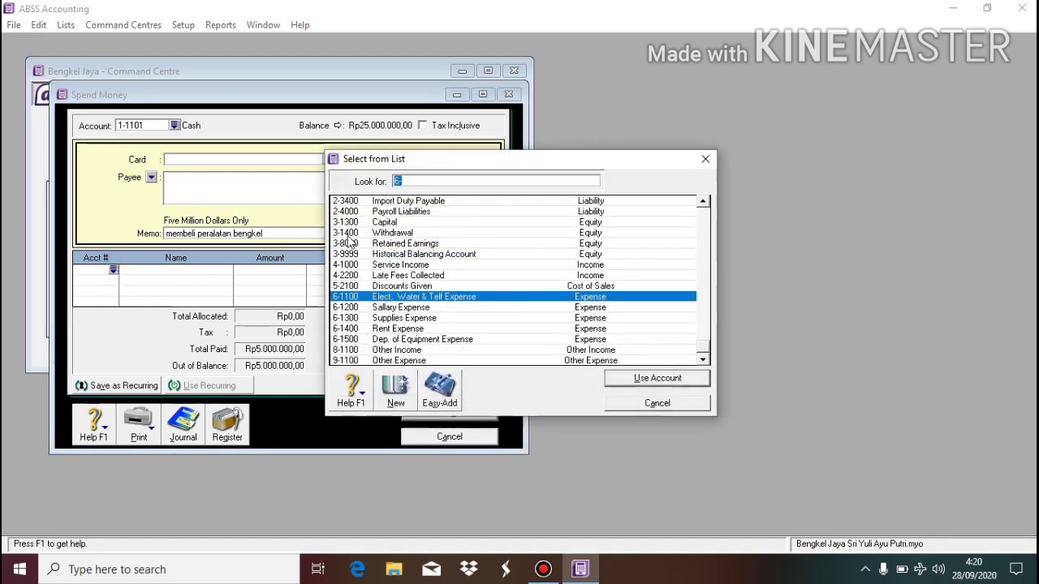
pyautogui.click(706, 219)
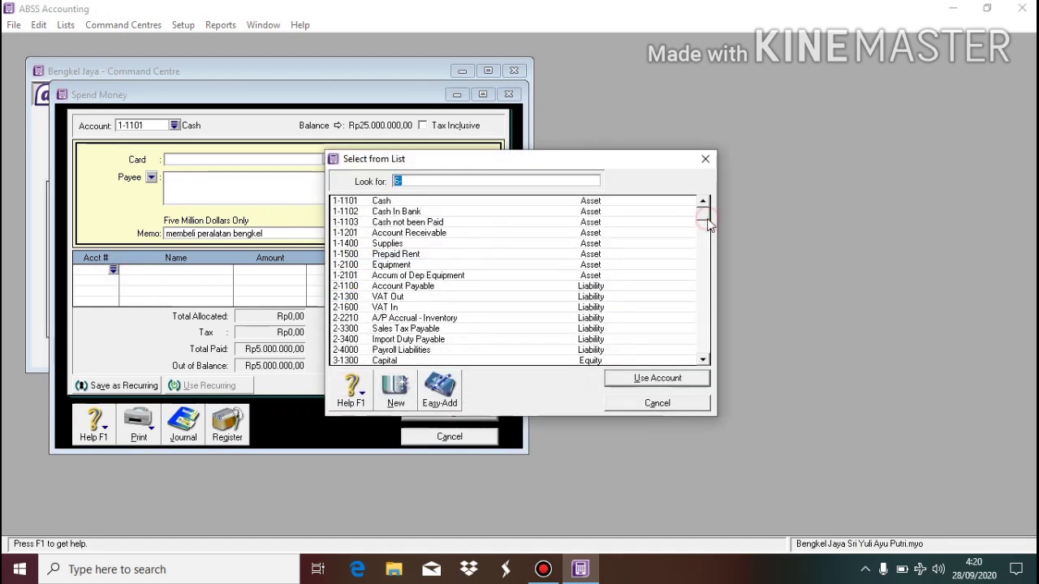
pyautogui.doubleClick(400, 271)
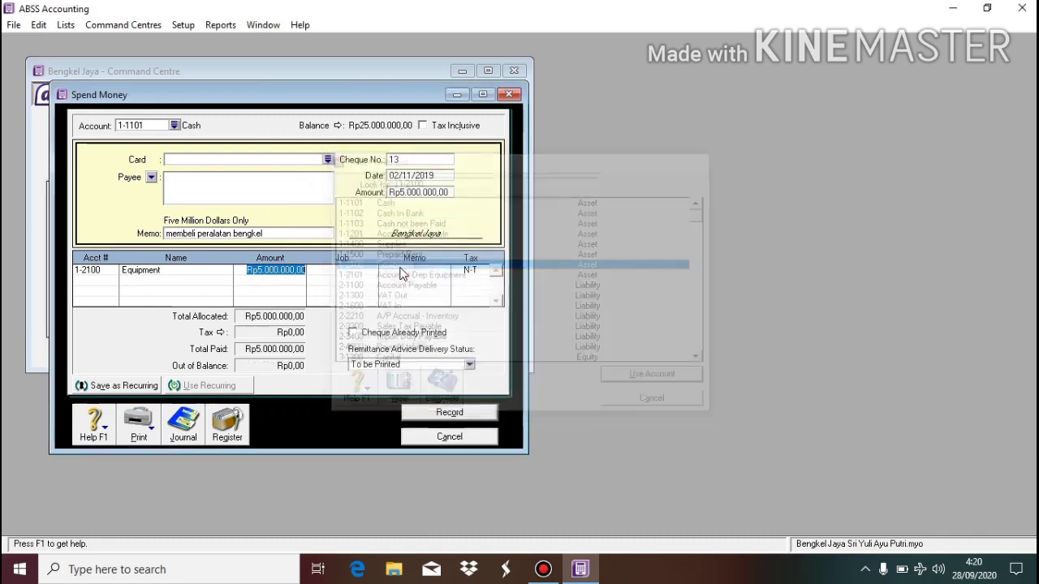
pyautogui.click(485, 418)
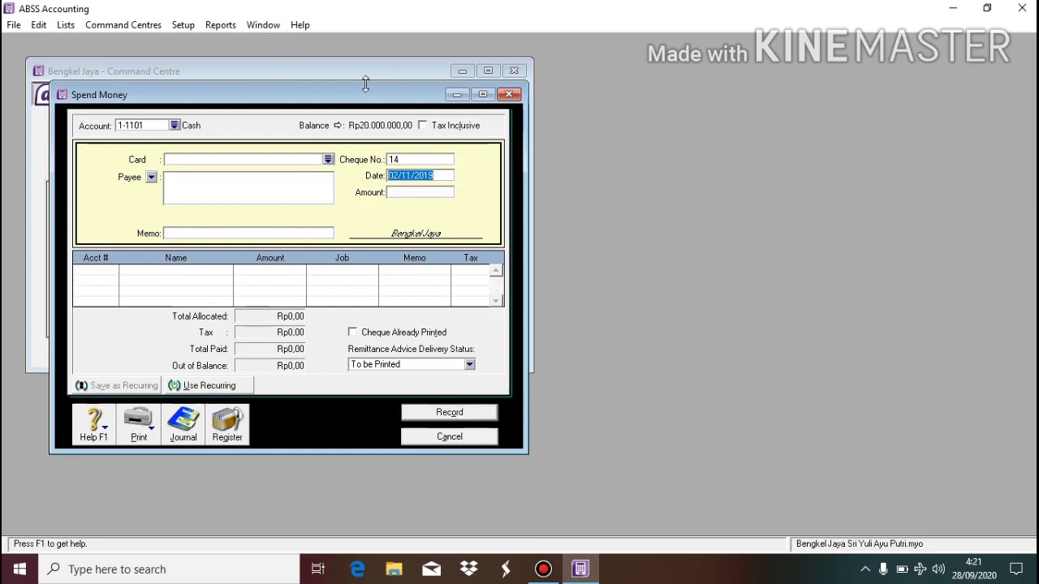
# Start a new Spend Money payment dated 03/11/2019 for Rp700.000.
pyautogui.click(469, 439)
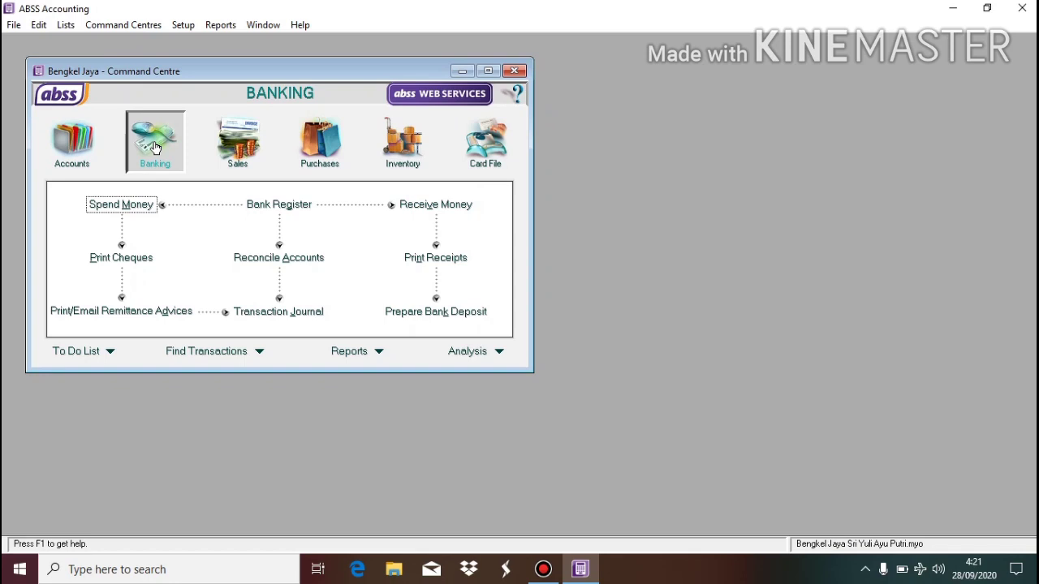
pyautogui.click(135, 206)
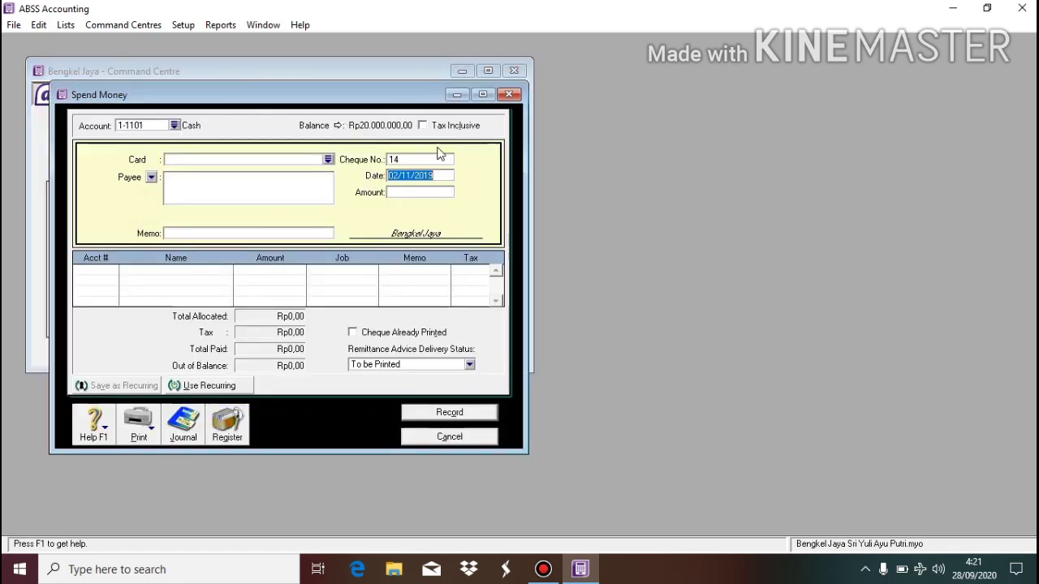
pyautogui.click(398, 175)
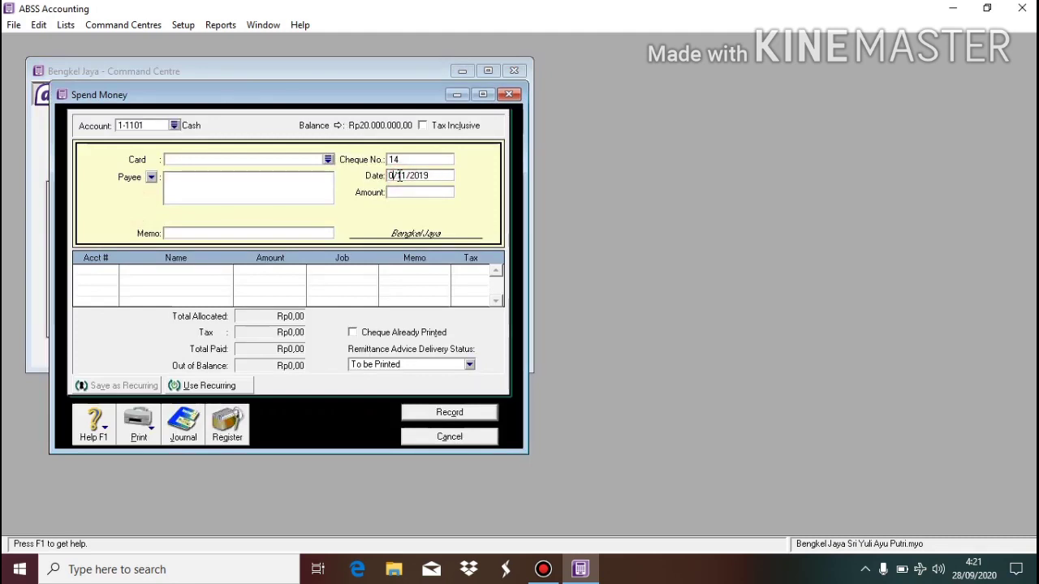
pyautogui.write('3')
pyautogui.click(408, 196)
pyautogui.write('700.')
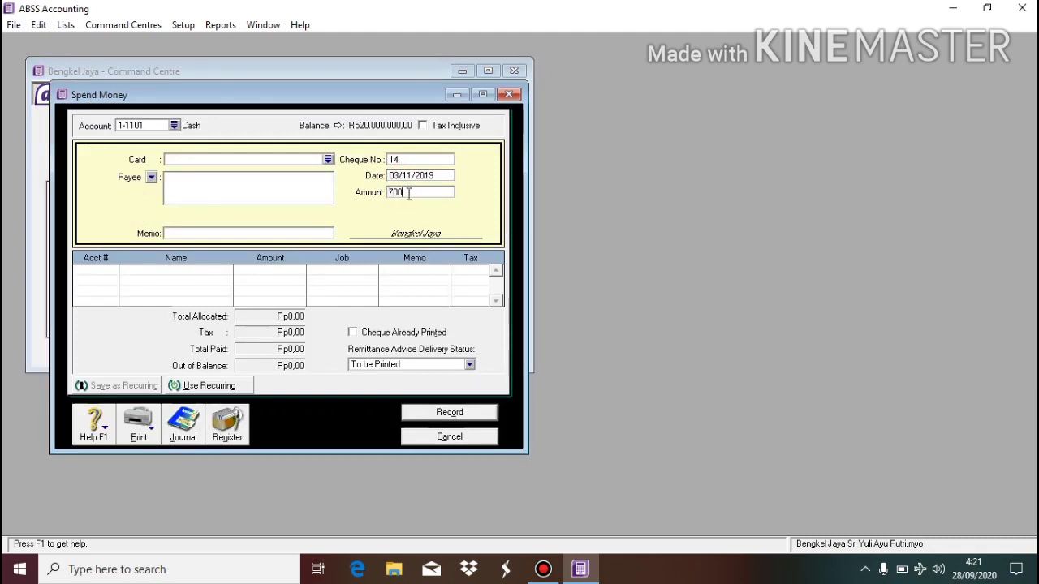
pyautogui.write('000')
pyautogui.press('Tab')
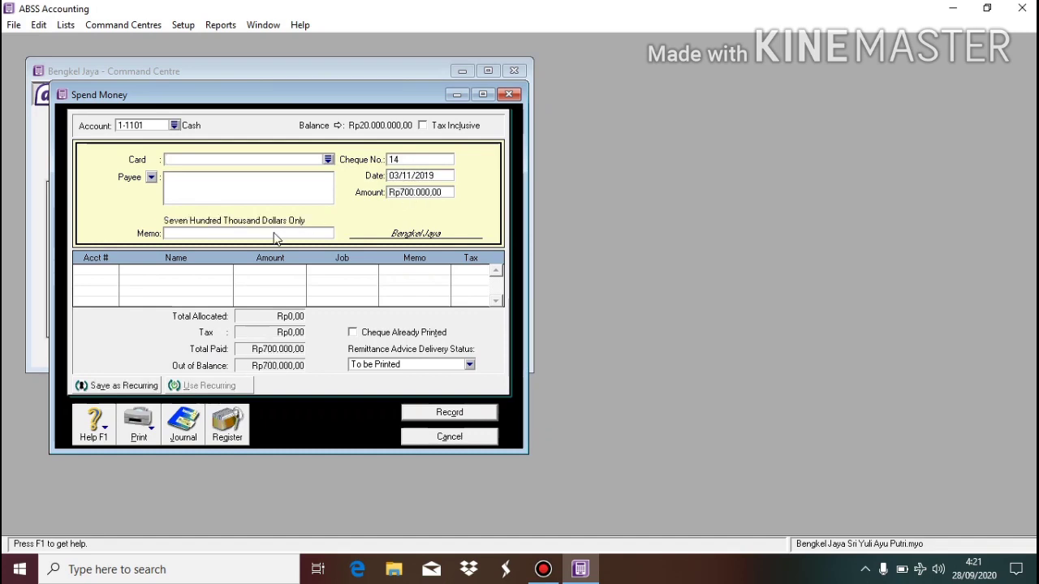
# Enter the memo 'membeli perlengkapan bengkel'.
pyautogui.click(275, 234)
pyautogui.write('membeli perleng')
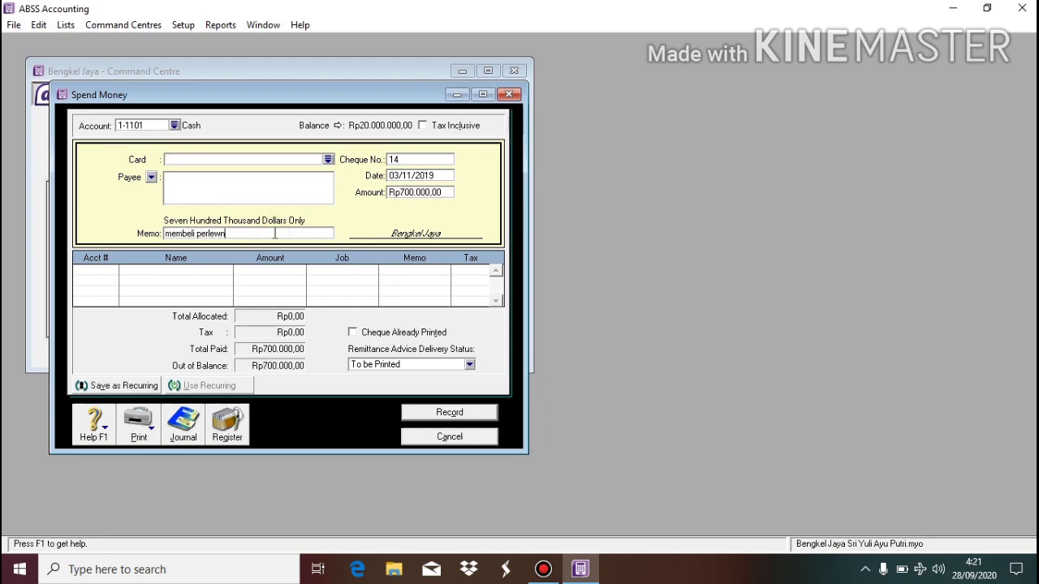
pyautogui.press('BackSpace')
pyautogui.press('BackSpace')
pyautogui.write('n')
pyautogui.press('BackSpace')
pyautogui.write('bg')
pyautogui.write('ngkapan ben')
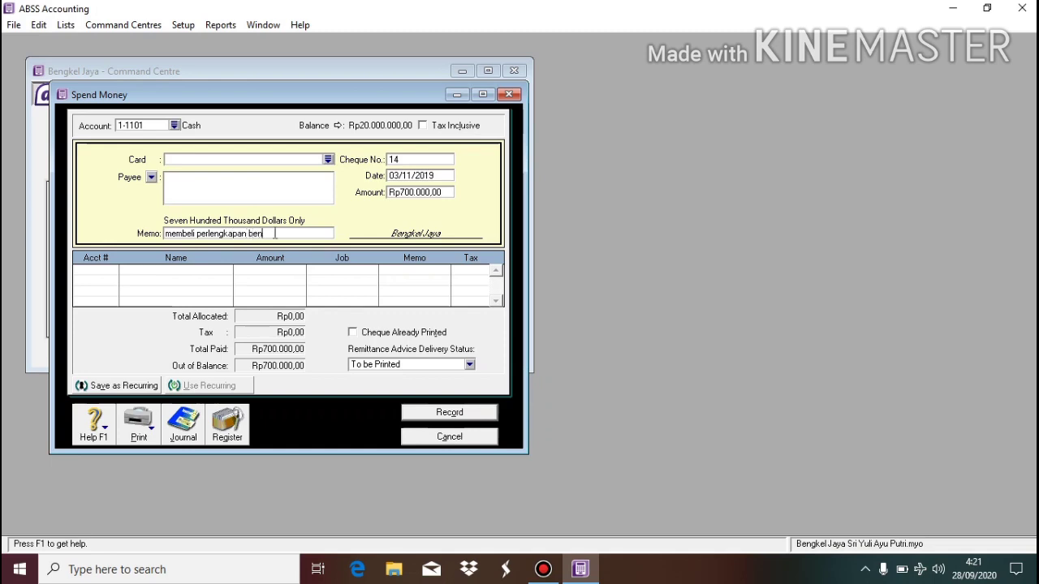
pyautogui.write('gkel')
# Allocate the payment to 1-1400 Supplies, record it, and close the form.
pyautogui.click(113, 272)
pyautogui.click(114, 270)
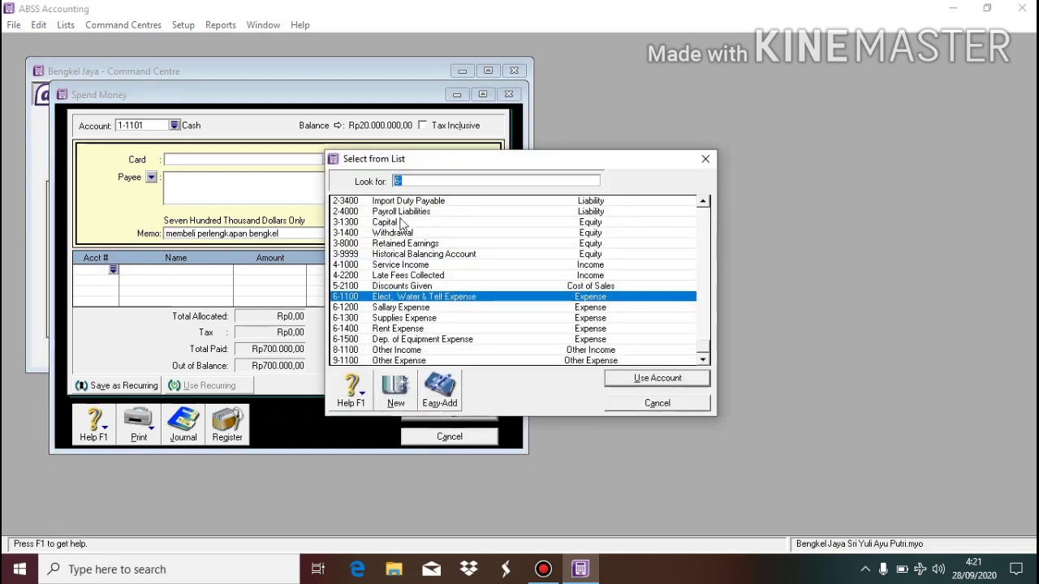
pyautogui.scroll(10, 705, 213)
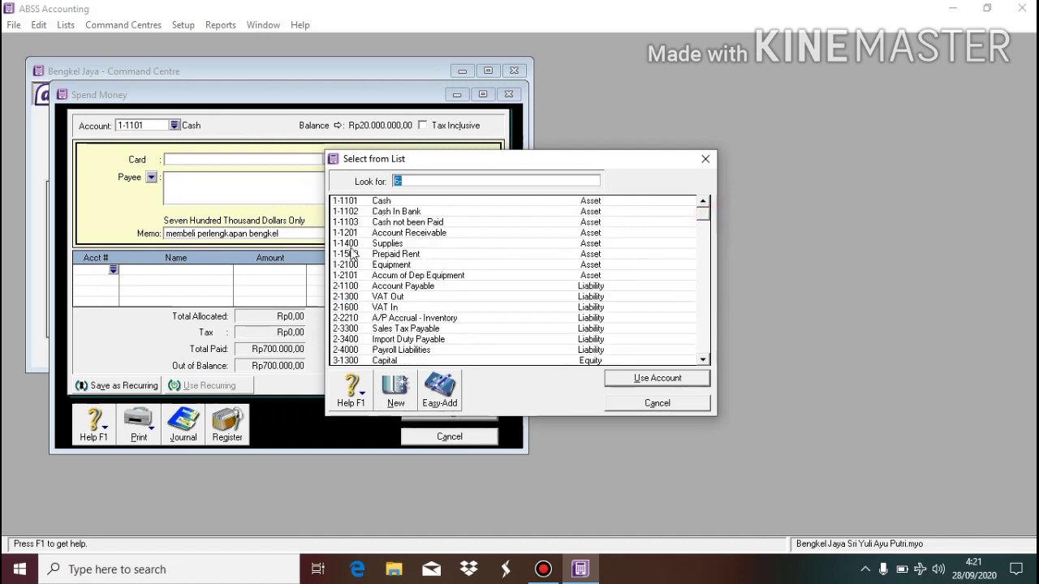
pyautogui.click(403, 244)
pyautogui.doubleClick(403, 244)
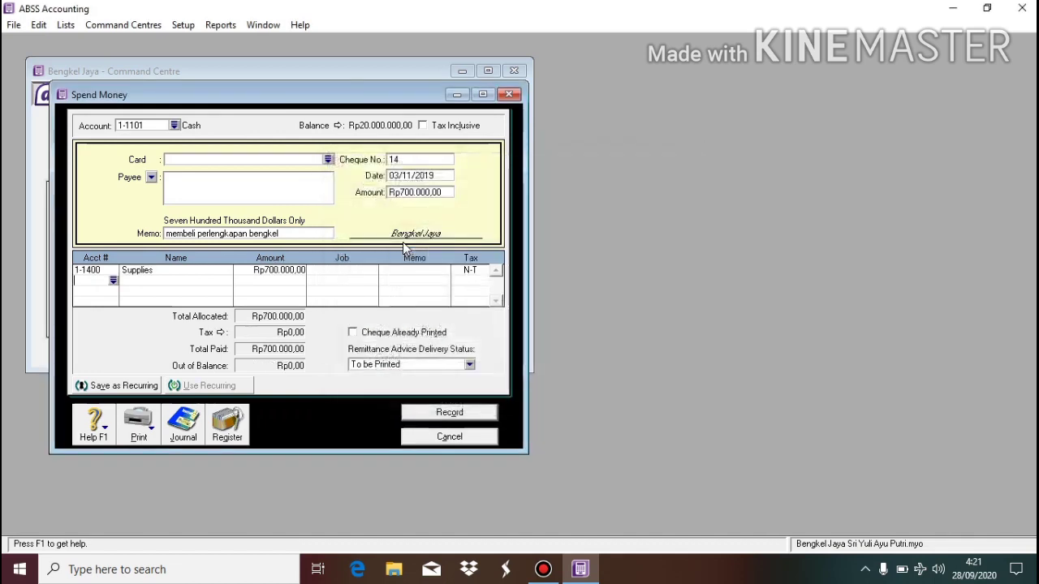
pyautogui.click(448, 412)
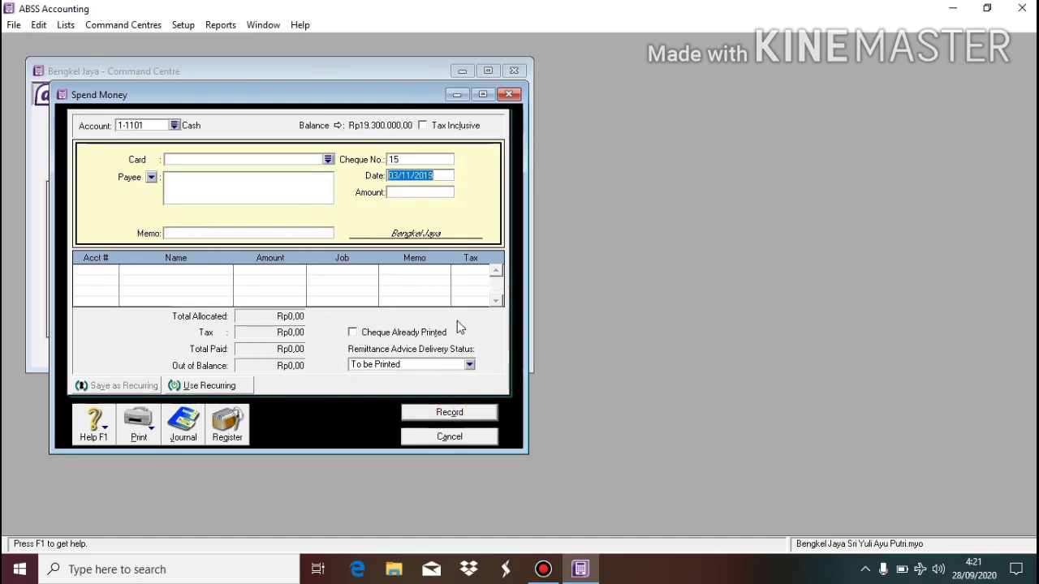
pyautogui.click(469, 438)
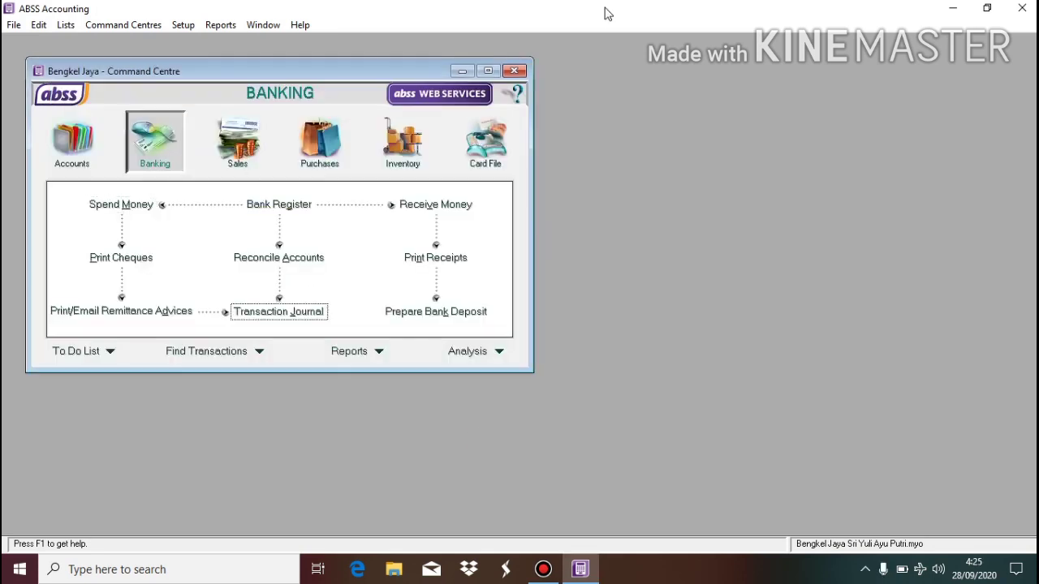
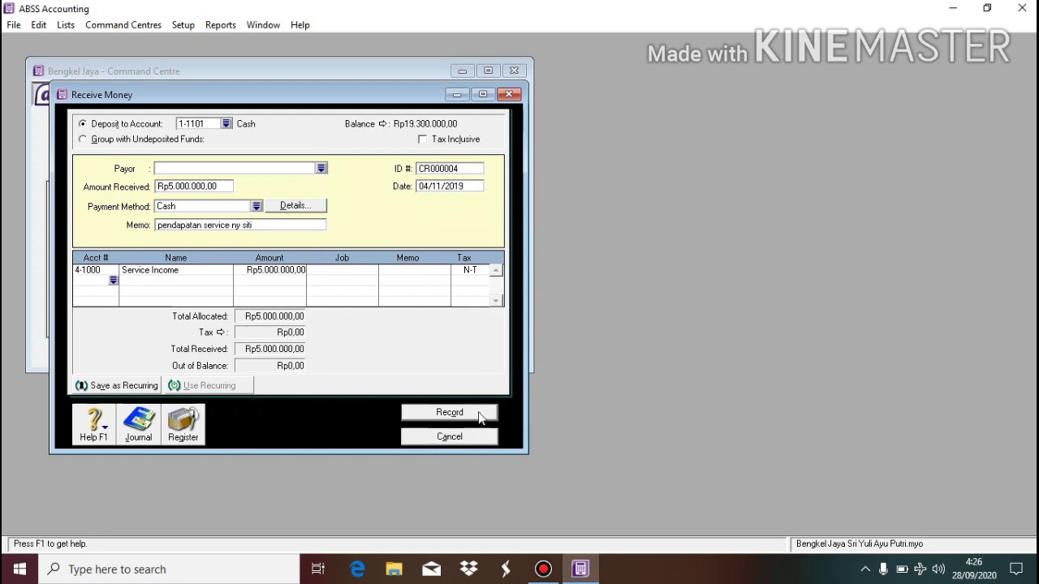
# Record the Rp5.000.000 Service Income cash receipt and close the Receive Money form.
pyautogui.click(479, 416)
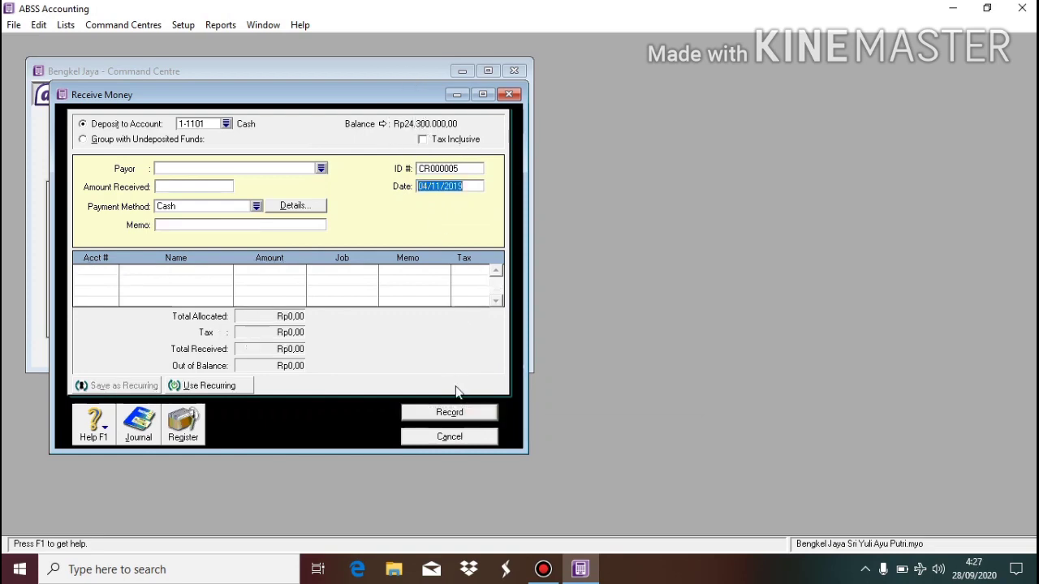
pyautogui.click(448, 437)
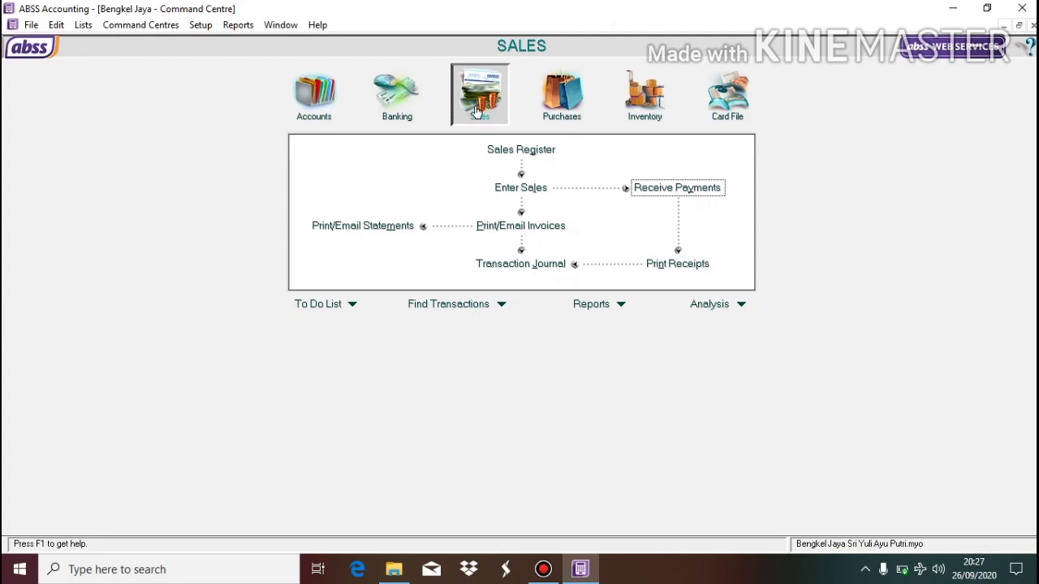
# Start a customer payment for the only listed customer with Rp300.000 received.
pyautogui.click(651, 190)
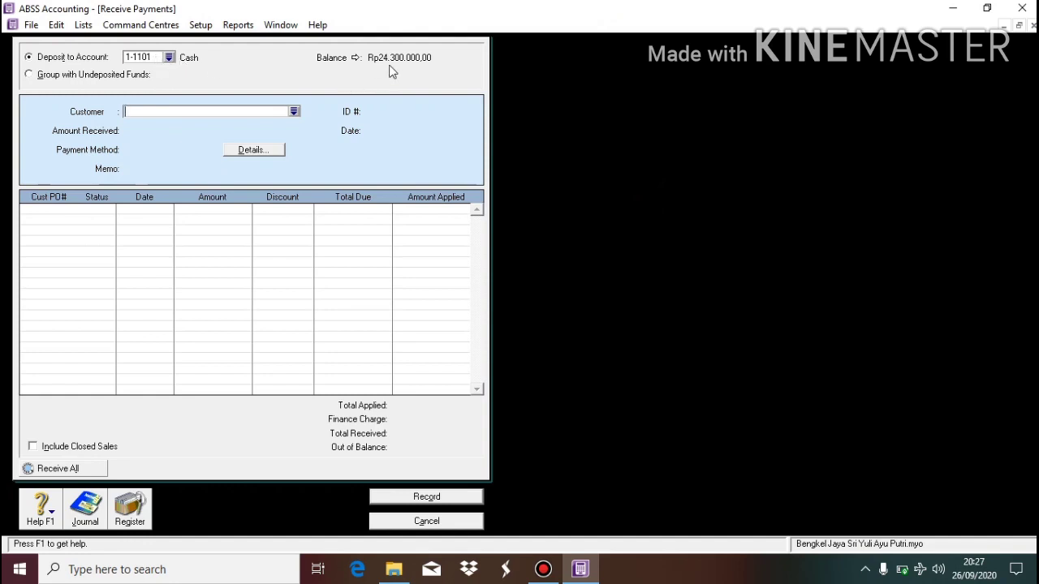
pyautogui.click(296, 111)
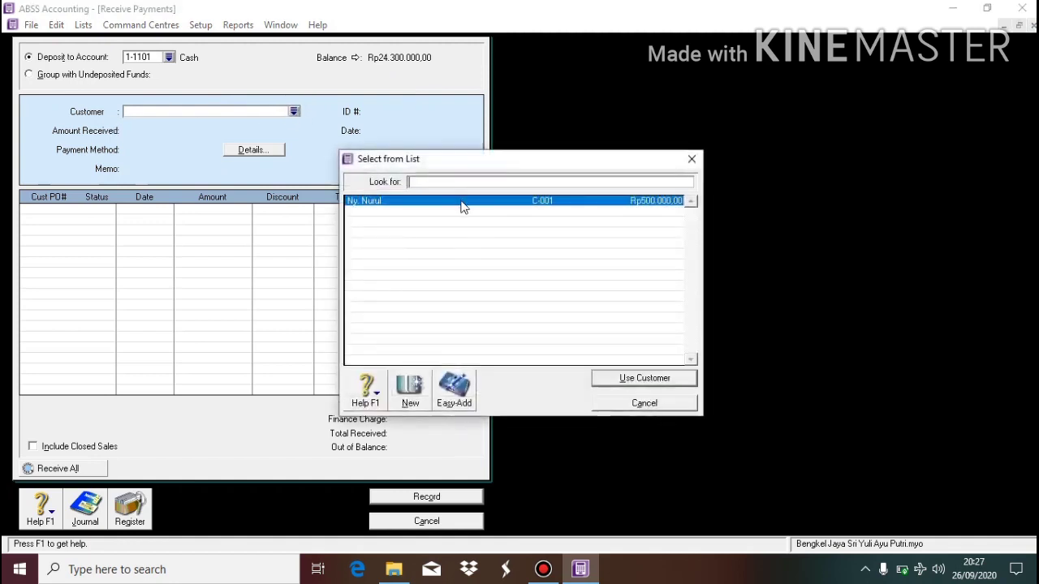
pyautogui.click(463, 207)
pyautogui.doubleClick(463, 207)
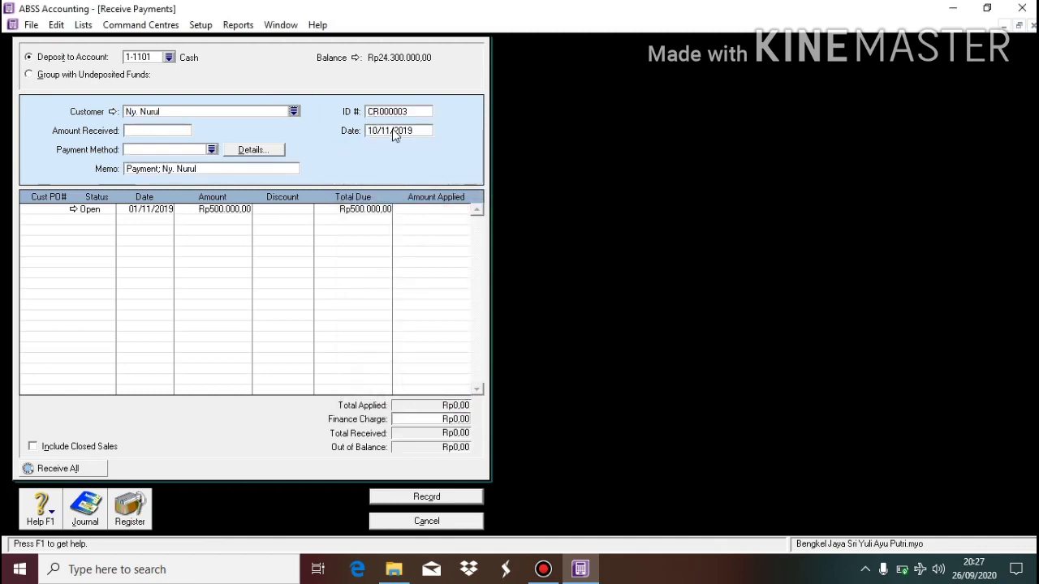
pyautogui.click(143, 133)
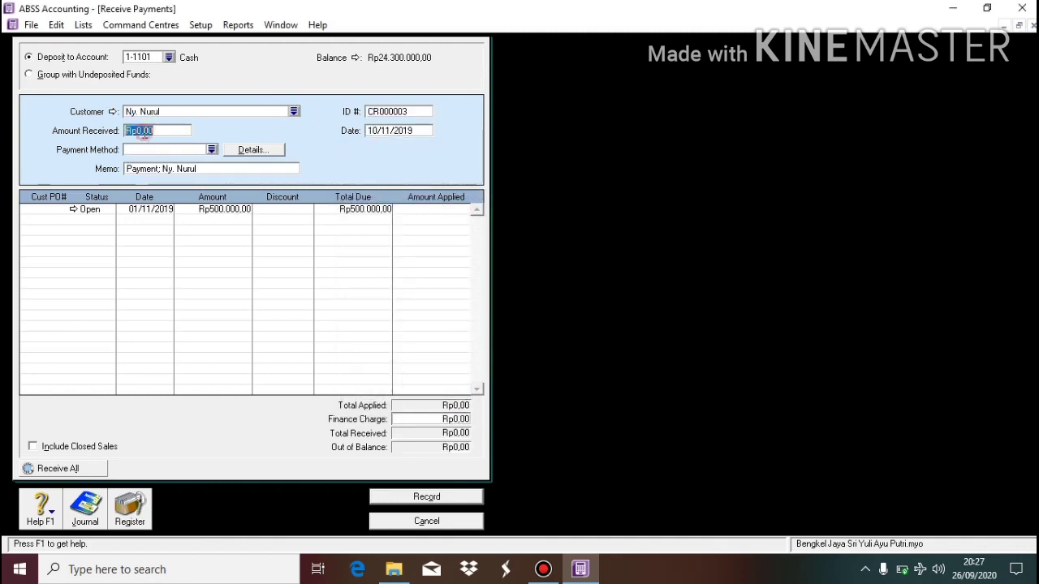
pyautogui.write('300.')
pyautogui.write('0000')
pyautogui.press('Tab')
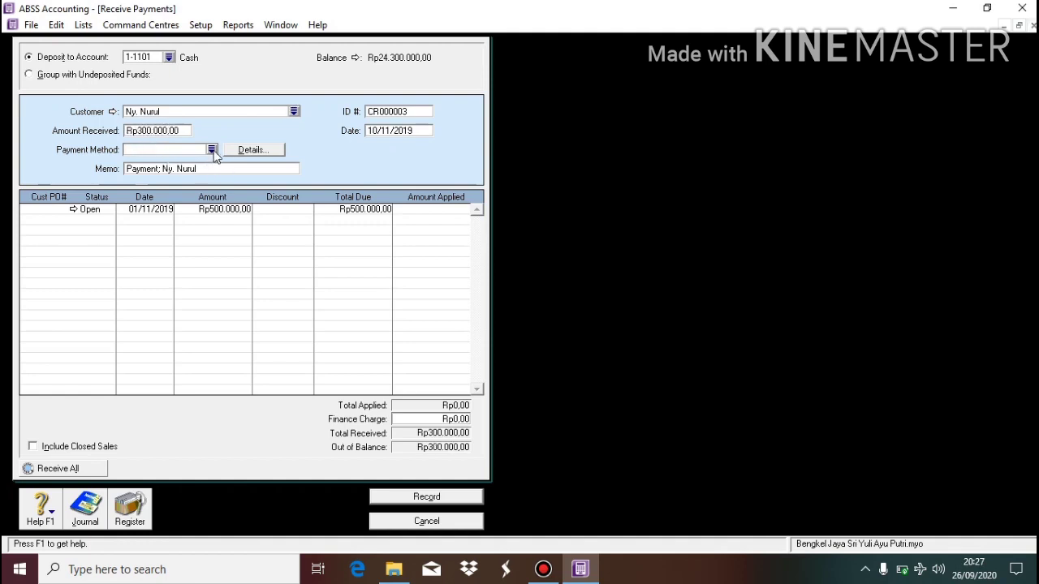
# Pay by Cash, apply the Rp300.000 to the open invoice, record, and close.
pyautogui.click(211, 149)
pyautogui.doubleClick(342, 212)
pyautogui.click(451, 211)
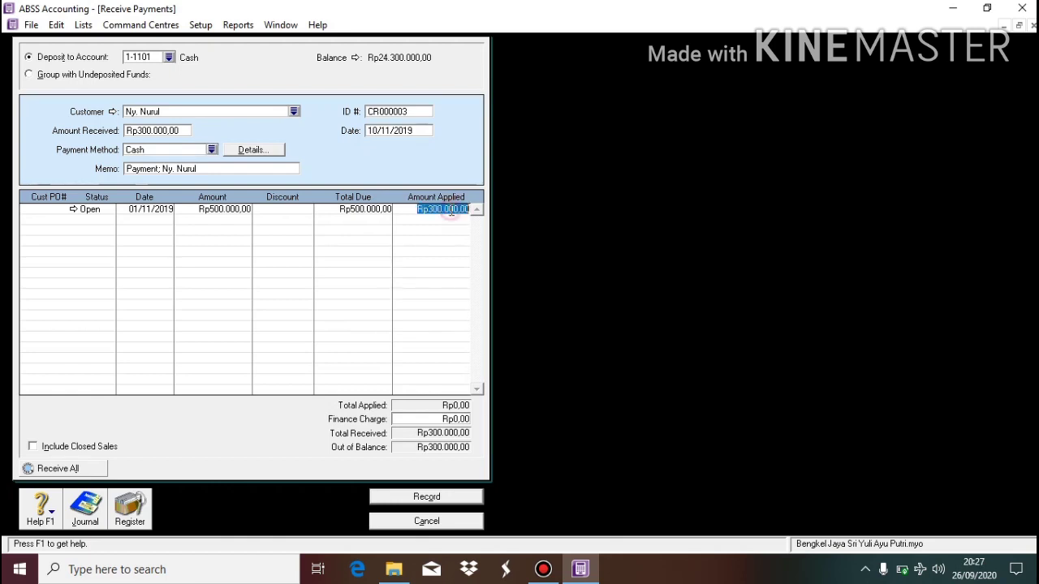
pyautogui.press('Tab')
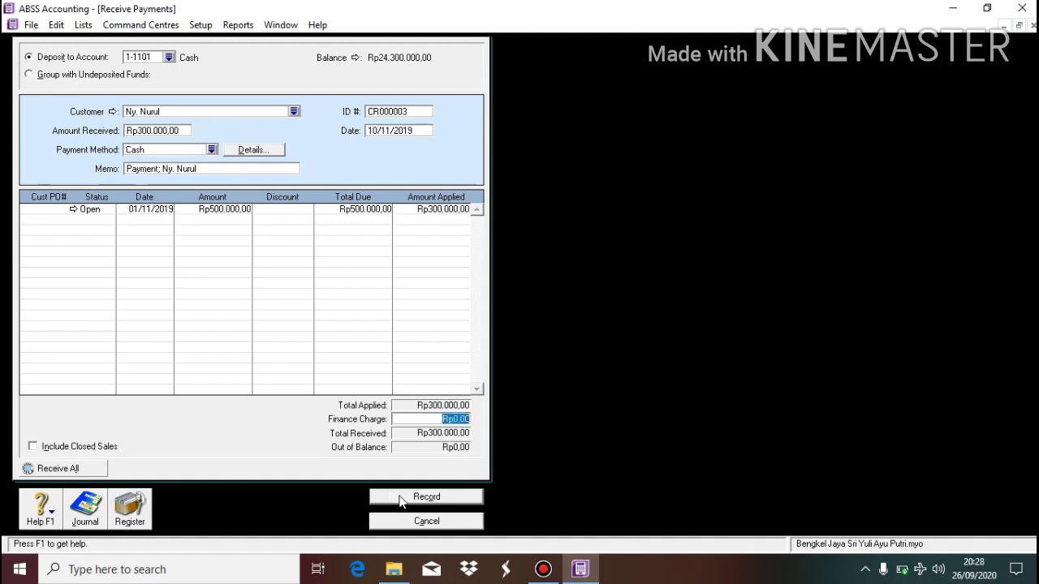
pyautogui.click(426, 496)
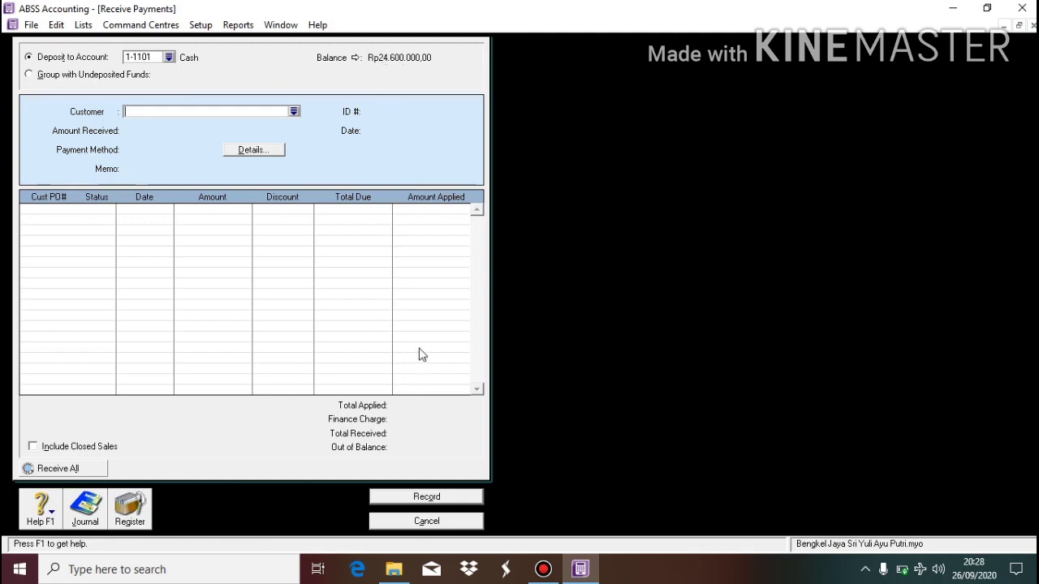
pyautogui.click(434, 522)
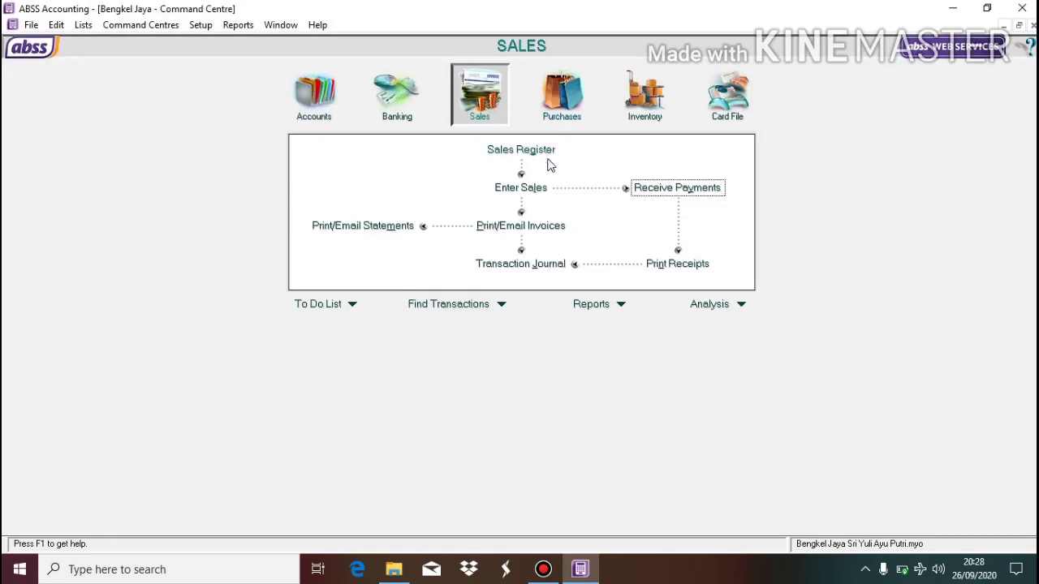
# Start a Rp500.000 cash payment dated 15/11/2019 with memo 'prive'.
pyautogui.click(401, 92)
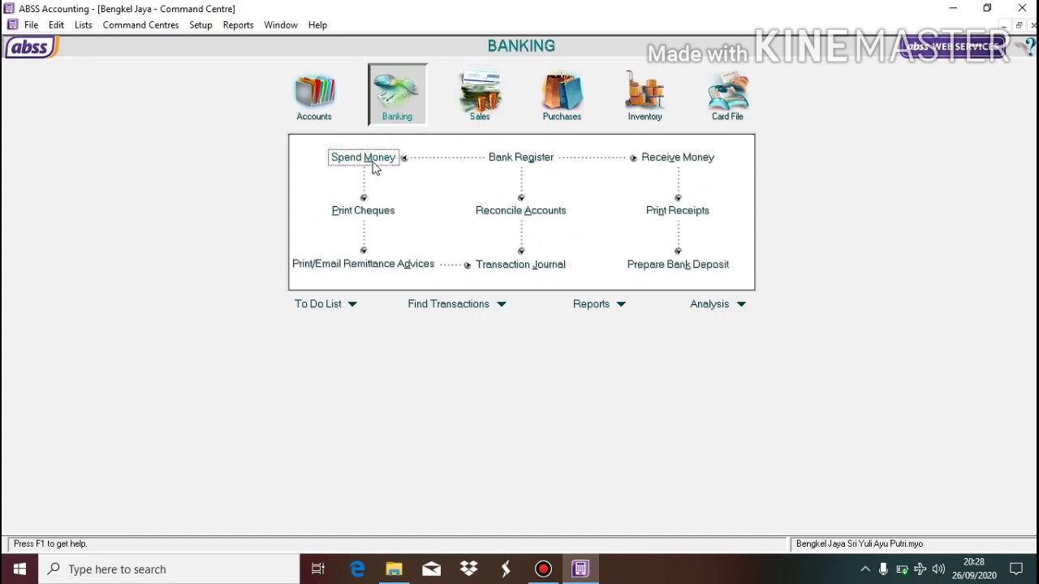
pyautogui.click(369, 158)
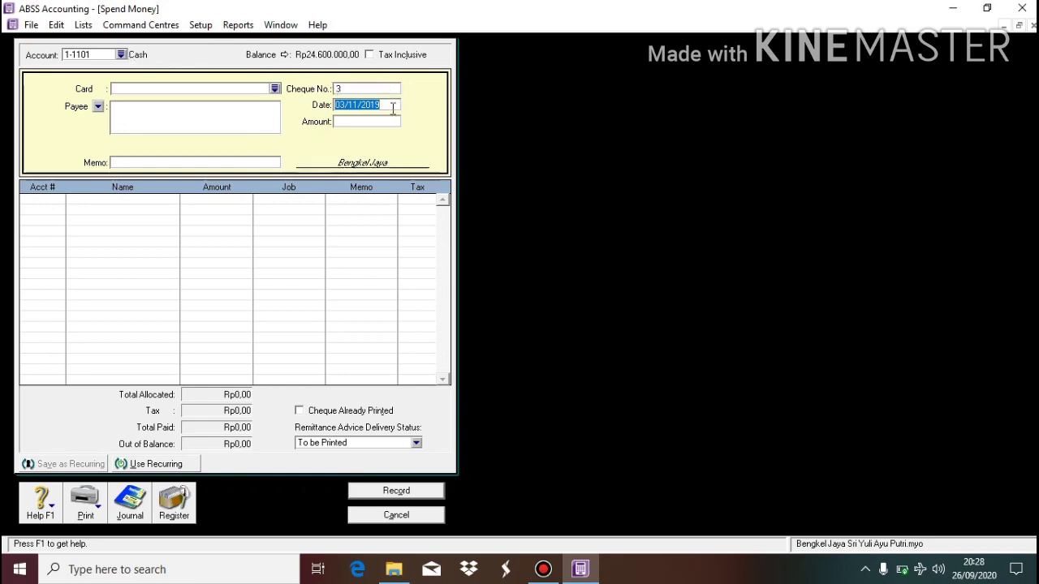
pyautogui.write('15/11/2019')
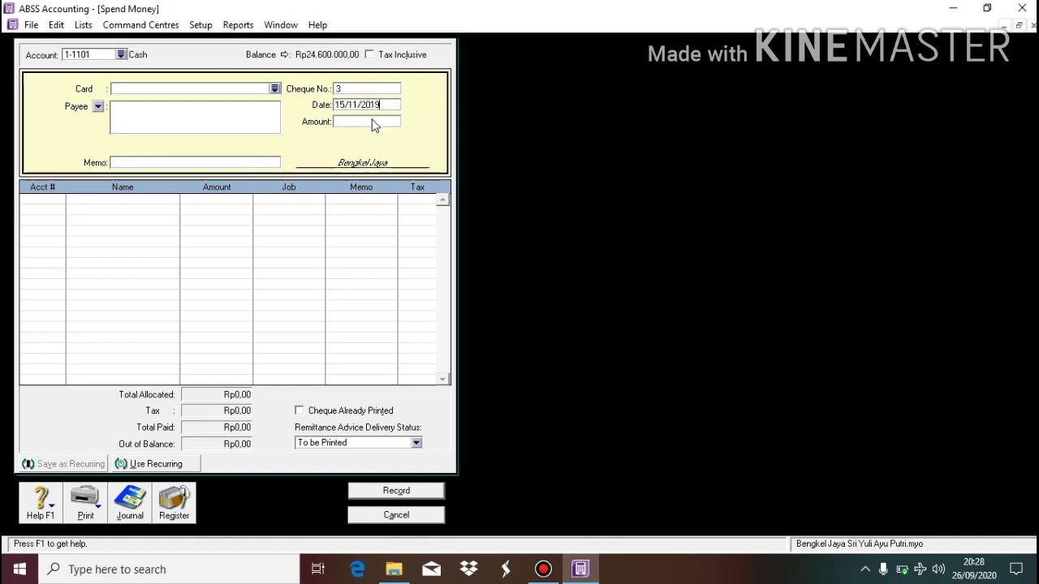
pyautogui.click(373, 120)
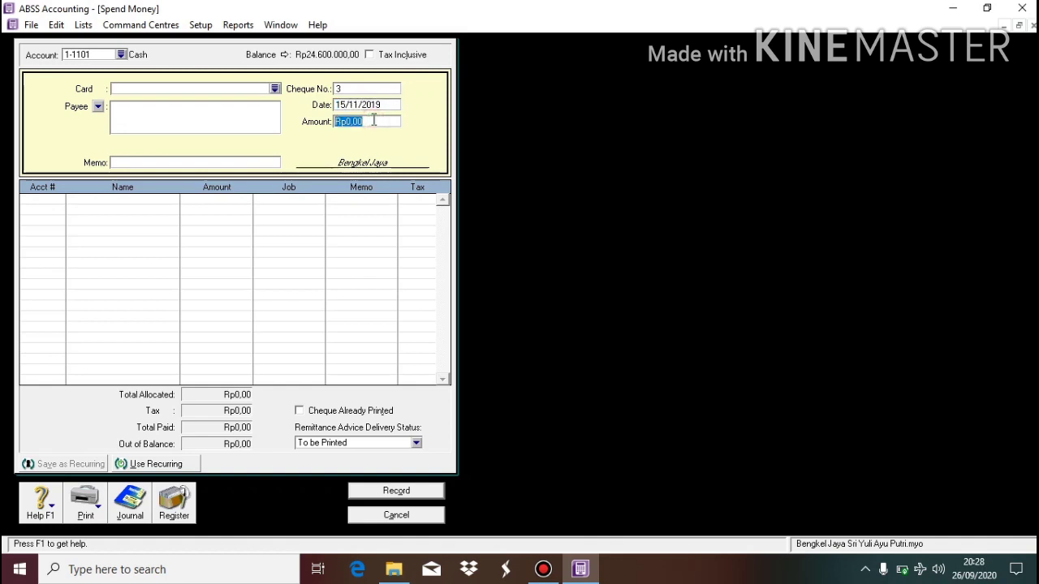
pyautogui.write('500000')
pyautogui.click(243, 162)
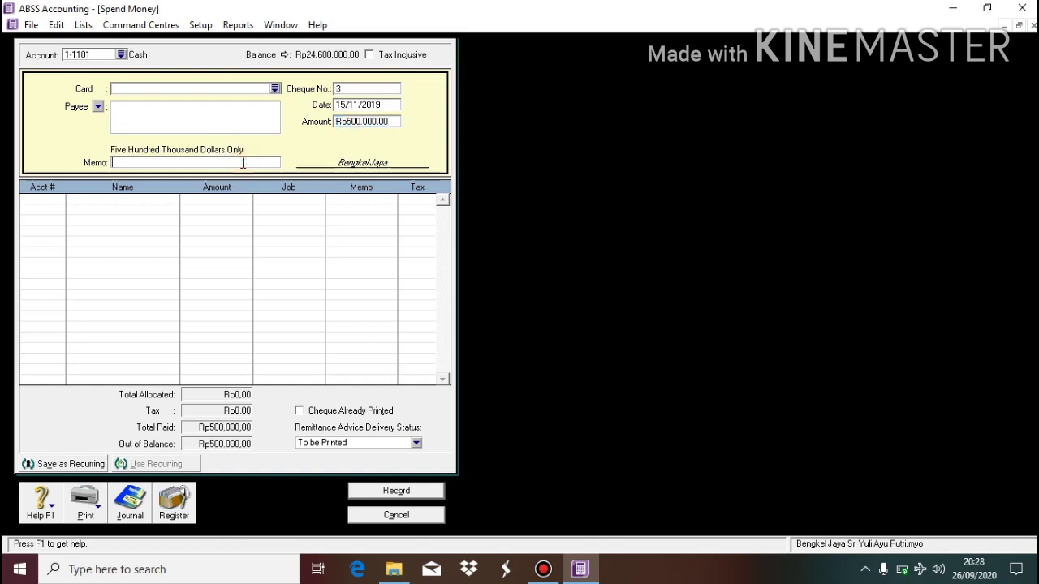
pyautogui.write('prive')
# Allocate the payment to 3-1400 Withdrawal, record it, and close the form.
pyautogui.click(57, 205)
pyautogui.click(61, 201)
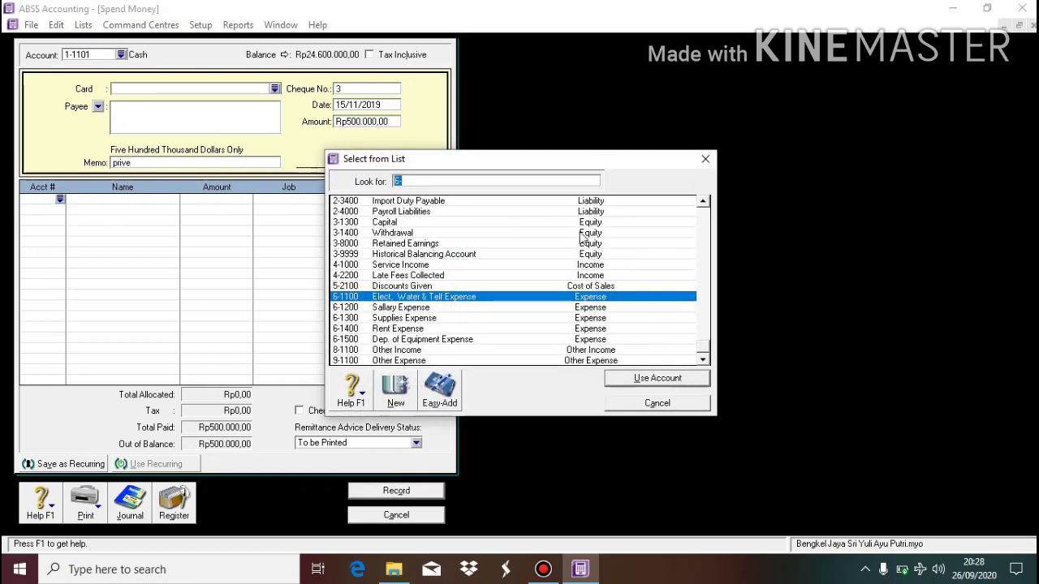
pyautogui.doubleClick(478, 233)
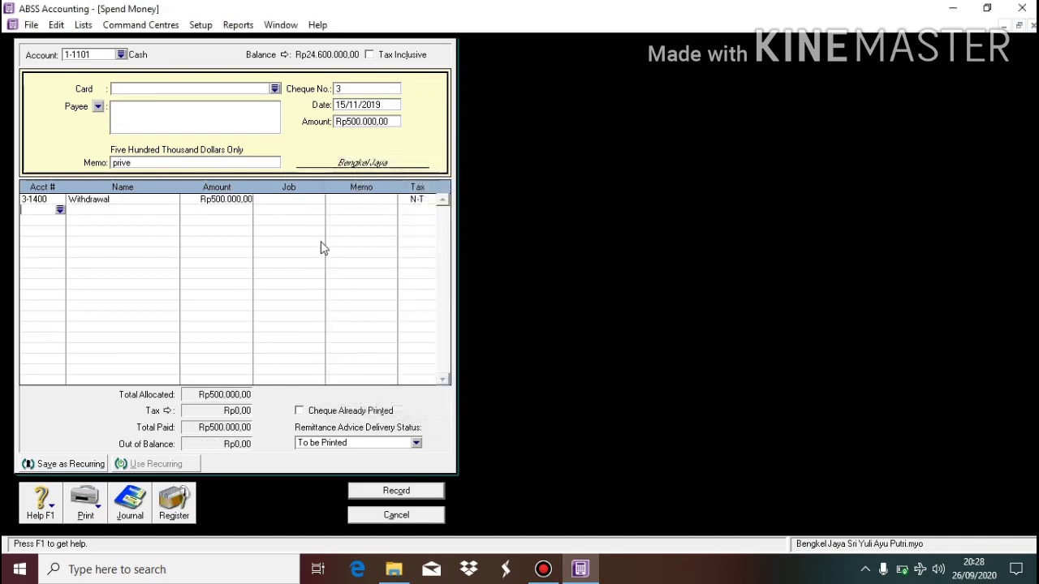
pyautogui.click(428, 491)
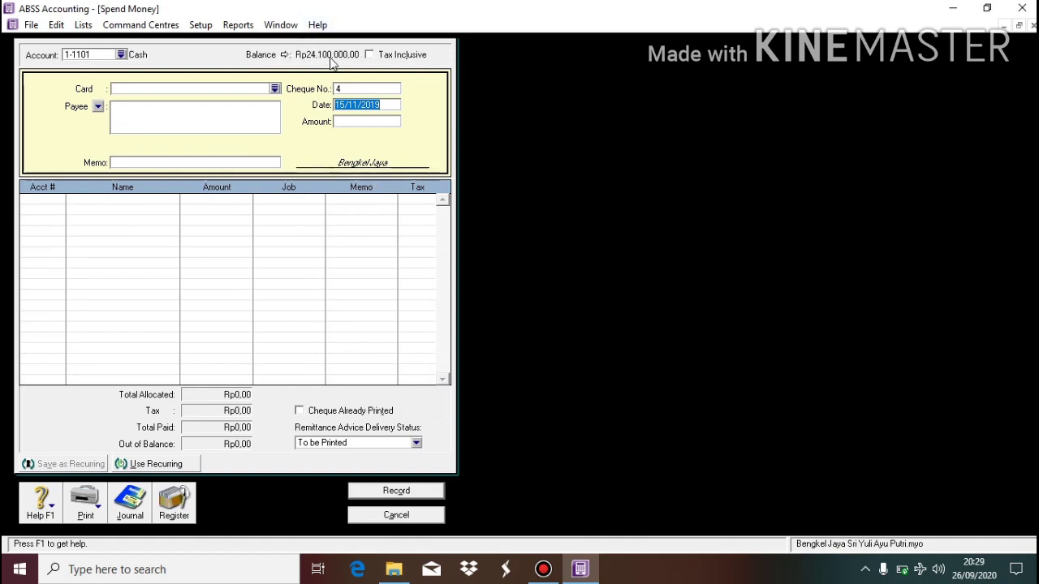
pyautogui.click(419, 522)
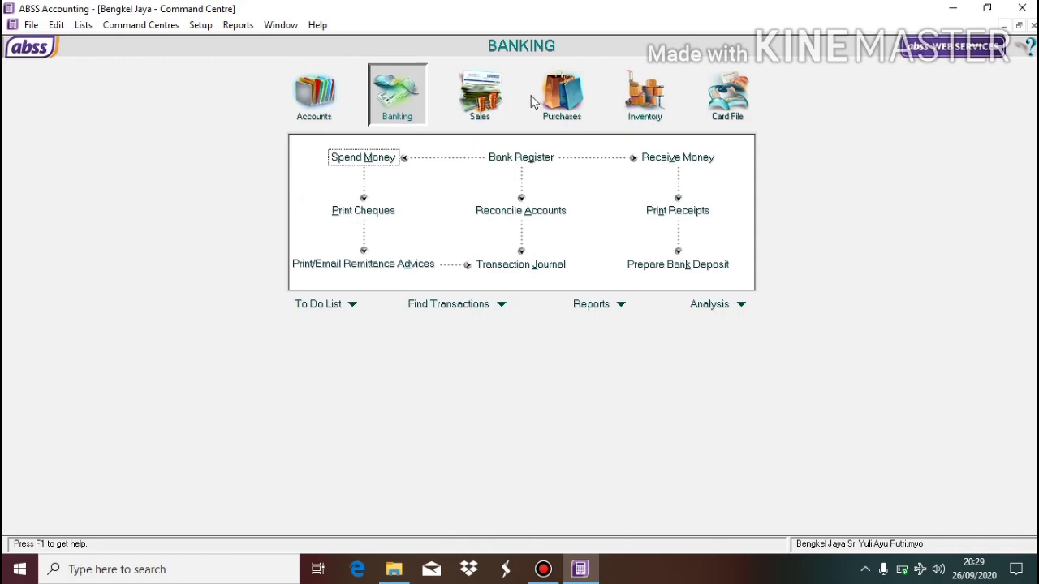
# Start a bill payment to the supplier with the open bill, dated 17/11/2019.
pyautogui.click(561, 96)
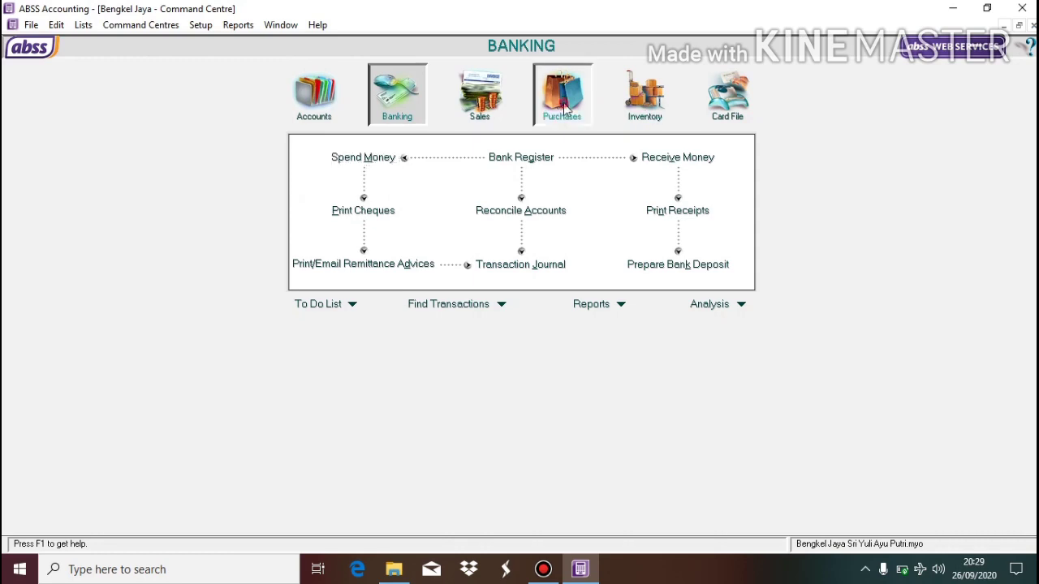
pyautogui.click(667, 188)
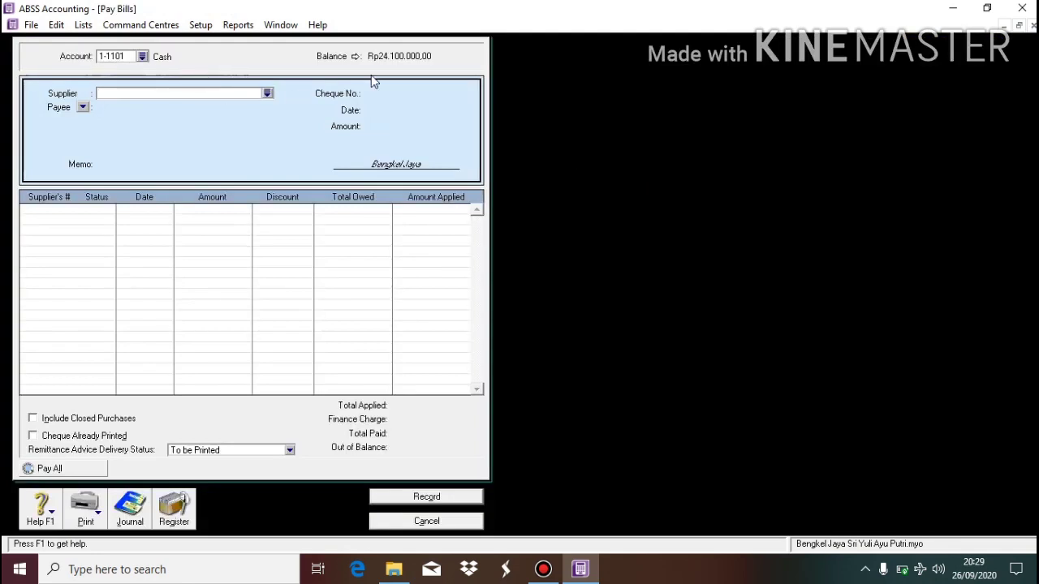
pyautogui.click(266, 94)
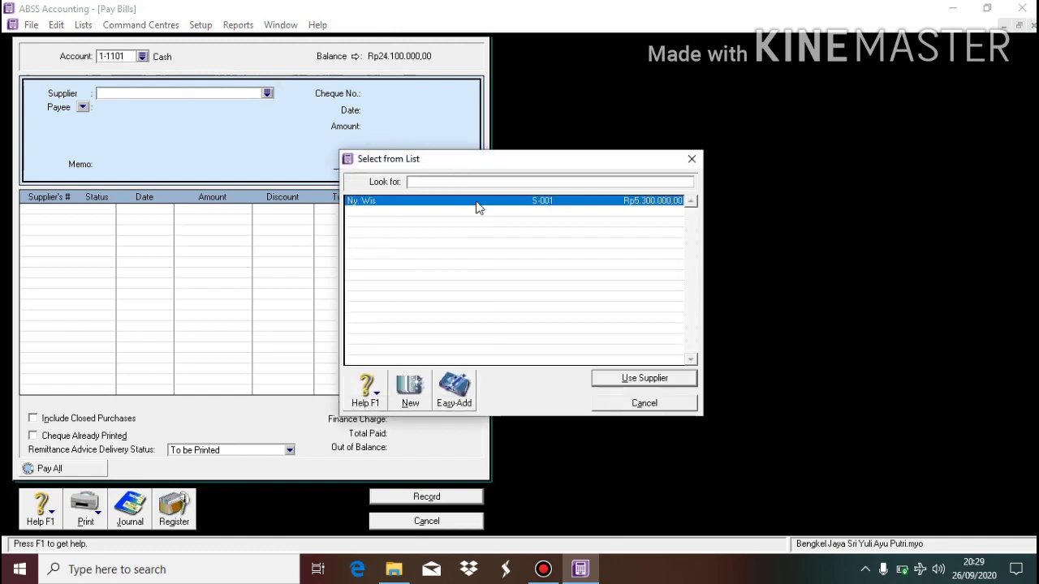
pyautogui.doubleClick(479, 208)
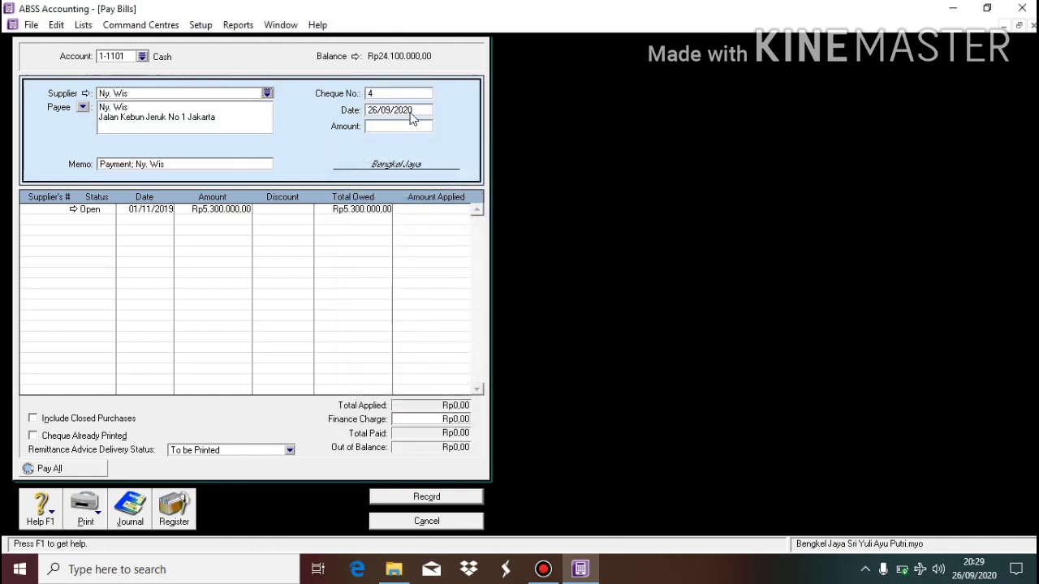
pyautogui.click(411, 114)
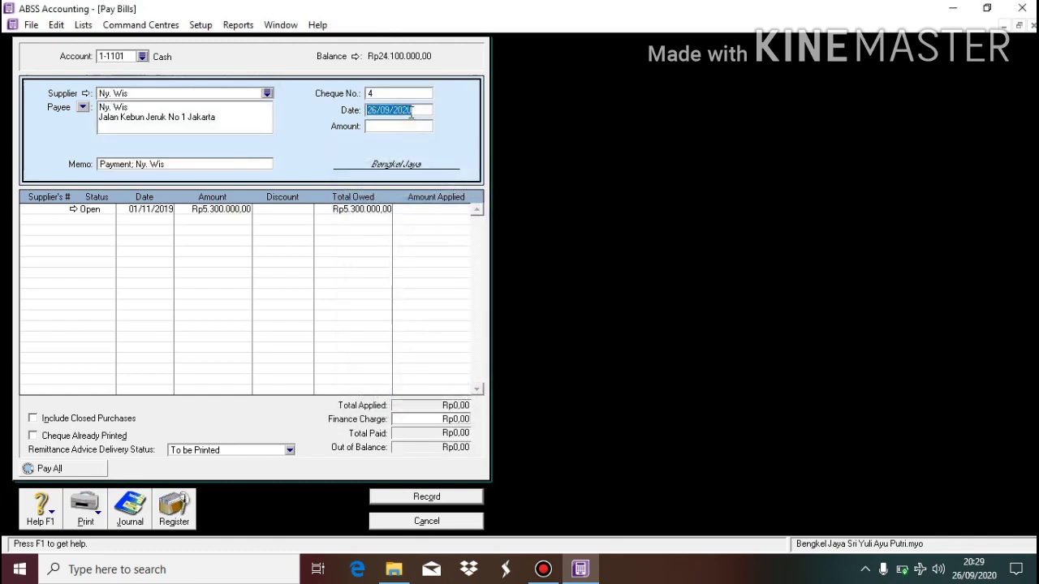
pyautogui.write('17/11/2019')
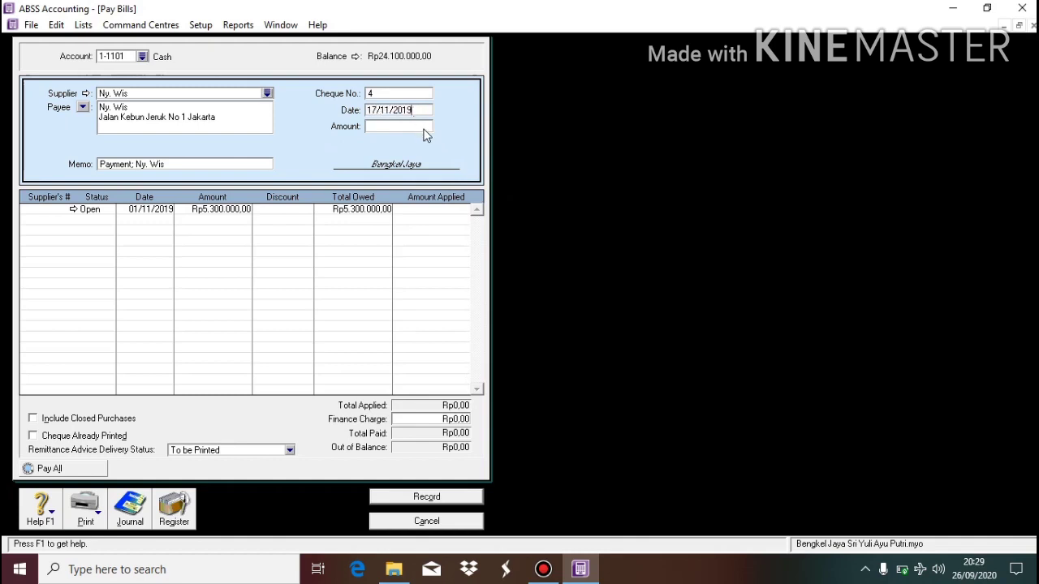
# Apply Rp3.300.000 to the open bill, record the payment, and close the window.
pyautogui.click(424, 130)
pyautogui.write('3.30')
pyautogui.write('0.000')
pyautogui.press('Tab')
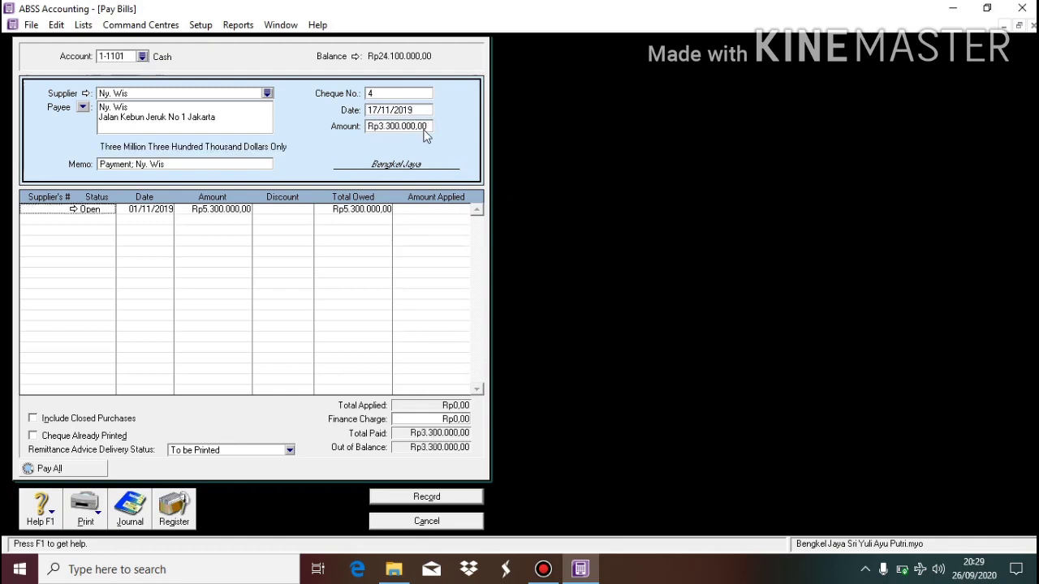
pyautogui.click(445, 208)
pyautogui.press('Tab')
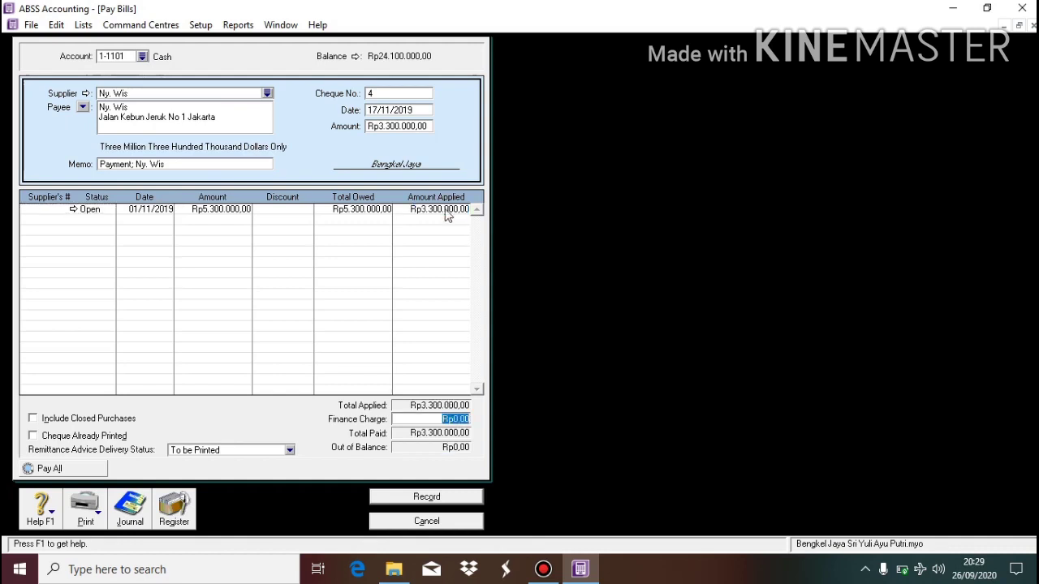
pyautogui.click(435, 498)
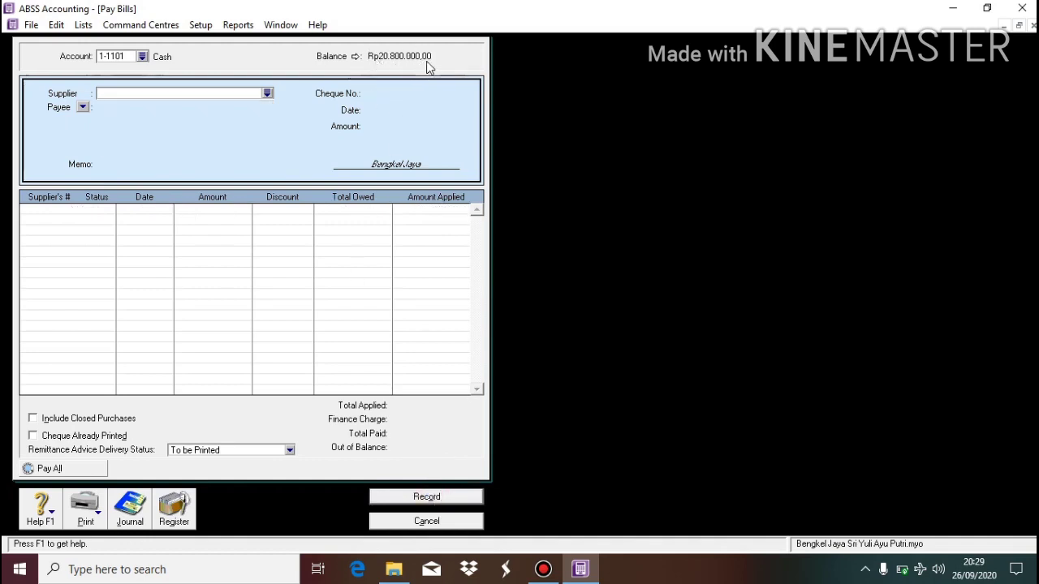
pyautogui.click(427, 521)
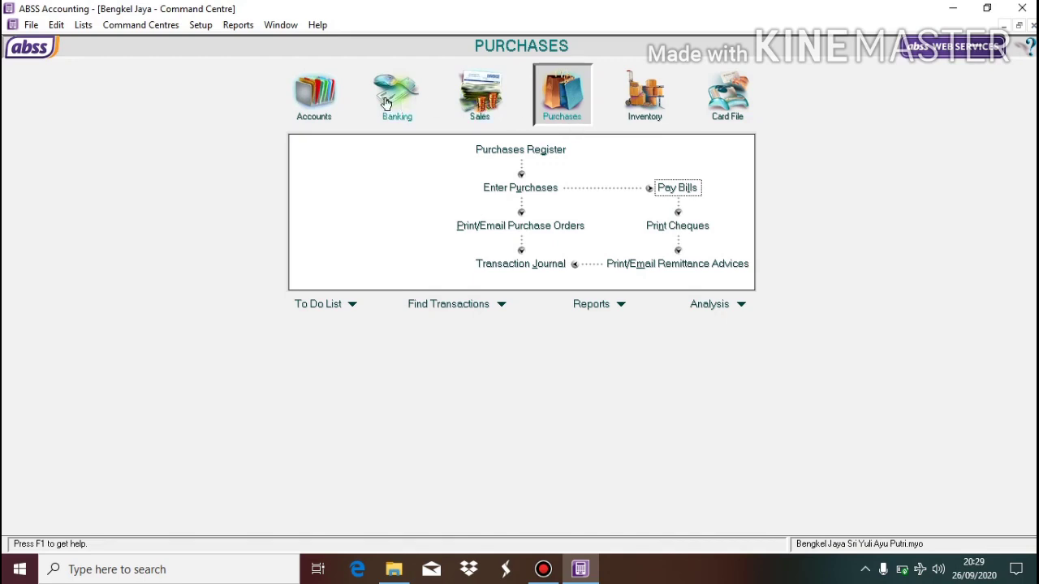
# Start a new sale for the customer dated 20/11/2019.
pyautogui.click(472, 112)
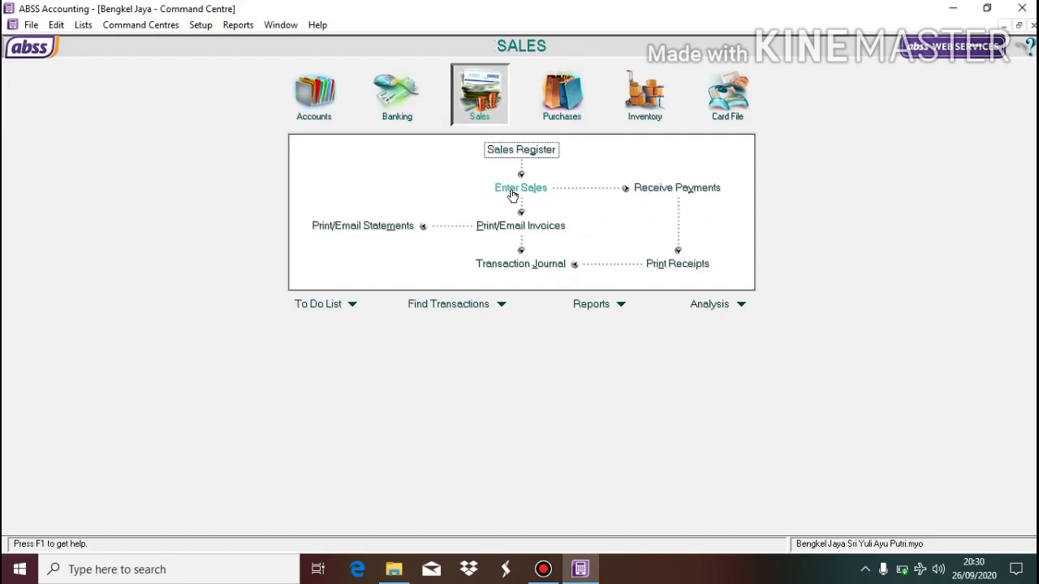
pyautogui.click(513, 193)
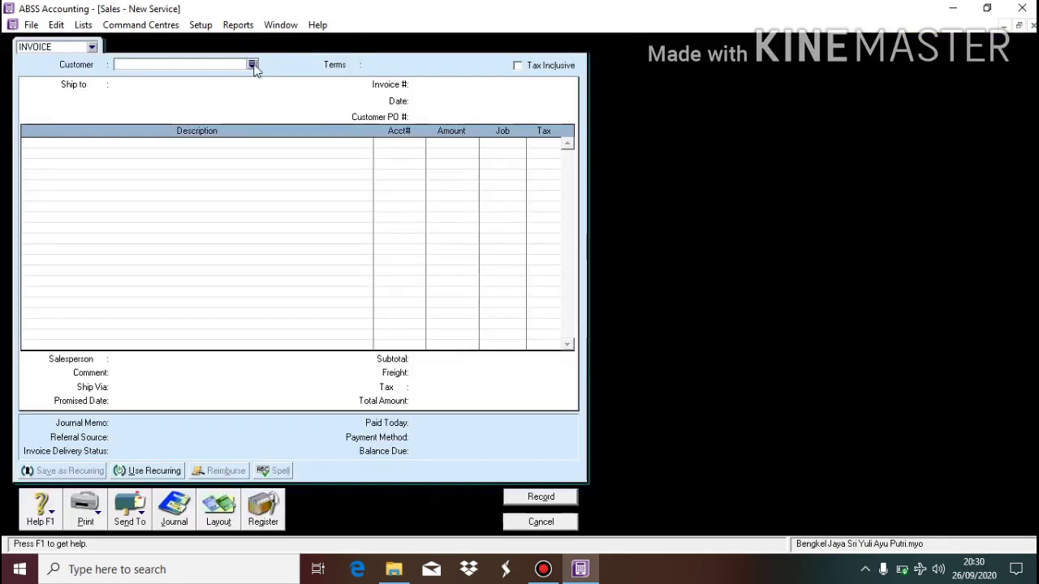
pyautogui.click(251, 64)
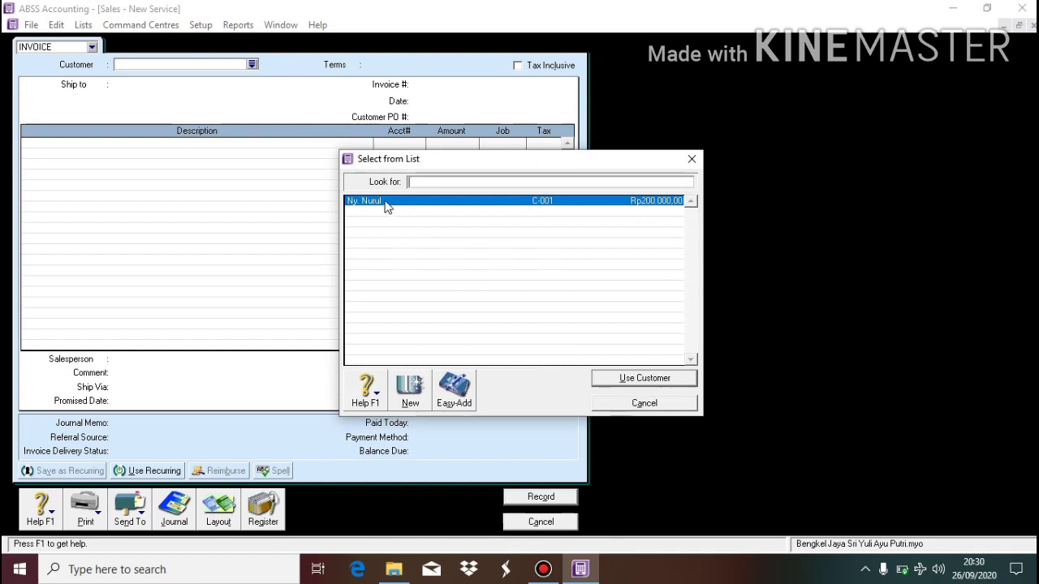
pyautogui.doubleClick(386, 203)
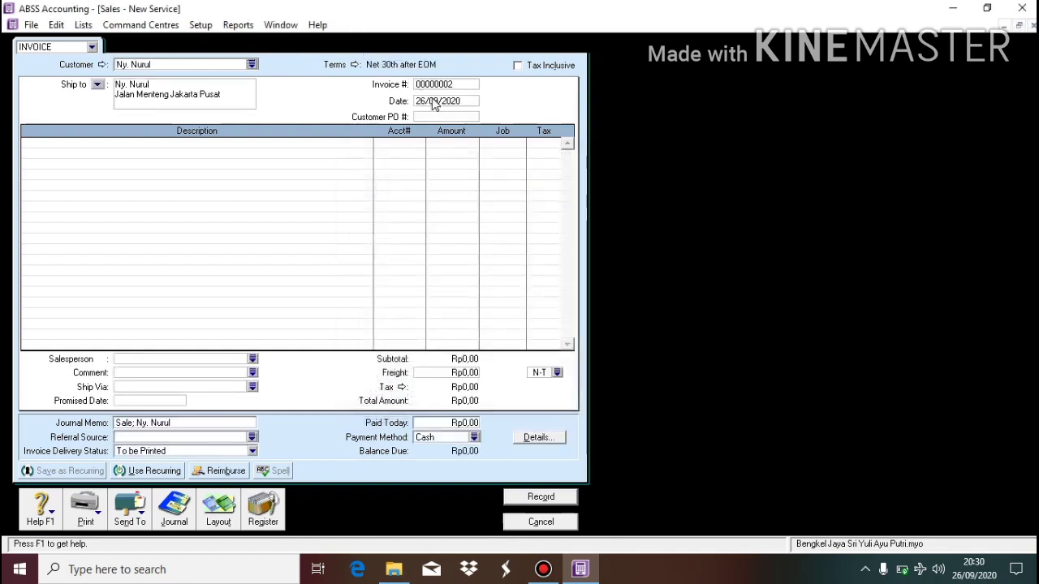
pyautogui.click(440, 102)
pyautogui.write('20/11')
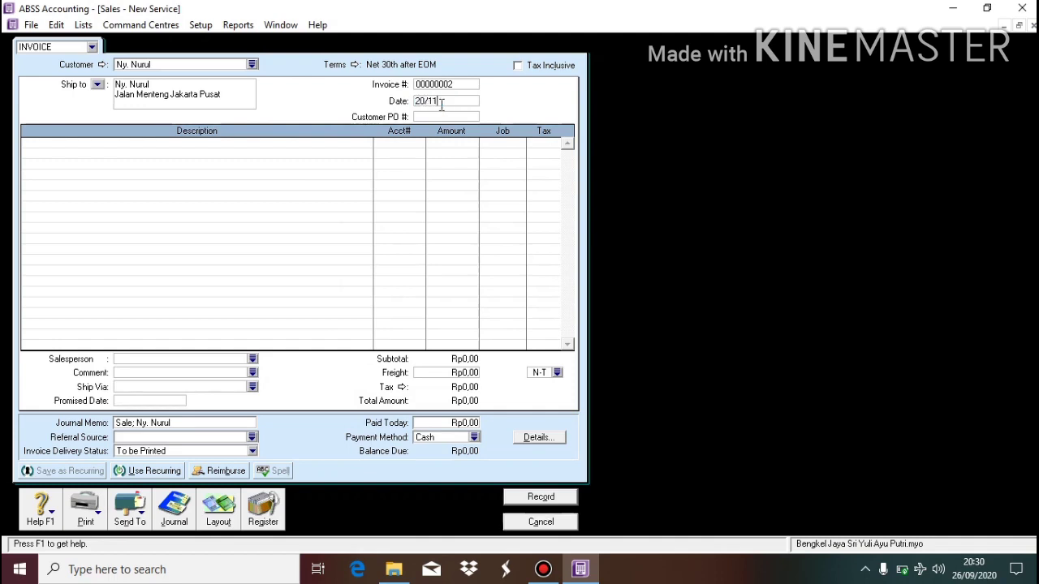
pyautogui.write('/2019')
# Put the invoice line on 4-1000 Service Income with an initial amount of 339500.
pyautogui.click(418, 146)
pyautogui.click(419, 144)
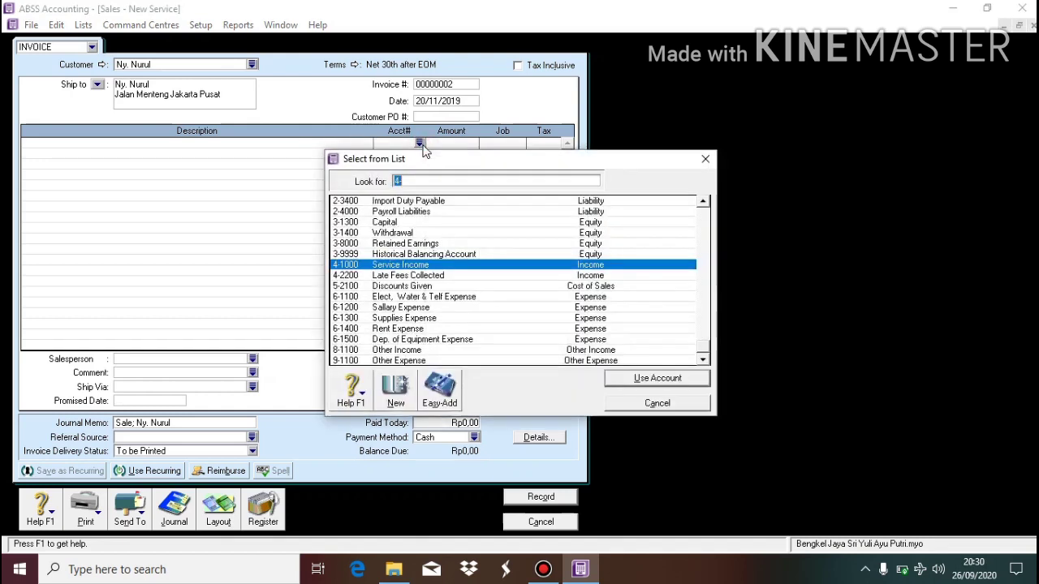
pyautogui.doubleClick(421, 267)
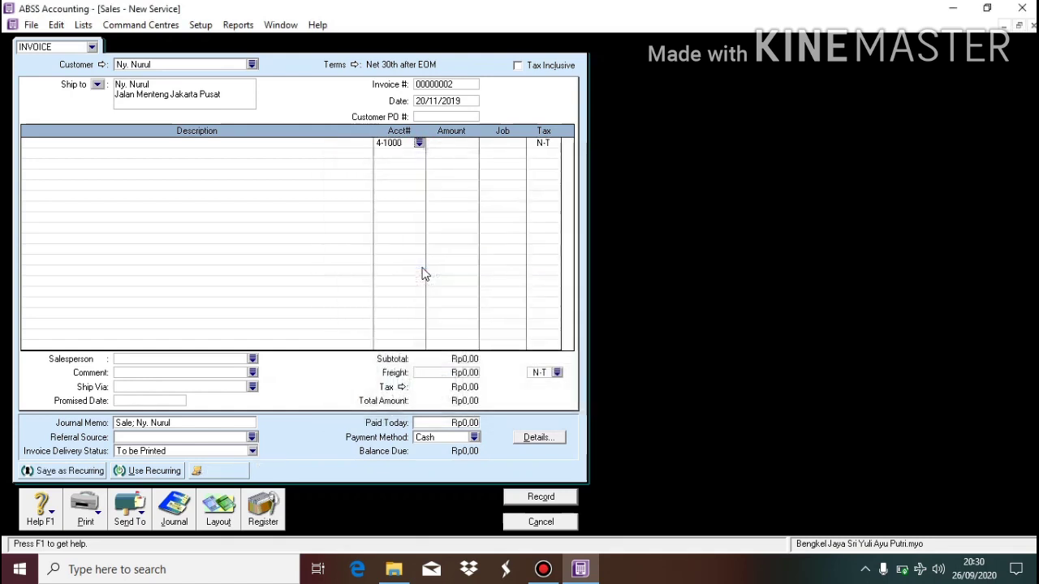
pyautogui.click(459, 145)
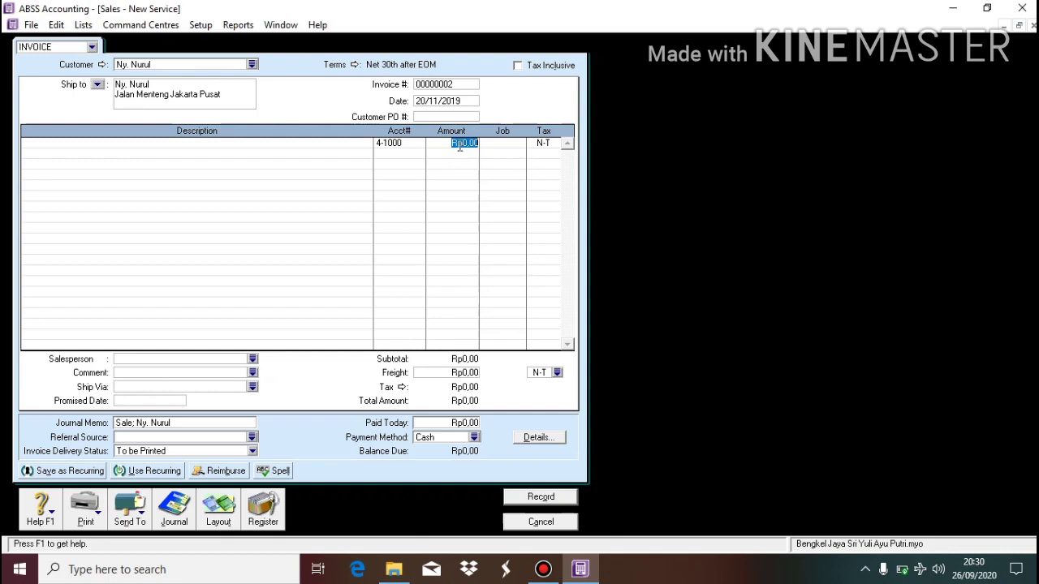
pyautogui.write('3395')
pyautogui.write('00')
pyautogui.press('Return')
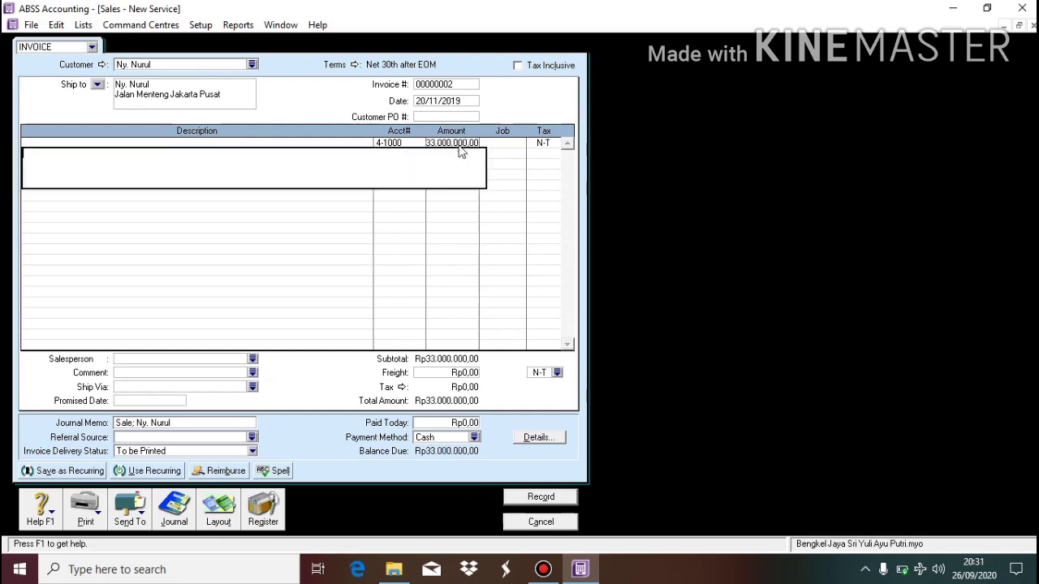
# Correct the line amount to Rp3.300.000,00, record the invoice, and close the form.
pyautogui.click(444, 143)
pyautogui.write('3')
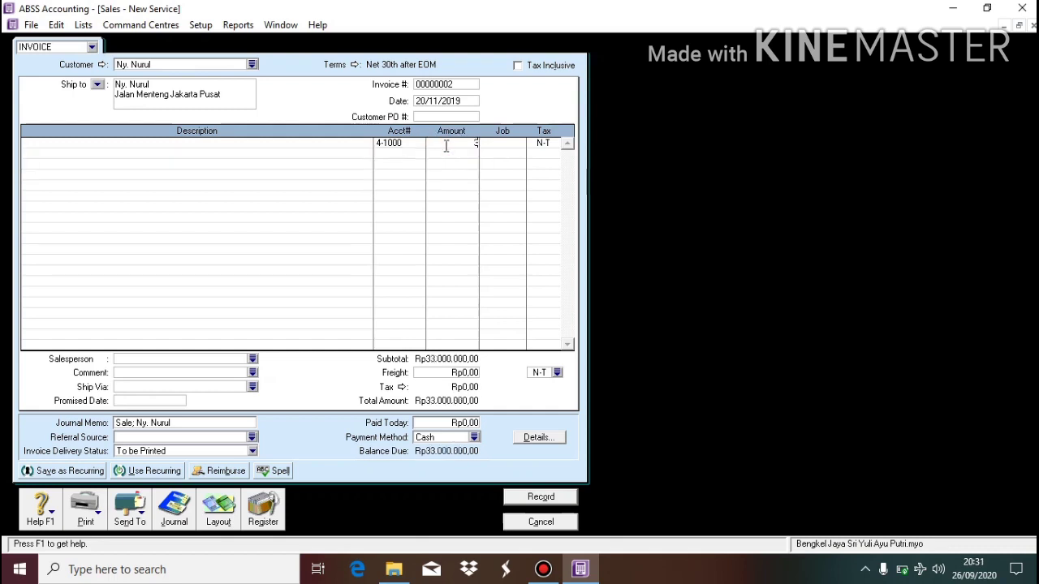
pyautogui.press('-')
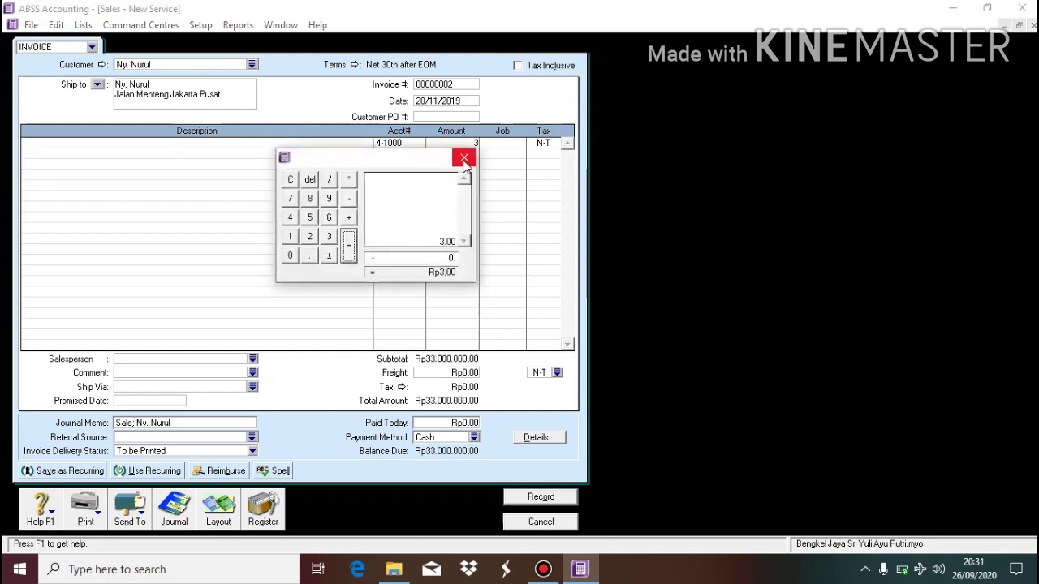
pyautogui.click(463, 157)
pyautogui.write('00')
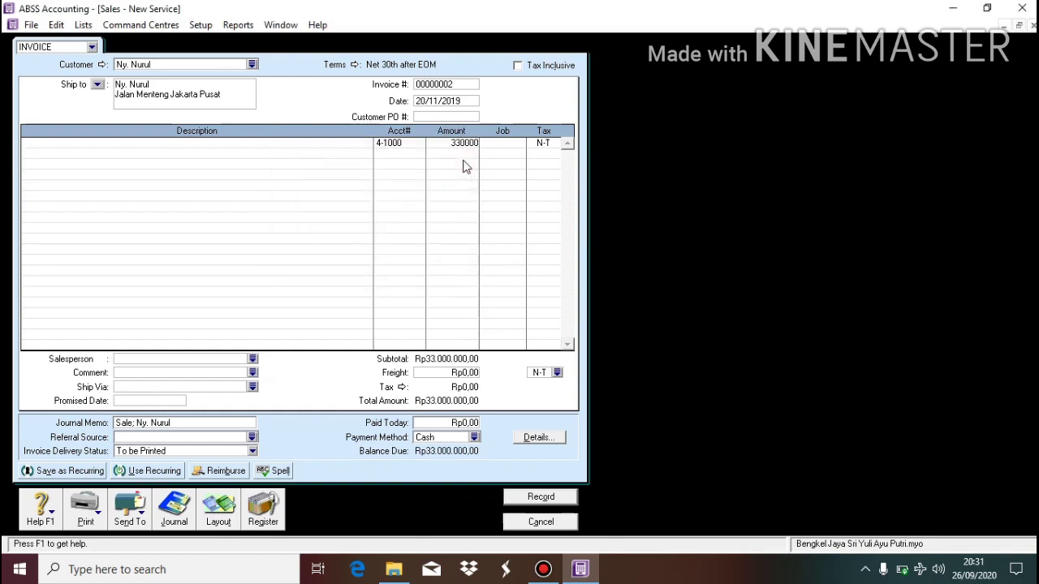
pyautogui.write('0')
pyautogui.press('Tab')
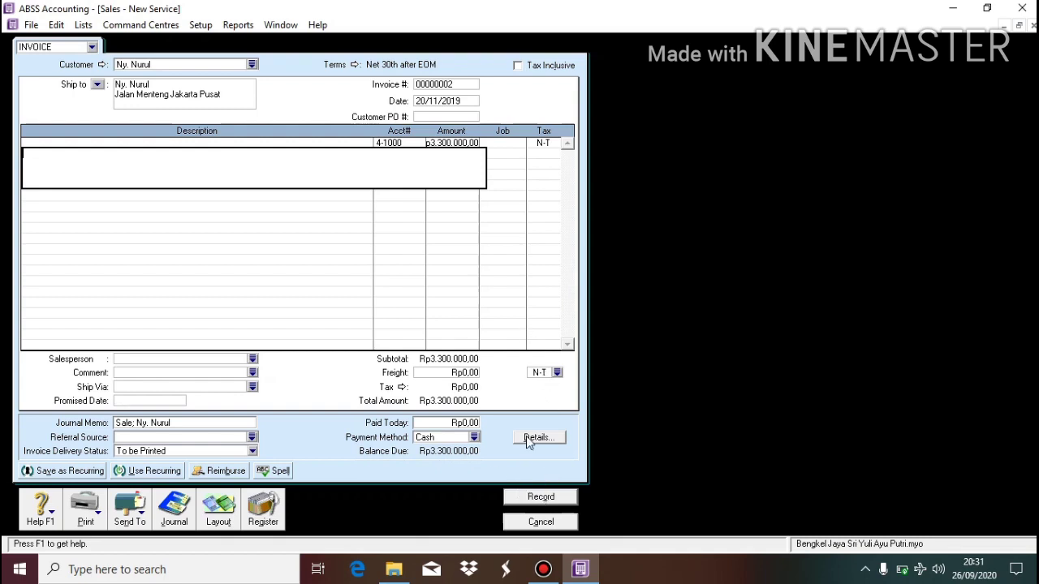
pyautogui.click(549, 497)
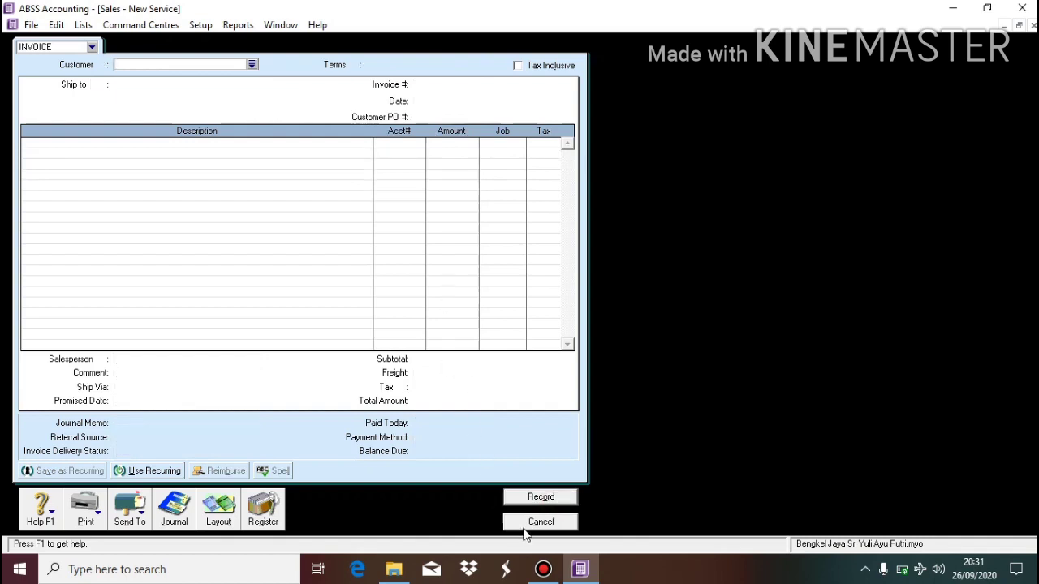
pyautogui.click(524, 527)
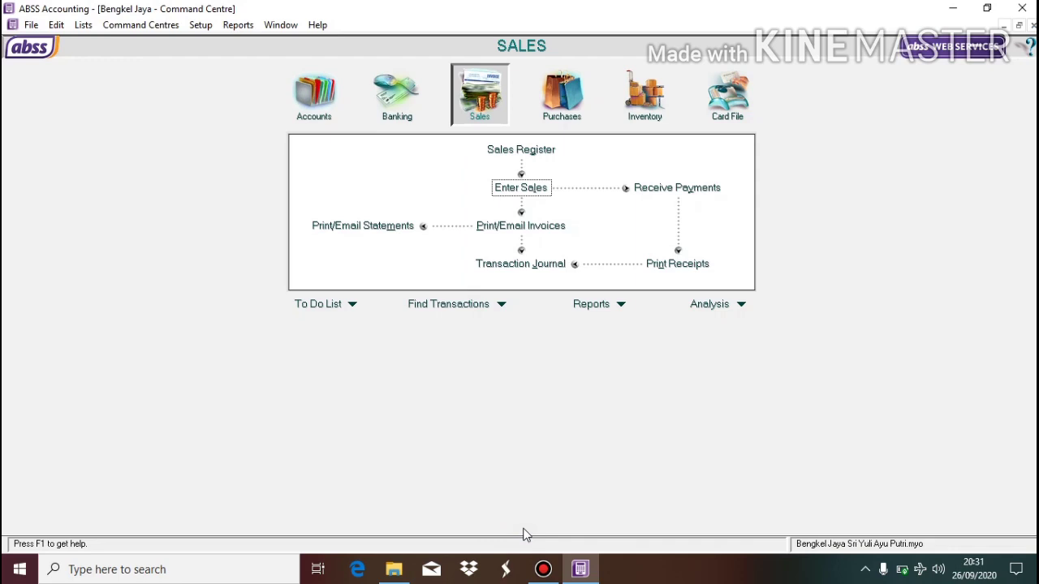
# Start a cash payment dated 30/11/2019 with memo 'bayar gaji karyawan'.
pyautogui.click(388, 119)
pyautogui.click(377, 159)
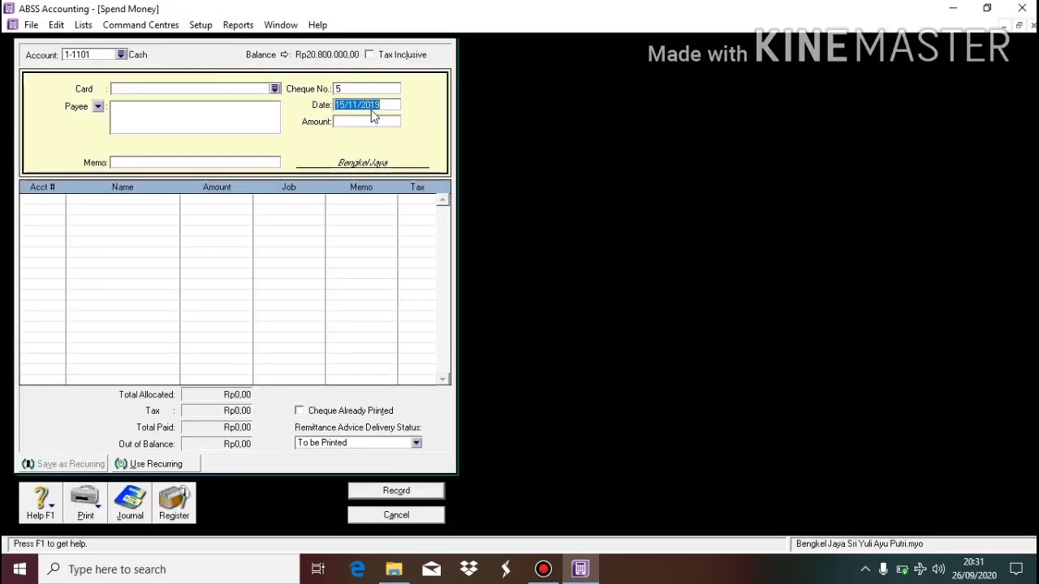
pyautogui.write('30/11/2019')
pyautogui.click(214, 163)
pyautogui.write('bayar gaji karyawan')
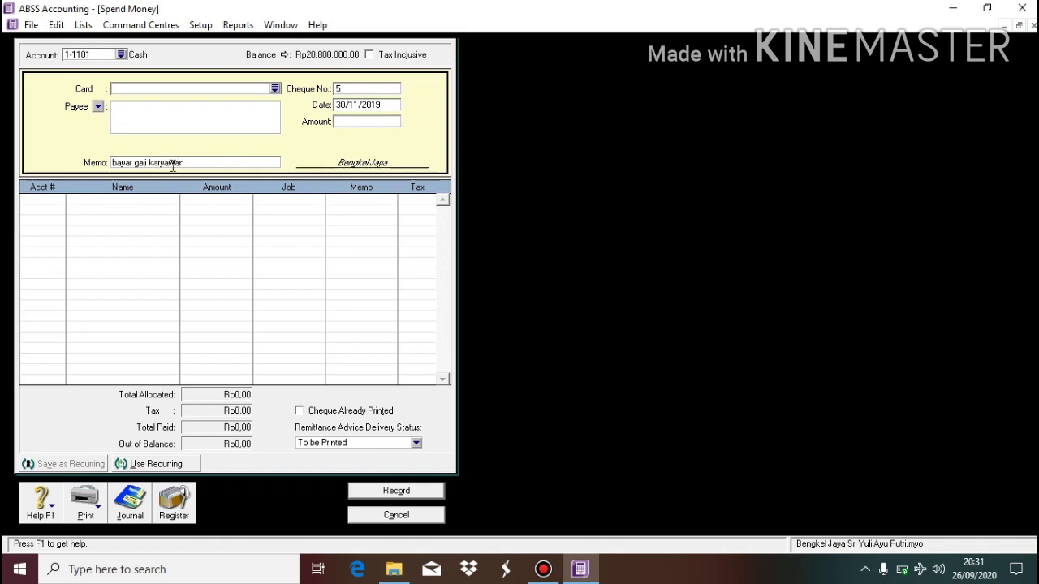
pyautogui.click(52, 197)
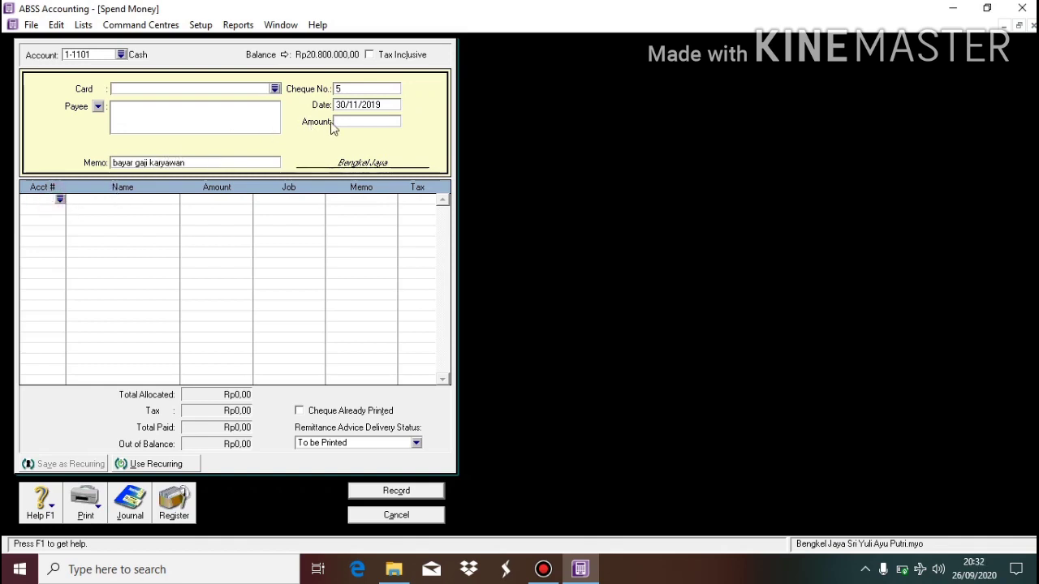
# Allocate Rp3.000.000 to 6-1200 Sallary Expense and record the salary payment.
pyautogui.click(376, 121)
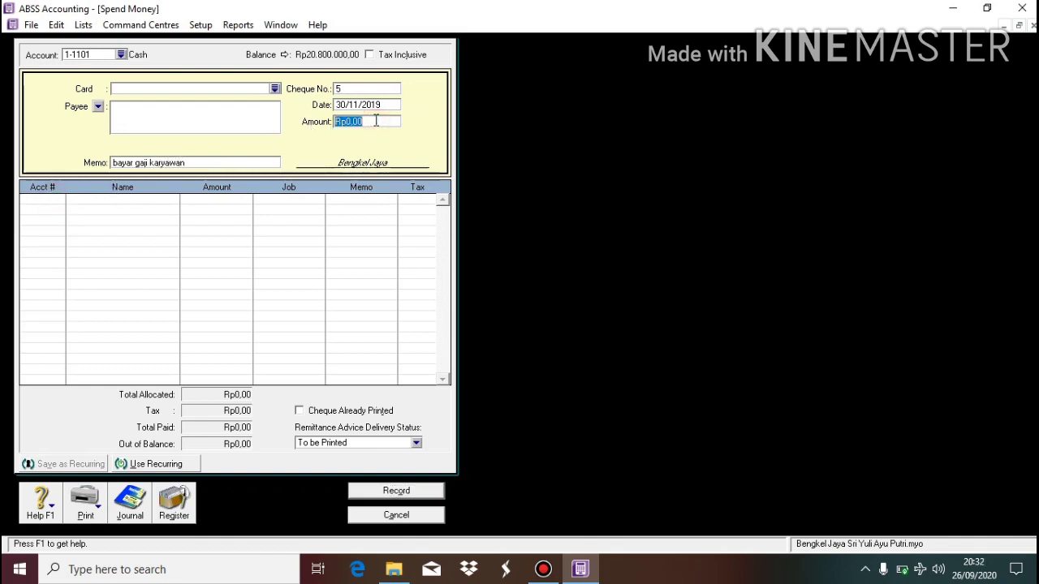
pyautogui.write('3000000')
pyautogui.press('Tab')
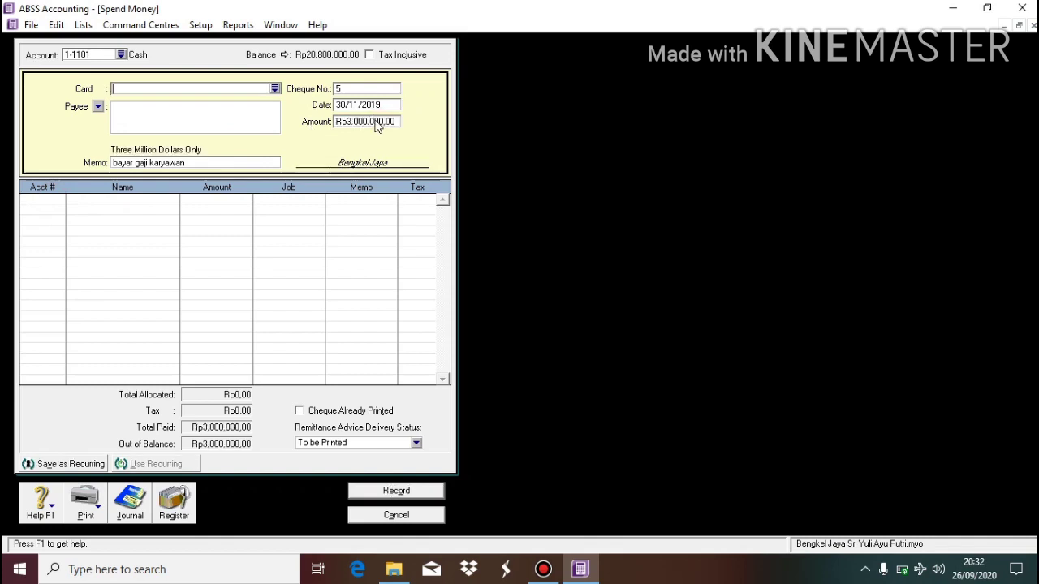
pyautogui.click(58, 201)
pyautogui.click(59, 200)
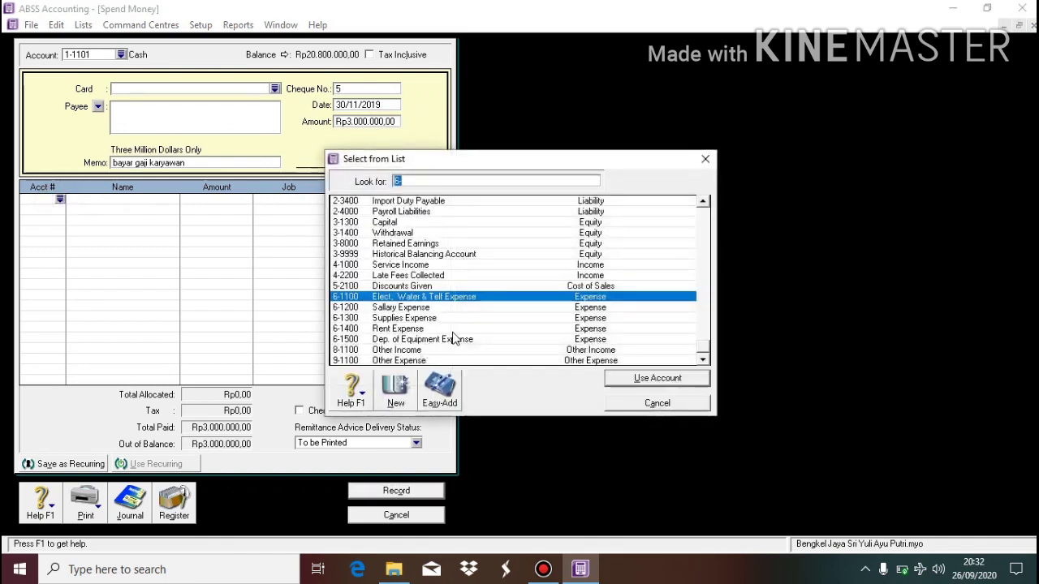
pyautogui.doubleClick(429, 306)
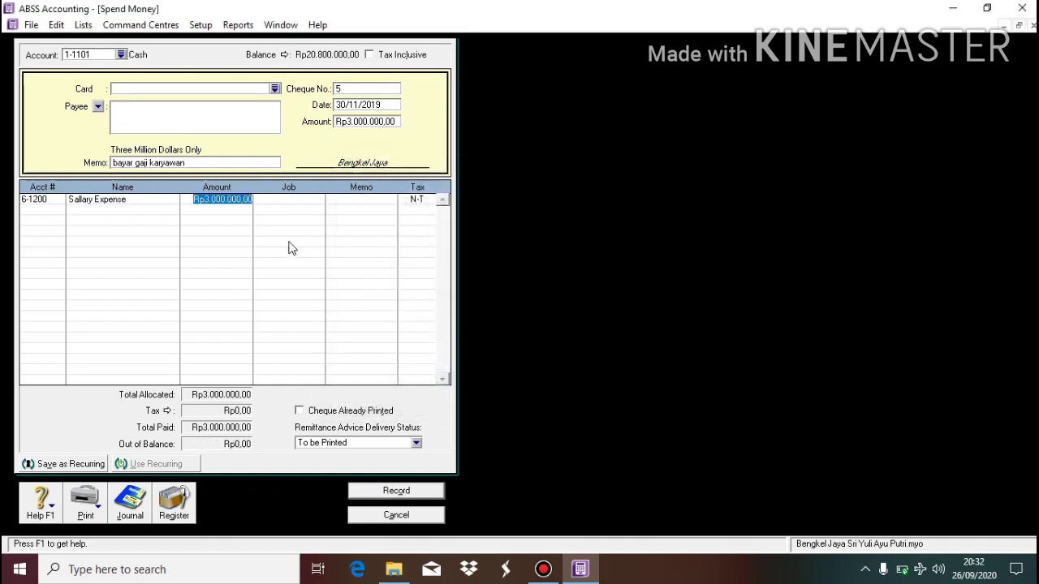
pyautogui.click(292, 248)
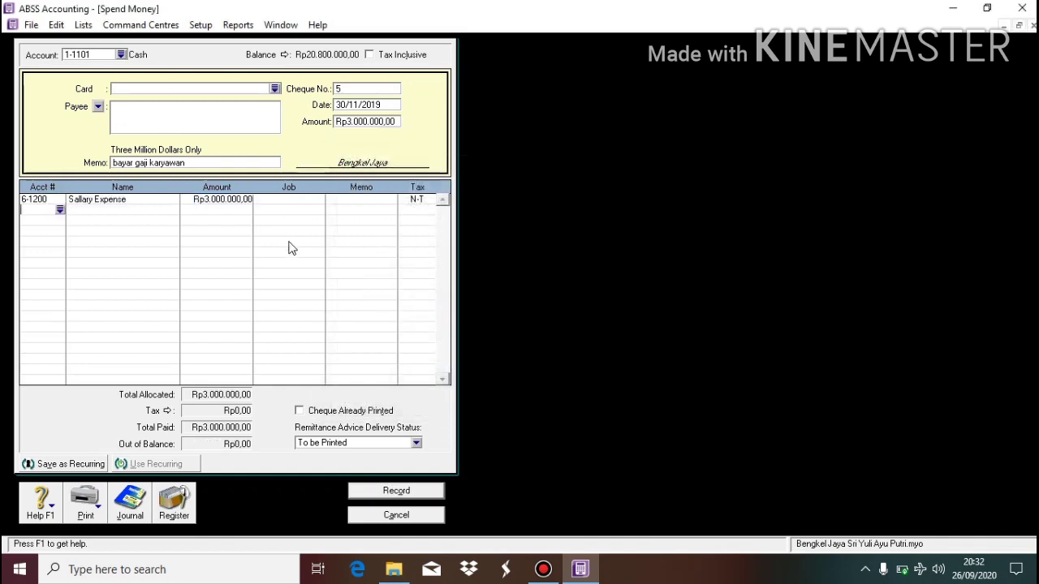
pyautogui.click(428, 492)
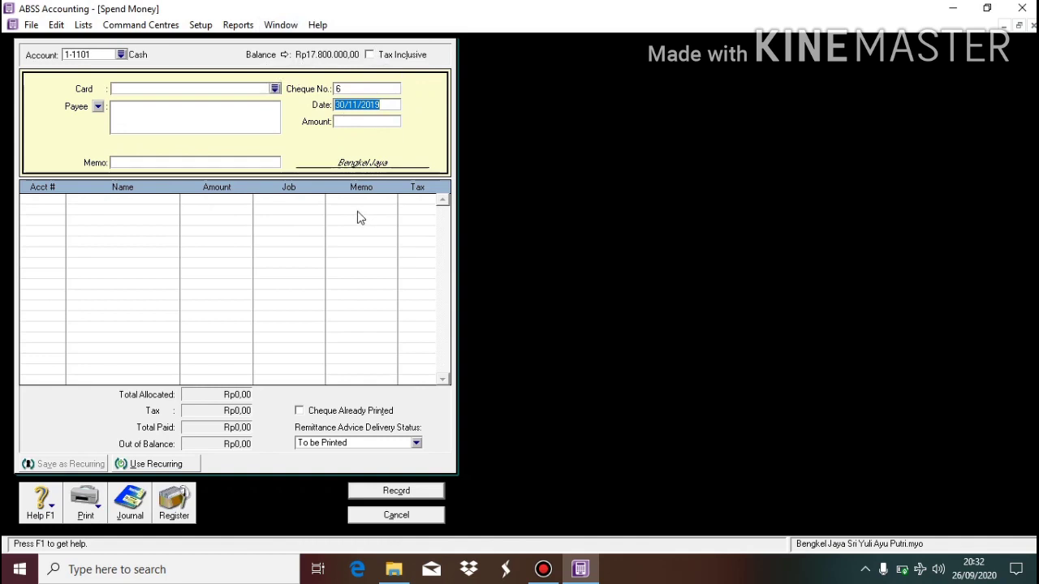
# Discard the blank form and start a fresh payment with memo 'bayar listrik air telf'.
pyautogui.click(391, 516)
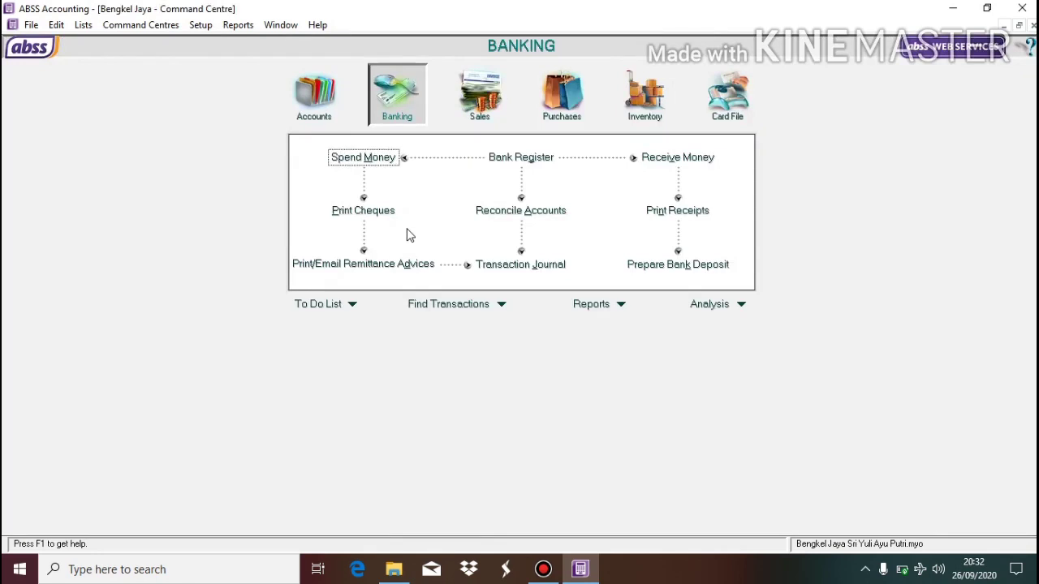
pyautogui.click(387, 158)
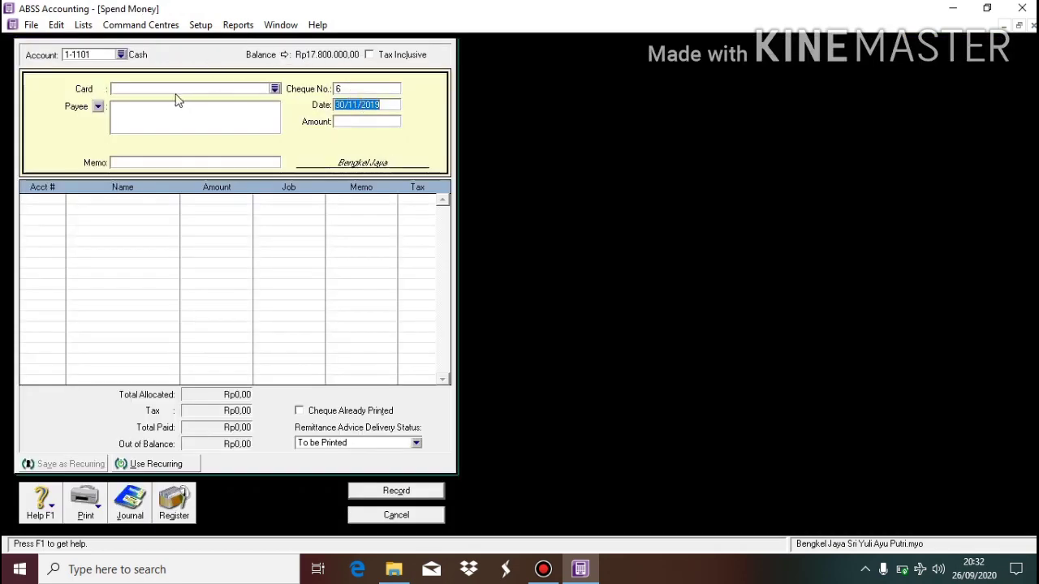
pyautogui.click(213, 162)
pyautogui.write('bay')
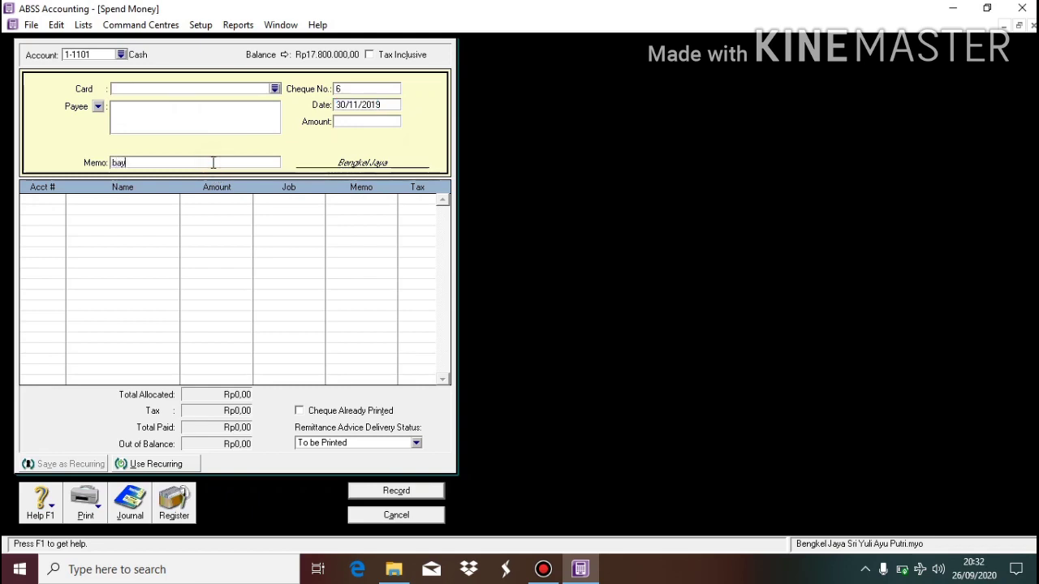
pyautogui.write('ar listrik air telf')
# Allocate Rp500.000 to 6-1100 Elect, Water & Telf Expense and record the payment.
pyautogui.click(64, 202)
pyautogui.click(61, 202)
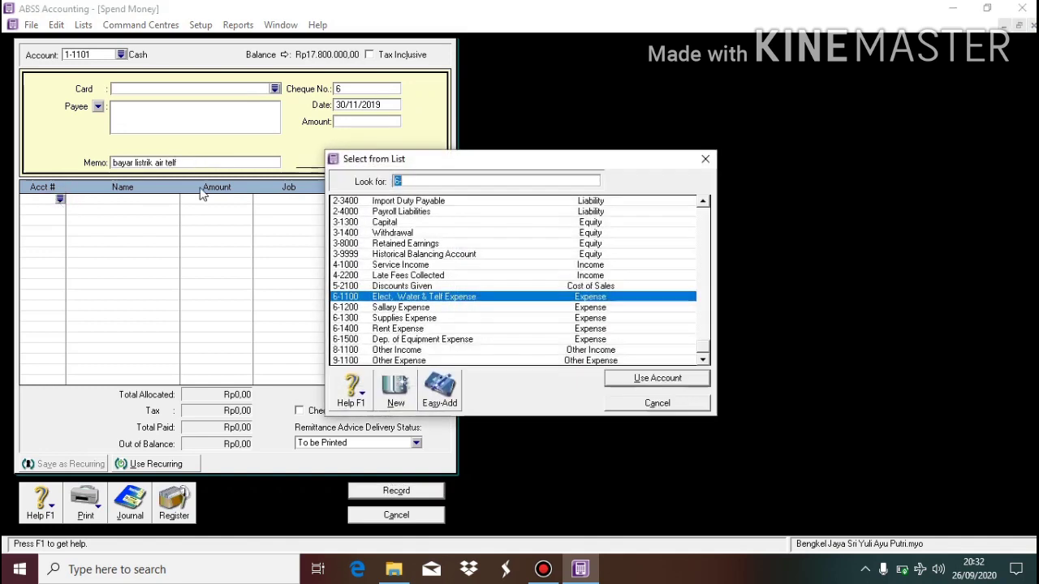
pyautogui.doubleClick(409, 296)
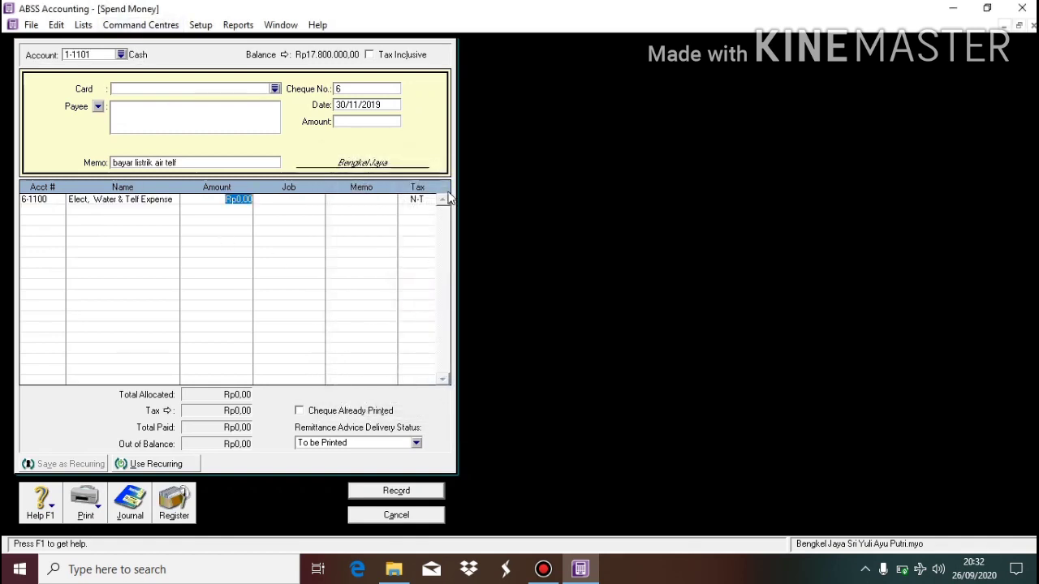
pyautogui.click(363, 121)
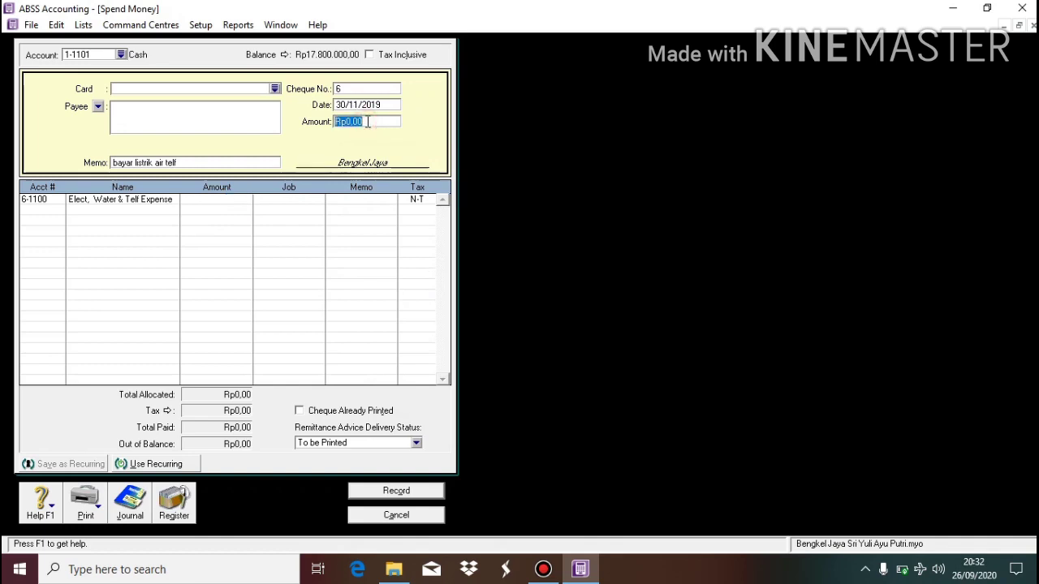
pyautogui.write('500000')
pyautogui.press('Tab')
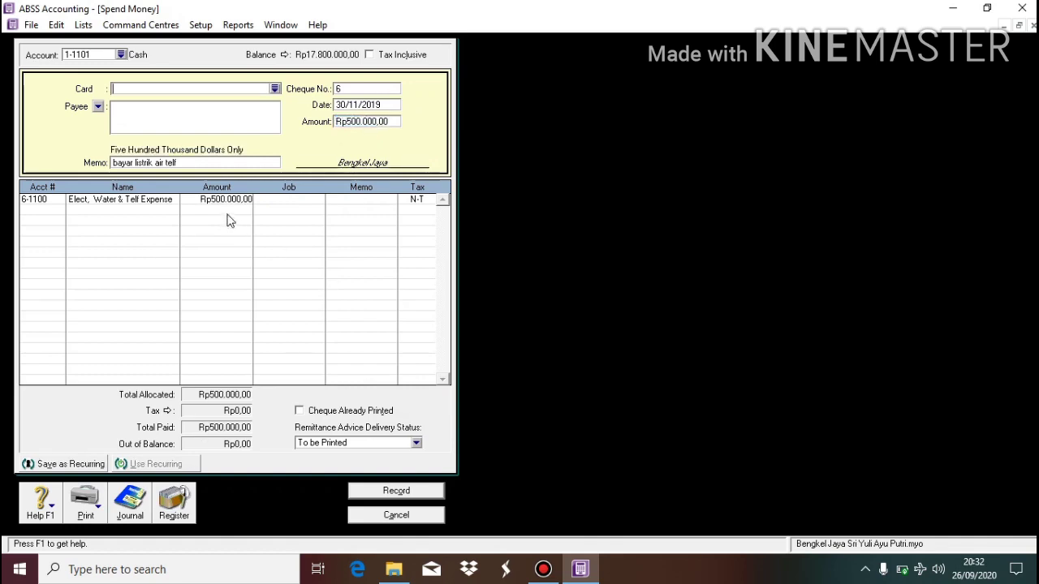
pyautogui.click(393, 492)
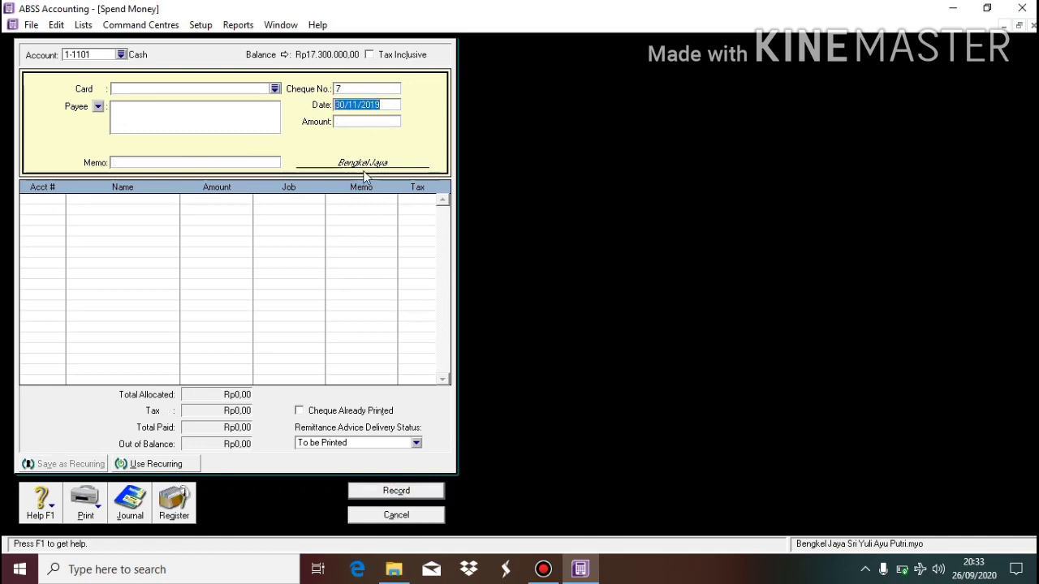
# Open a new general journal entry dated 30/11/2019 with memo 'jurnal penyesuaian'.
pyautogui.click(410, 515)
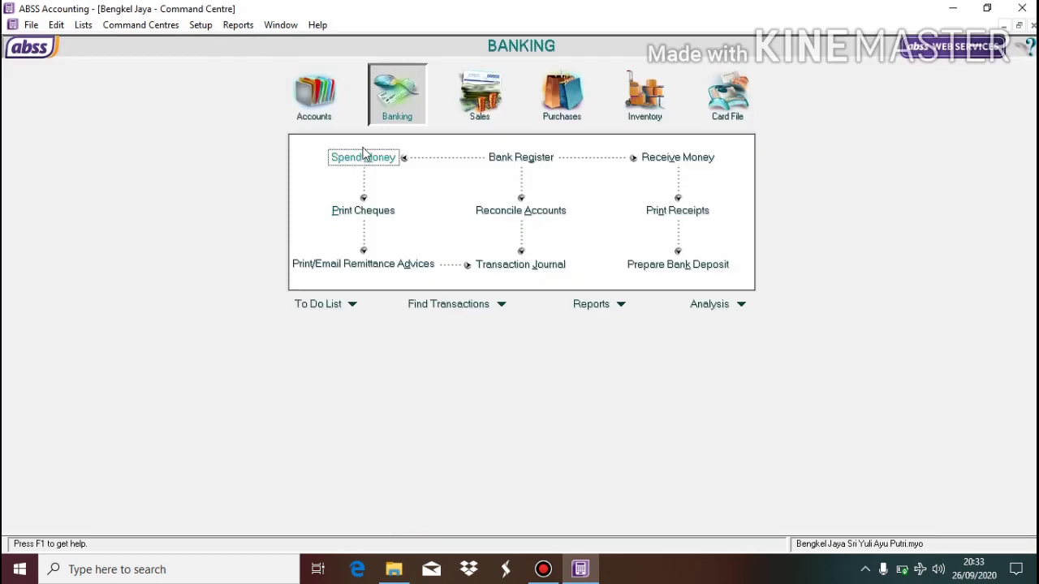
pyautogui.click(303, 115)
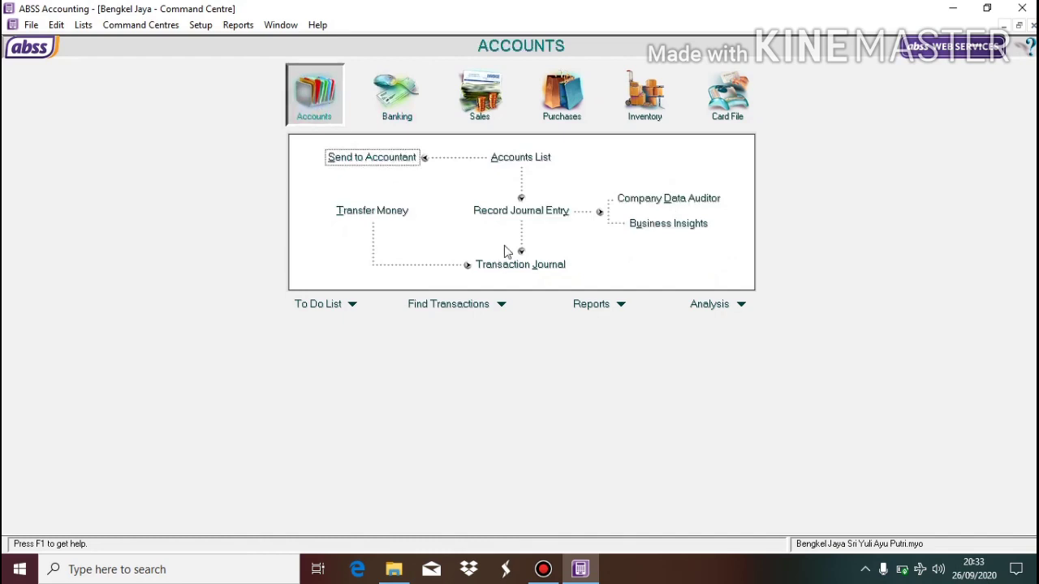
pyautogui.click(535, 212)
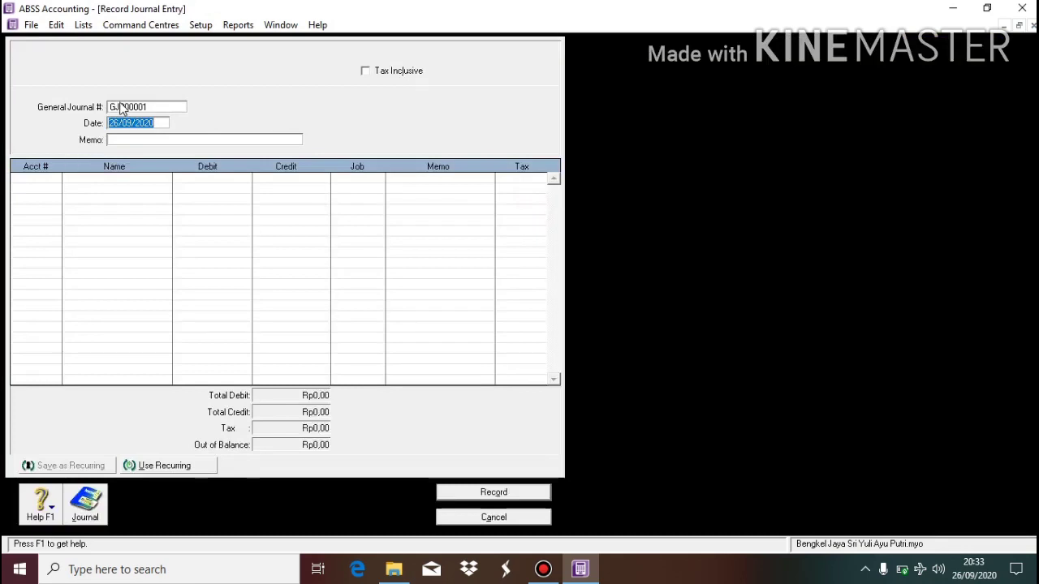
pyautogui.write('30/11/2019')
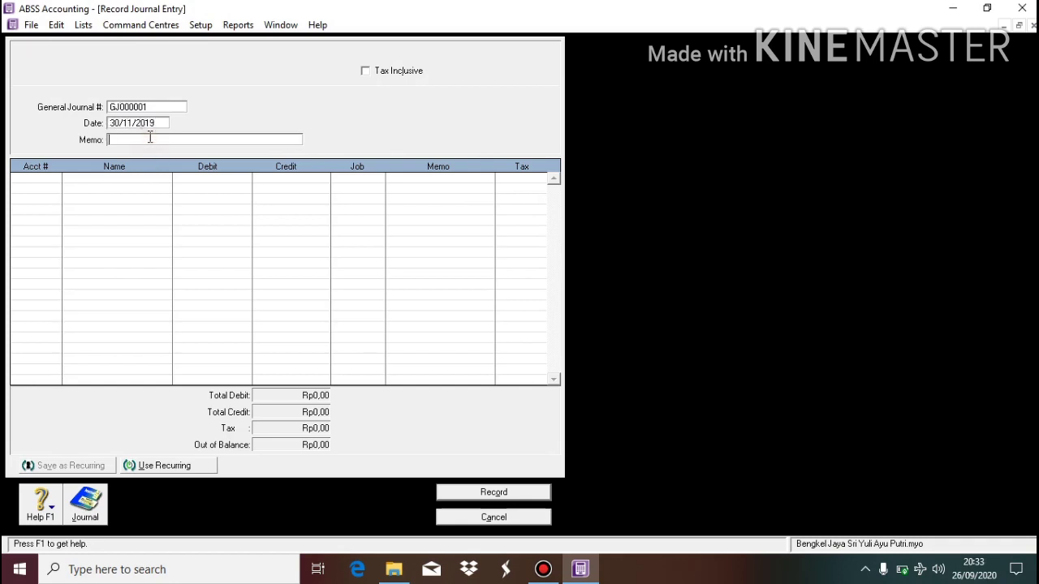
pyautogui.click(150, 138)
pyautogui.write('jurnal penyesuaian')
# Debit 6-1300 Supplies Expense and credit 1-1400 Supplies, Rp900.000 each.
pyautogui.click(51, 182)
pyautogui.click(54, 178)
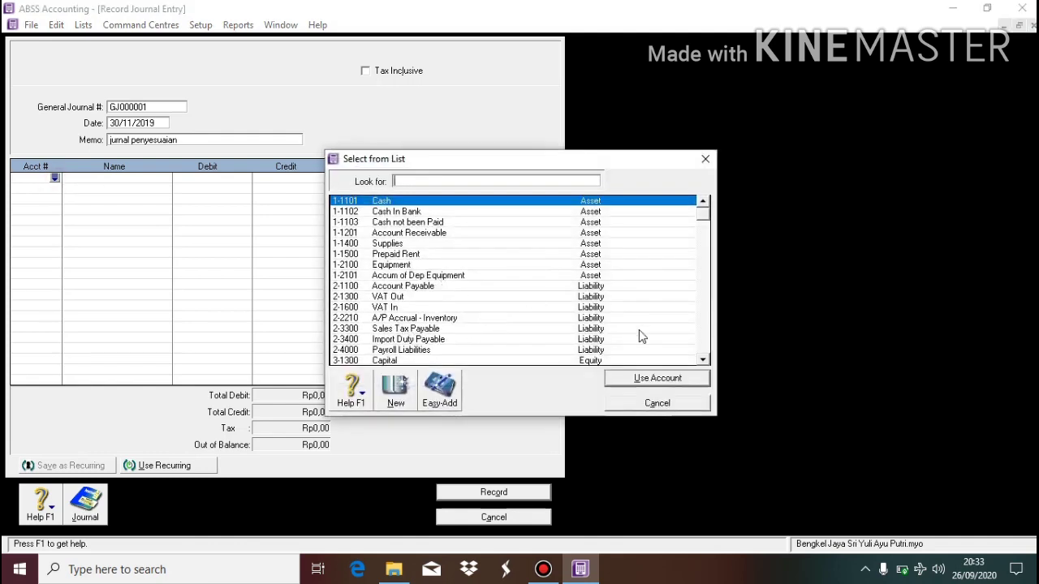
pyautogui.click(706, 347)
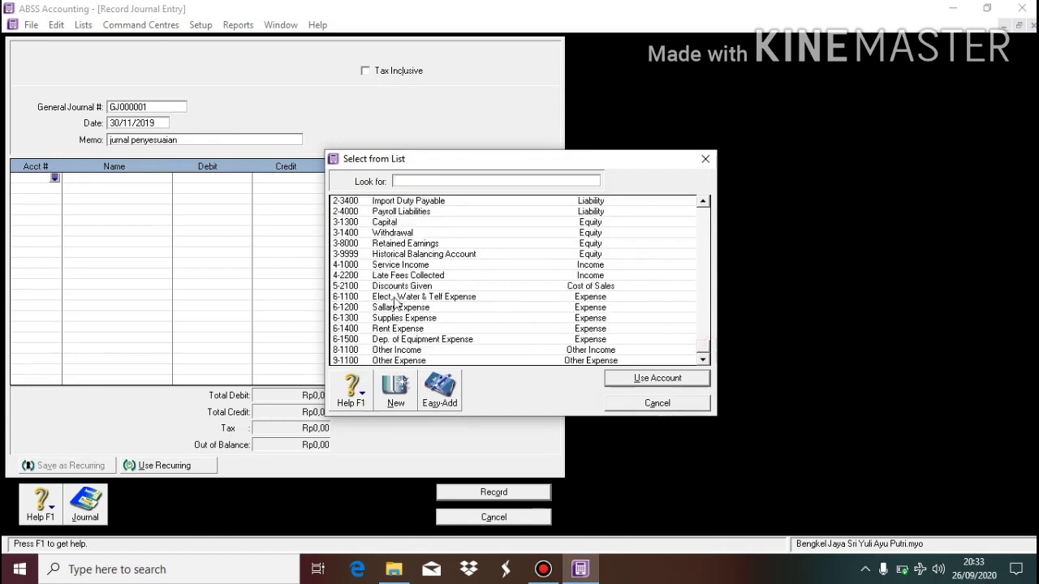
pyautogui.doubleClick(395, 318)
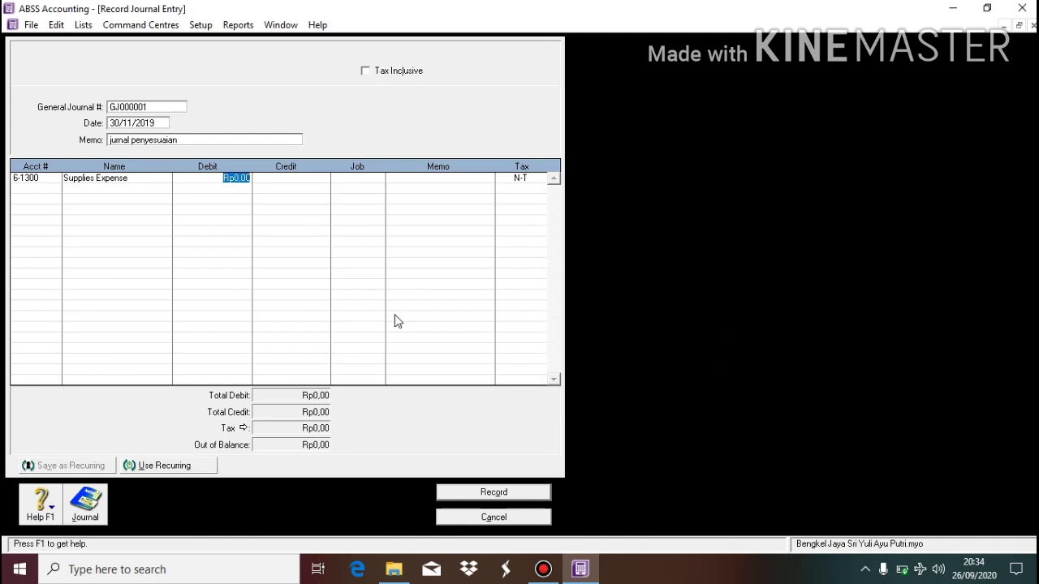
pyautogui.write('900000')
pyautogui.press('Tab')
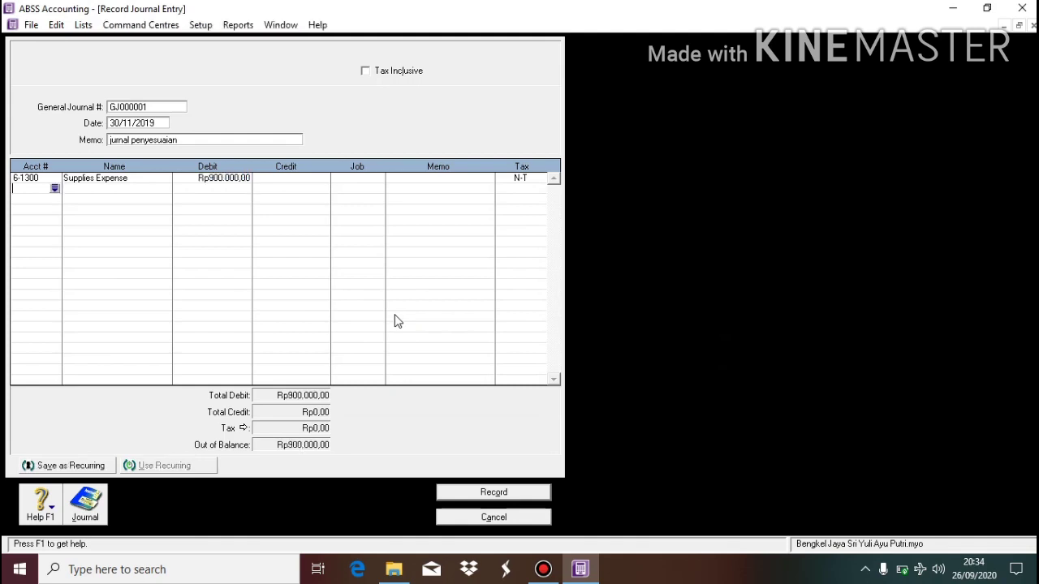
pyautogui.click(54, 188)
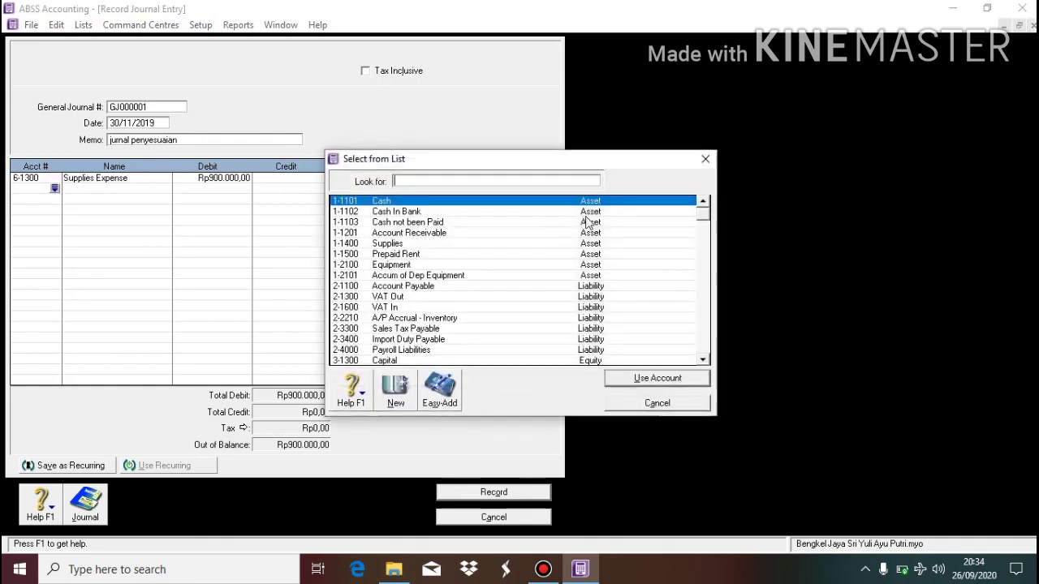
pyautogui.doubleClick(516, 244)
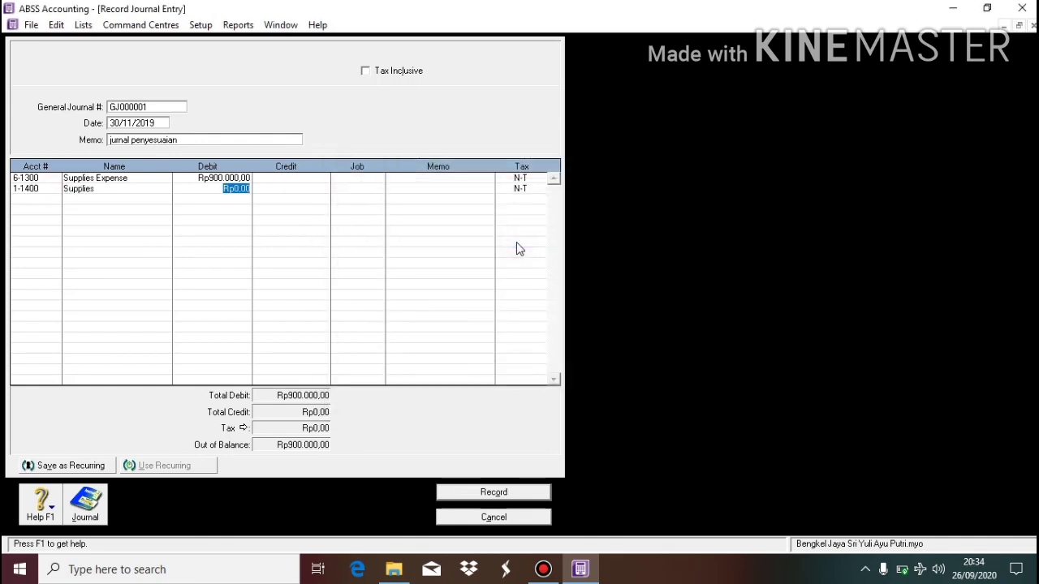
pyautogui.press('Tab')
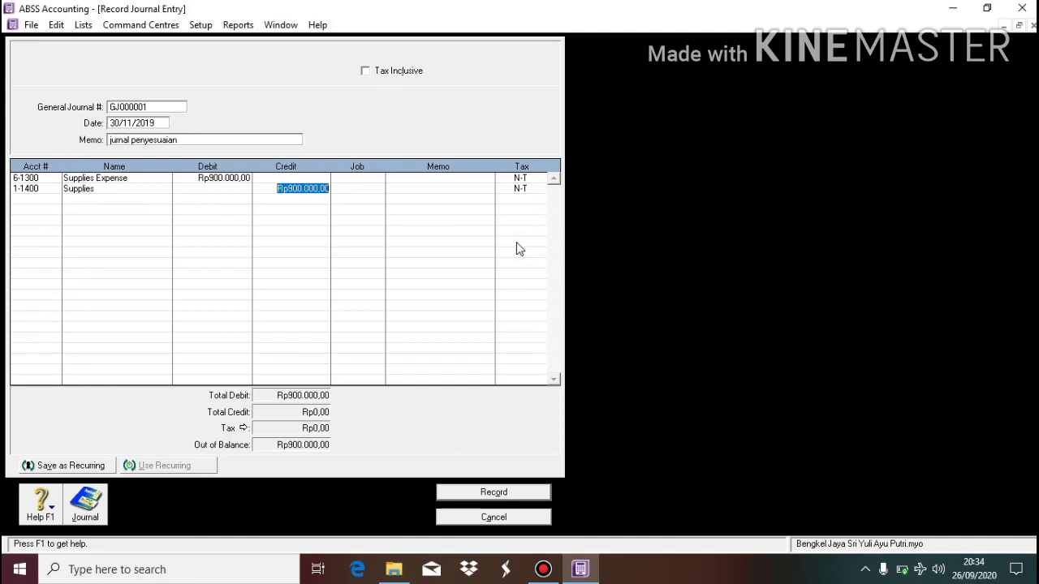
pyautogui.press('Tab')
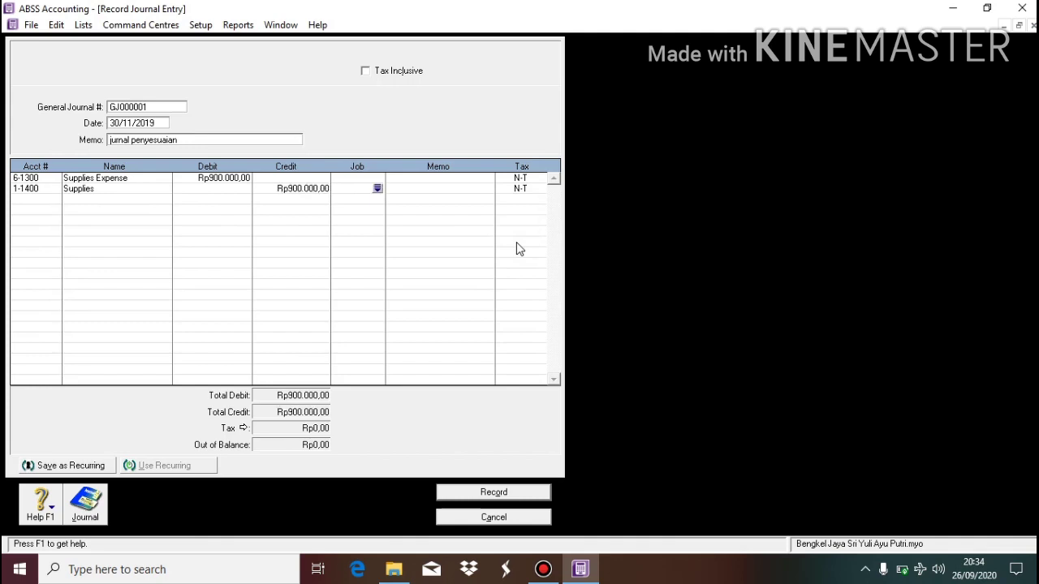
pyautogui.press('Return')
pyautogui.click(54, 199)
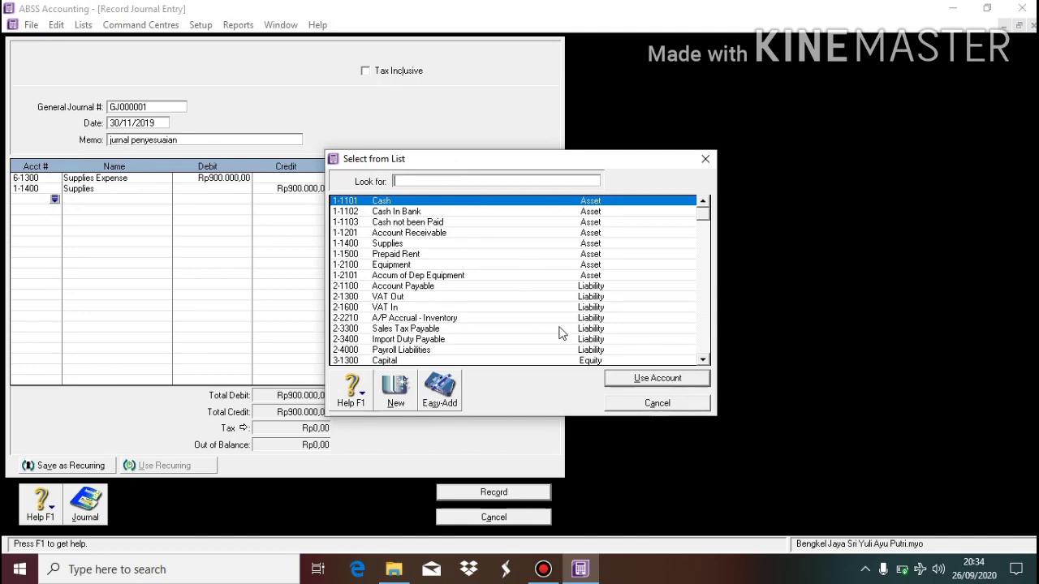
# Debit Rent Expense and credit Prepaid Rent Rp1.250.000 each.
pyautogui.scroll(-5, 708, 348)
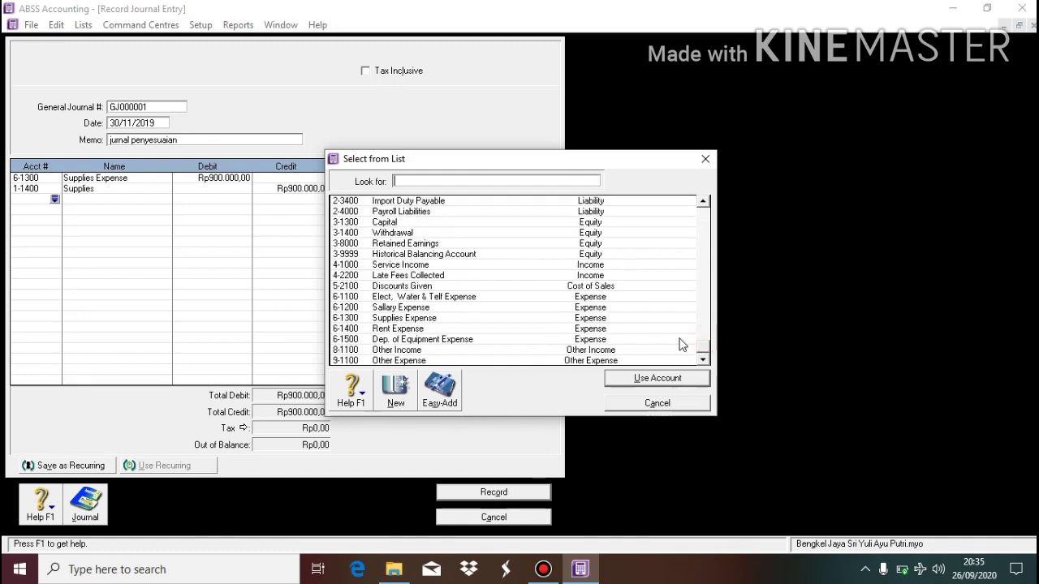
pyautogui.doubleClick(444, 329)
pyautogui.write('1250000')
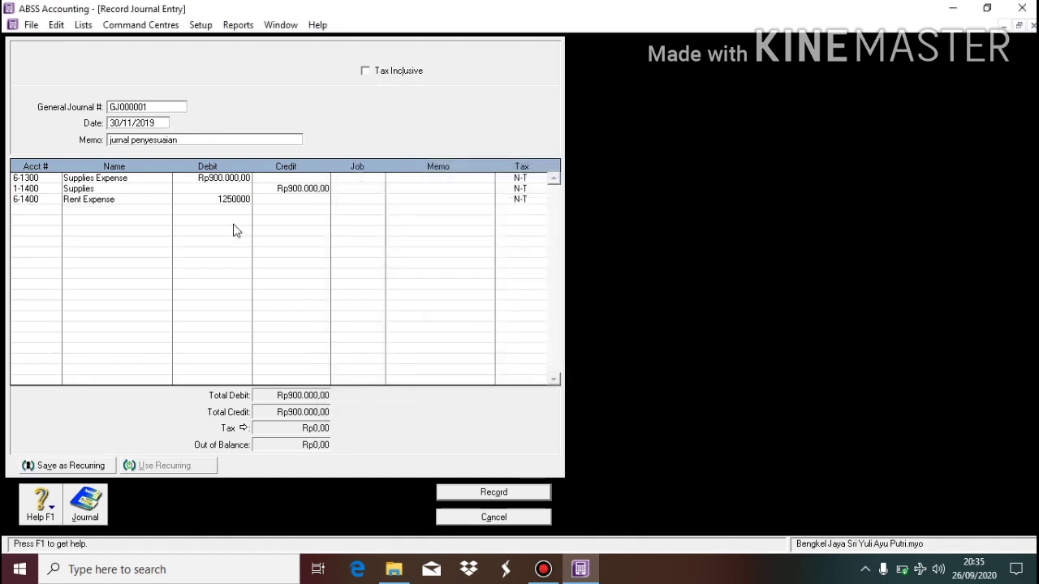
pyautogui.press('Return')
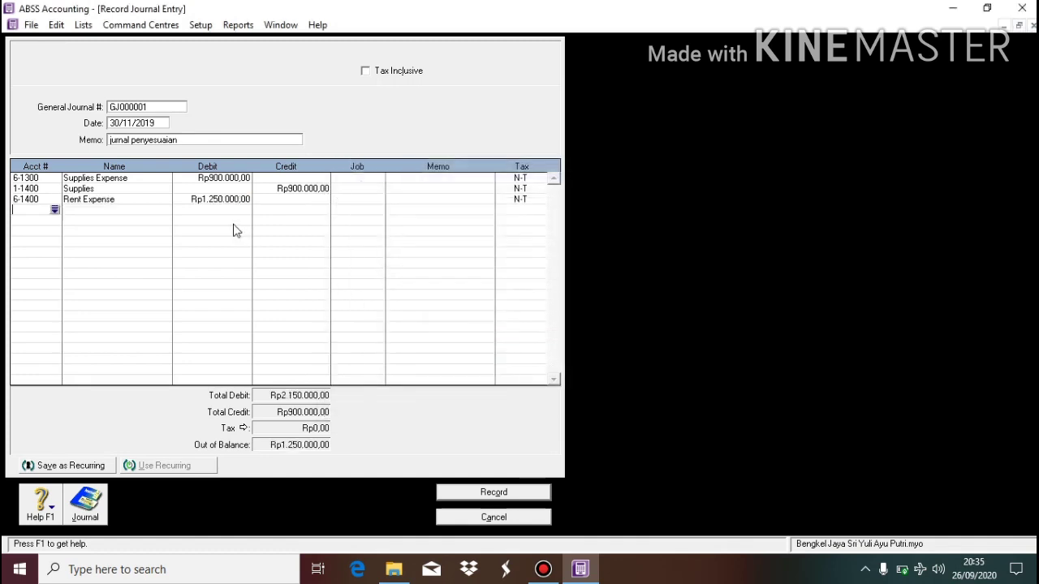
pyautogui.click(55, 208)
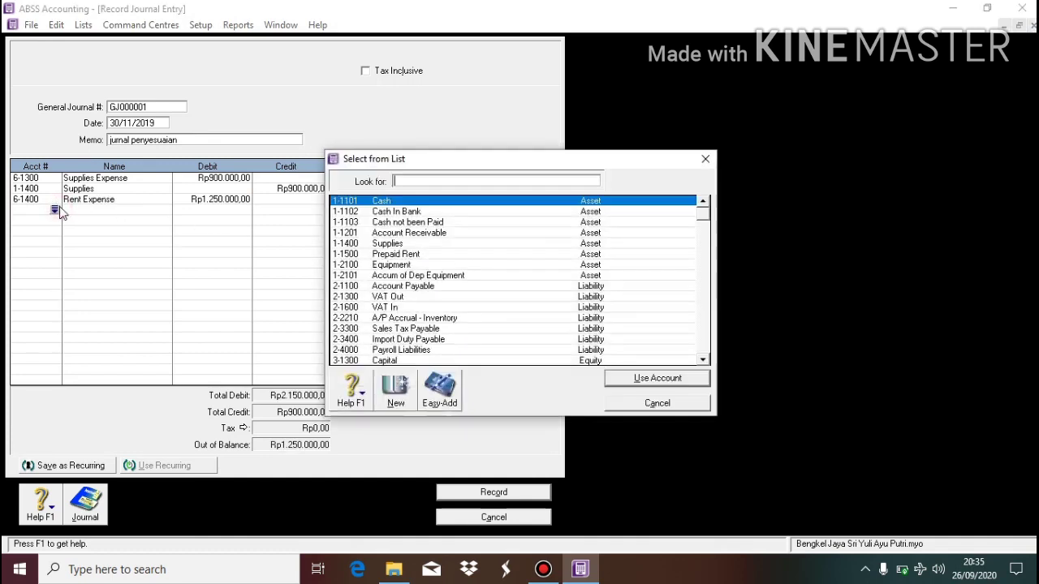
pyautogui.doubleClick(475, 254)
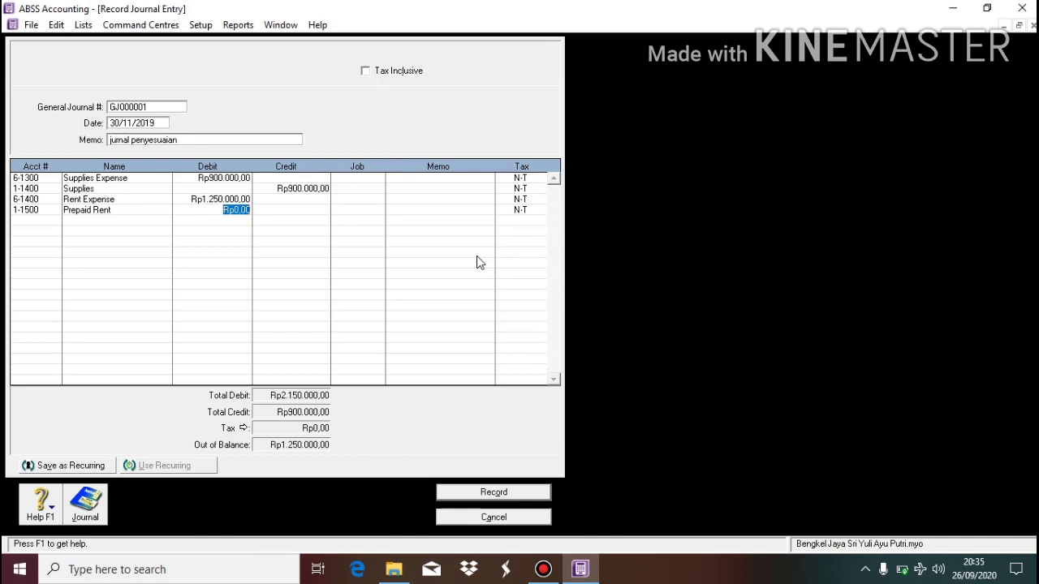
pyautogui.press('Tab')
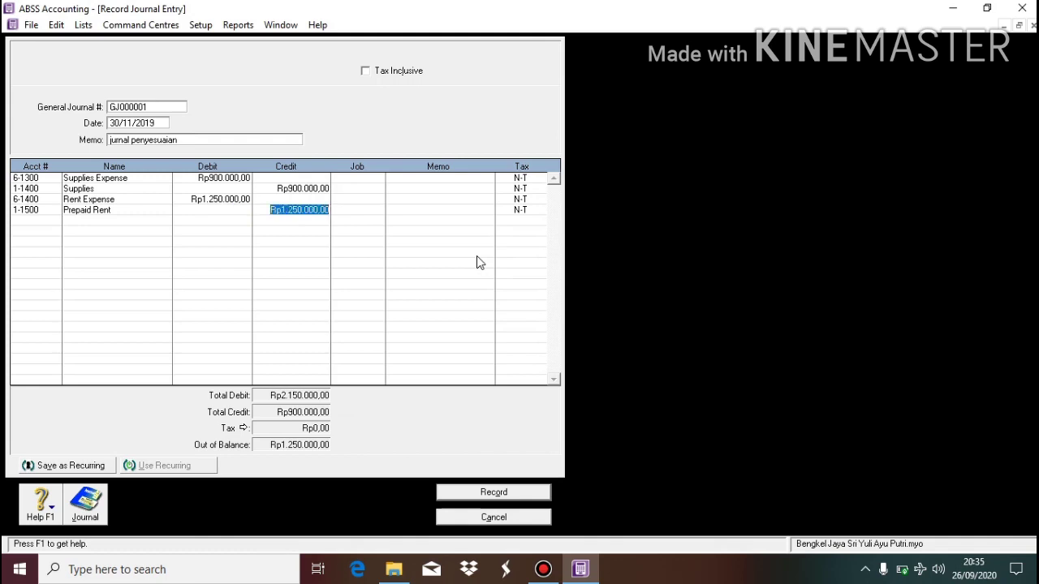
pyautogui.press('Tab')
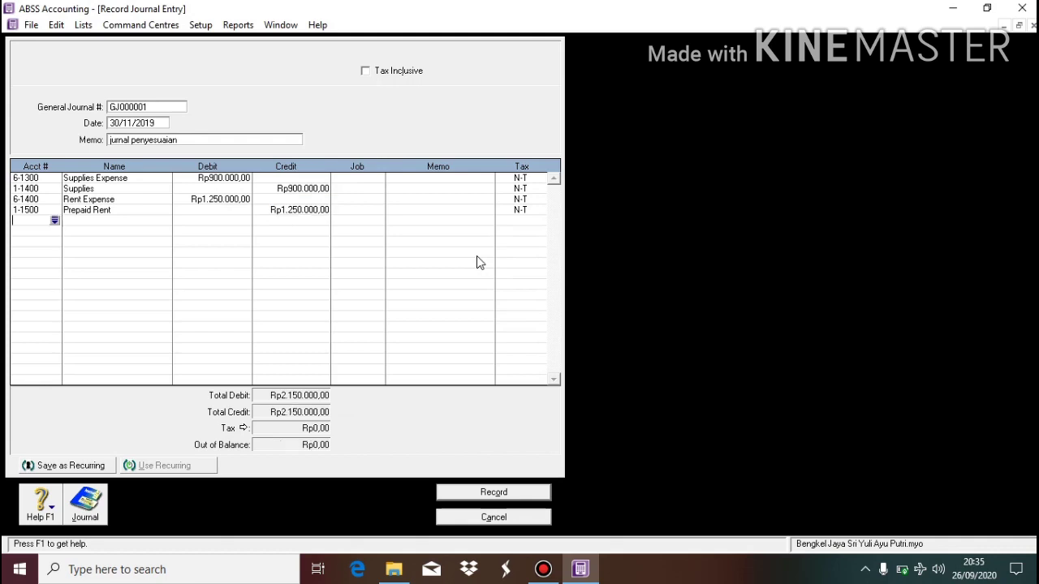
# Debit 6-1500 Dep. of Equipment Expense and credit 1-2101 Accum of Dep Equipment Rp250.000, then record.
pyautogui.click(54, 222)
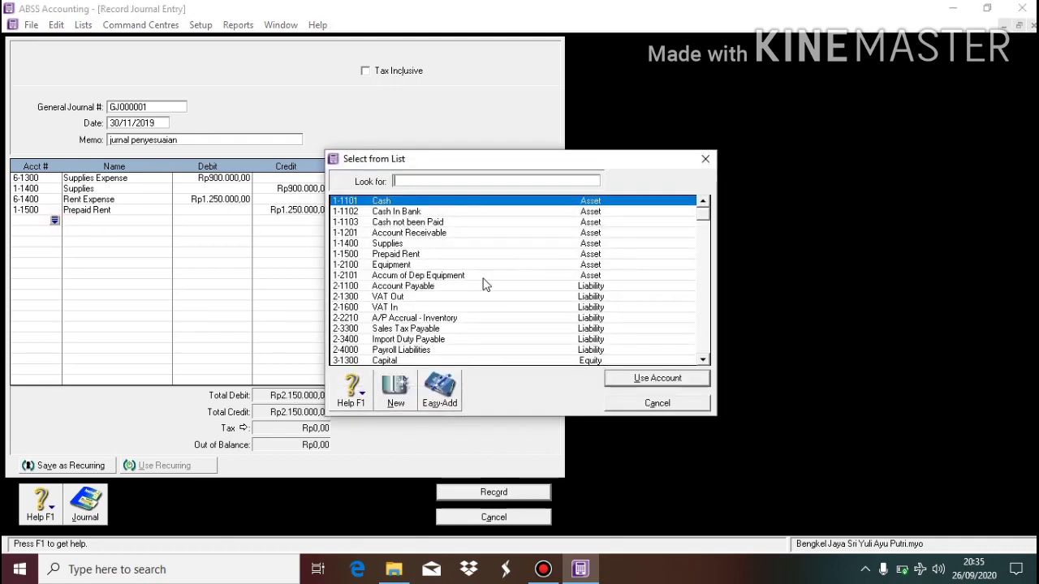
pyautogui.click(703, 340)
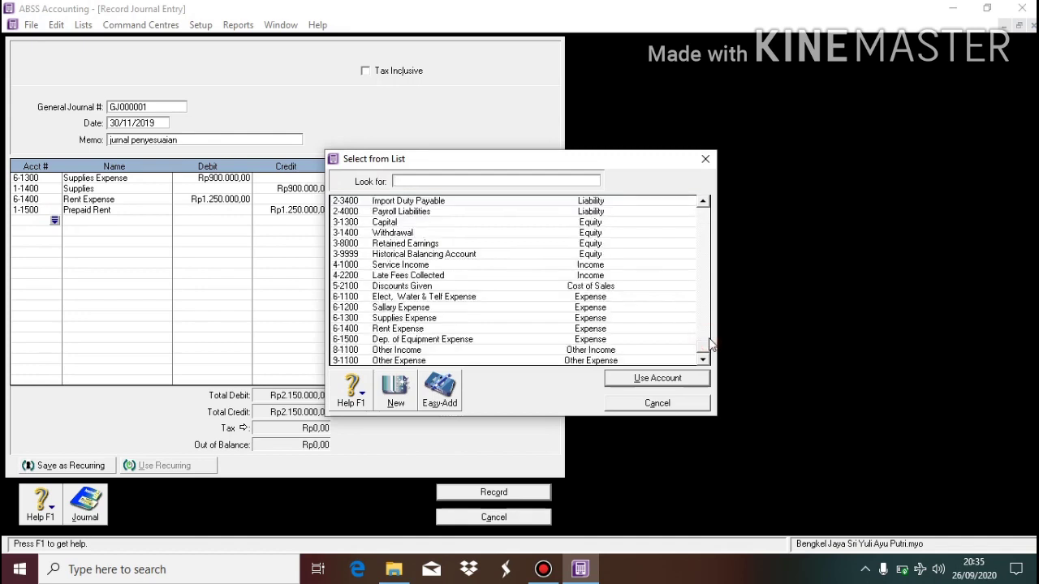
pyautogui.doubleClick(466, 339)
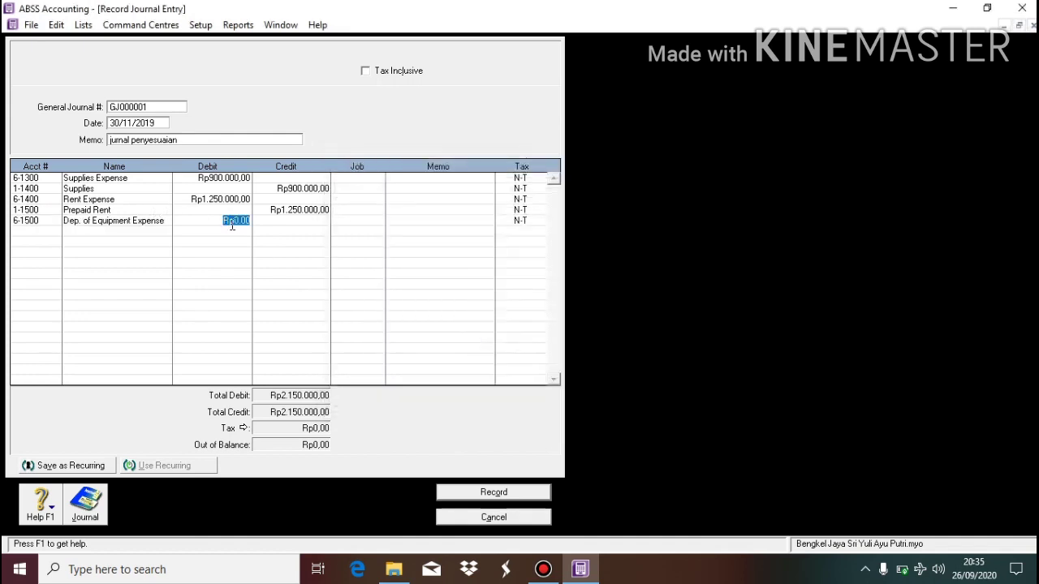
pyautogui.press('BackSpace')
pyautogui.write('250000')
pyautogui.press('Return')
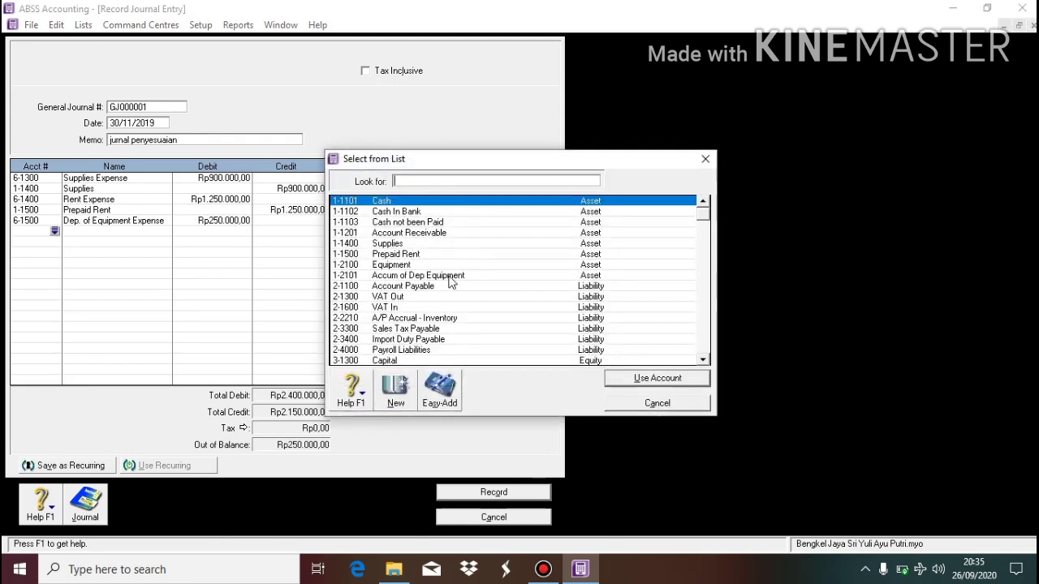
pyautogui.doubleClick(451, 276)
pyautogui.press('Tab')
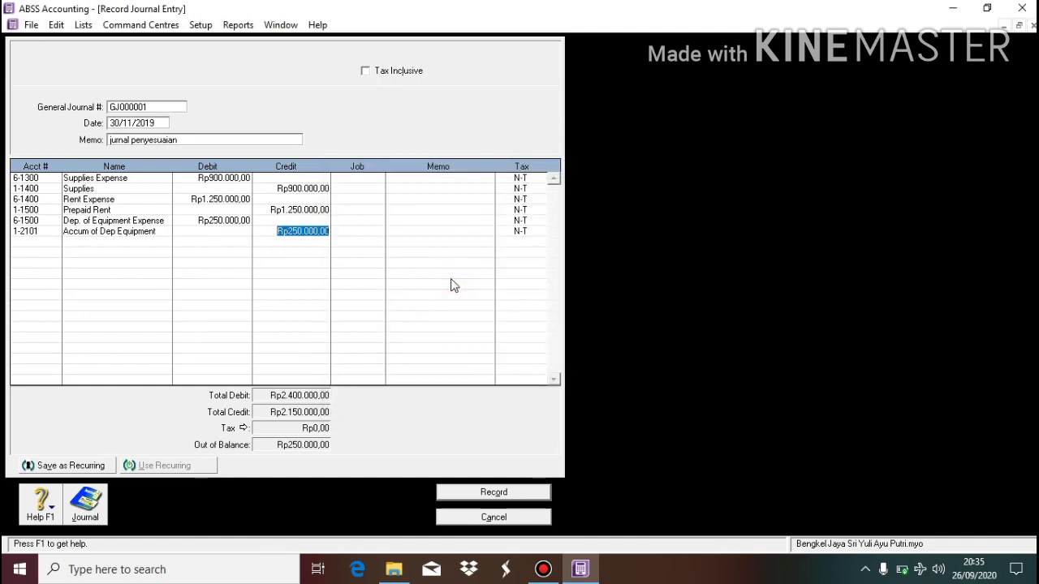
pyautogui.press('Return')
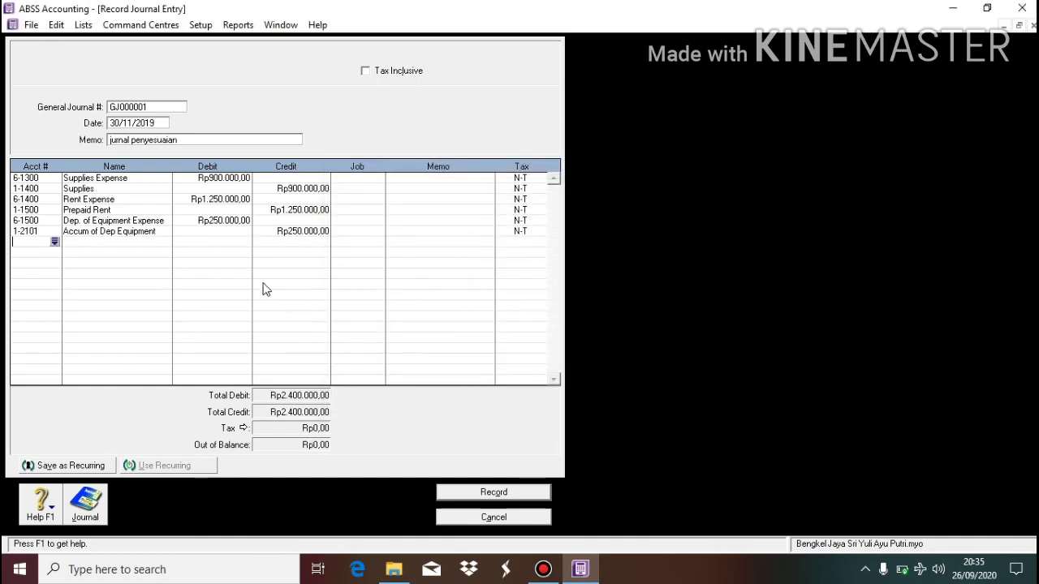
pyautogui.click(481, 493)
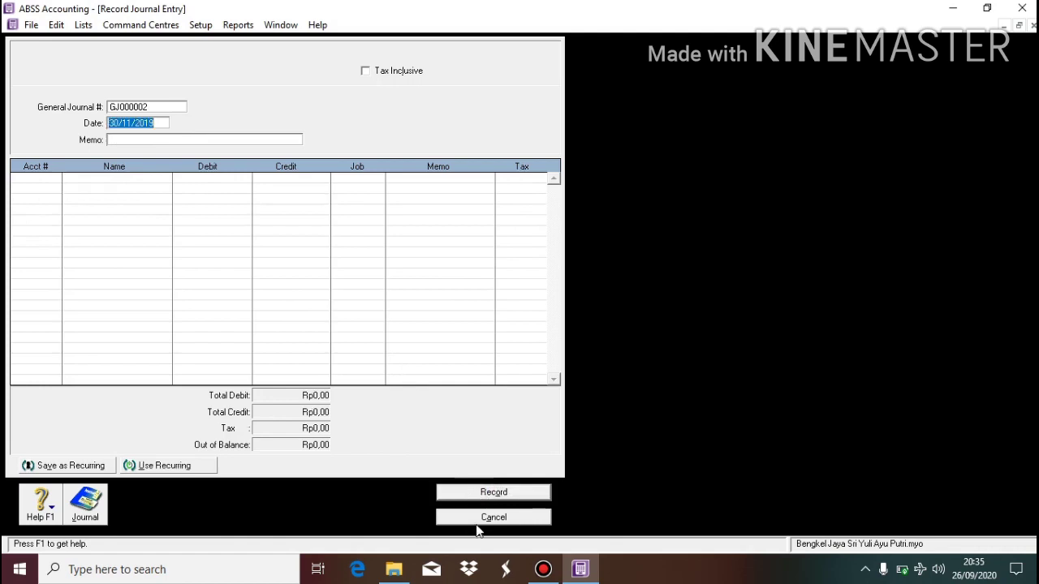
# Display the Standard Balance Sheet for November 2019, showing net assets of Rp87.100.000, then close it.
pyautogui.click(488, 518)
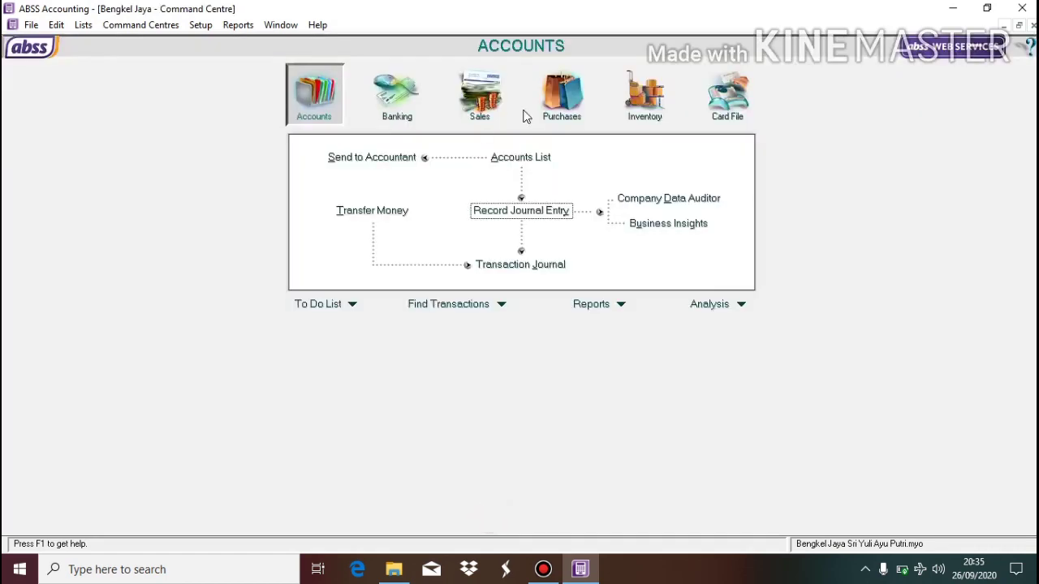
pyautogui.click(237, 26)
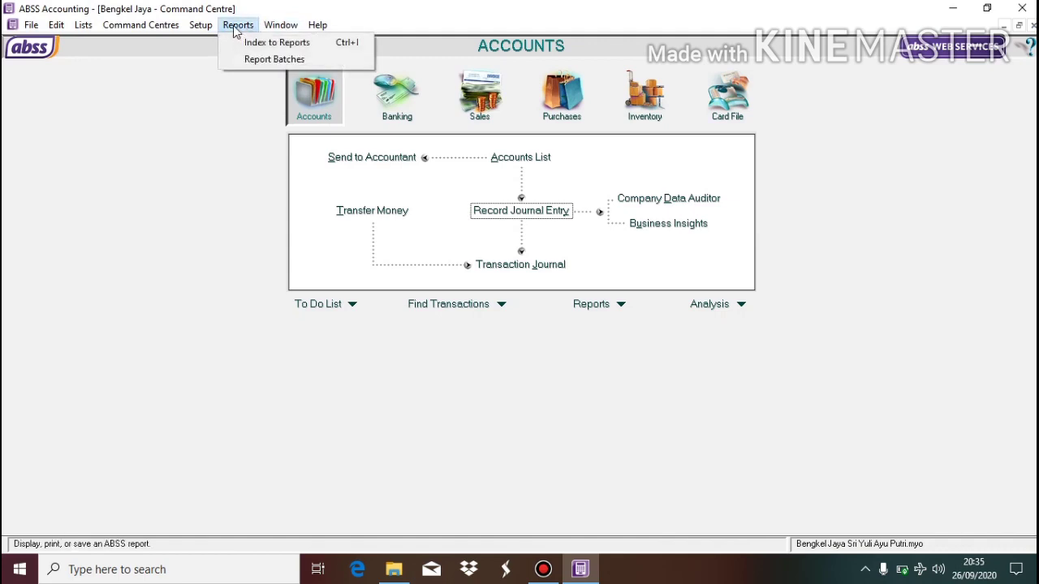
pyautogui.click(244, 48)
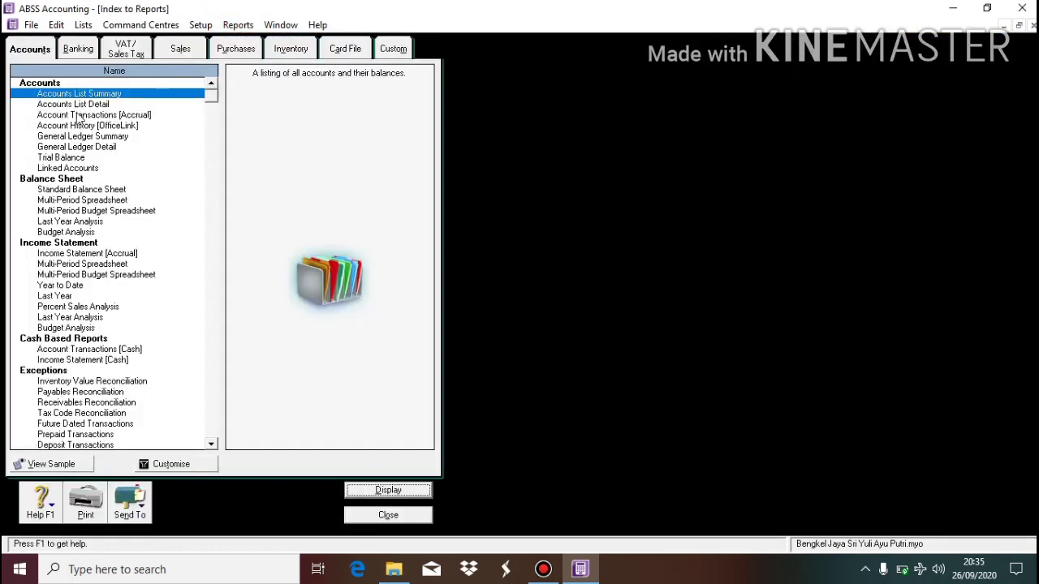
pyautogui.click(92, 191)
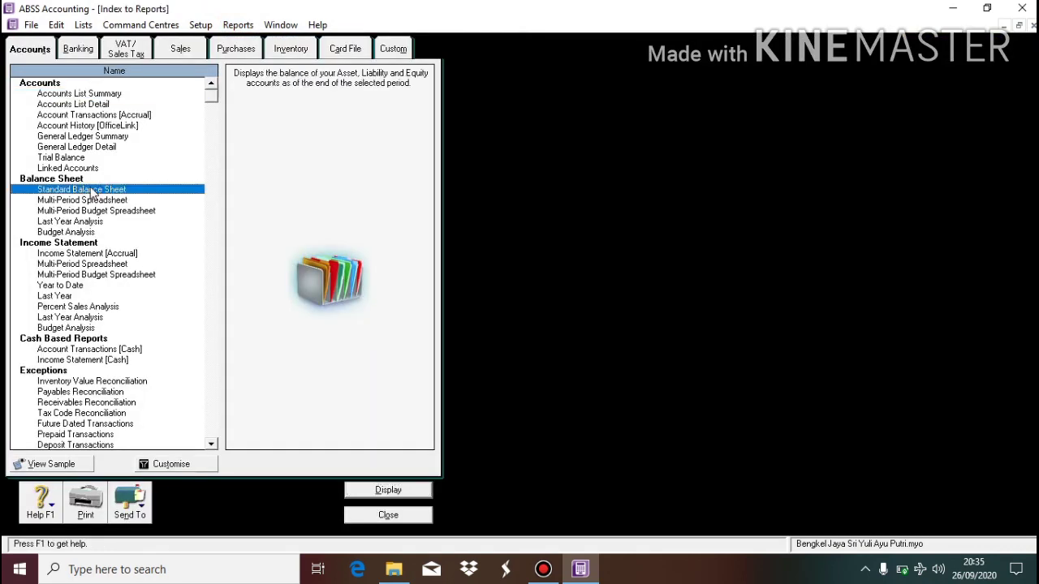
pyautogui.doubleClick(91, 190)
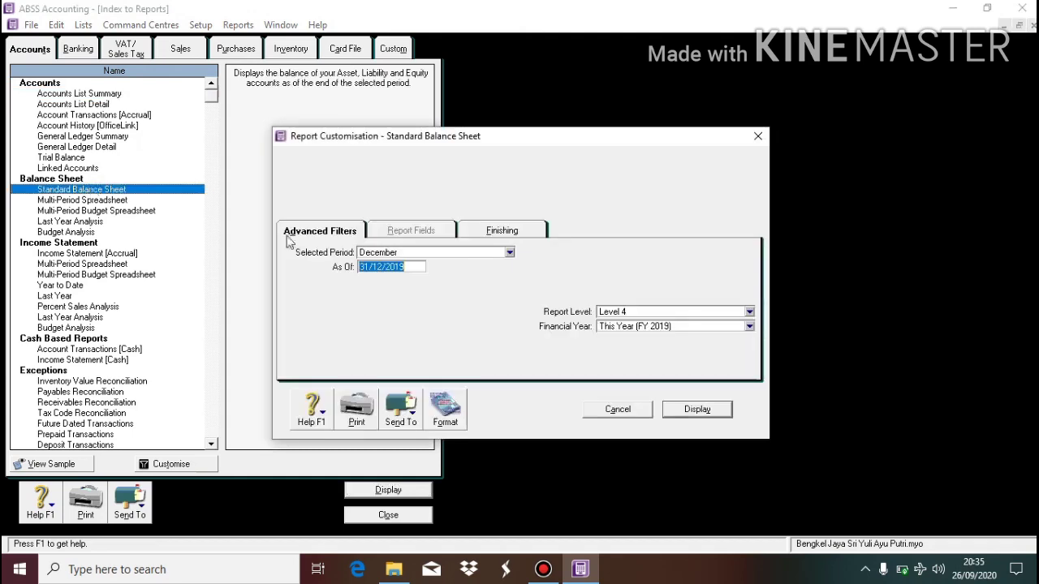
pyautogui.click(412, 254)
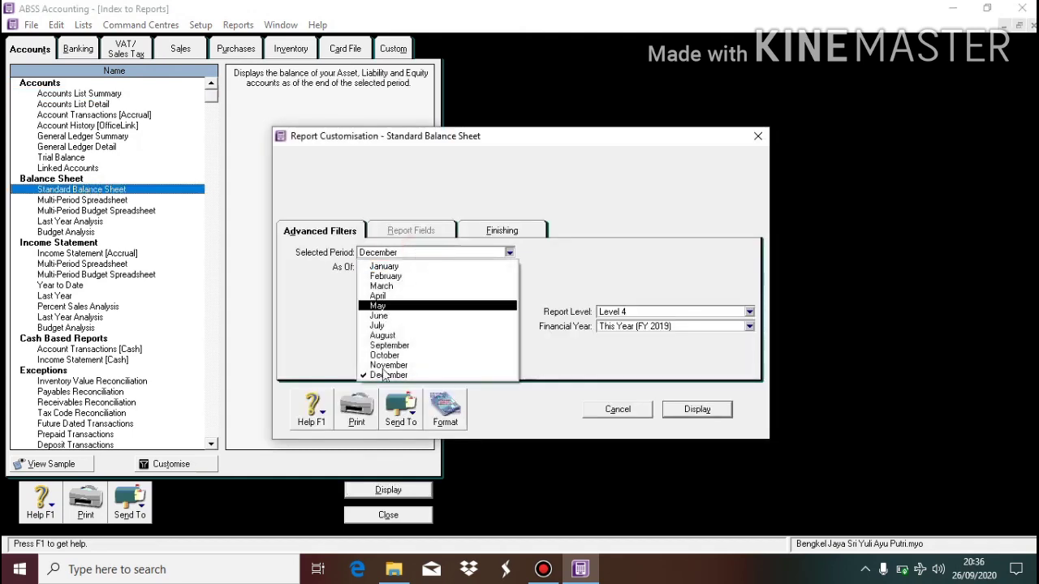
pyautogui.click(388, 366)
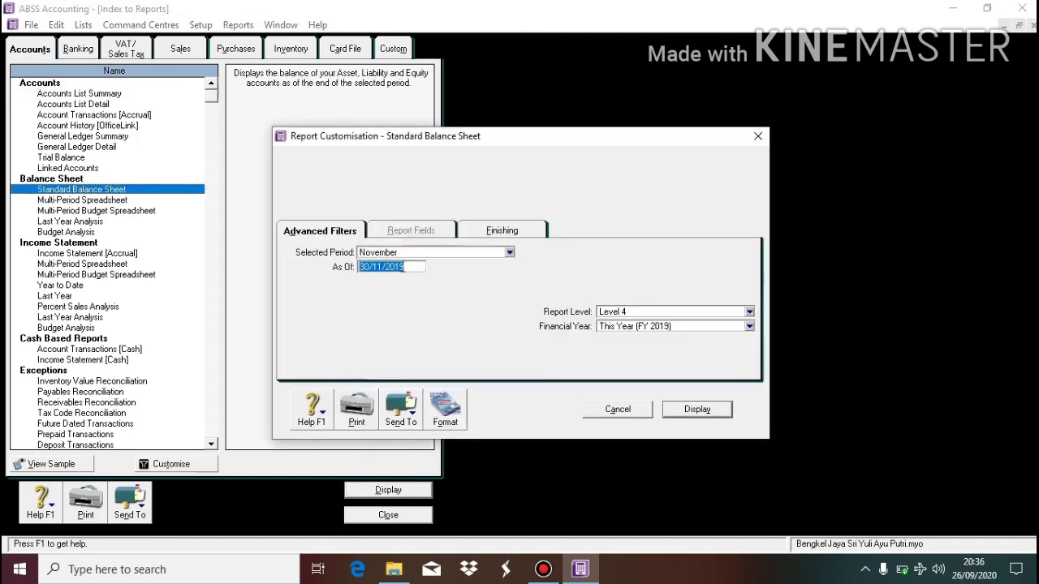
pyautogui.click(696, 410)
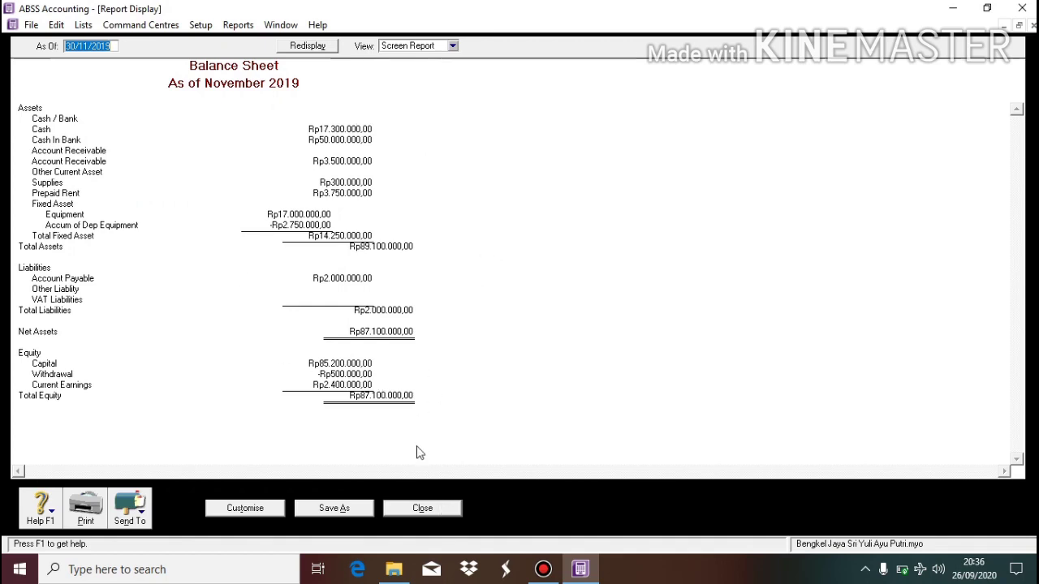
pyautogui.click(433, 513)
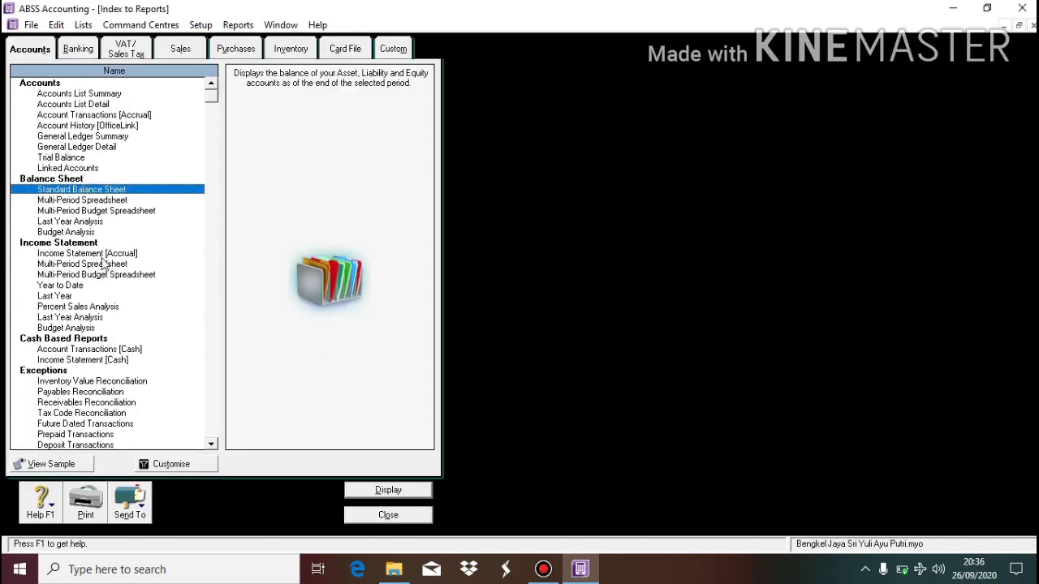
# Display the accrual Income Statement for November to November 2019, showing Rp2.400.000 net profit, then close it.
pyautogui.doubleClick(103, 256)
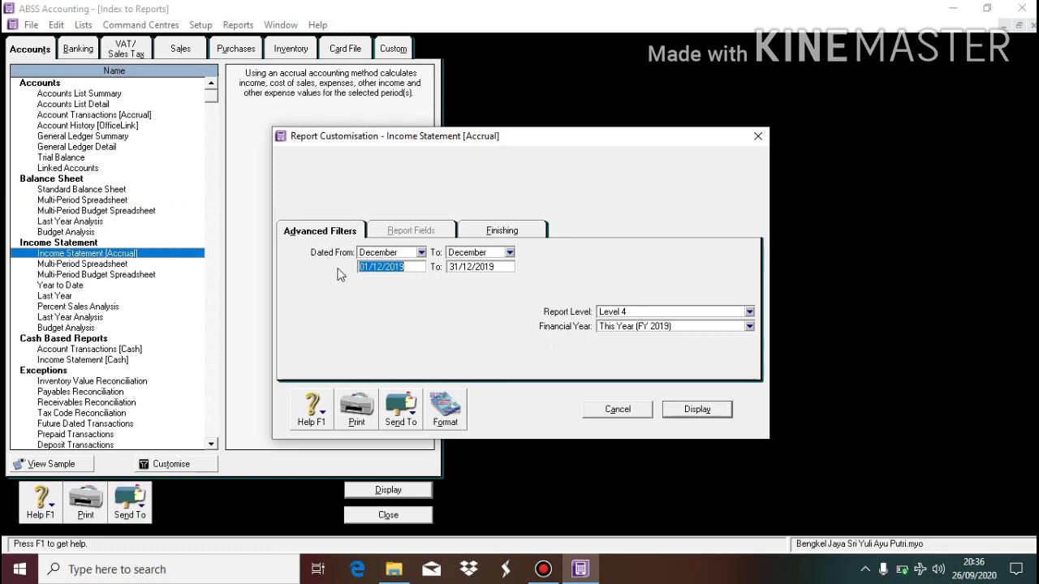
pyautogui.click(412, 253)
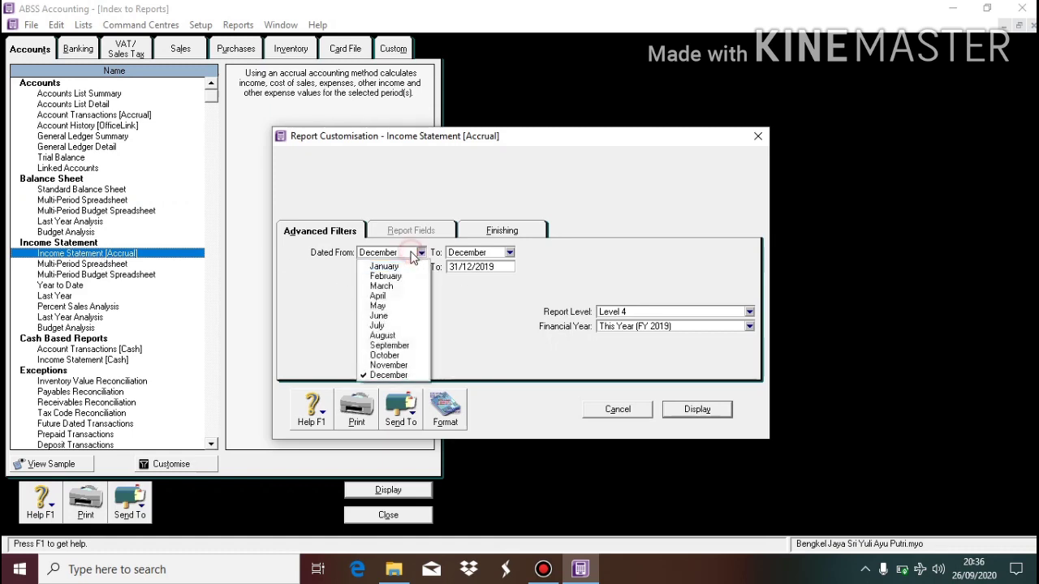
pyautogui.click(394, 365)
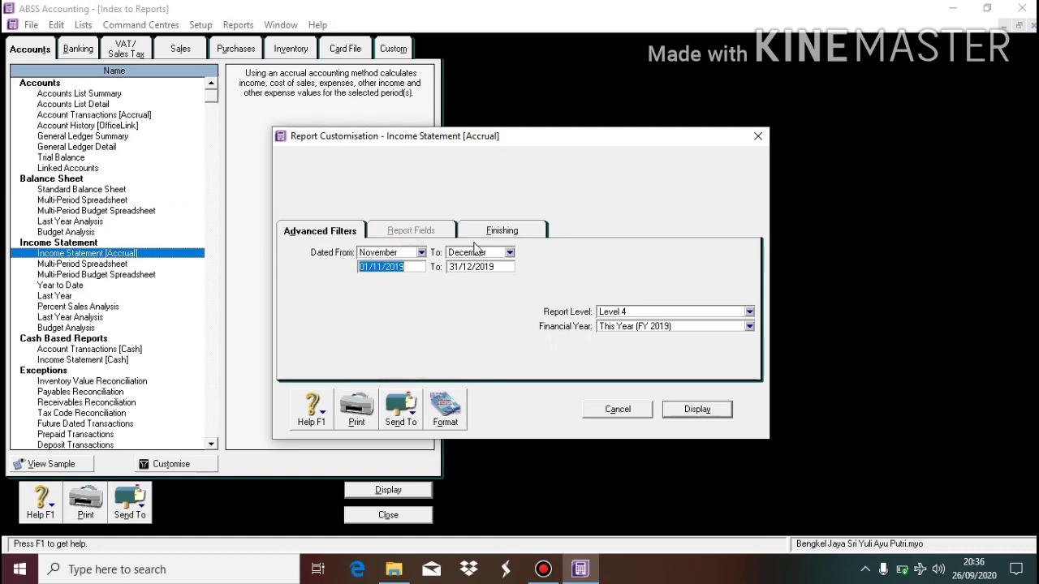
pyautogui.click(481, 254)
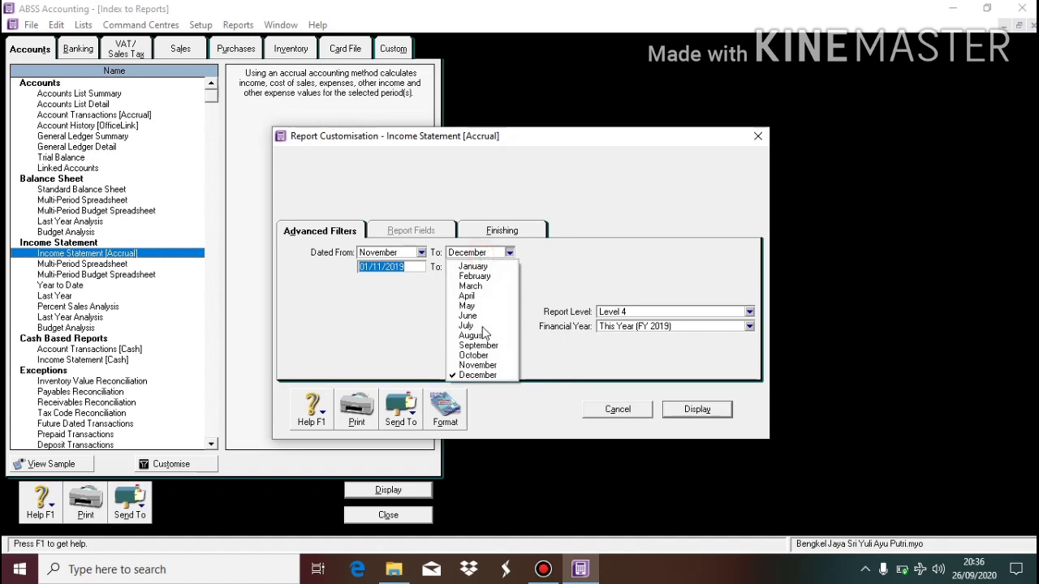
pyautogui.click(487, 366)
pyautogui.click(697, 412)
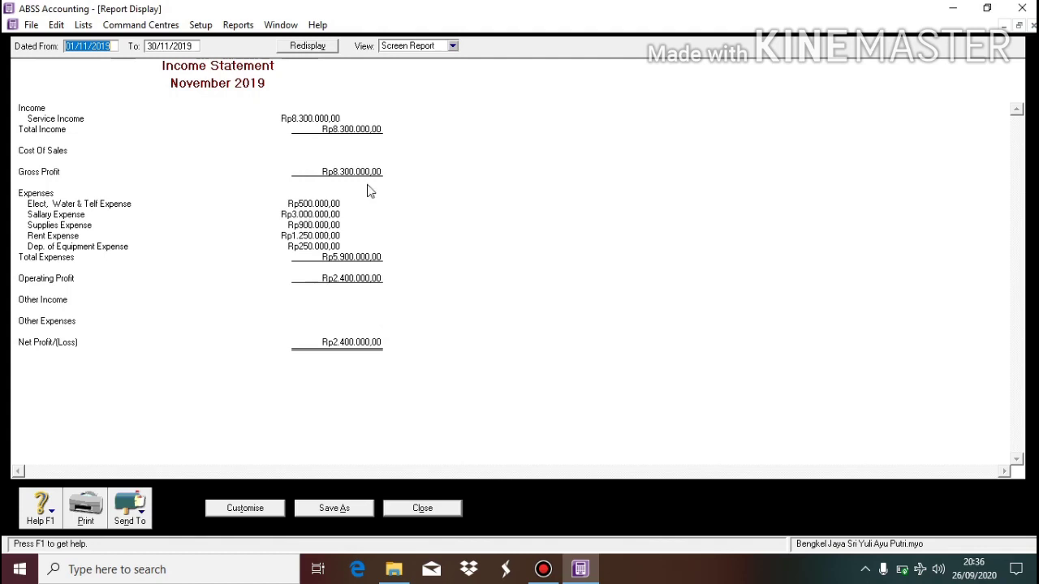
pyautogui.click(426, 517)
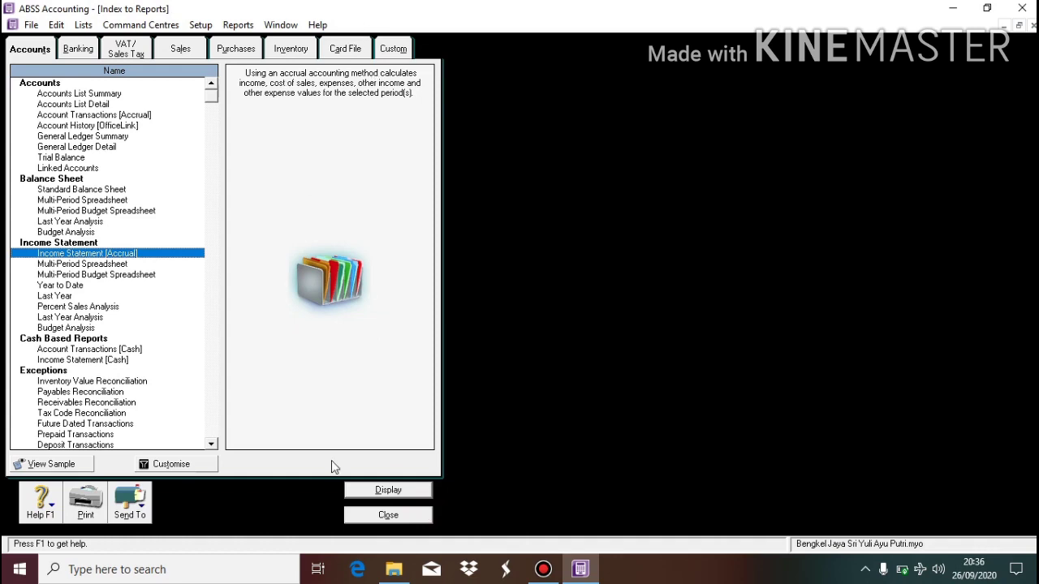
# Leave the Index to Reports and exit ABSS Accounting with the Quit, No Report option.
pyautogui.click(377, 520)
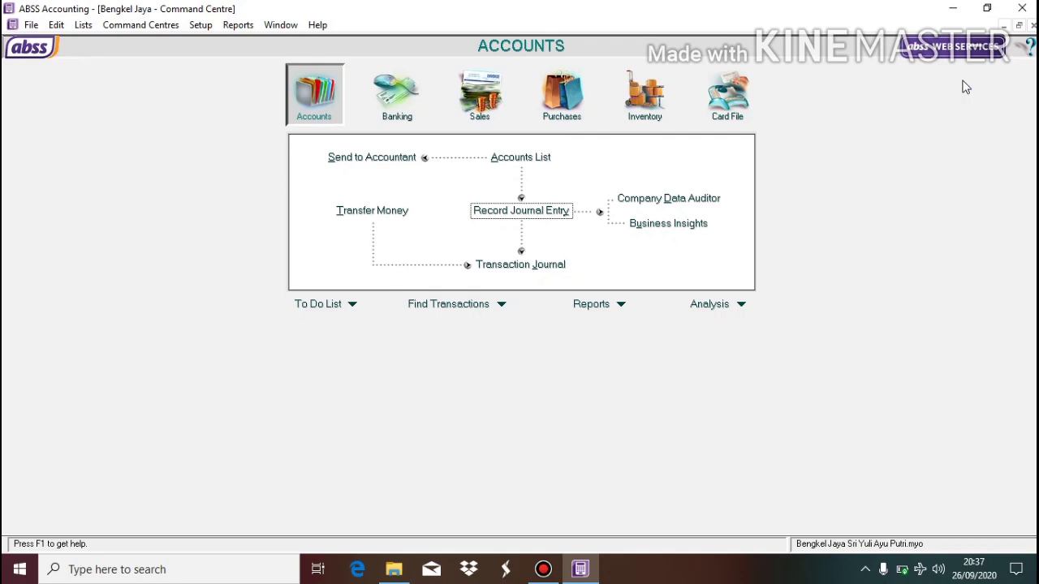
pyautogui.click(1023, 10)
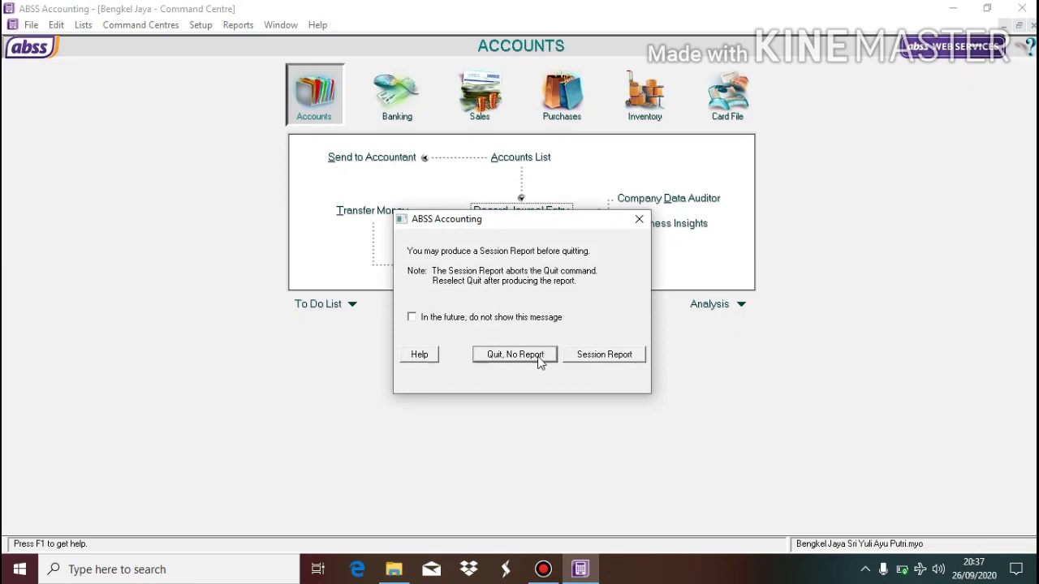
pyautogui.click(538, 357)
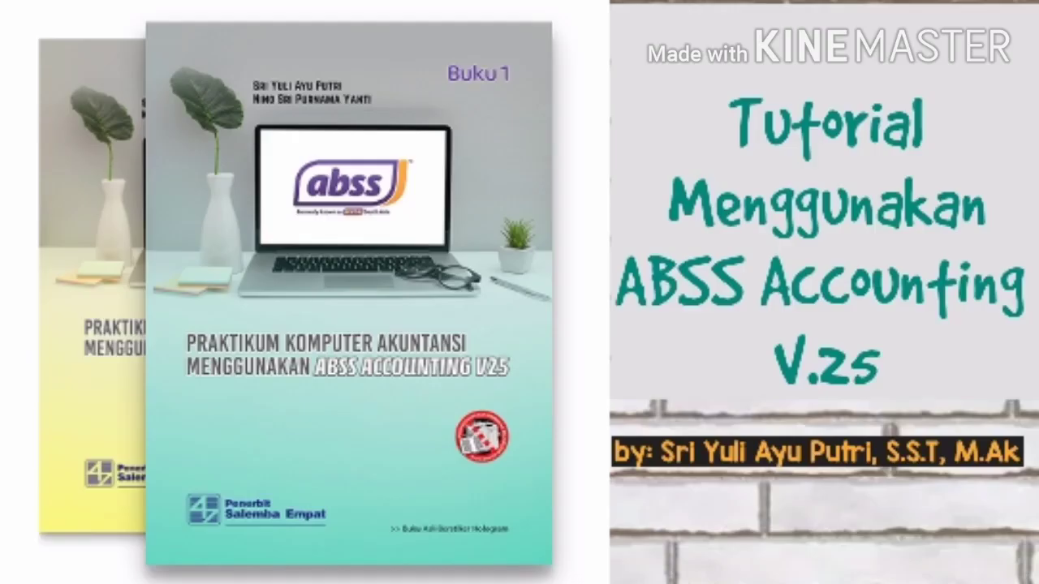